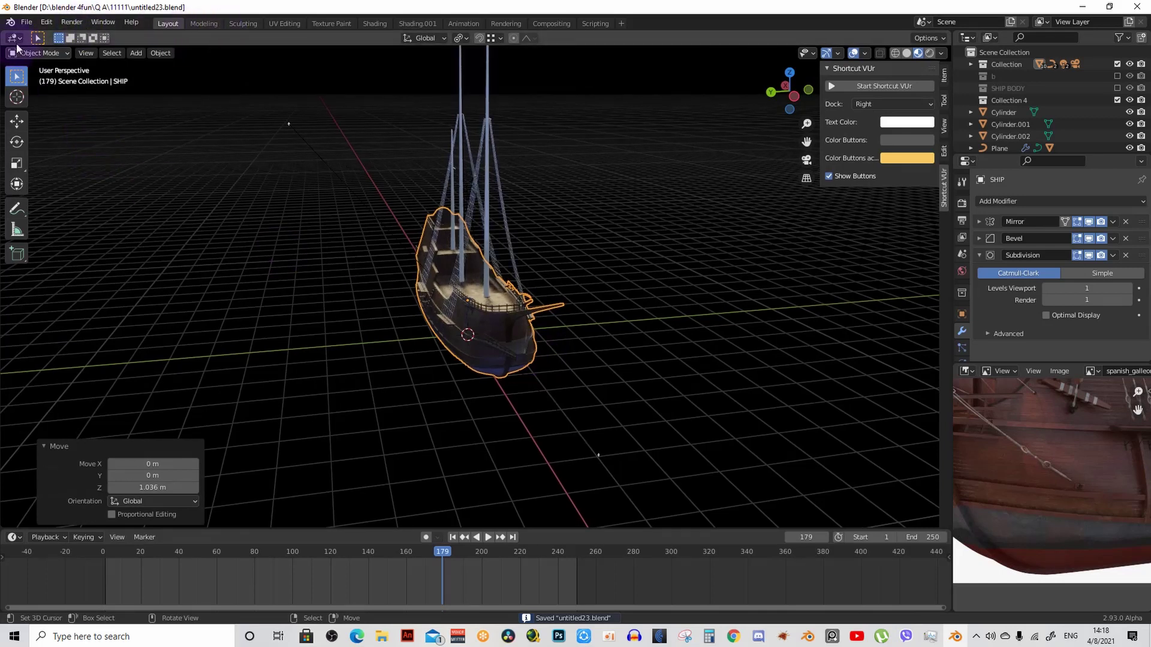
Step: Switch the main 3D viewport showing the ship to the Video Sequencer editor
left_click(15, 38)
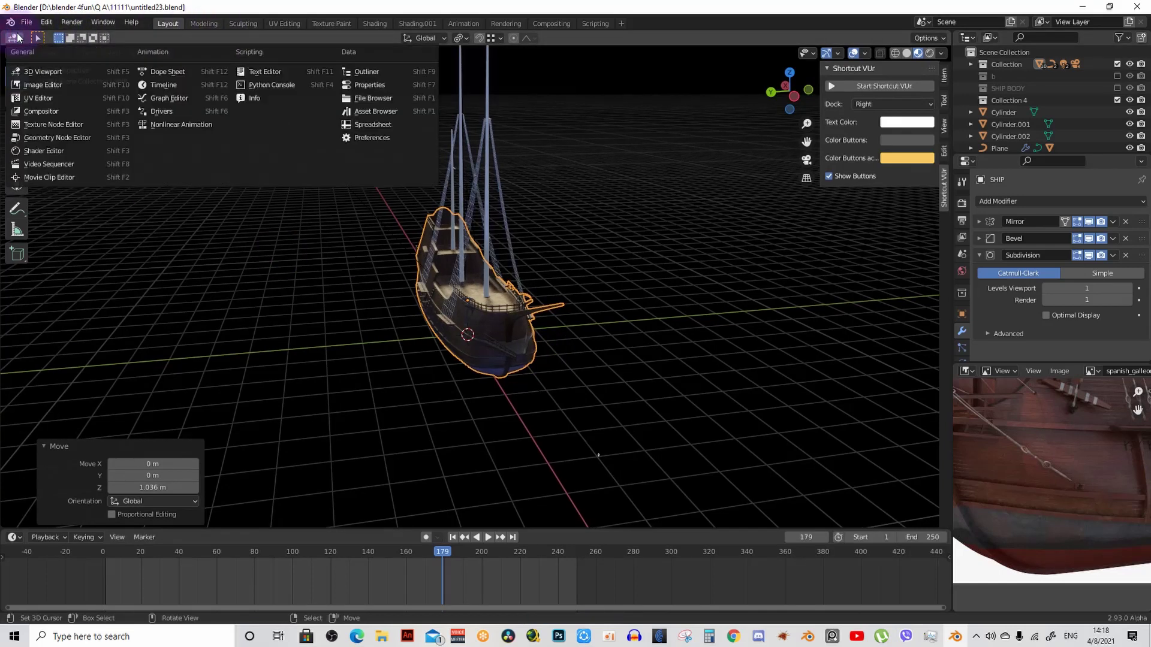
left_click(55, 164)
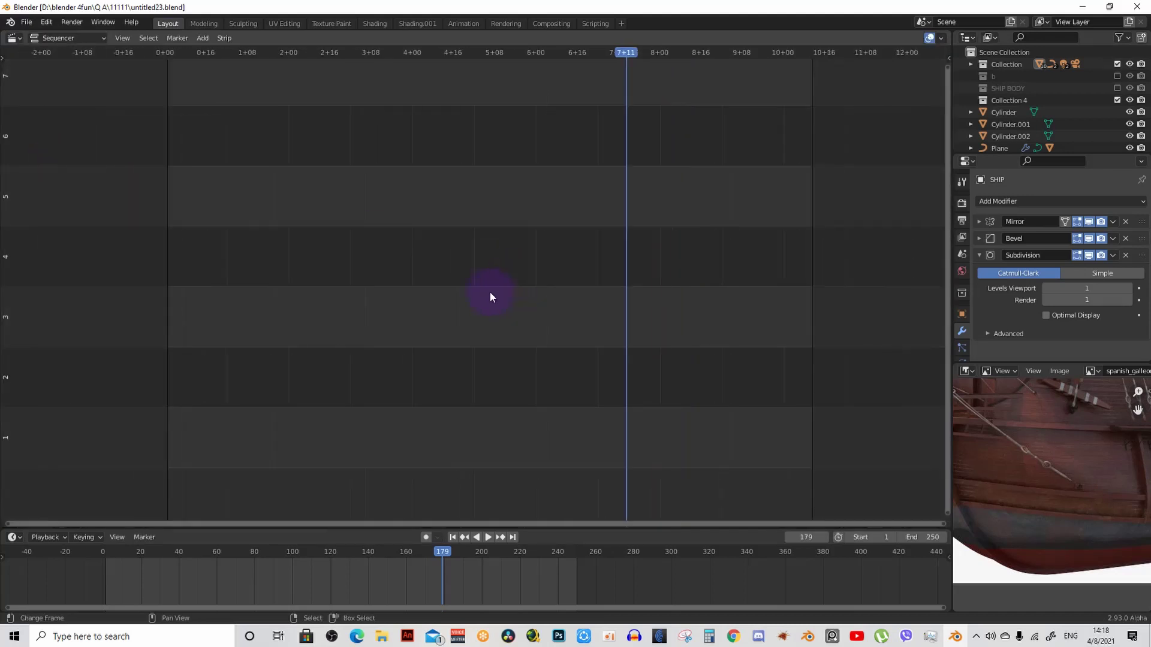
Step: At frame 1, add the camera-tracking mp4 as a movie strip
key("shift+Left")
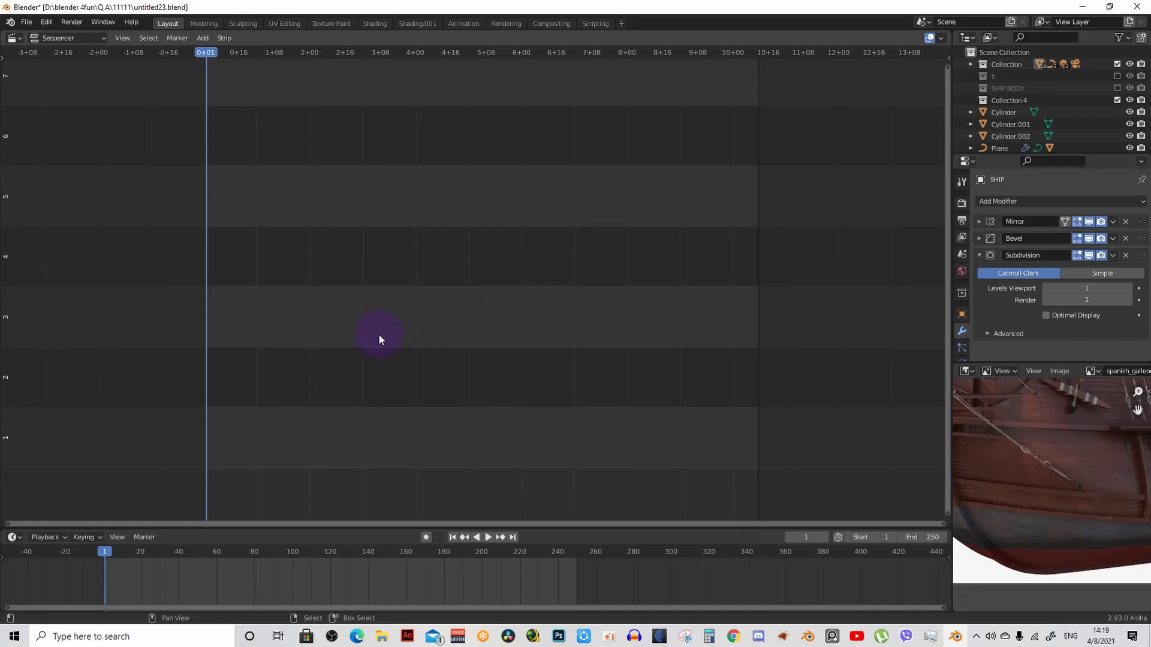
key("shift+a")
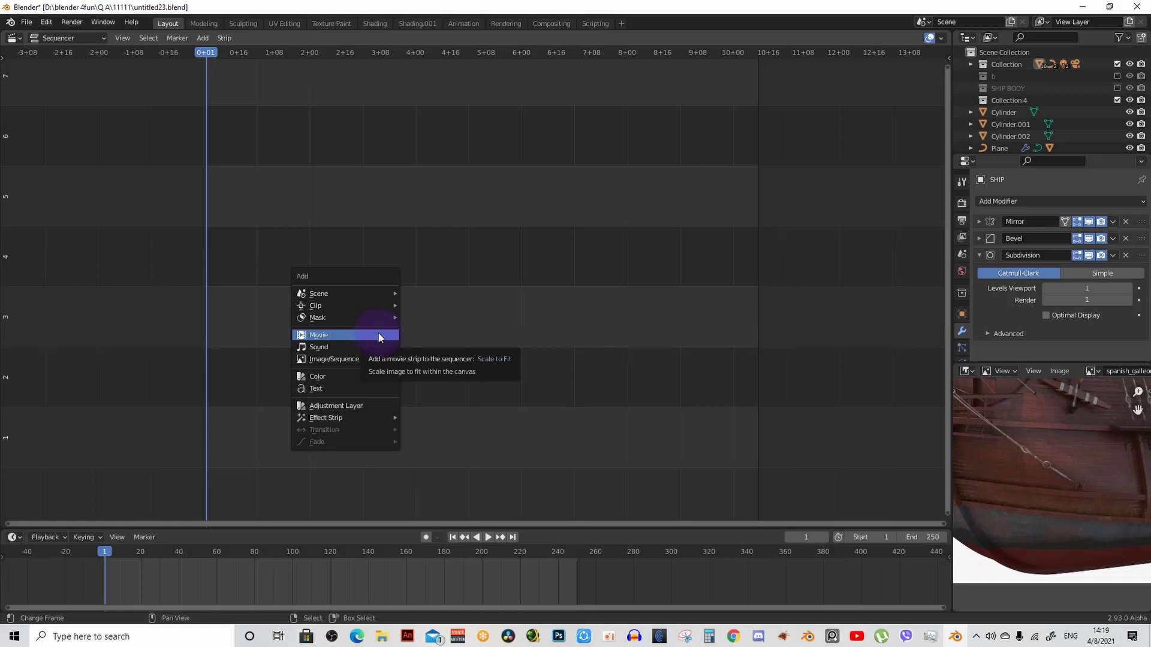
left_click(379, 335)
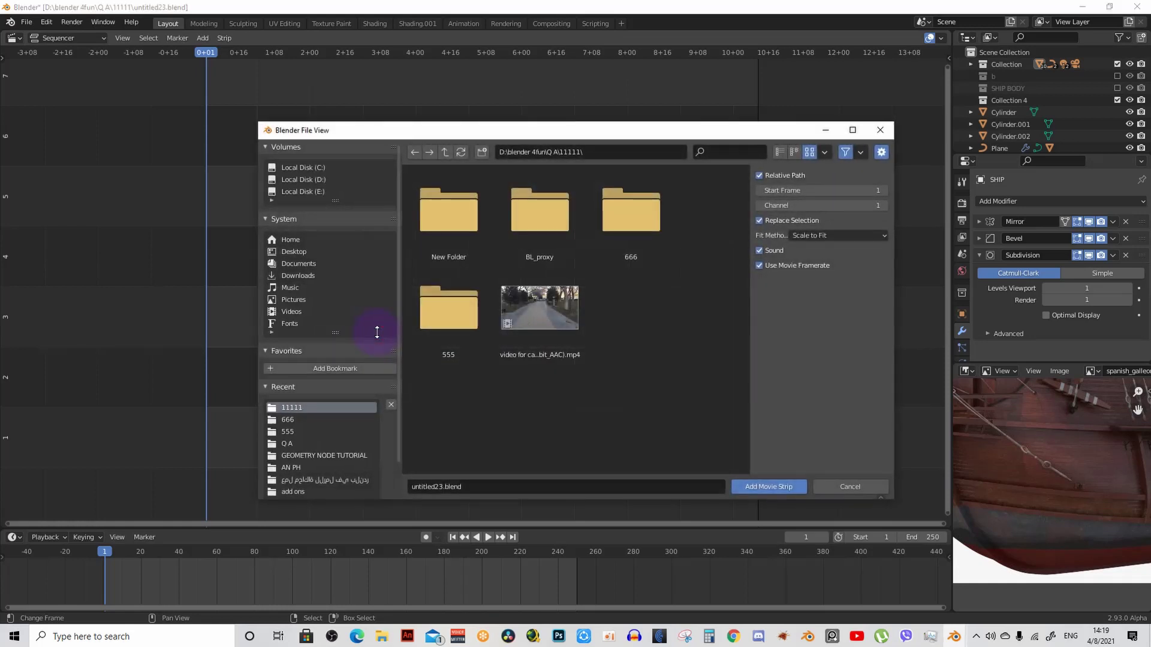
left_click(508, 309)
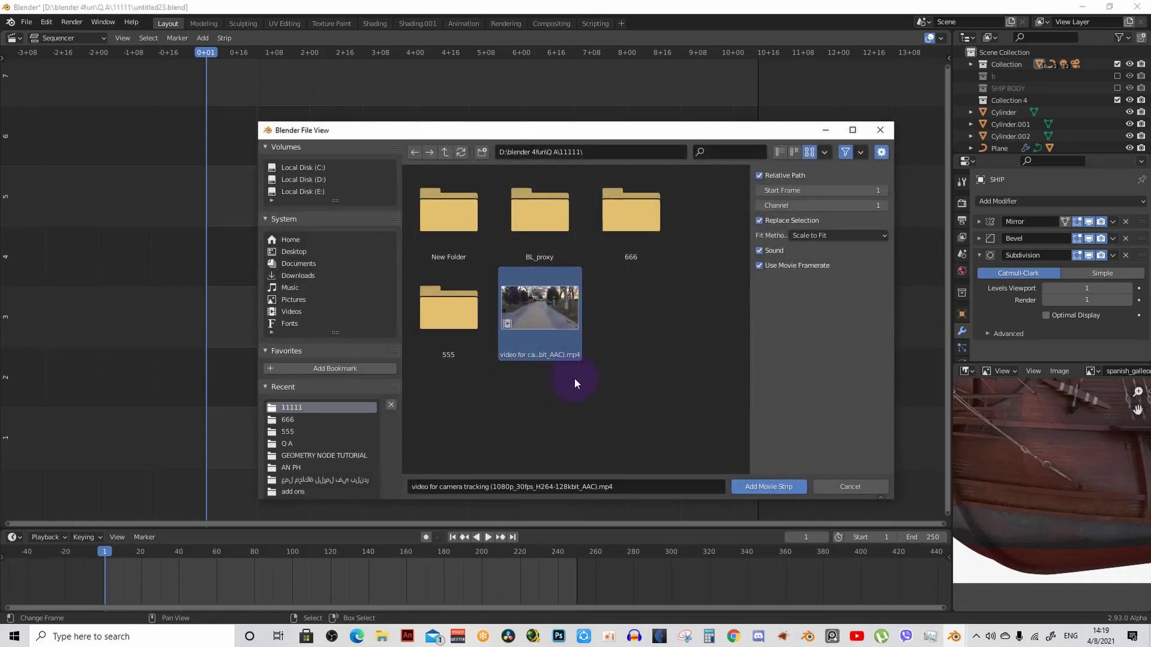
left_click(776, 487)
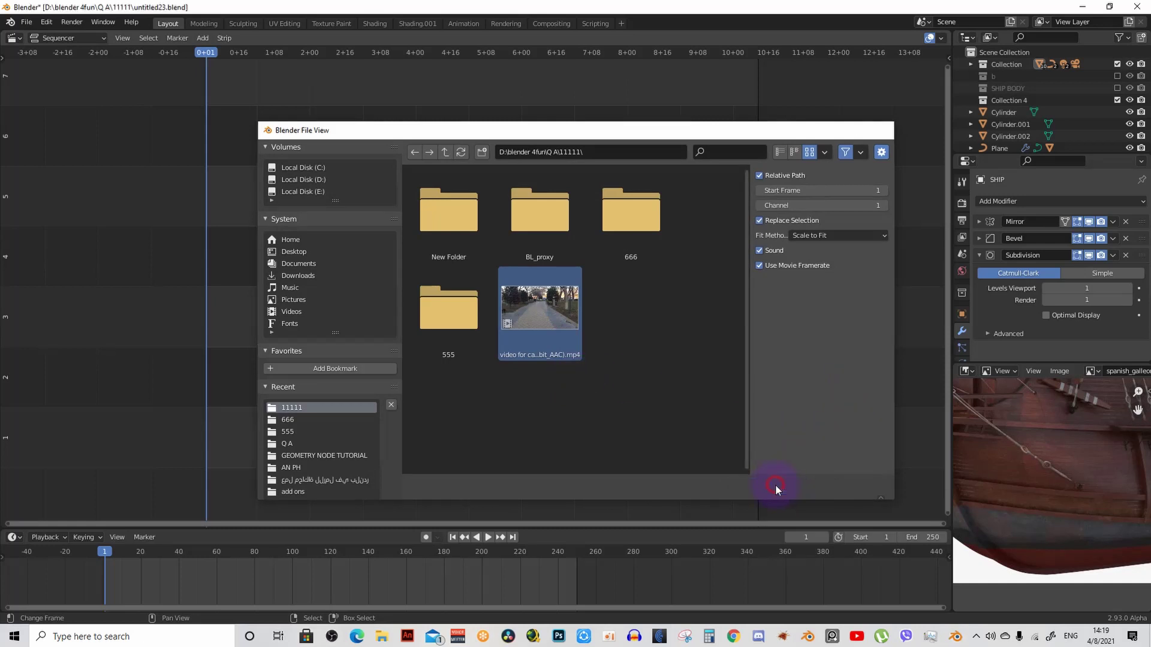
Step: Delete the lower duplicate video strip
left_click(666, 451)
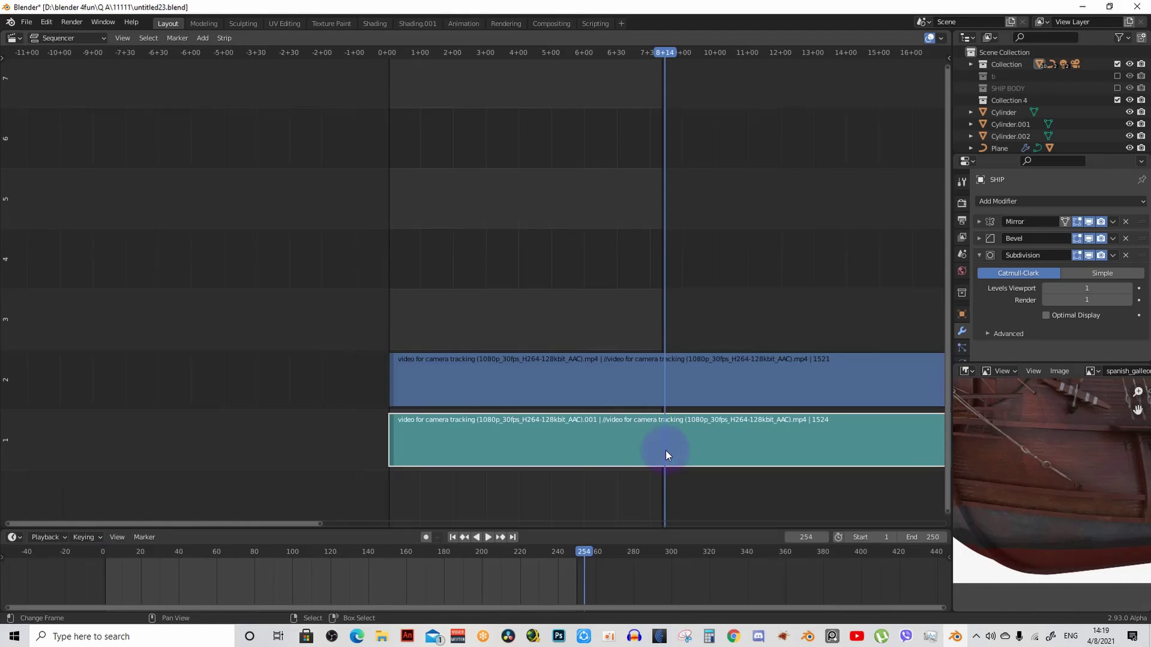
key("Delete")
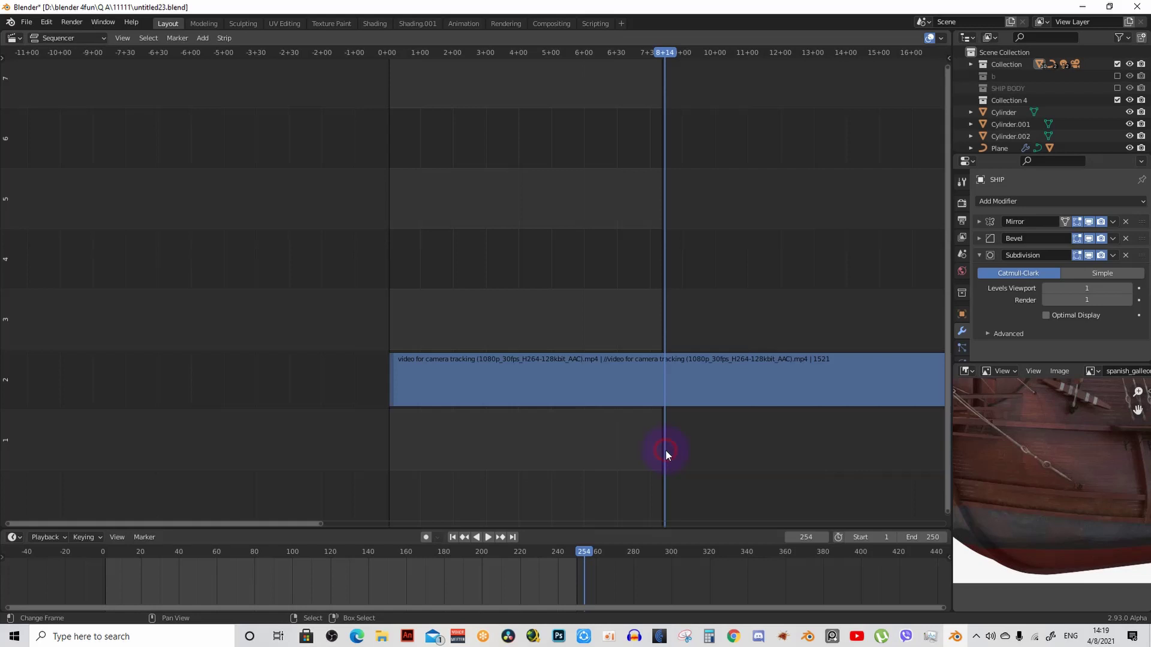
scroll(666, 451, "down", 1)
Step: Slide the remaining movie strip earlier in the timeline
left_click(715, 372)
left_click_drag(714, 372, 483, 402)
scroll(520, 432, "down", 2)
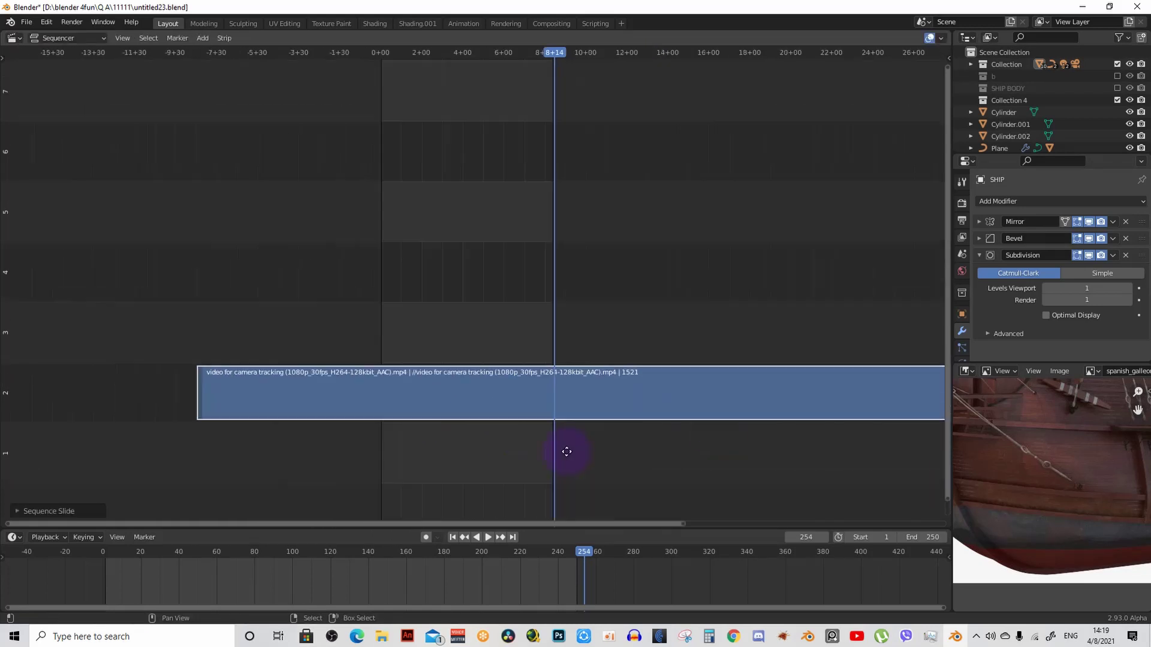
scroll(471, 449, "down", 2)
middle_click_drag(457, 431, 445, 427)
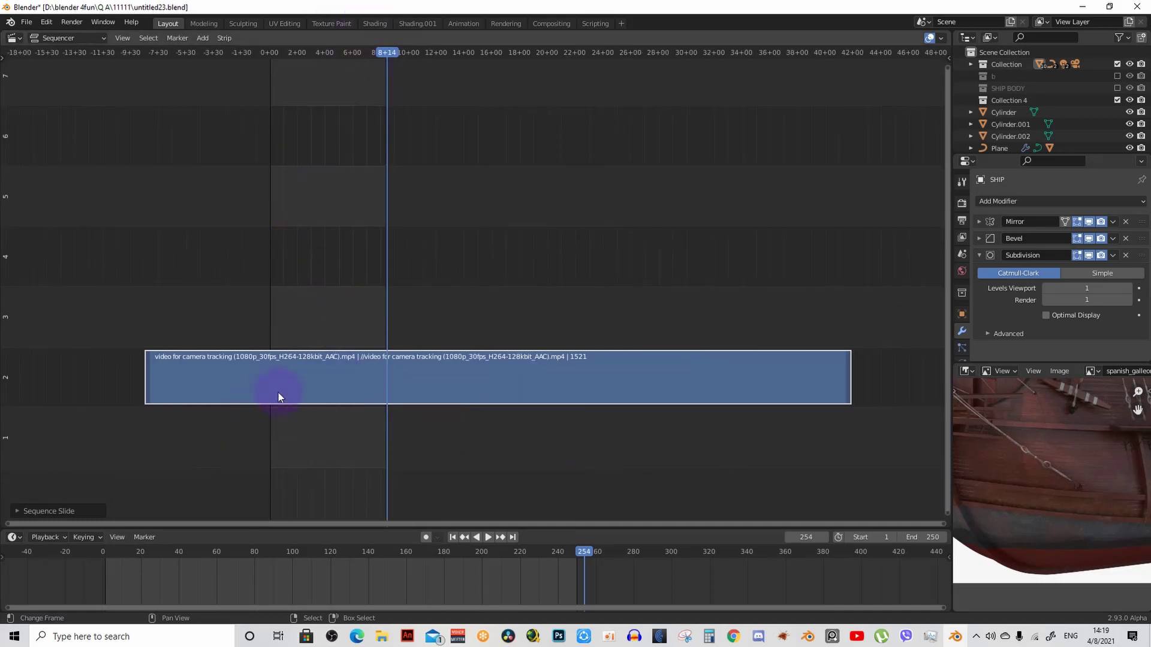
scroll(278, 397, "up", 2)
Step: Set the scene end frame to 200 and move the current frame to 183
left_click(929, 537)
type("2")
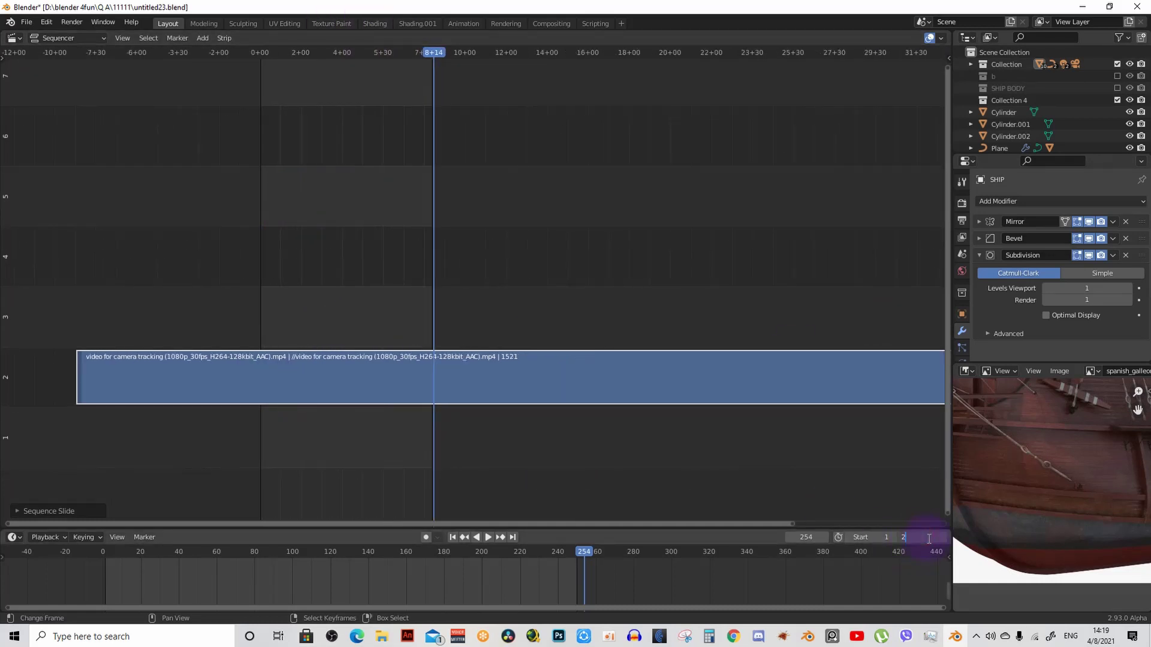
type("00")
key("Return")
scroll(619, 415, "up", 5, "ctrl")
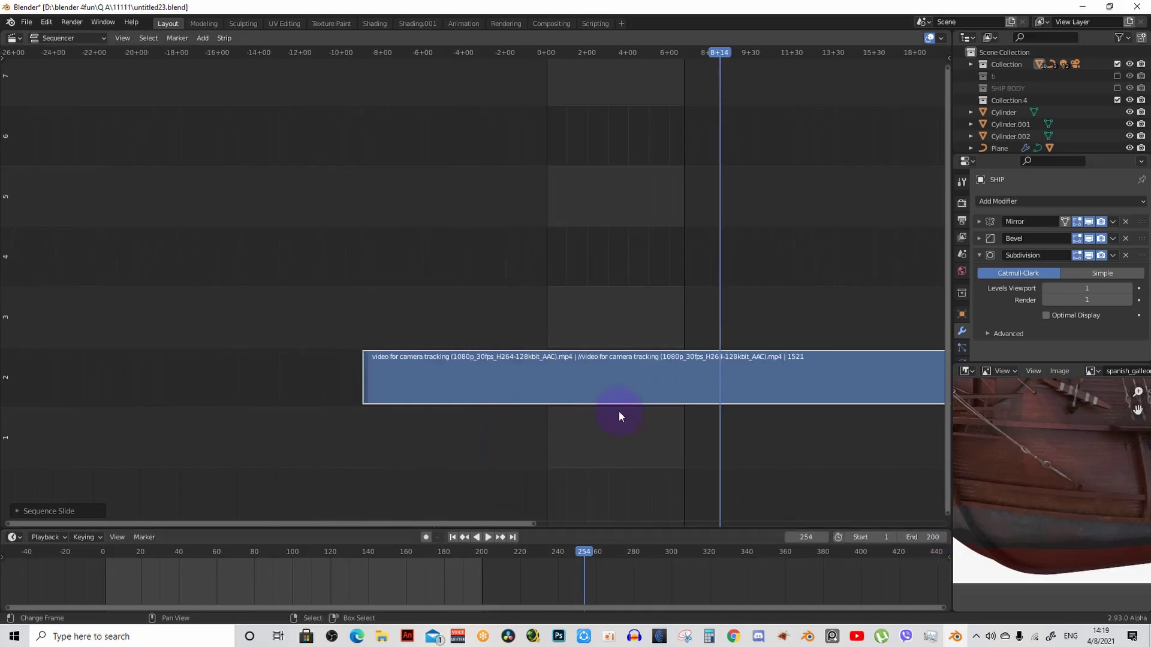
scroll(619, 416, "up", 2)
left_click(632, 339)
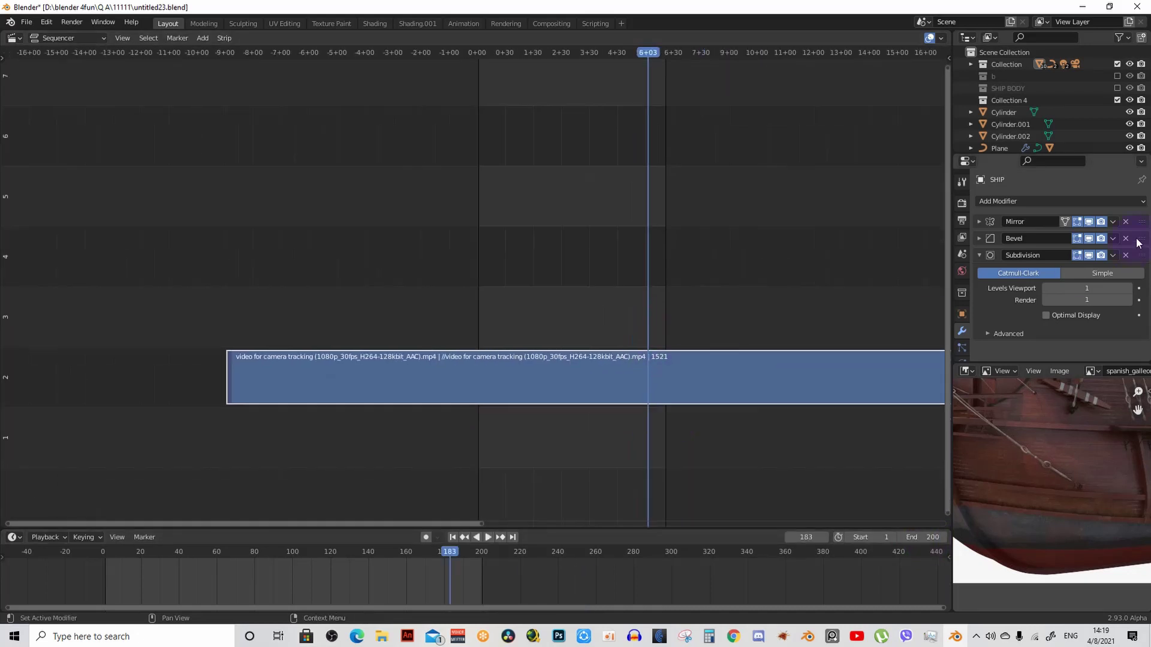
scroll(593, 366, "up", 1)
scroll(605, 379, "up", 1)
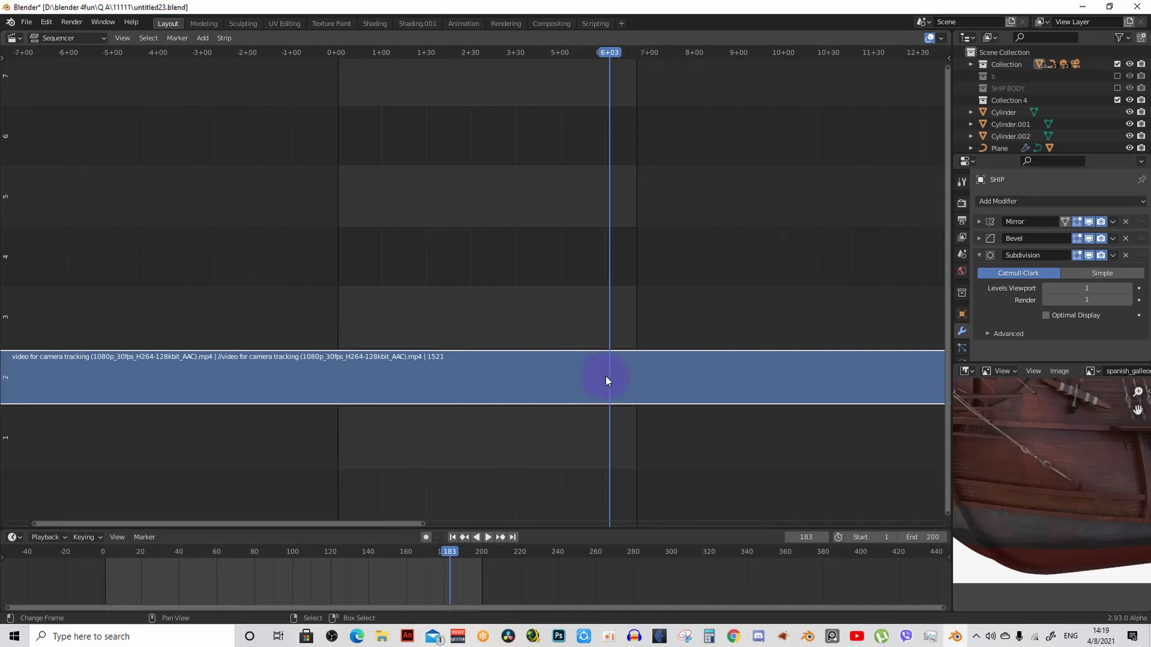
scroll(600, 375, "up", 1)
scroll(573, 376, "up", 1)
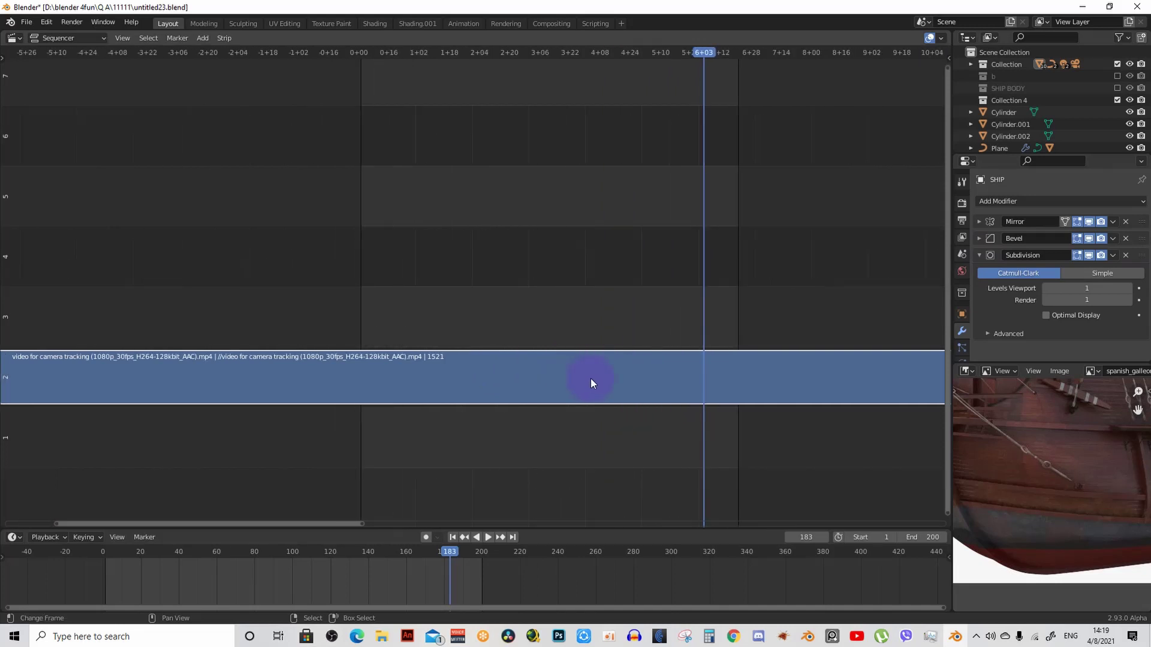
scroll(592, 378, "down", 1)
scroll(658, 431, "down", 1)
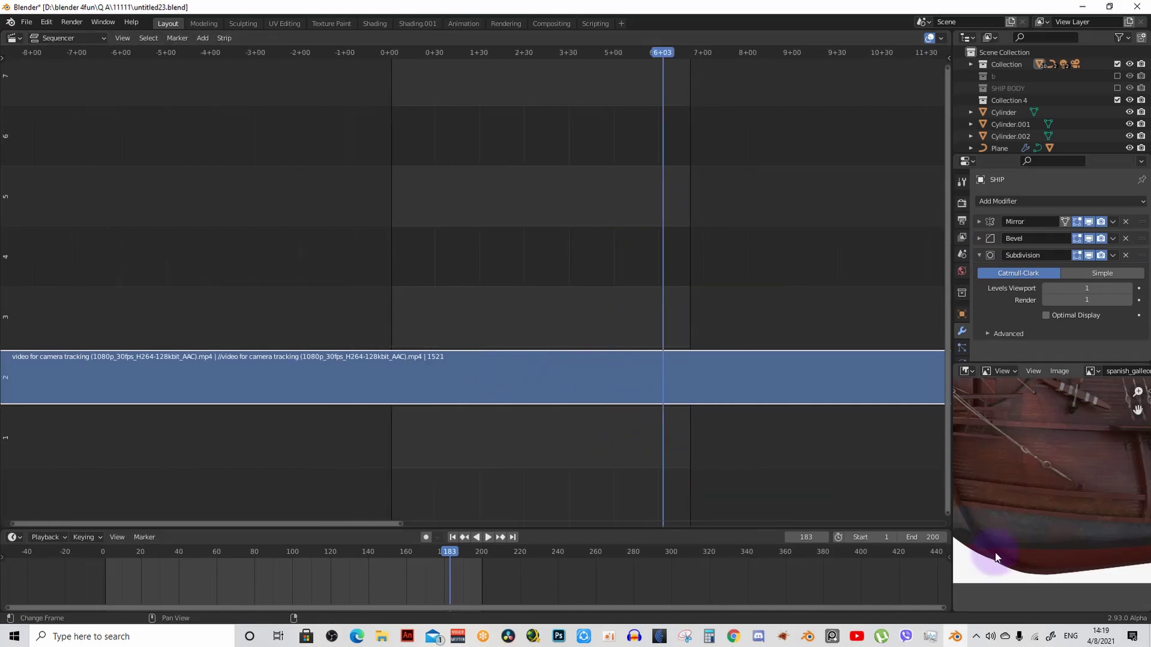
Step: Change the scene end frame to 100 and move the current frame to 92
left_click(929, 537)
type("1")
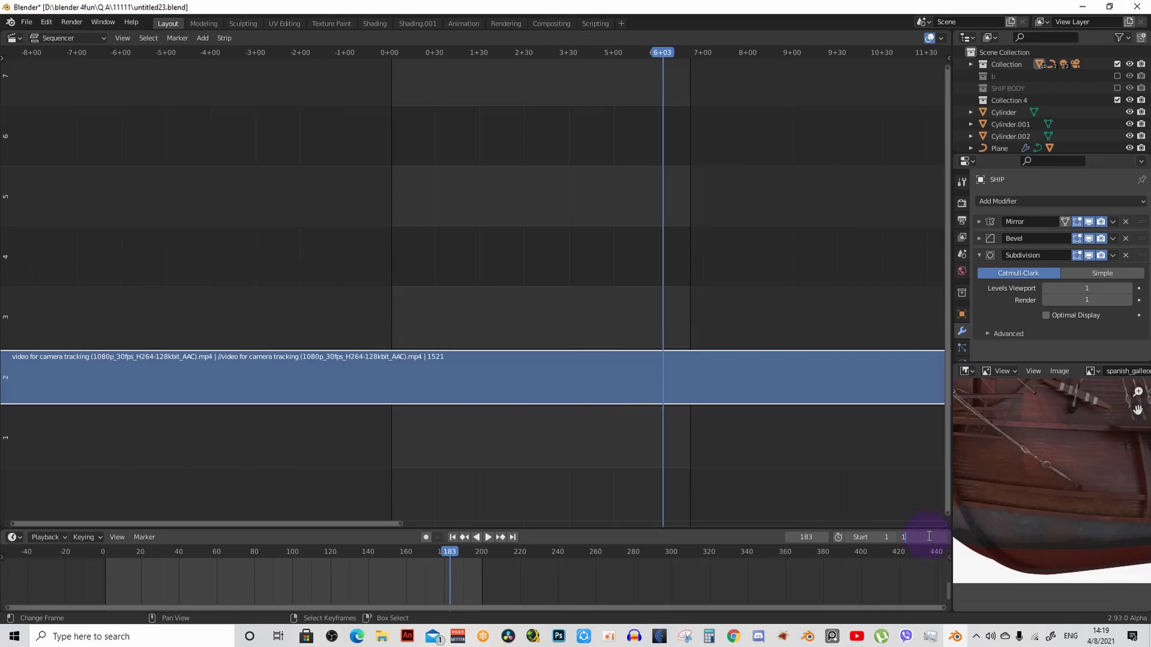
type("00")
key("Return")
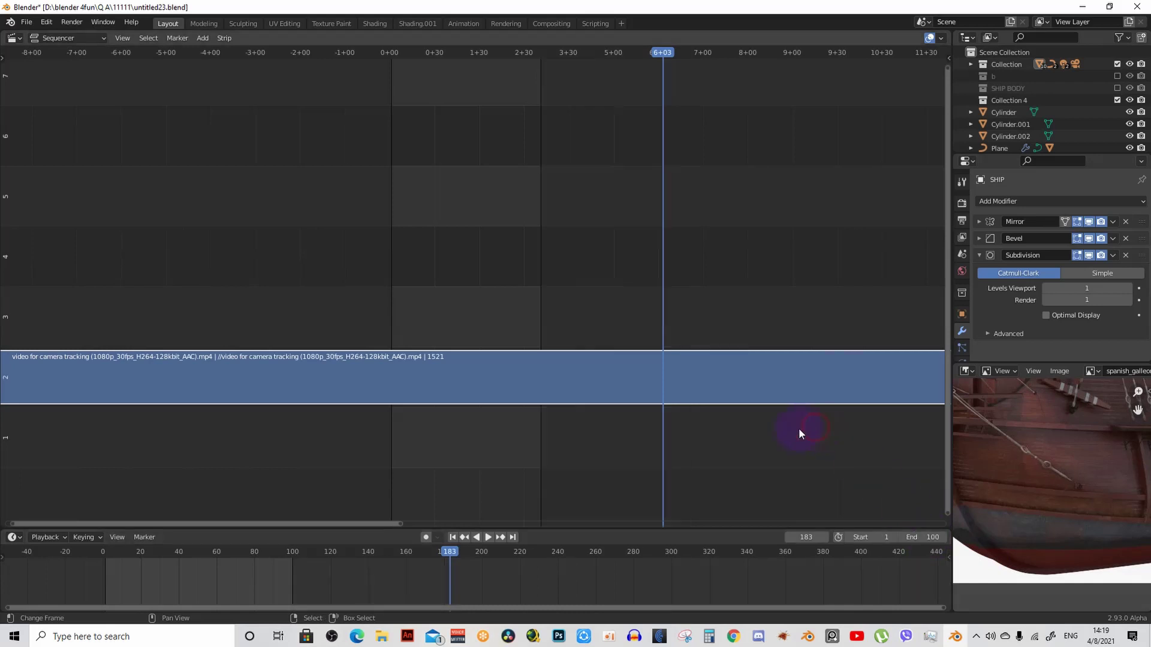
scroll(427, 377, "down", 1)
middle_click_drag(427, 376, 720, 310)
left_click(720, 311)
Step: Pan and zoom the sequencer view around the movie strip at frame 92
scroll(600, 336, "up", 3)
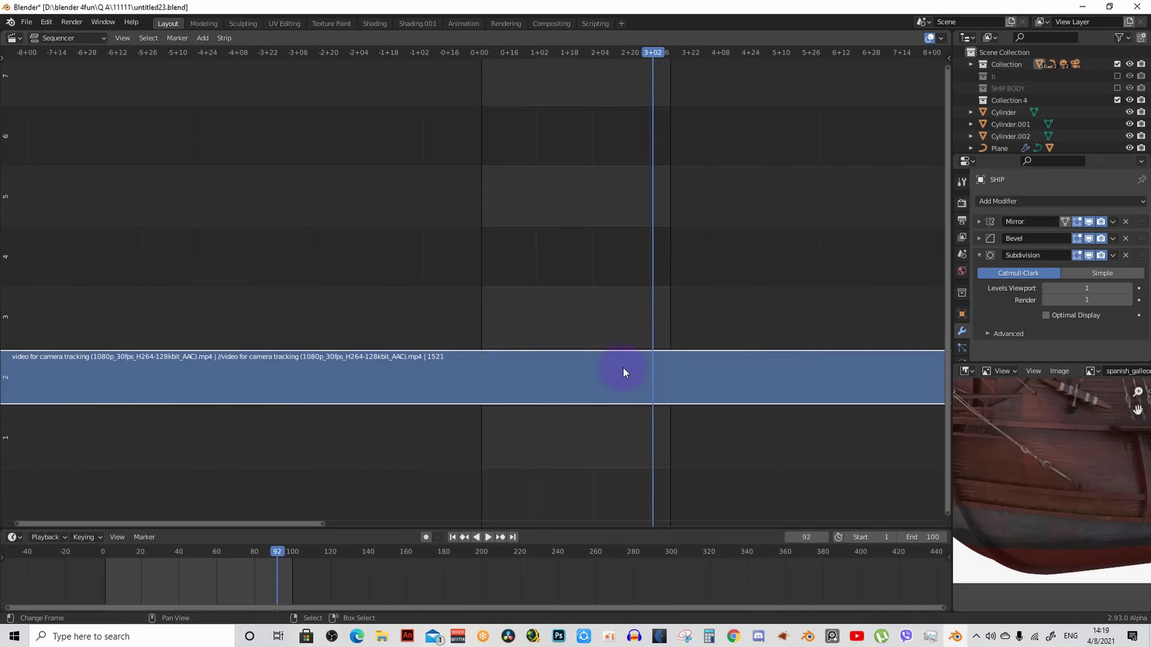
middle_click_drag(716, 385, 571, 375, "ctrl")
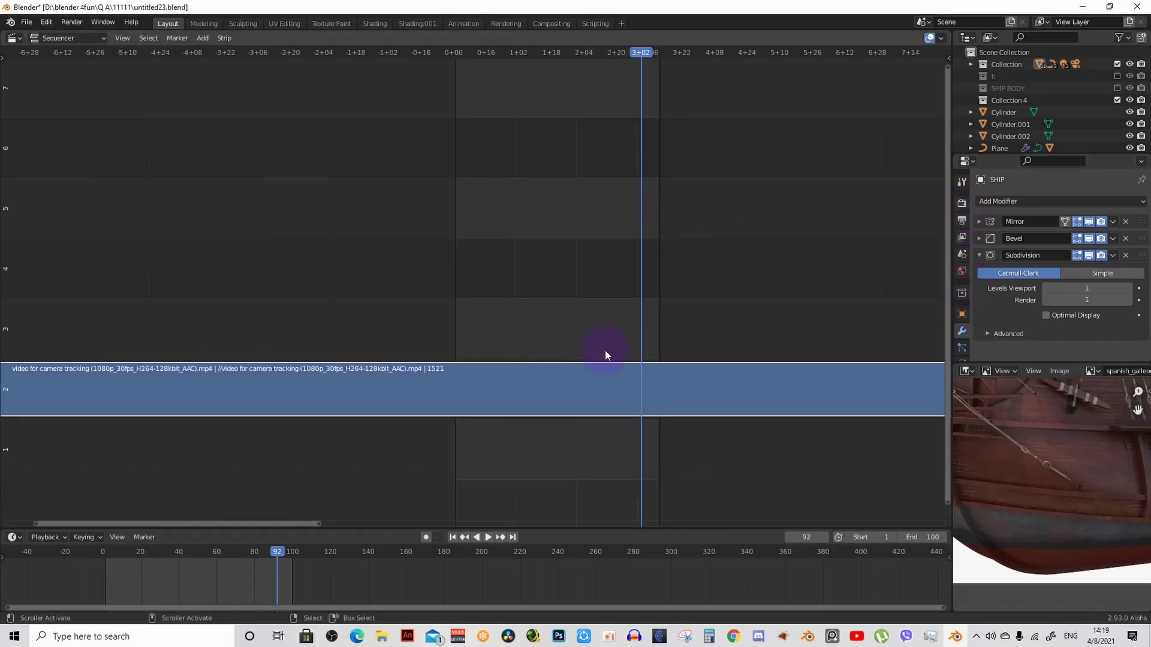
middle_click_drag(647, 303, 600, 294)
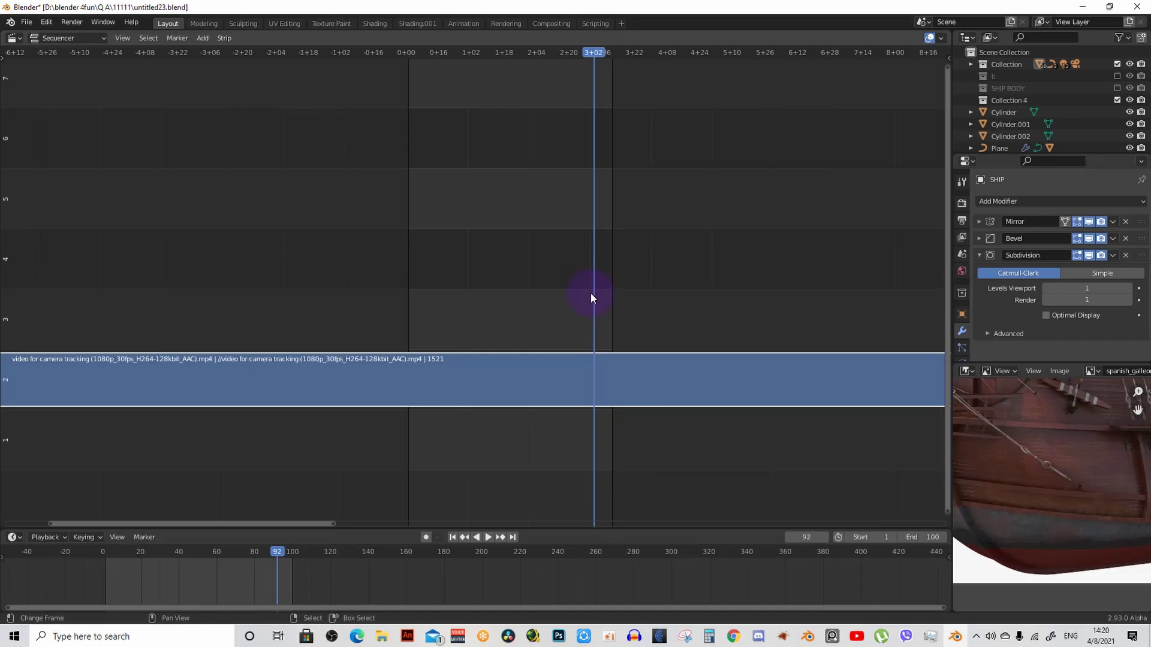
scroll(569, 323, "down", 2)
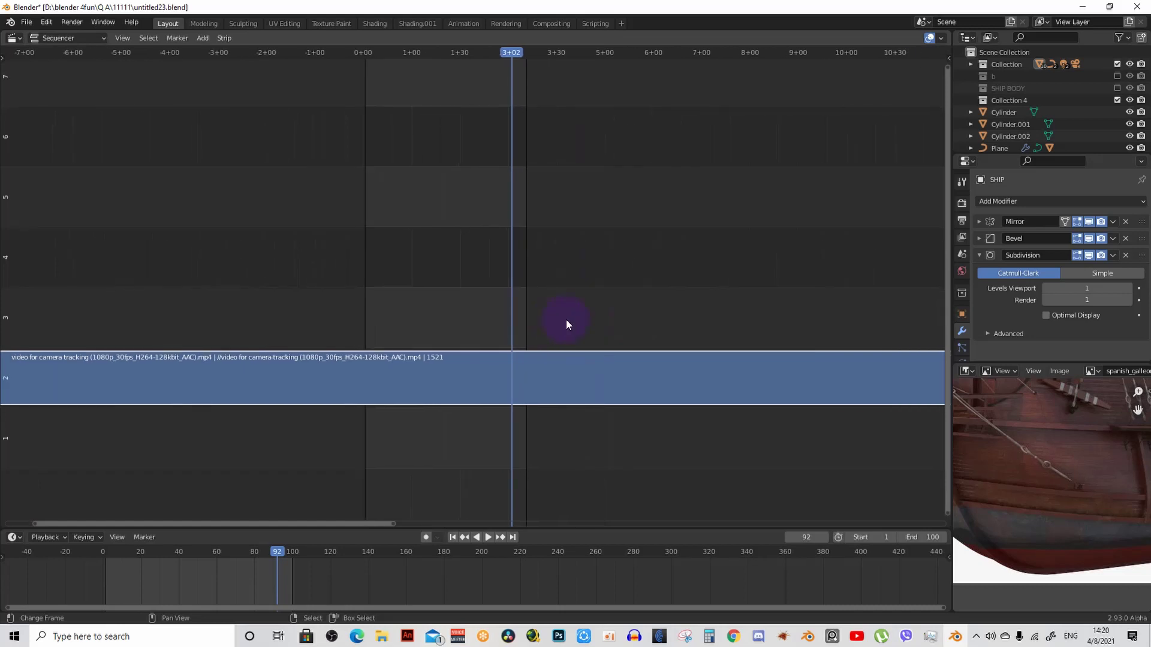
Step: Show Output Properties with 1920×1080 resolution, frames 1–100 and the frame rate fields
left_click(960, 223)
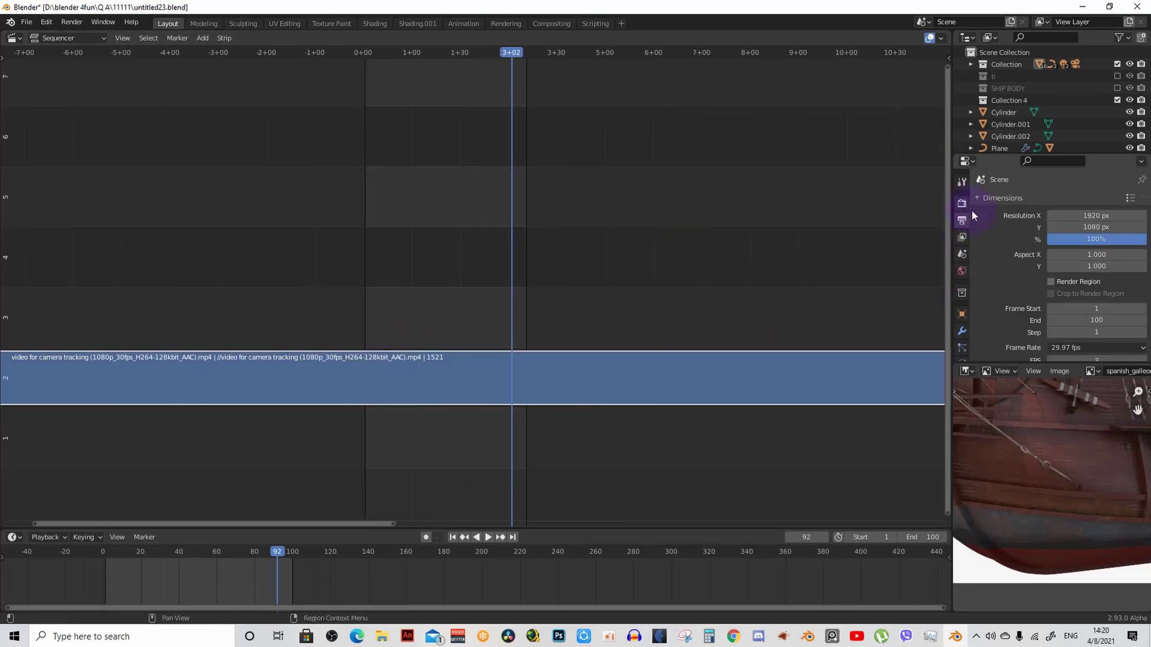
scroll(1008, 240, "down", 4)
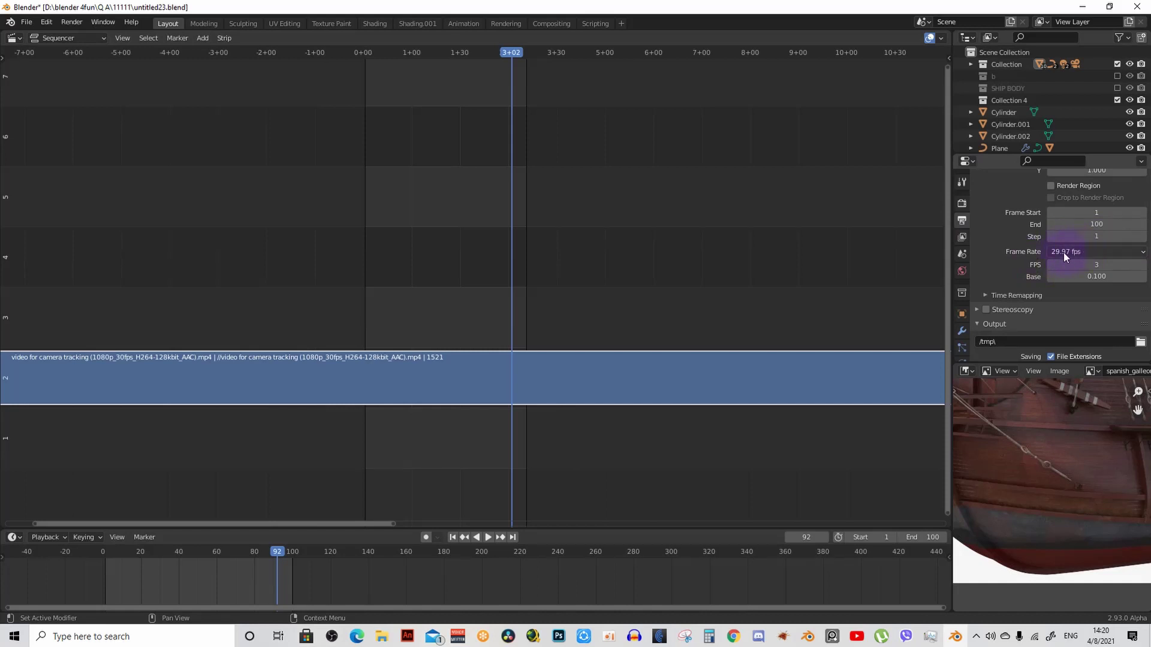
mouse_move(1097, 264)
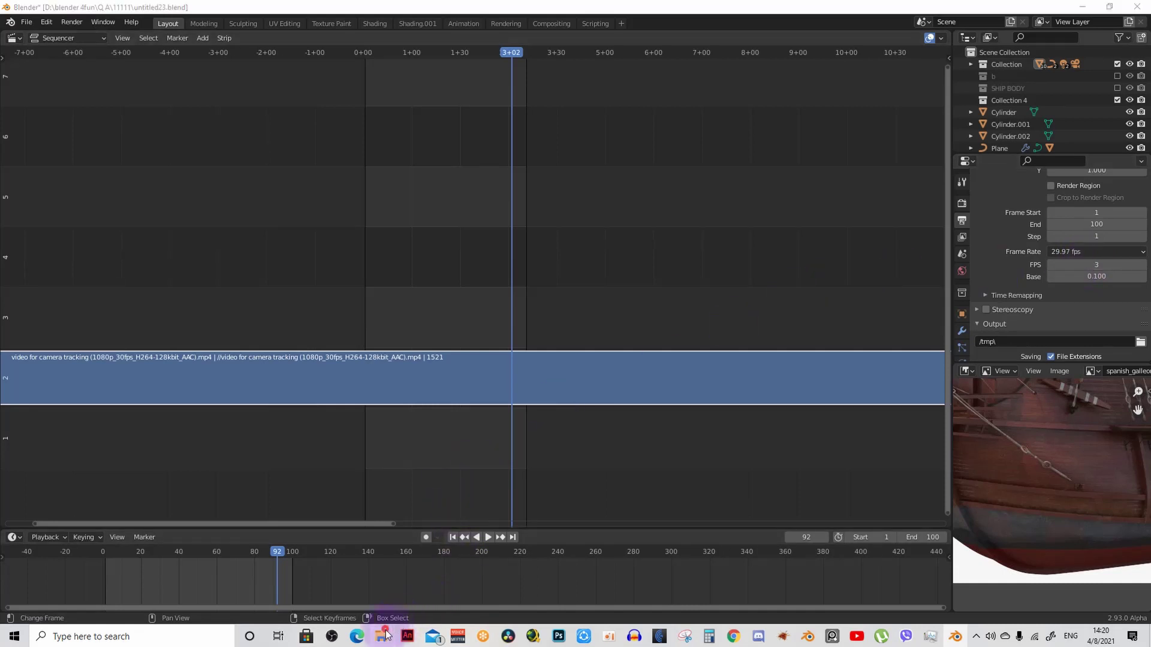
Step: Check the mp4's Details in File Explorer, confirming a 29.97 frames/second frame rate
mouse_move(382, 638)
left_click(408, 587)
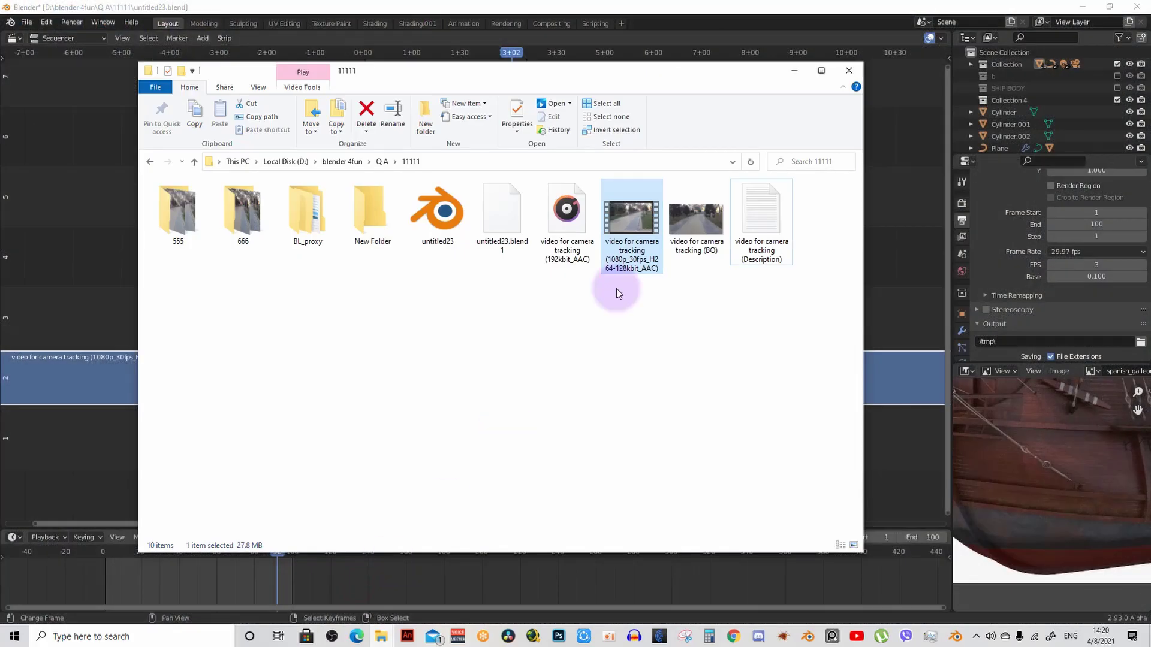
right_click(636, 202)
left_click(374, 475)
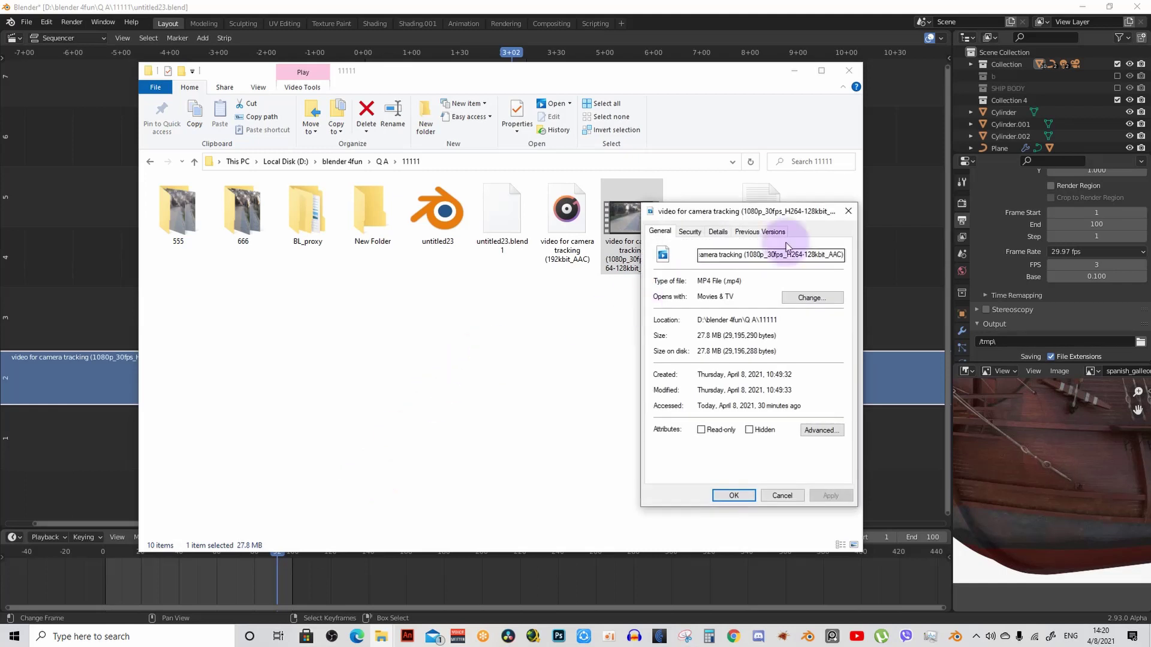
left_click(717, 231)
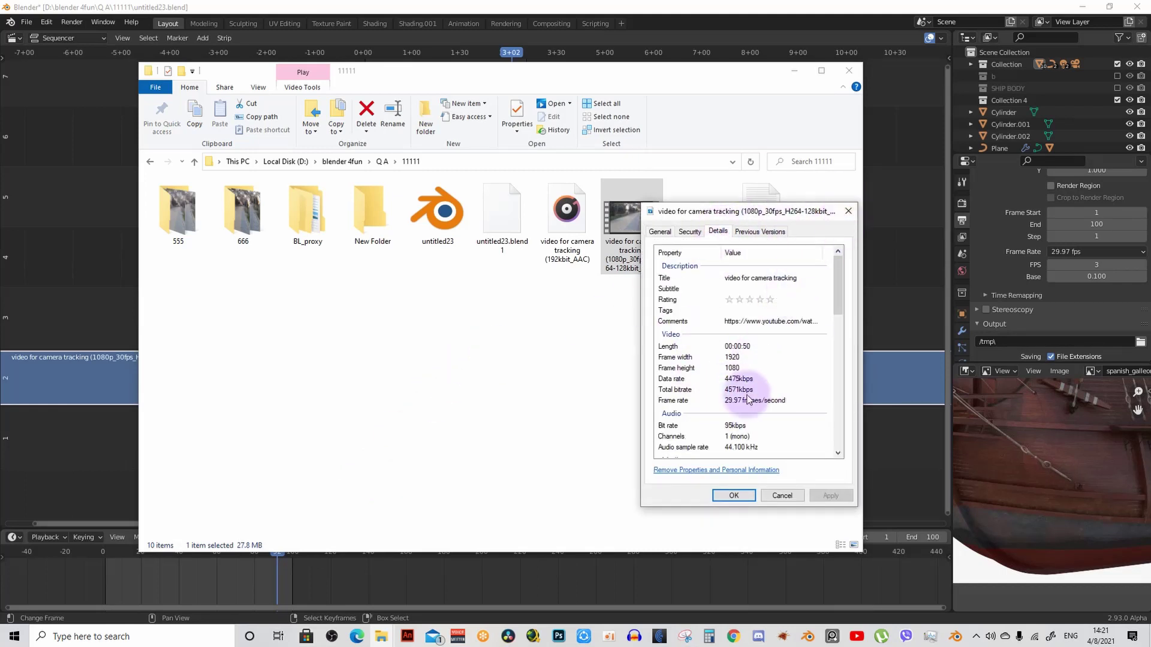
left_click(849, 212)
Step: Set FPS to 2997 and Base to 100 in Blender's output format settings
left_click(796, 70)
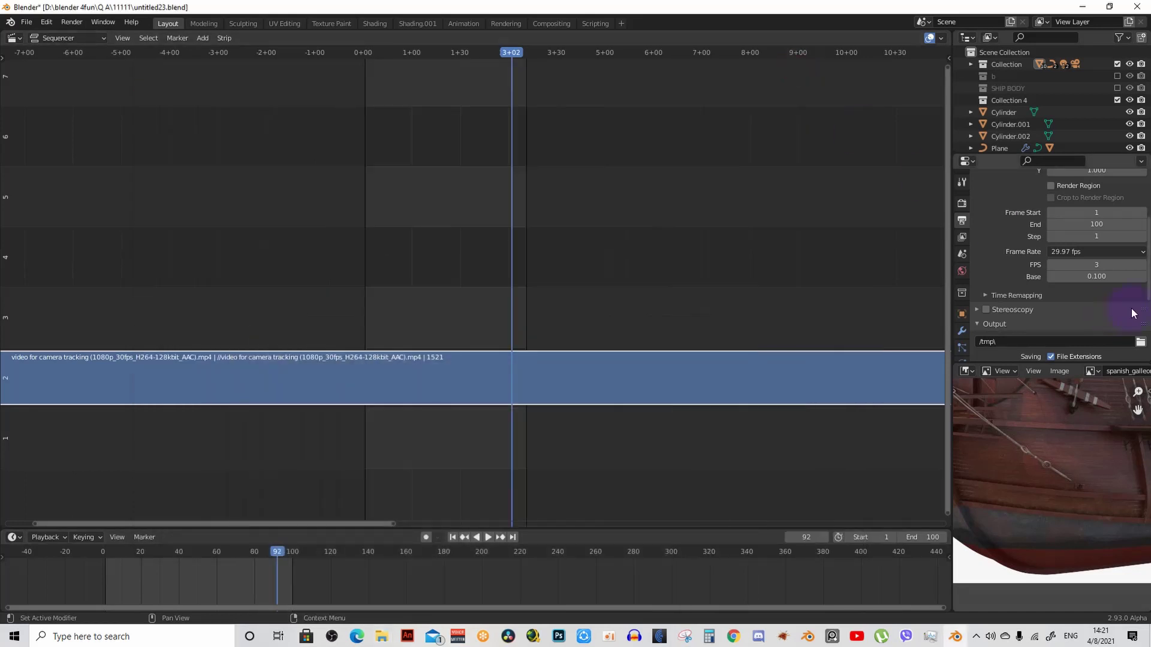
double_click(1109, 265)
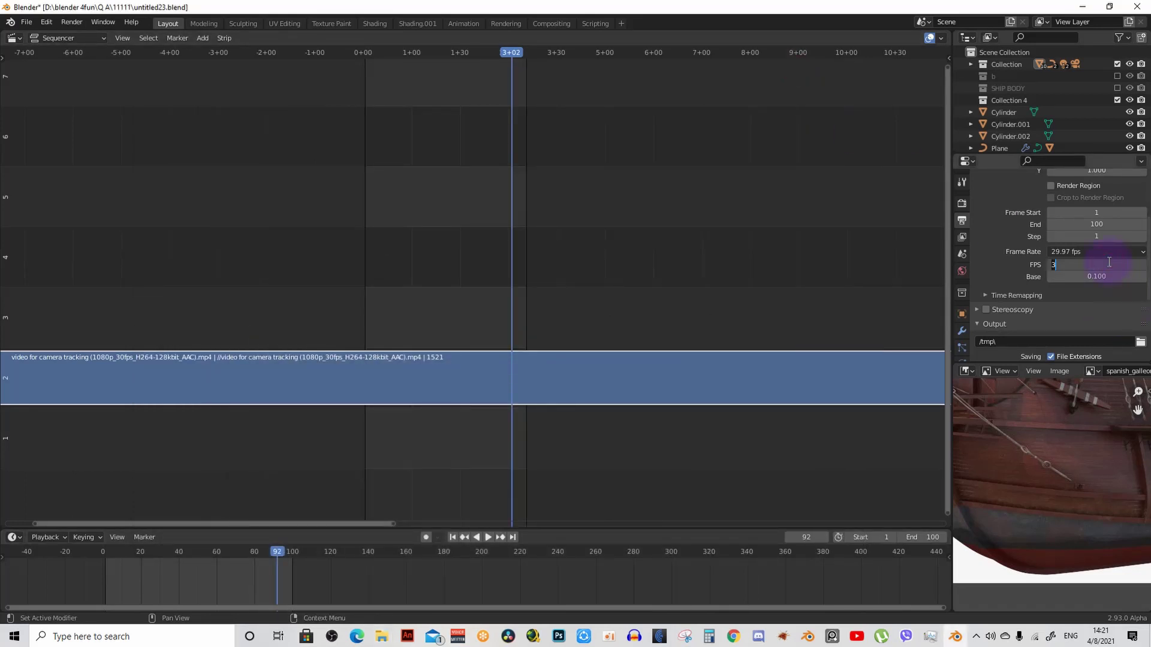
type("29")
type("97")
key("Return")
left_click(1089, 276)
type("1")
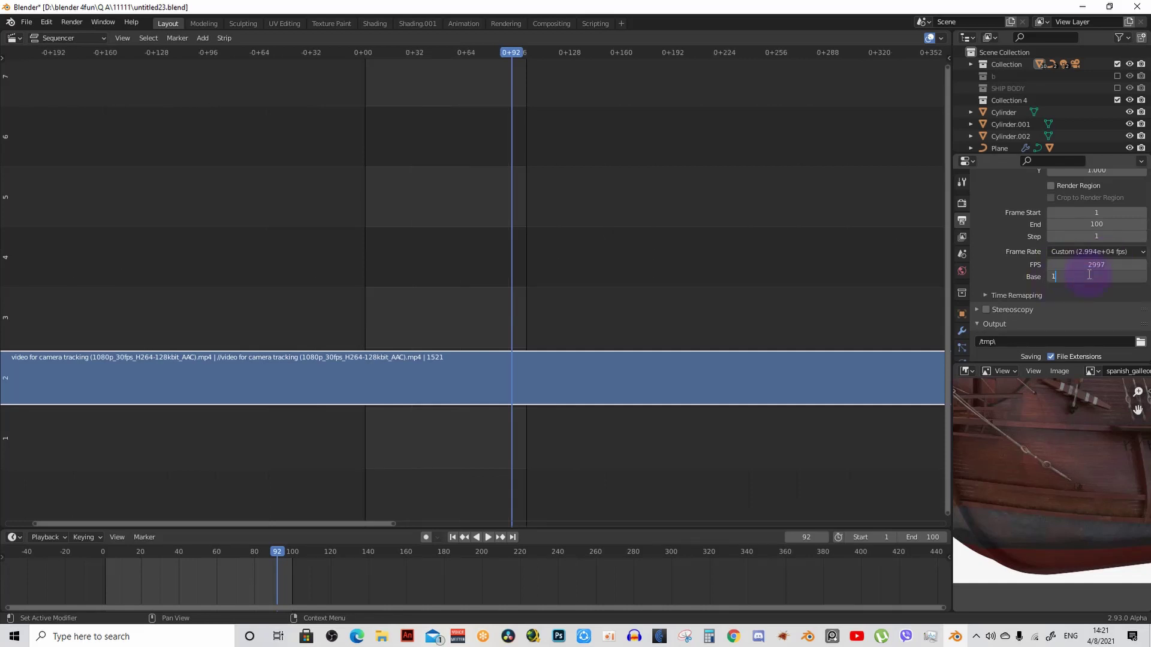
type("00")
key("Return")
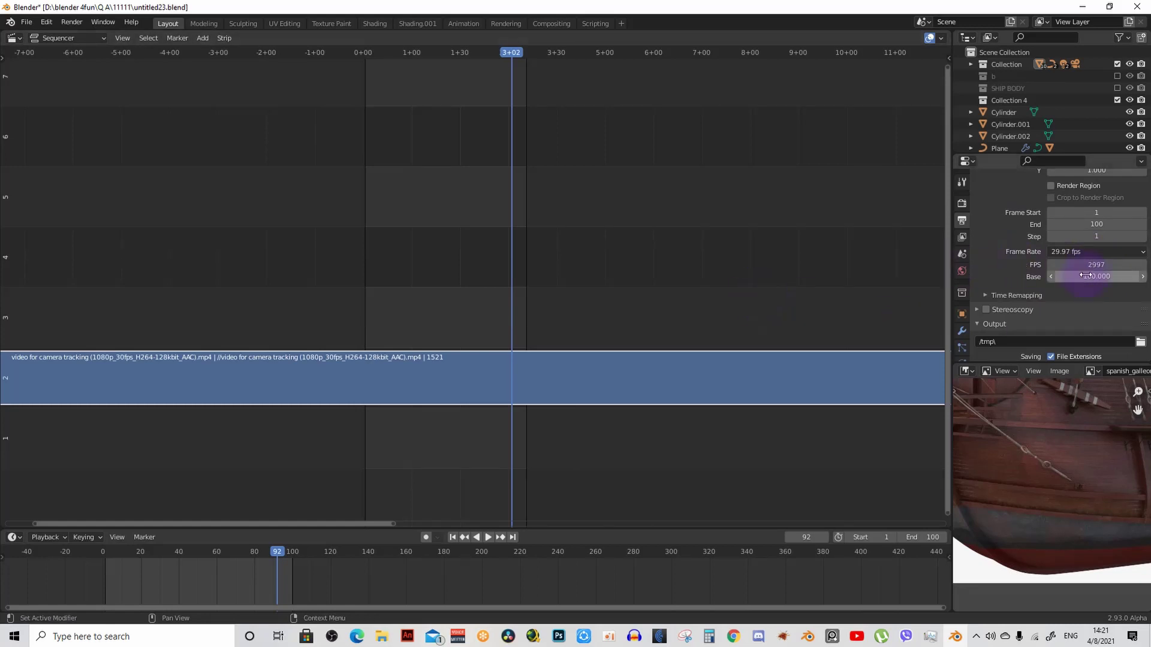
Step: In Render Properties' Color Management, set View Transform to Standard instead of Filmic
scroll(553, 290, "down", 2)
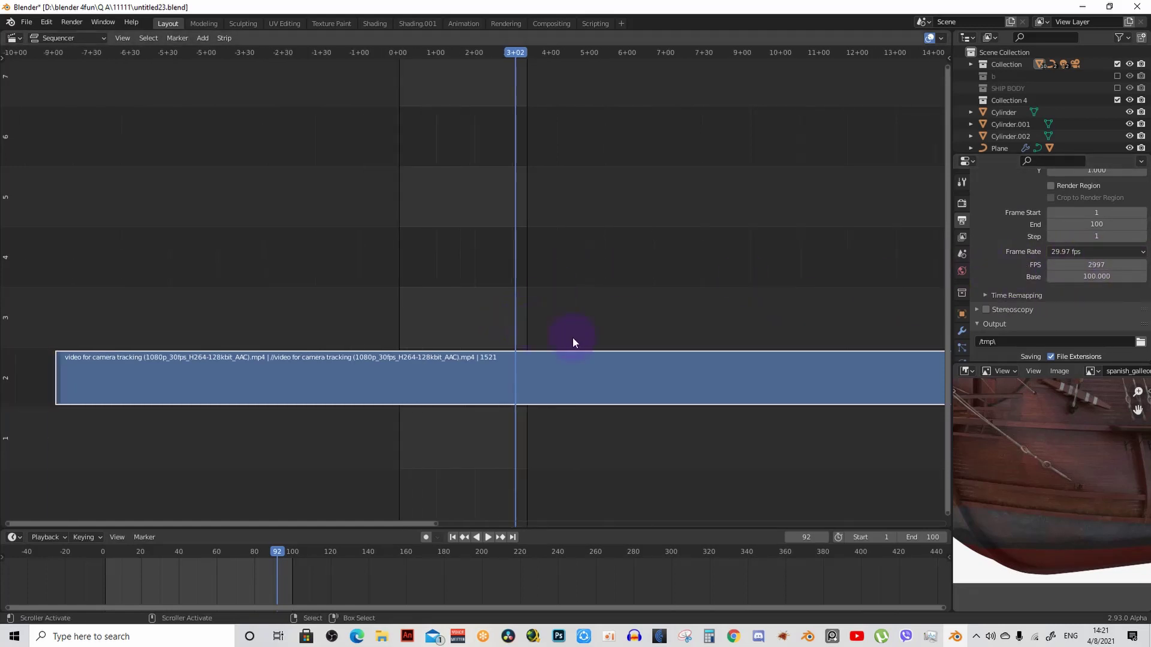
scroll(1018, 283, "down", 4)
scroll(1044, 286, "up", 2)
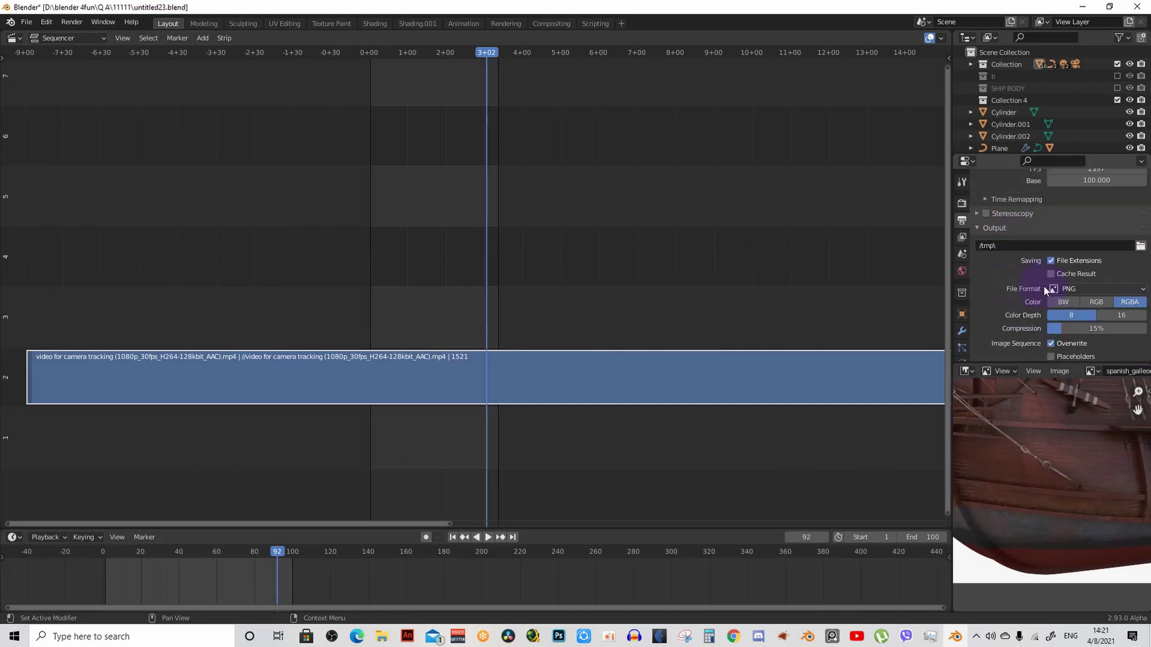
scroll(1081, 265, "up", 2)
left_click(961, 203)
scroll(1076, 259, "down", 5)
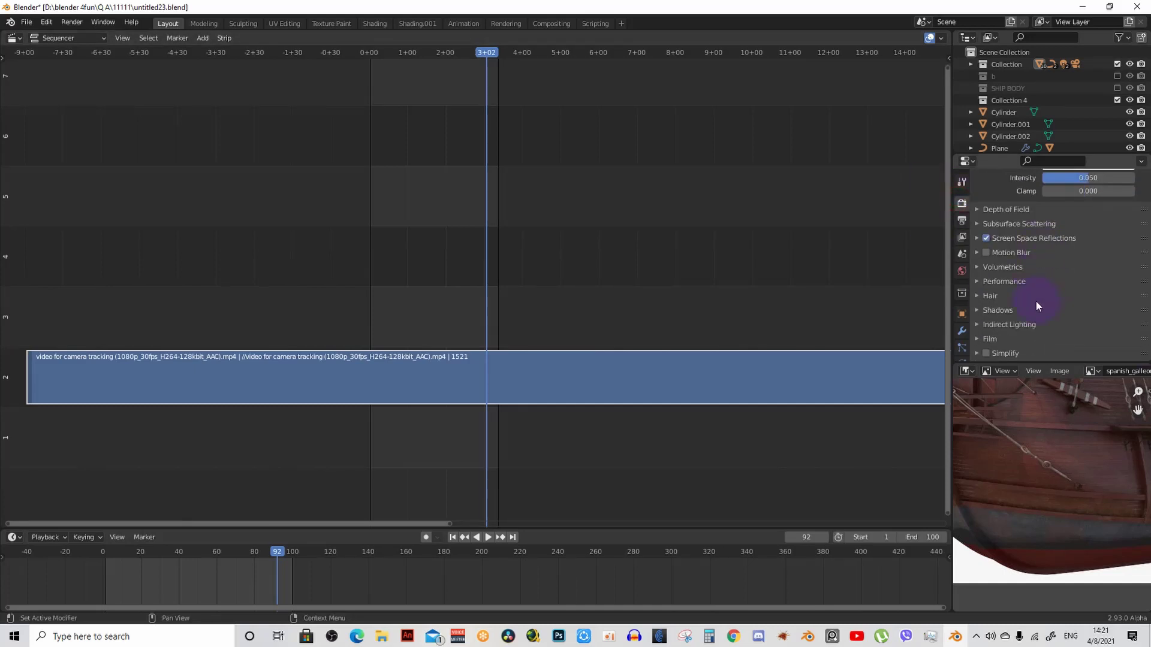
scroll(1036, 301, "down", 1)
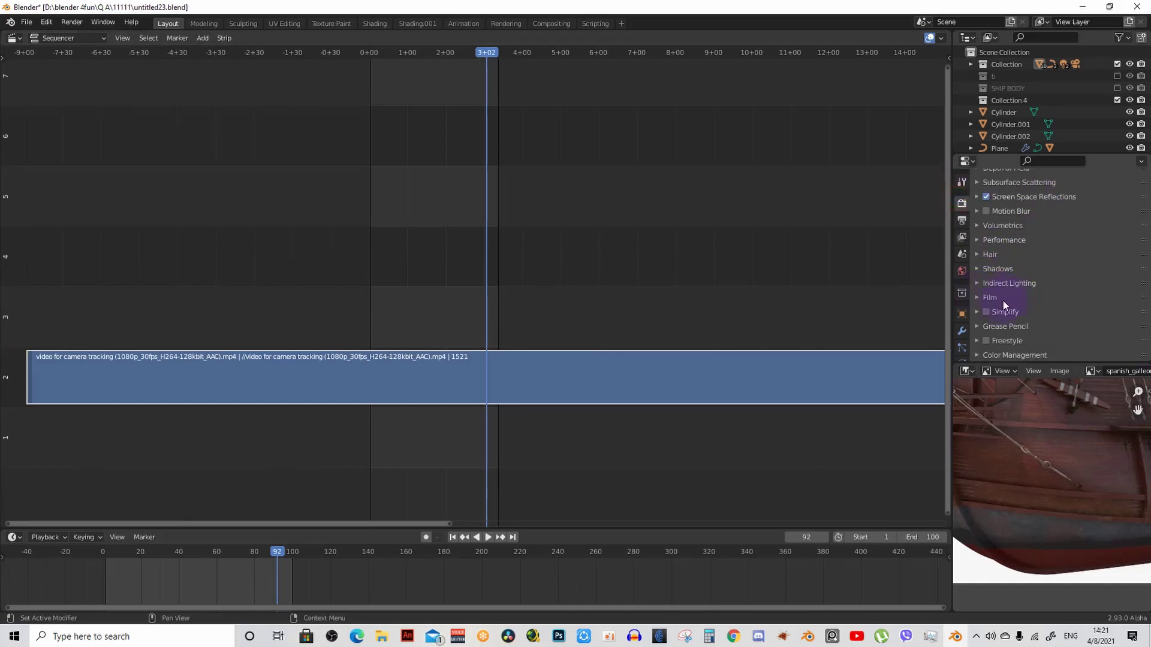
left_click(998, 354)
scroll(1038, 328, "down", 4)
left_click(1093, 295)
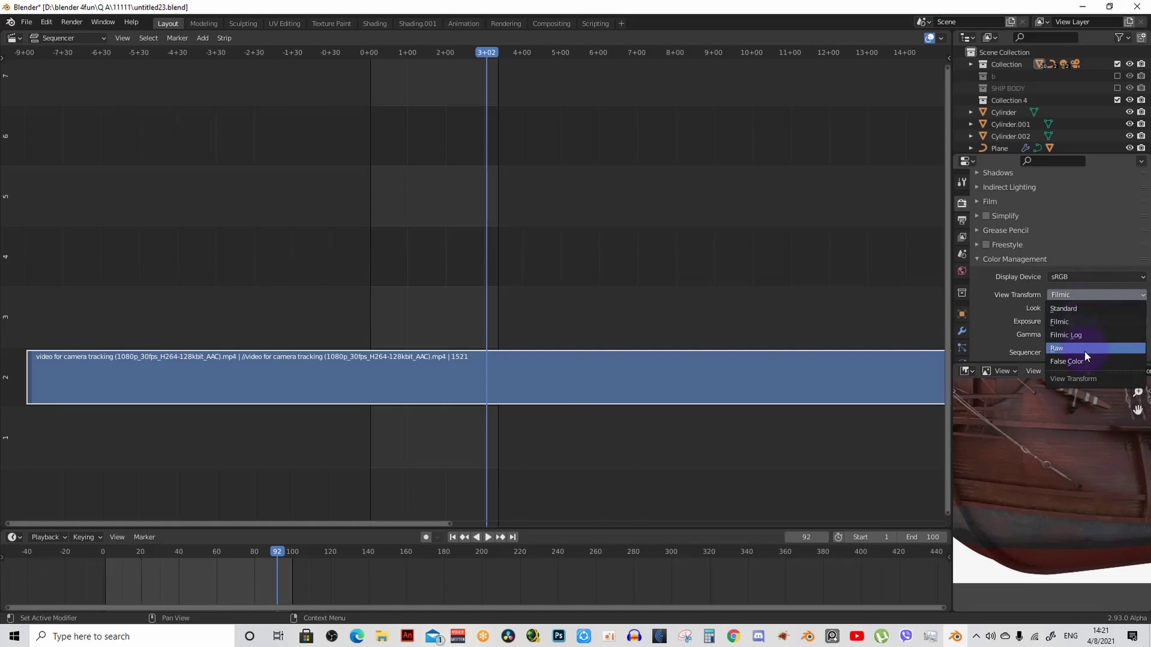
left_click(1069, 297)
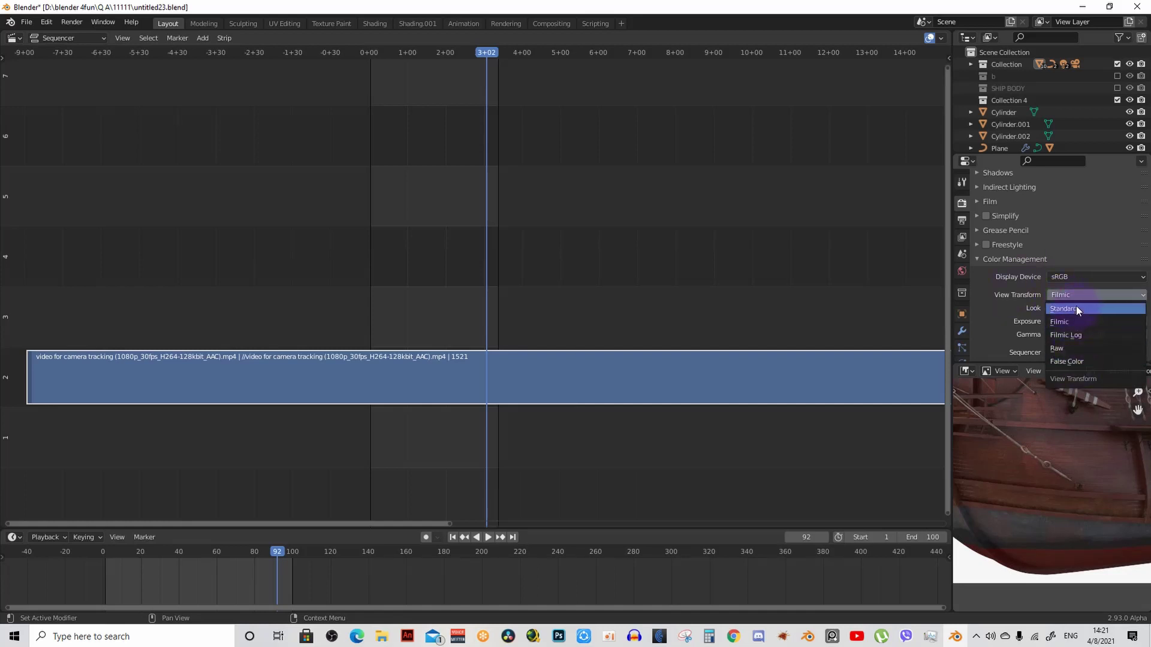
left_click(1076, 307)
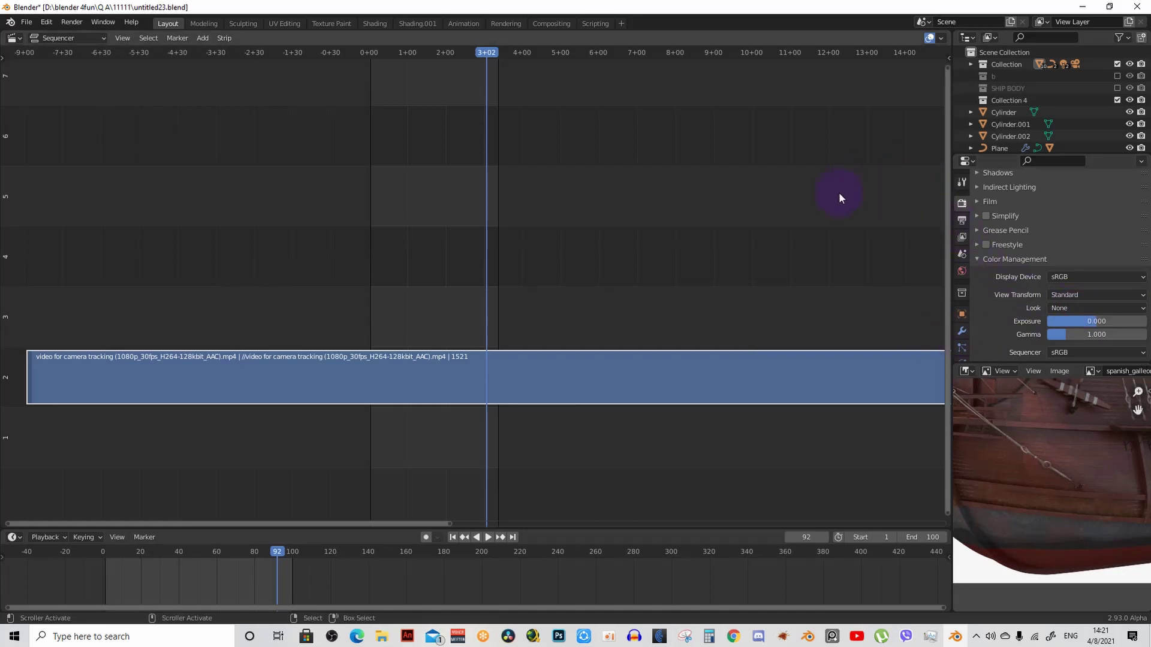
Step: In the strip sidebar's Proxy settings, set Timecode Index to Record Run
key("n")
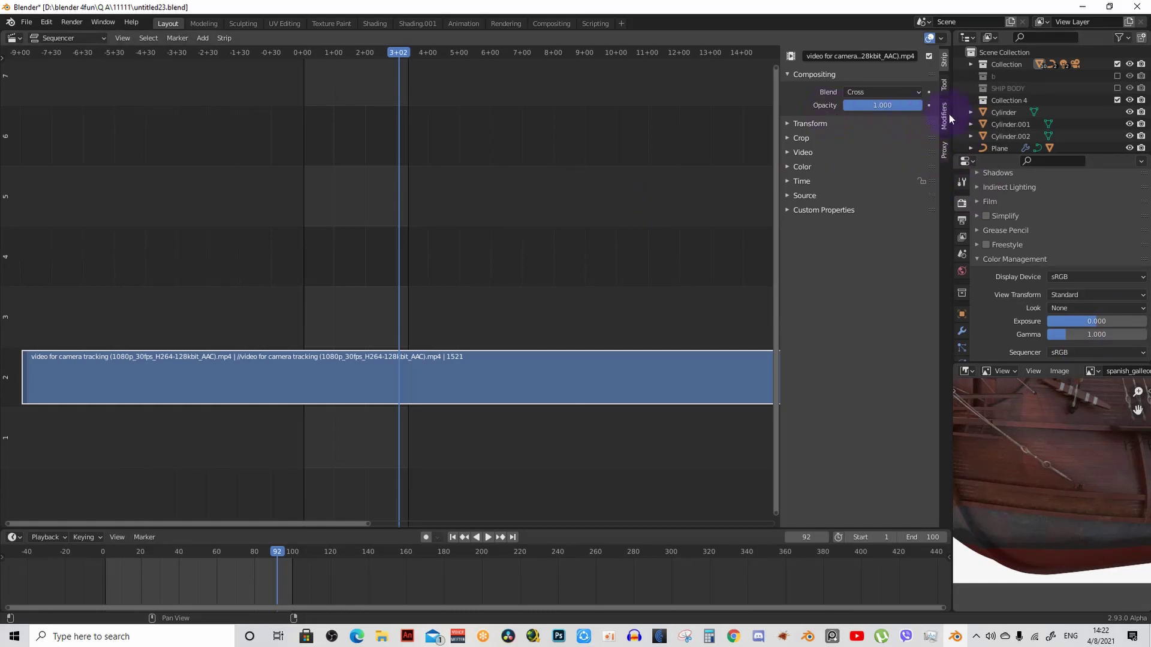
left_click(943, 155)
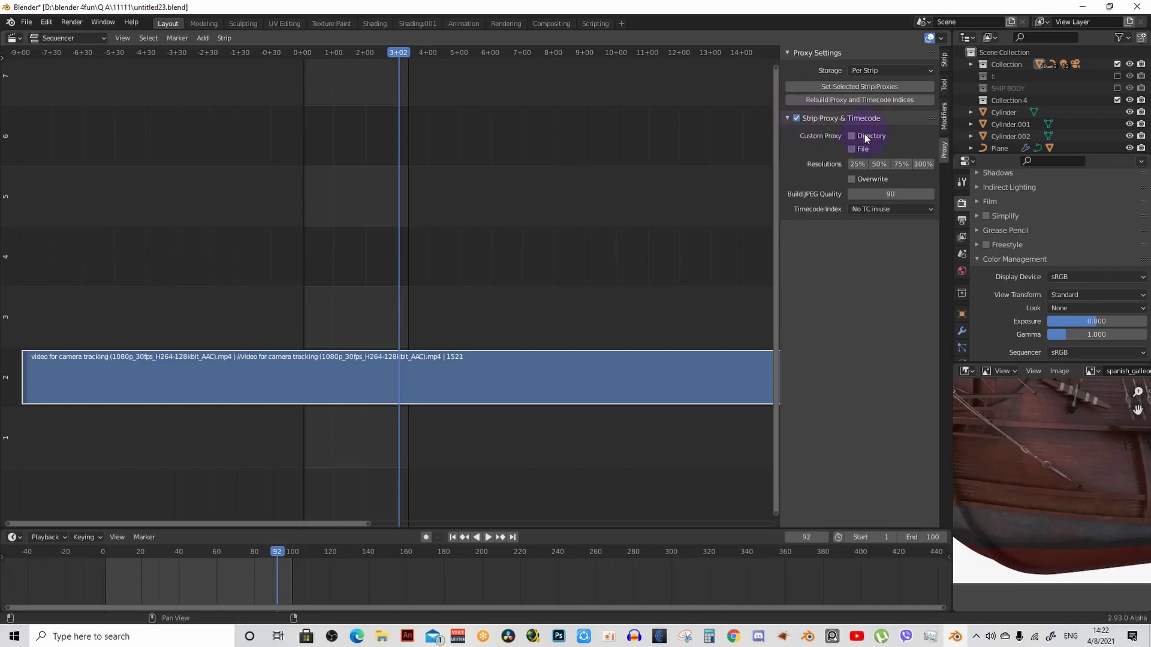
left_click(883, 208)
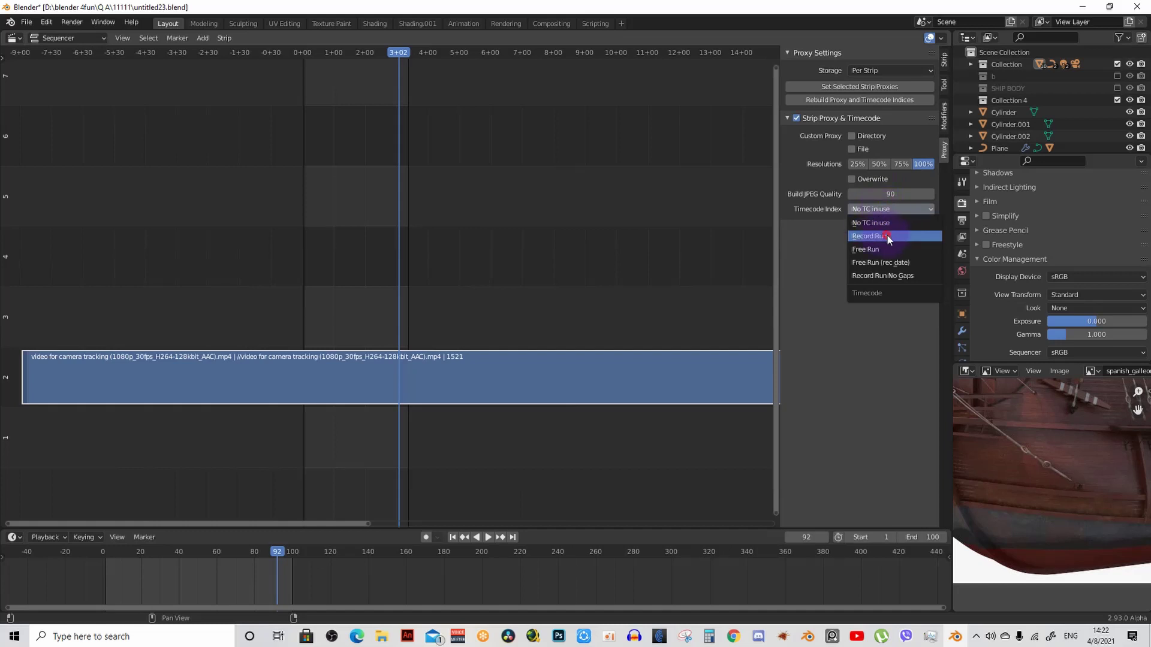
left_click(884, 235)
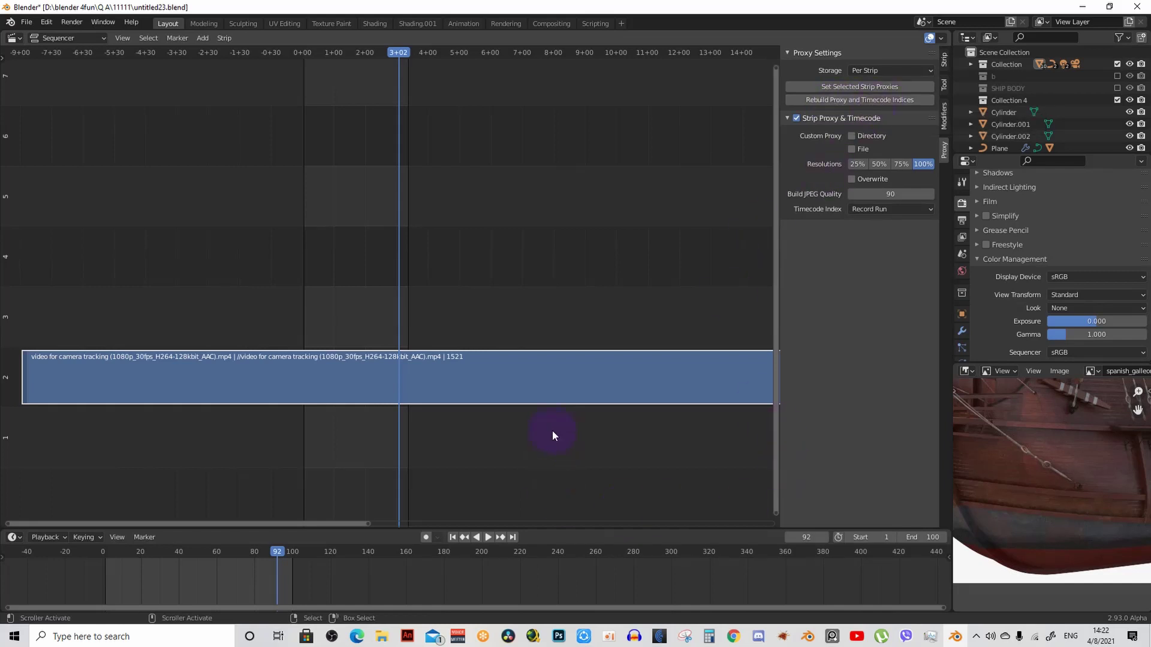
Step: Trim the movie strip by dragging its right and left ends inward
scroll(553, 431, "down", 2)
middle_click_drag(557, 425, 329, 414)
scroll(367, 410, "down", 2)
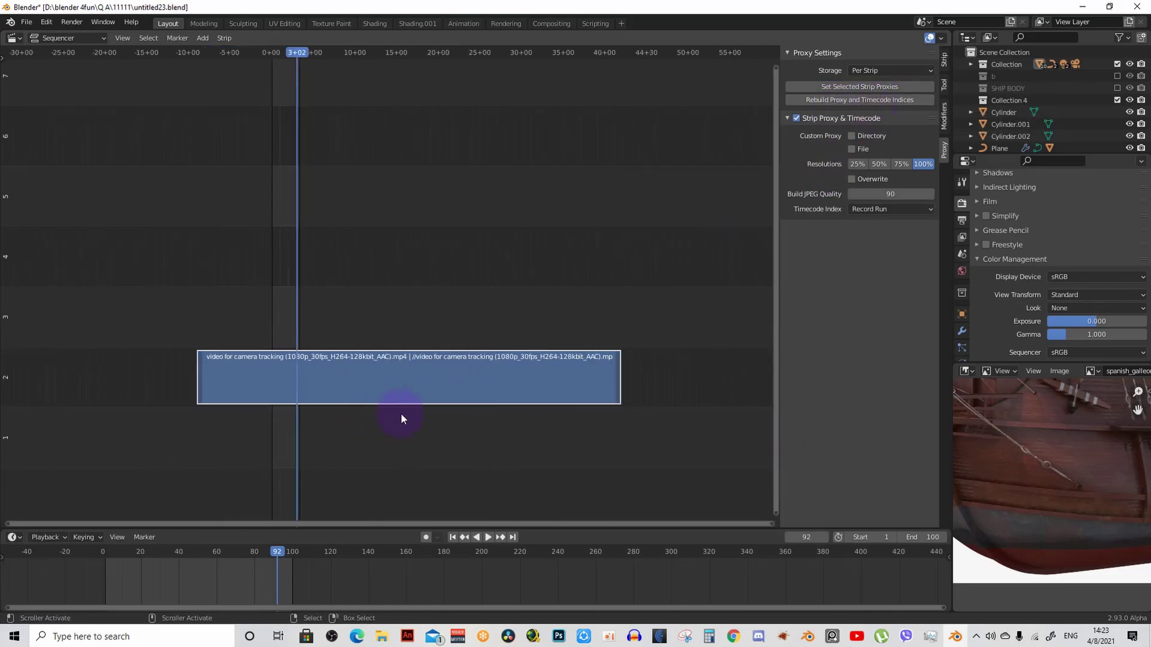
left_click(622, 377)
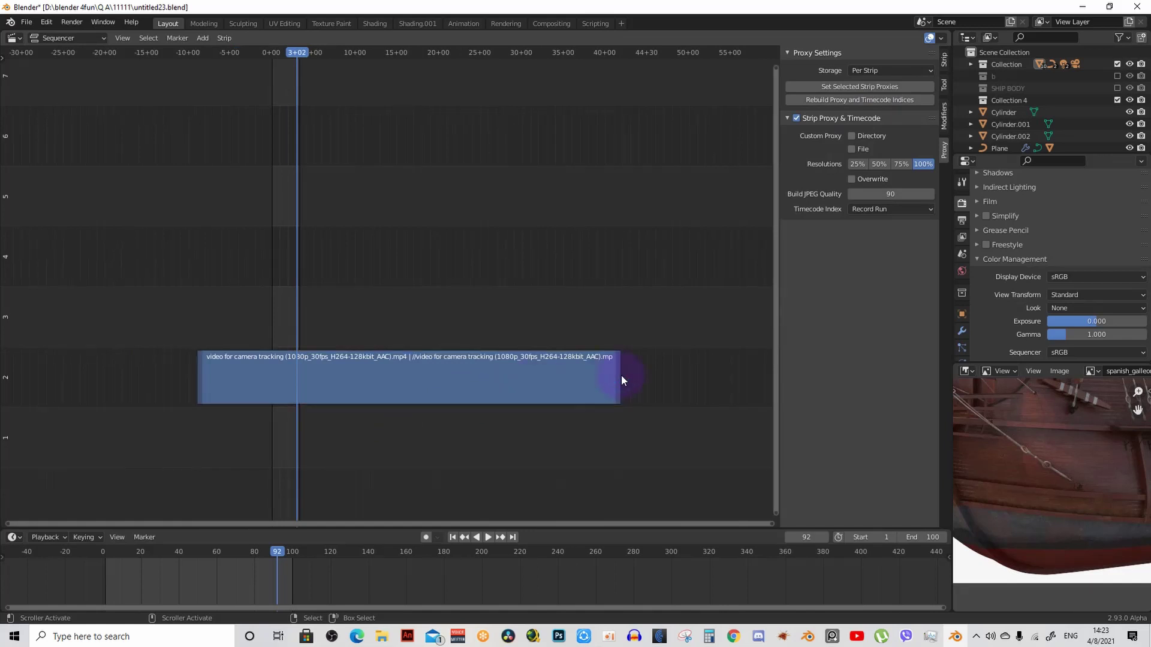
mouse_move(619, 375)
left_mouse_down()
mouse_move(288, 382)
mouse_move(305, 386)
left_mouse_up()
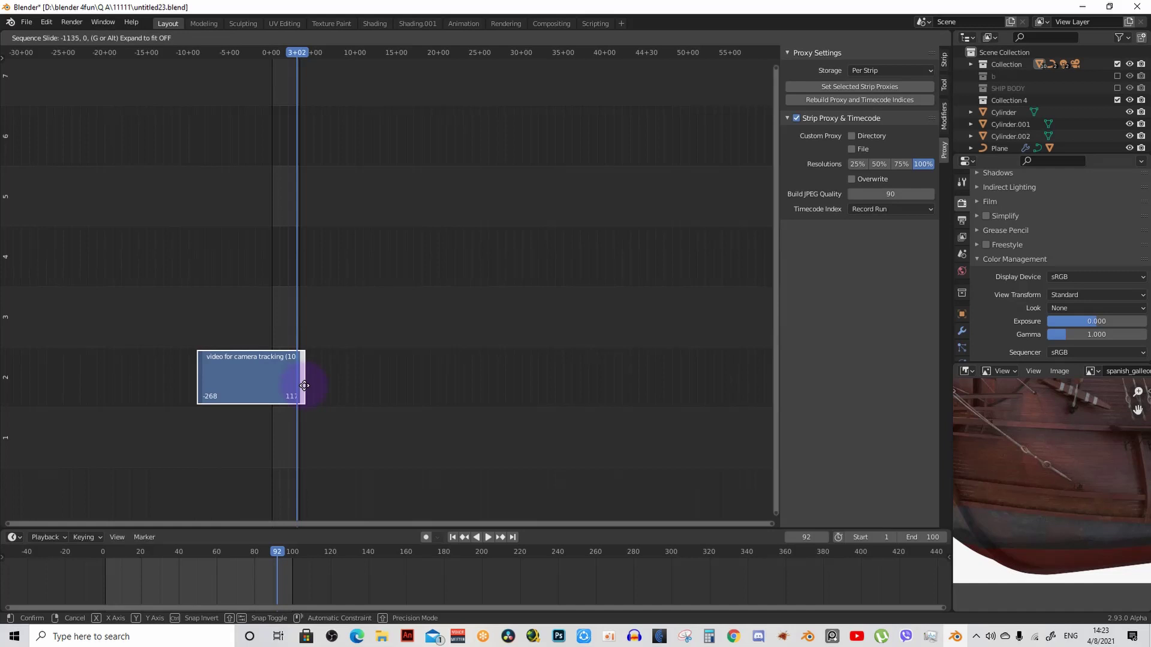
left_click(249, 382)
left_click_drag(197, 384, 269, 391)
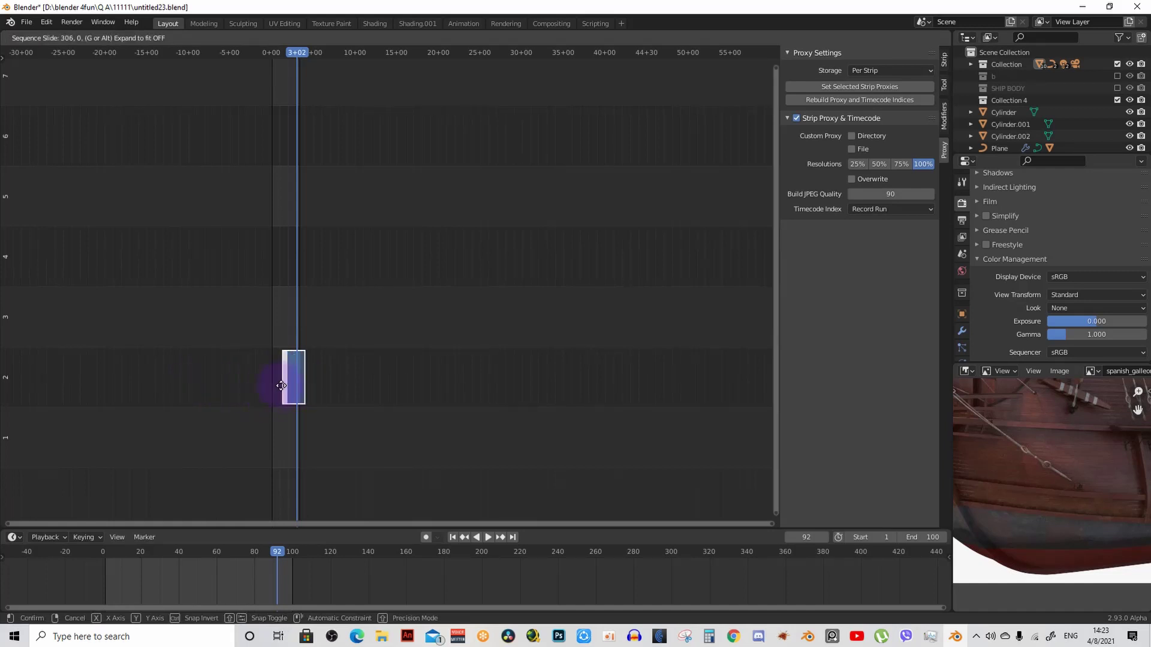
left_click_drag(269, 392, 269, 384)
Step: Rebuild the strip's proxy and timecode indices
scroll(289, 365, "up", 1)
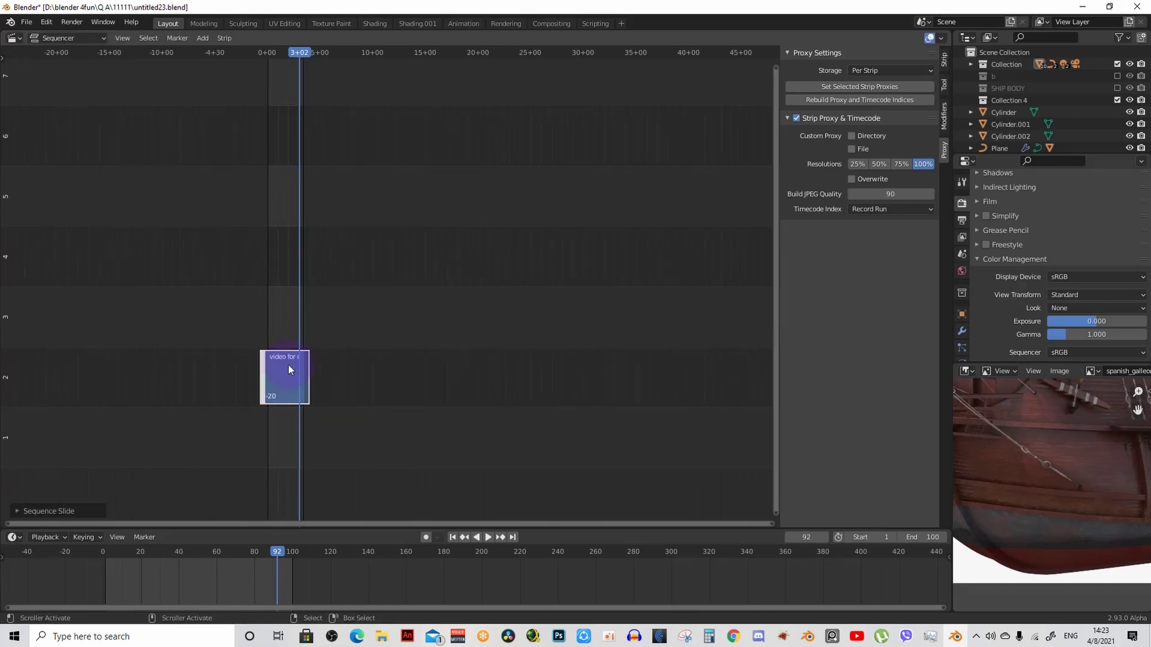
scroll(289, 365, "up", 2)
scroll(289, 365, "up", 2)
scroll(287, 365, "up", 1)
scroll(288, 364, "up", 2)
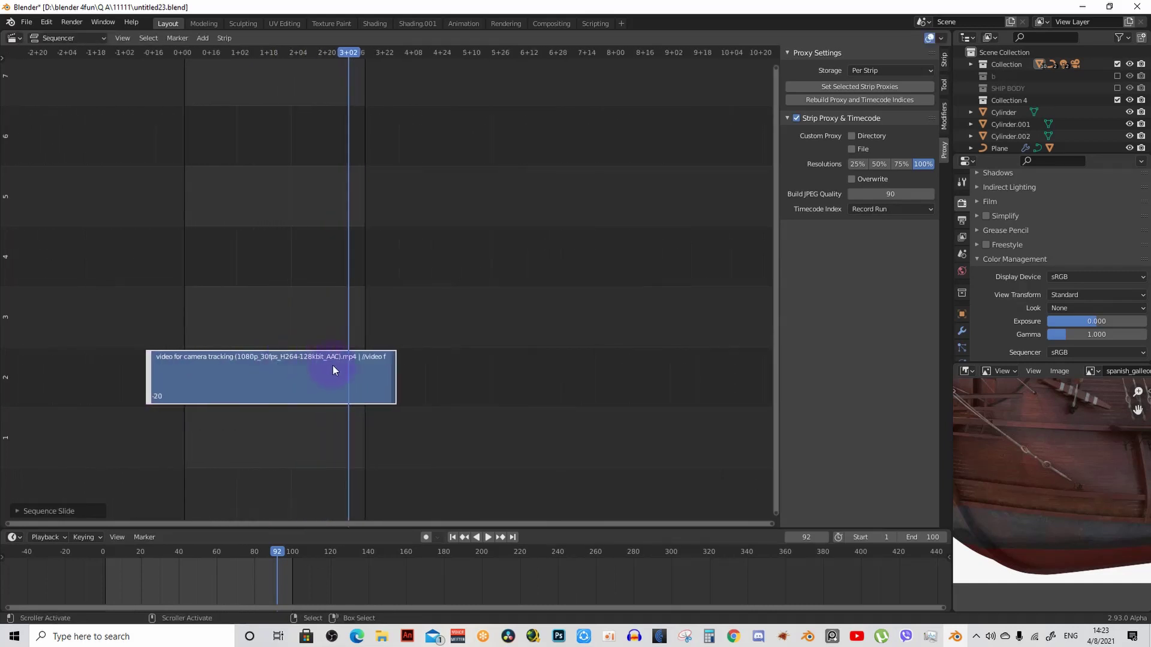
left_click(868, 102)
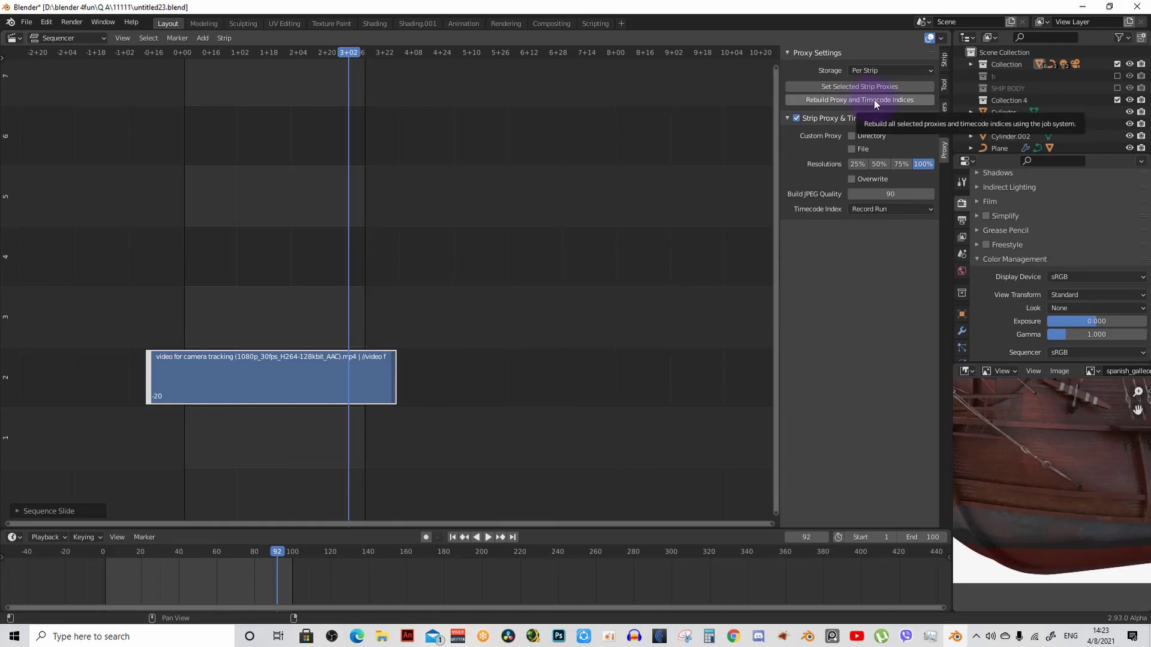
left_click(874, 99)
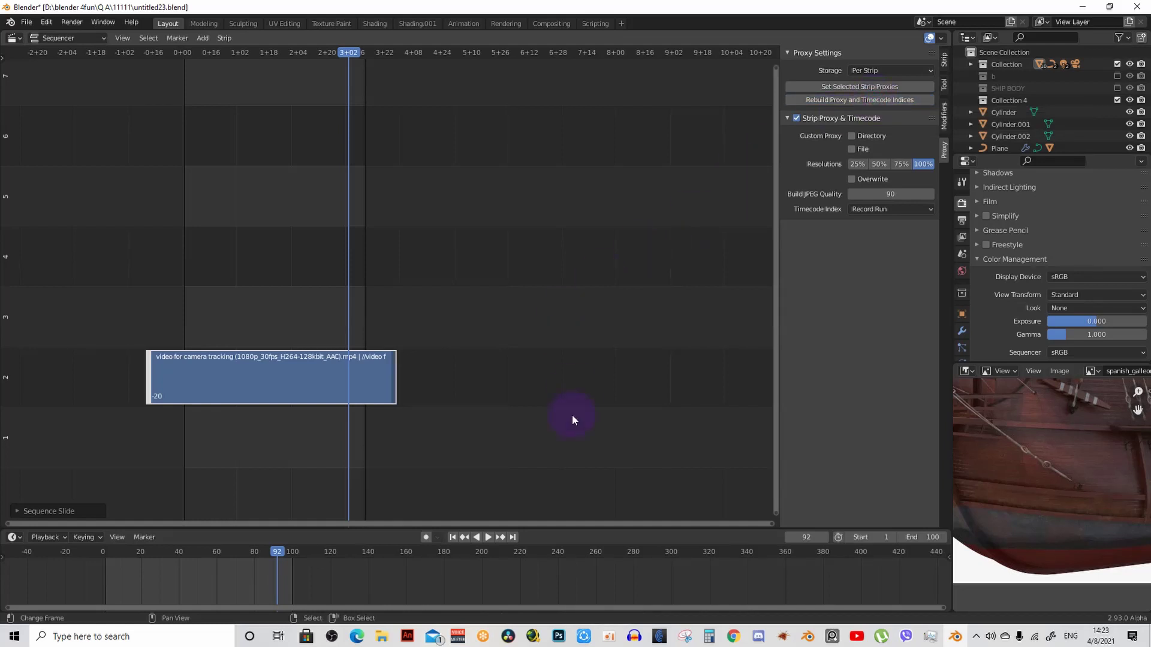
scroll(448, 242, "down", 2)
scroll(473, 211, "down", 2)
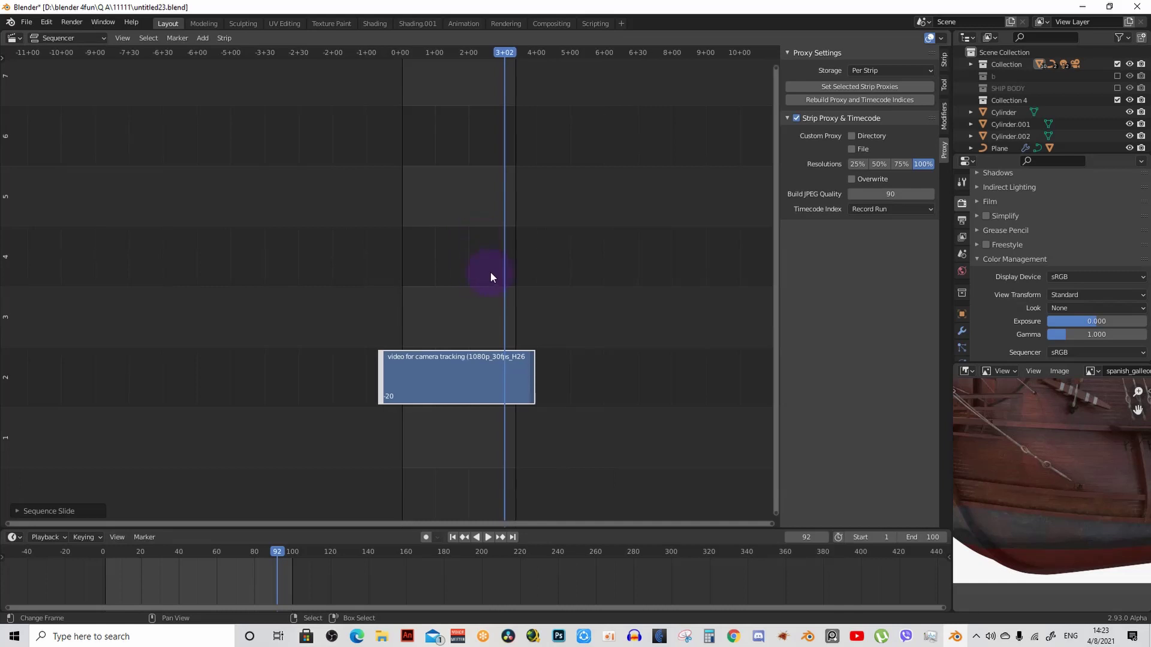
scroll(501, 299, "up", 2)
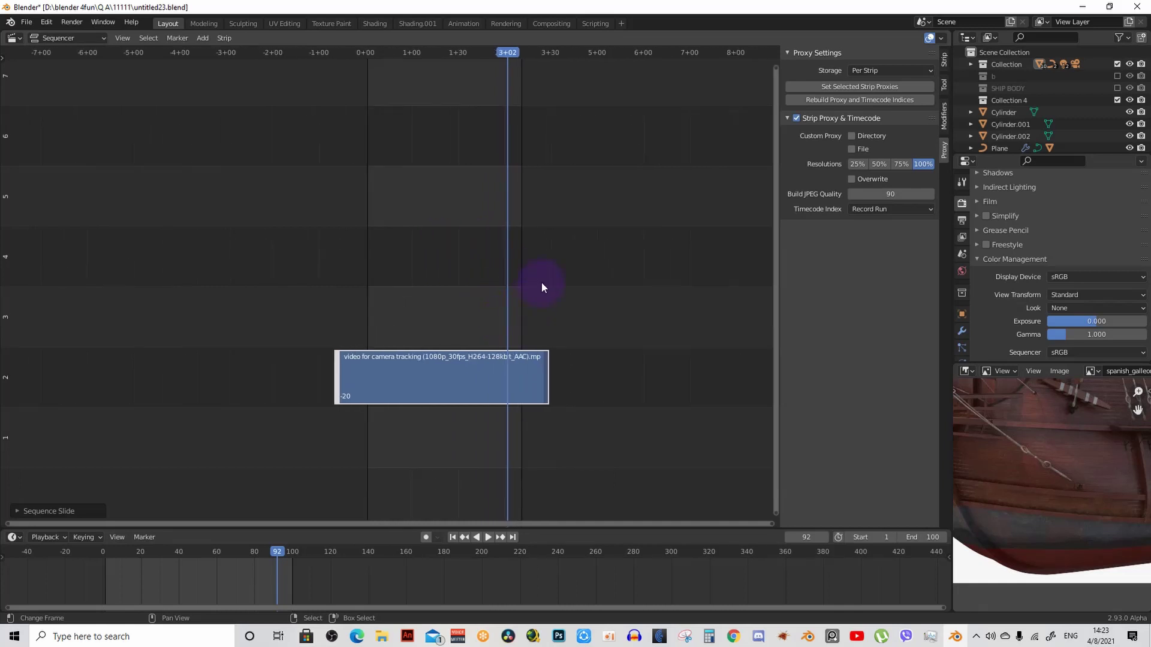
scroll(541, 283, "up", 2)
scroll(636, 271, "up", 2, "ctrl")
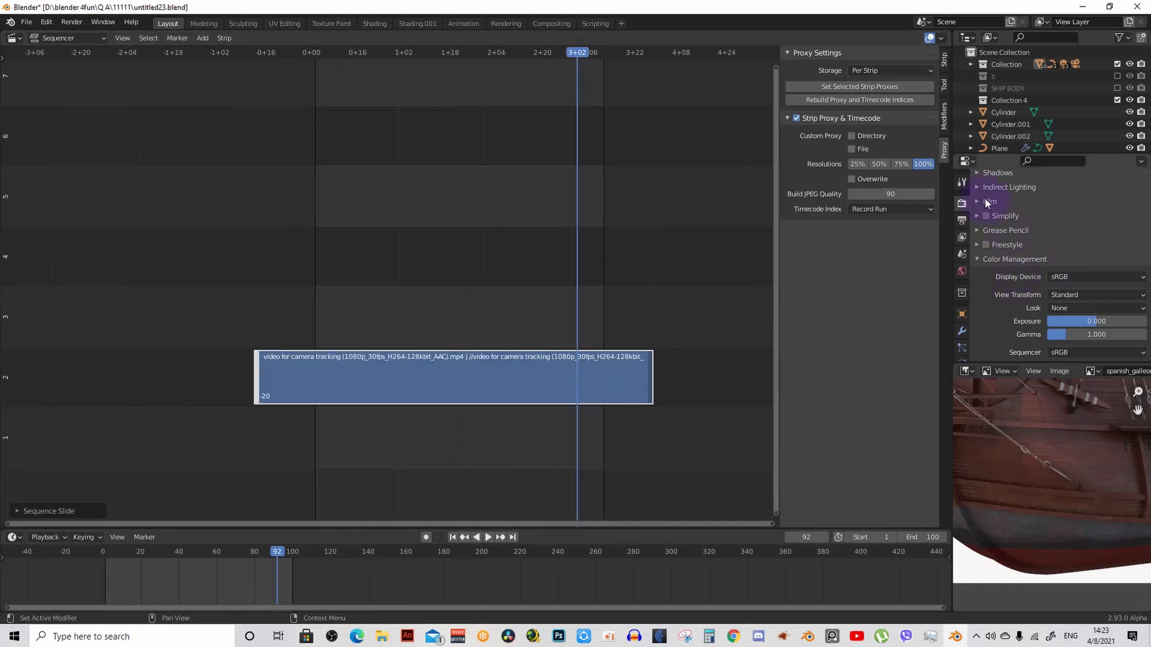
Step: Browse the render output path to D:\blender 4fun\Q A\11111
left_click(961, 218)
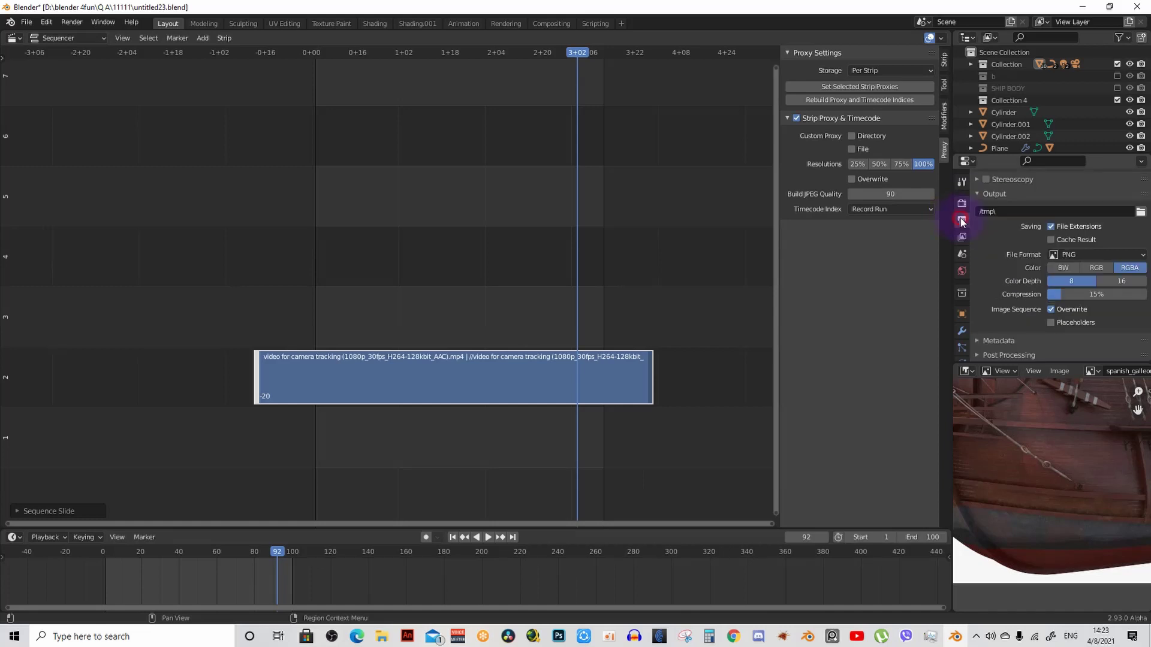
scroll(1089, 258, "down", 3)
scroll(1090, 258, "down", 3)
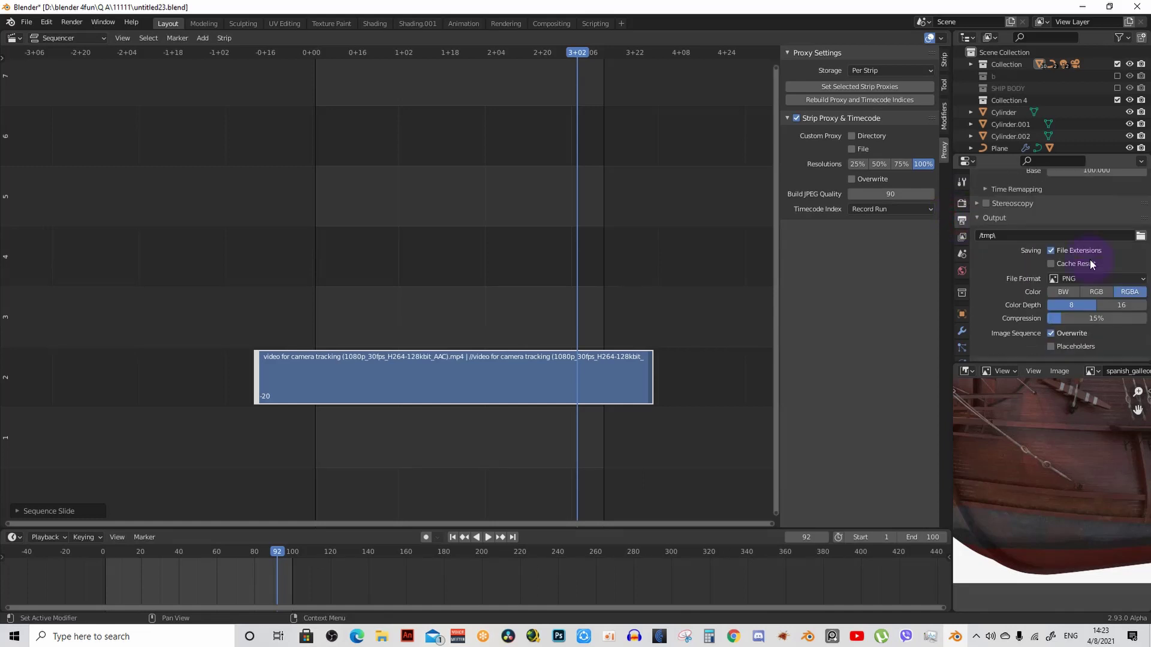
scroll(1090, 261, "down", 2)
scroll(1104, 270, "up", 3)
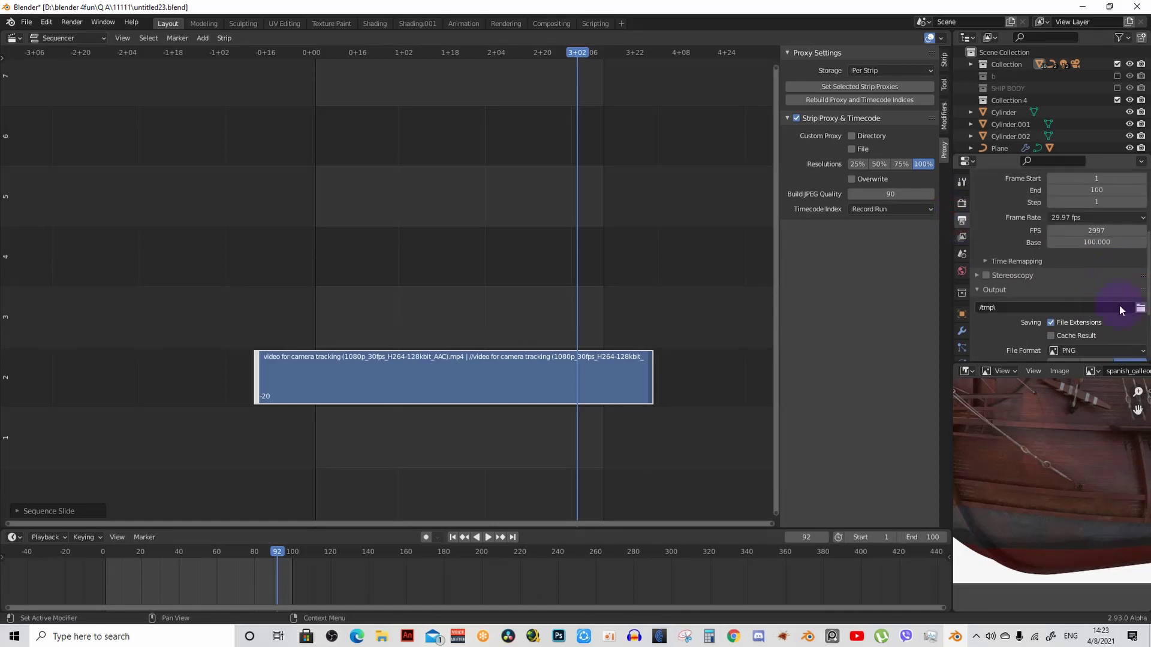
scroll(1085, 243, "up", 2)
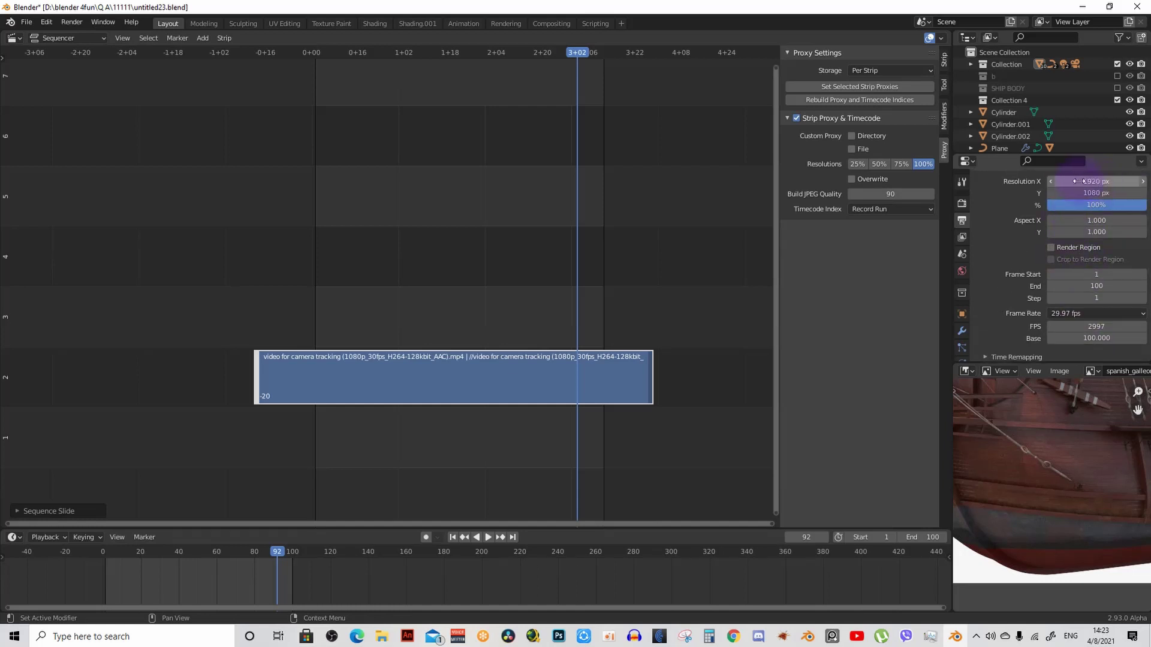
scroll(1071, 210, "down", 3)
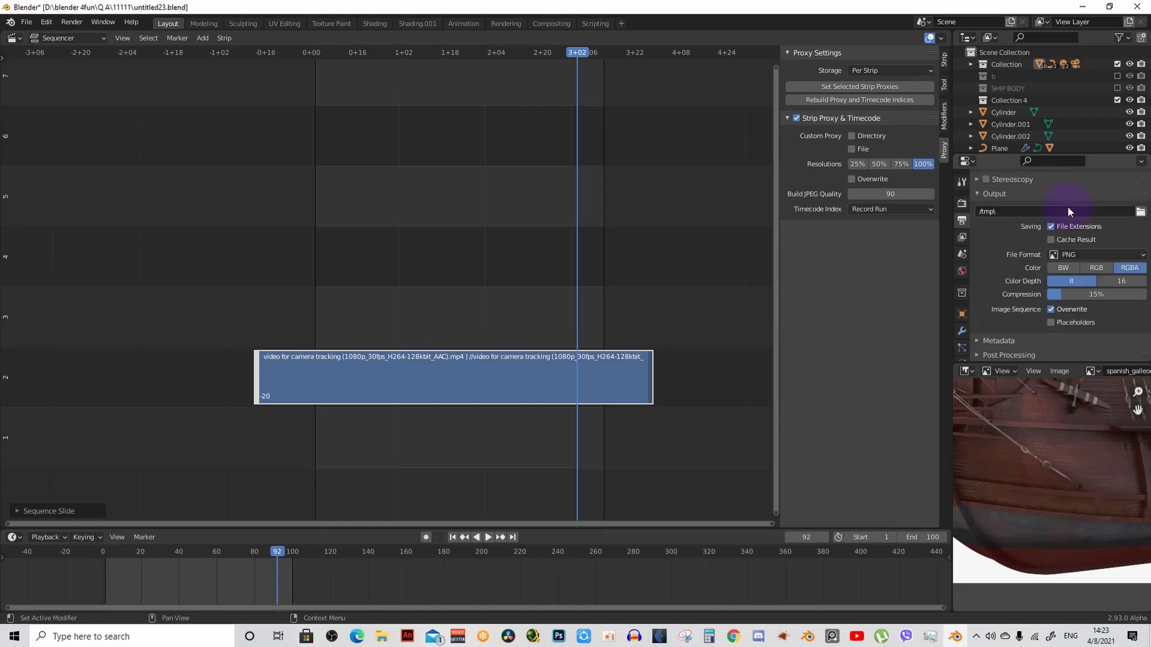
left_click(1141, 211)
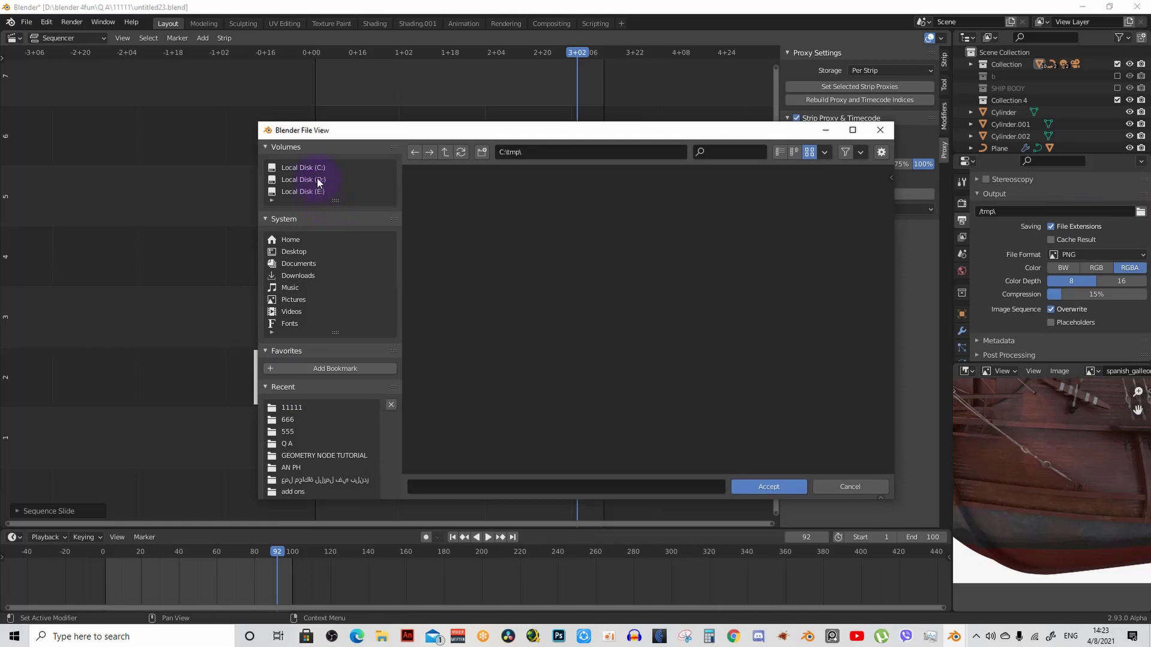
left_click(318, 178)
scroll(581, 294, "down", 2)
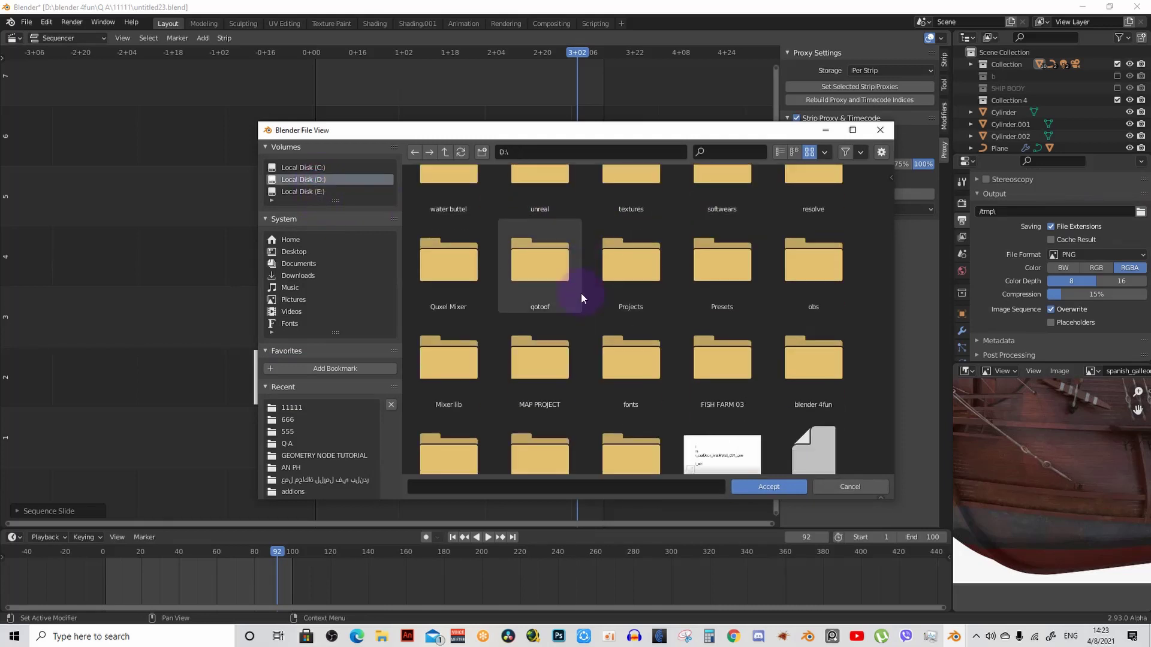
scroll(580, 297, "up", 2)
scroll(580, 298, "up", 2)
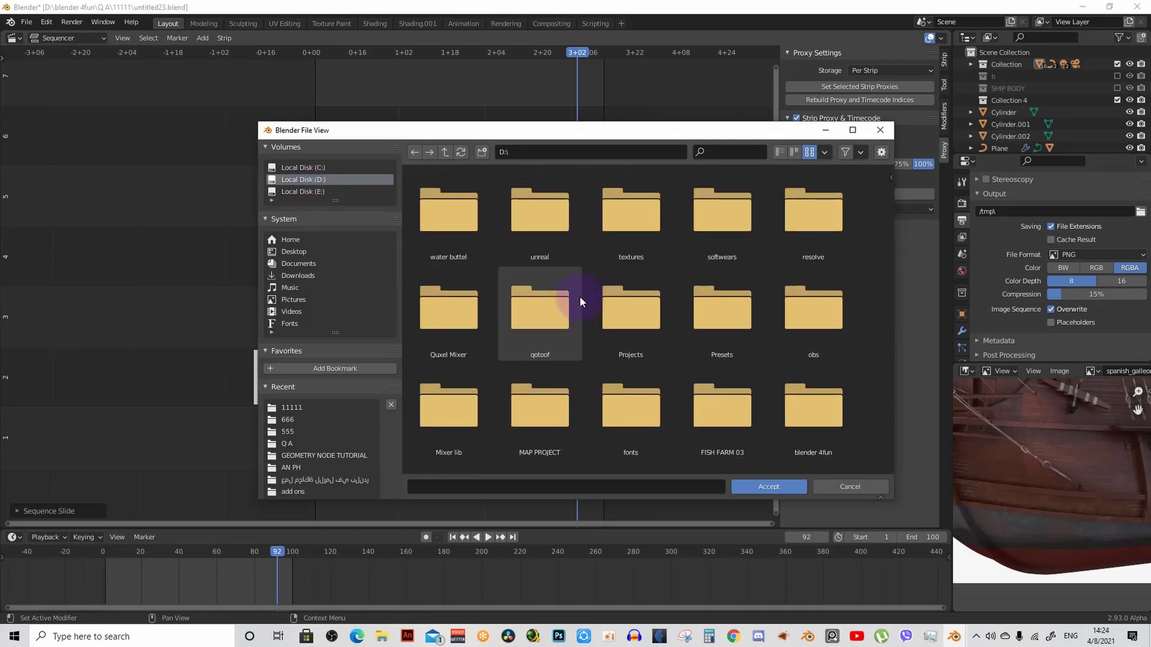
scroll(776, 282, "down", 4)
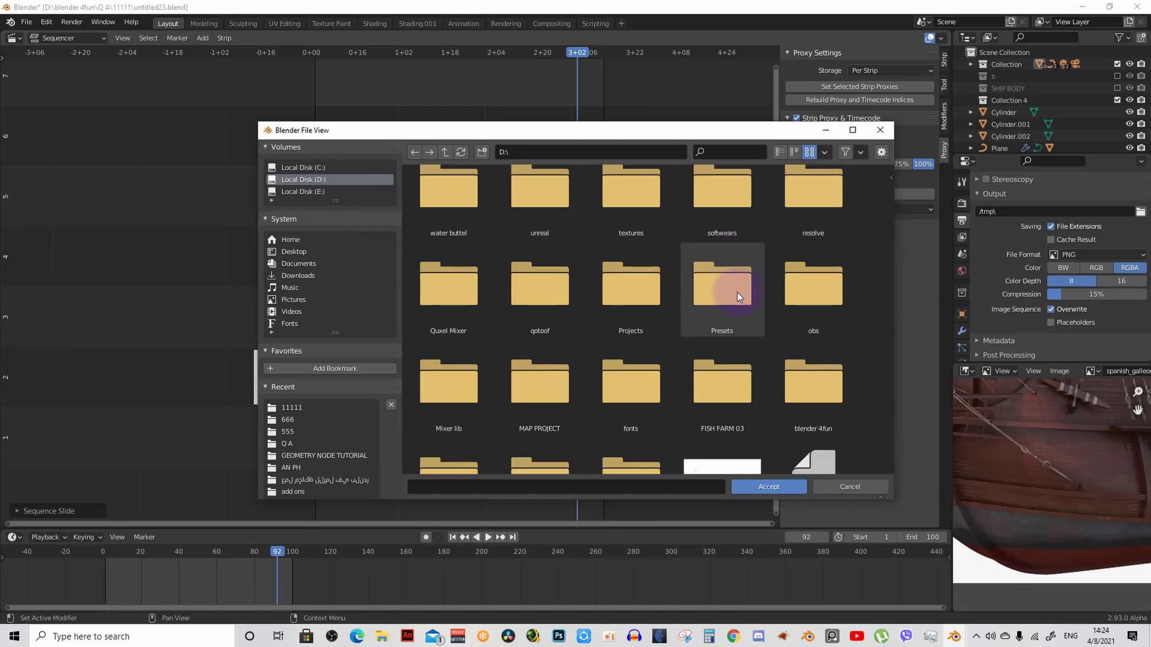
double_click(776, 267)
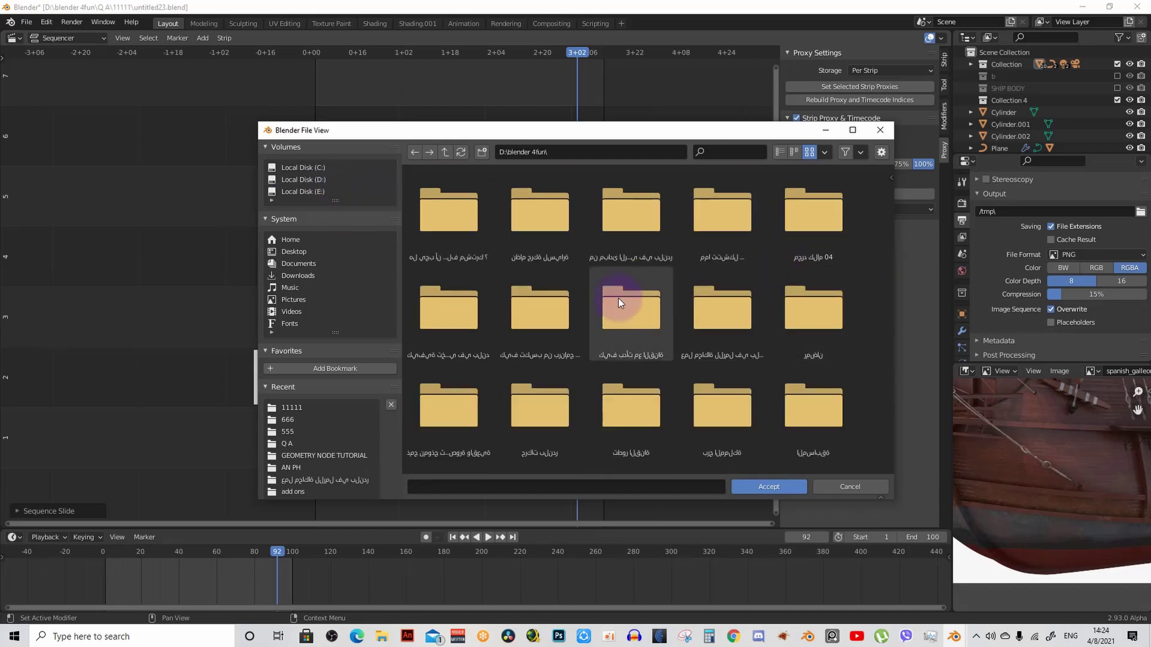
scroll(618, 298, "down", 2)
scroll(603, 304, "down", 3)
scroll(603, 304, "down", 3)
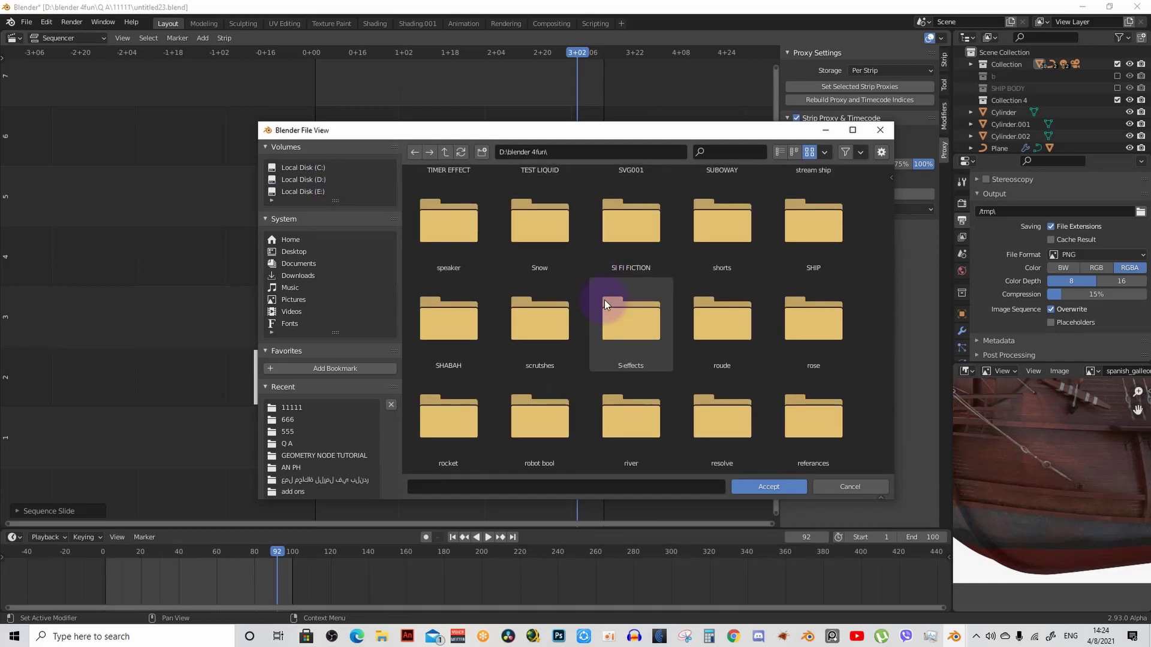
scroll(605, 303, "down", 3)
scroll(606, 303, "down", 3)
double_click(553, 282)
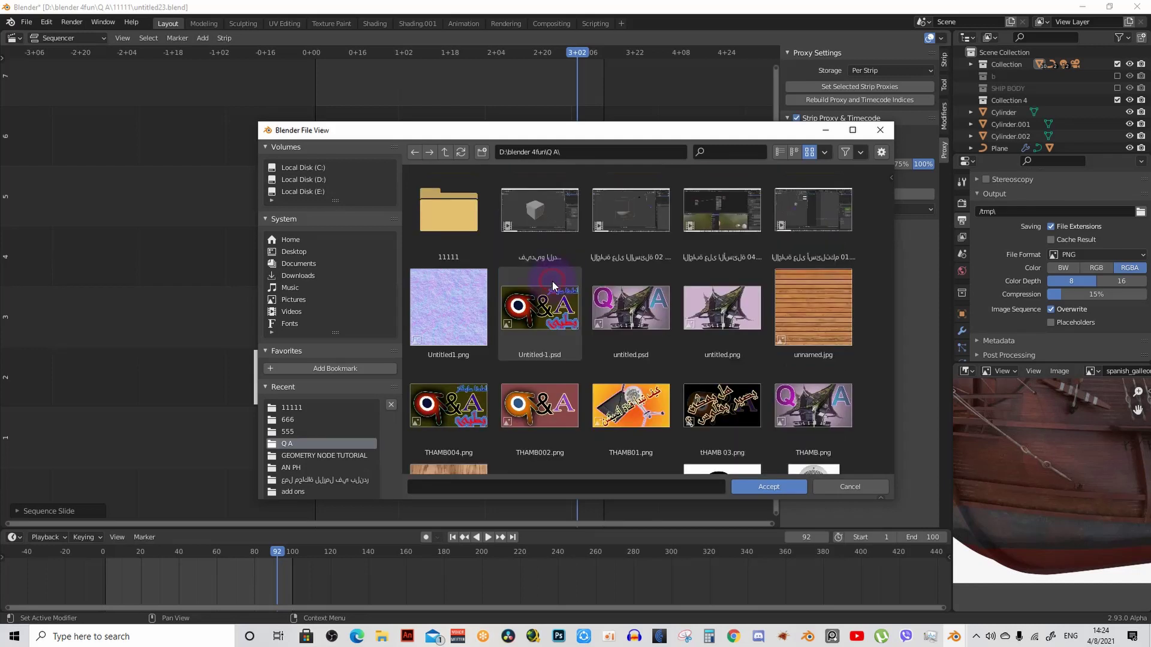
double_click(425, 218)
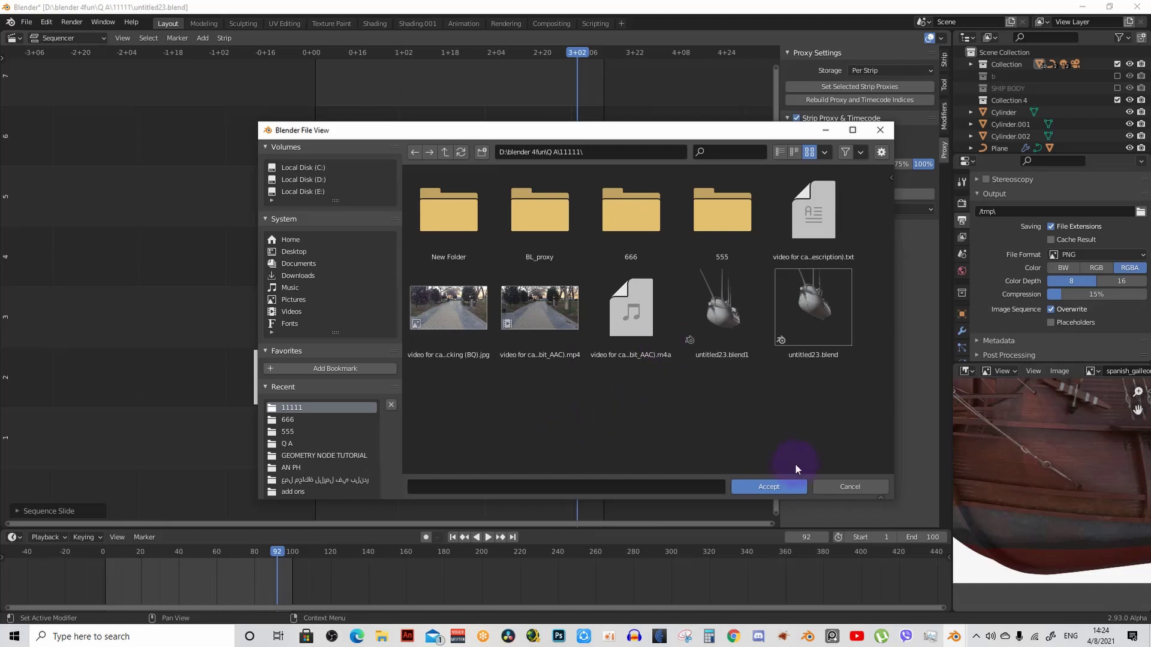
Step: Create a new folder named 101010 there and accept it as the output folder
left_click(480, 154)
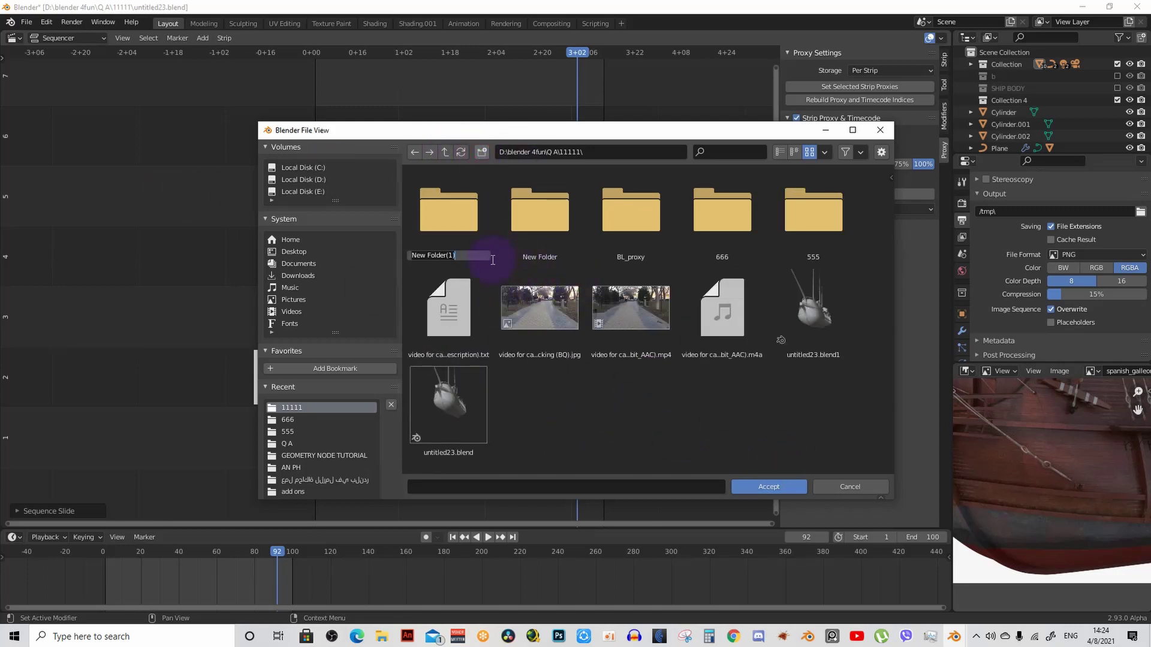
type("101010")
key("Return")
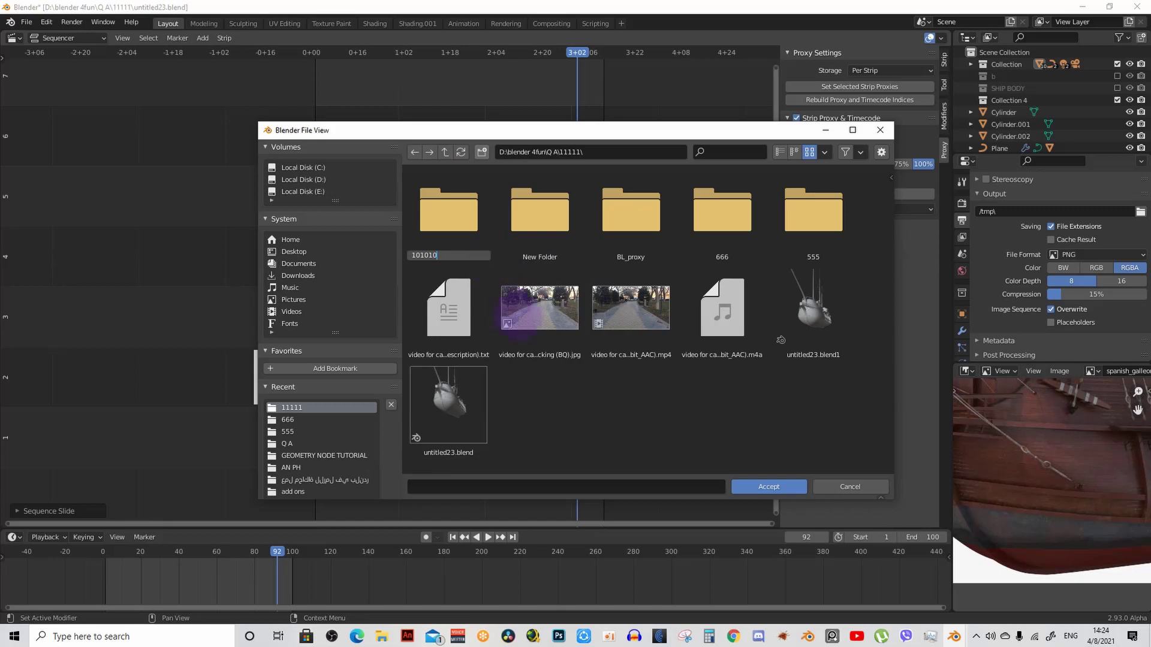
left_click(653, 227)
double_click(654, 227)
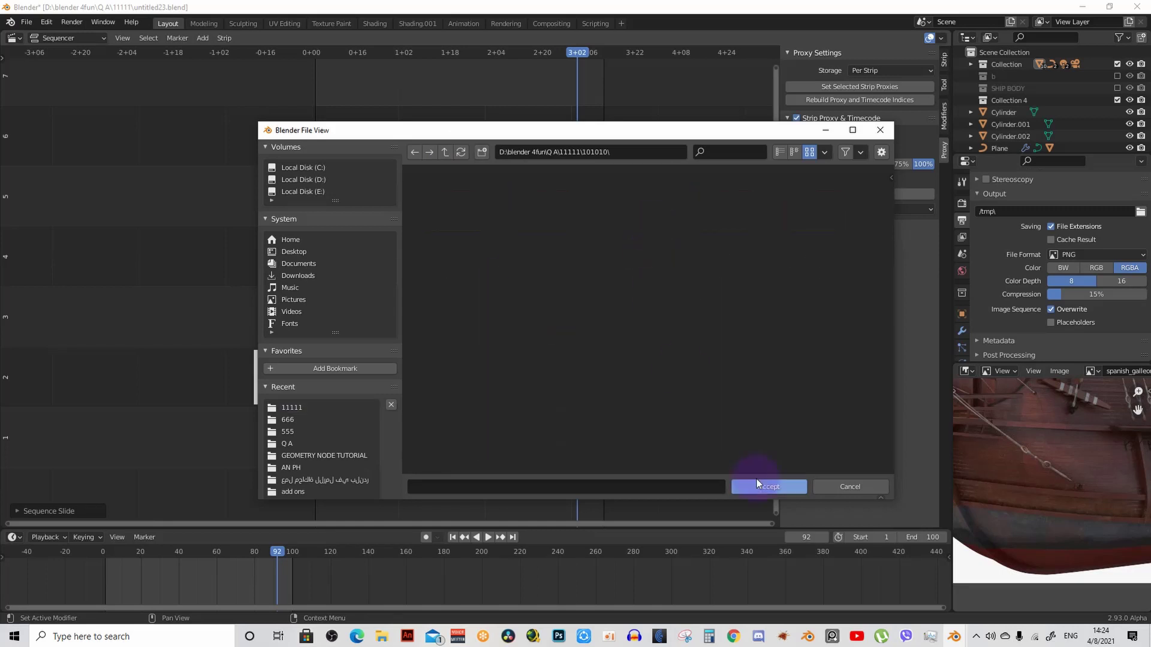
left_click(767, 486)
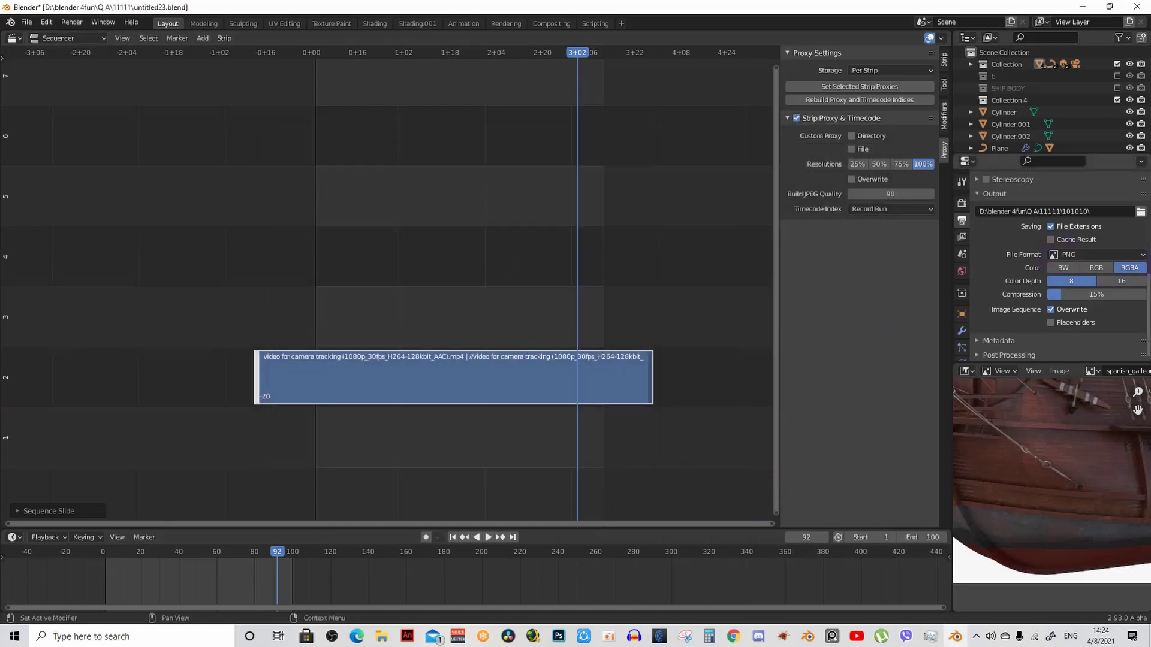
Step: Drag the PNG Compression slider in Output Properties from 15% down to 0%
scroll(1050, 250, "up", 10)
scroll(1055, 270, "down", 3)
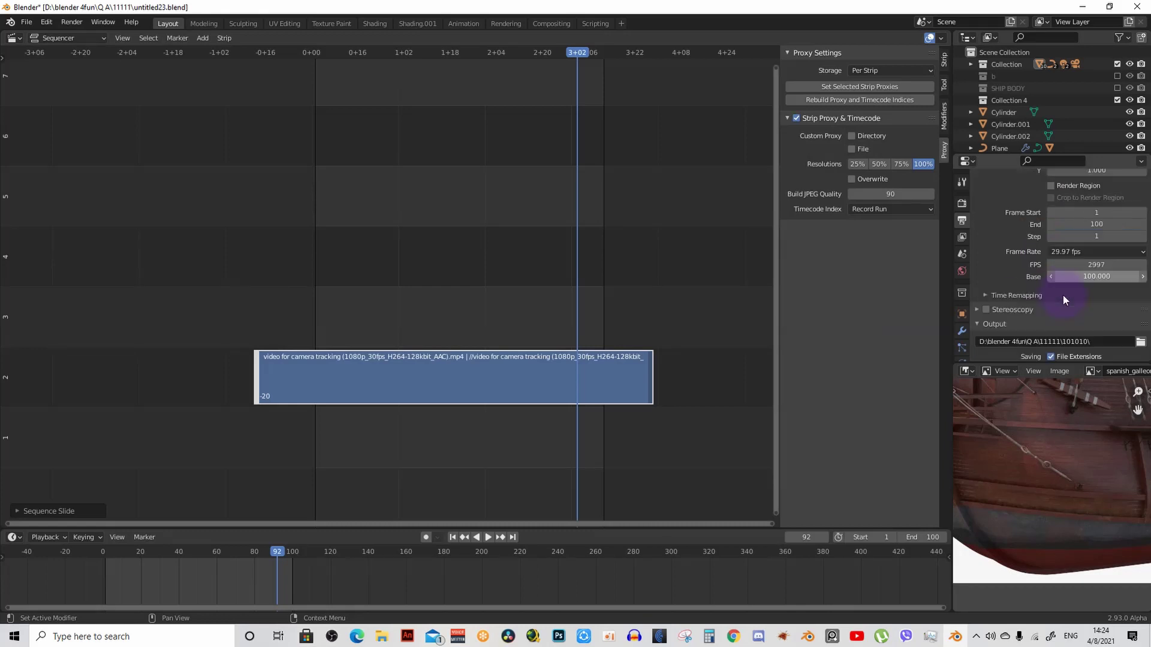
scroll(1063, 295, "down", 3)
scroll(1082, 248, "down", 2)
scroll(1080, 249, "down", 2)
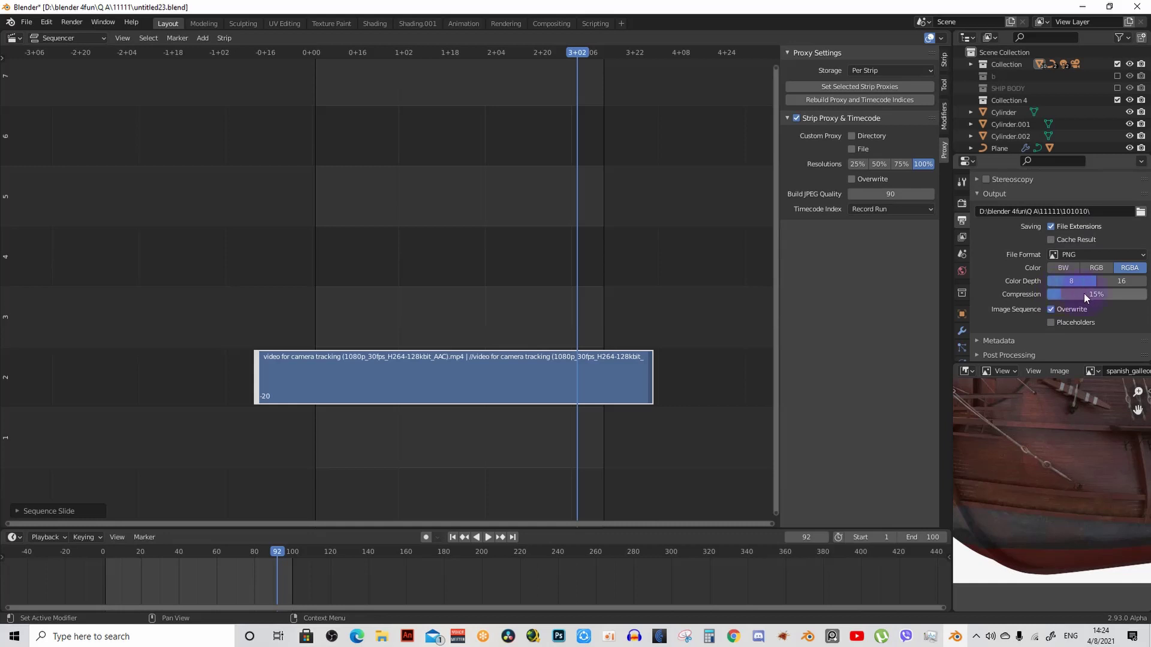
left_click_drag(1057, 295, 1050, 291)
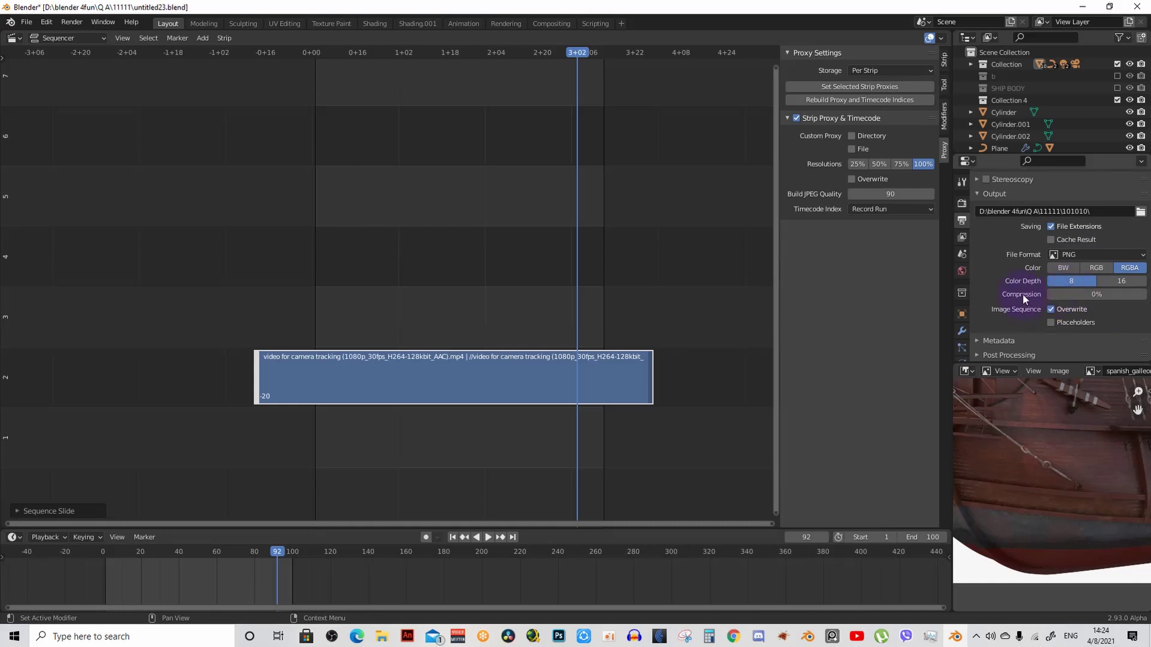
scroll(1070, 282, "up", 3)
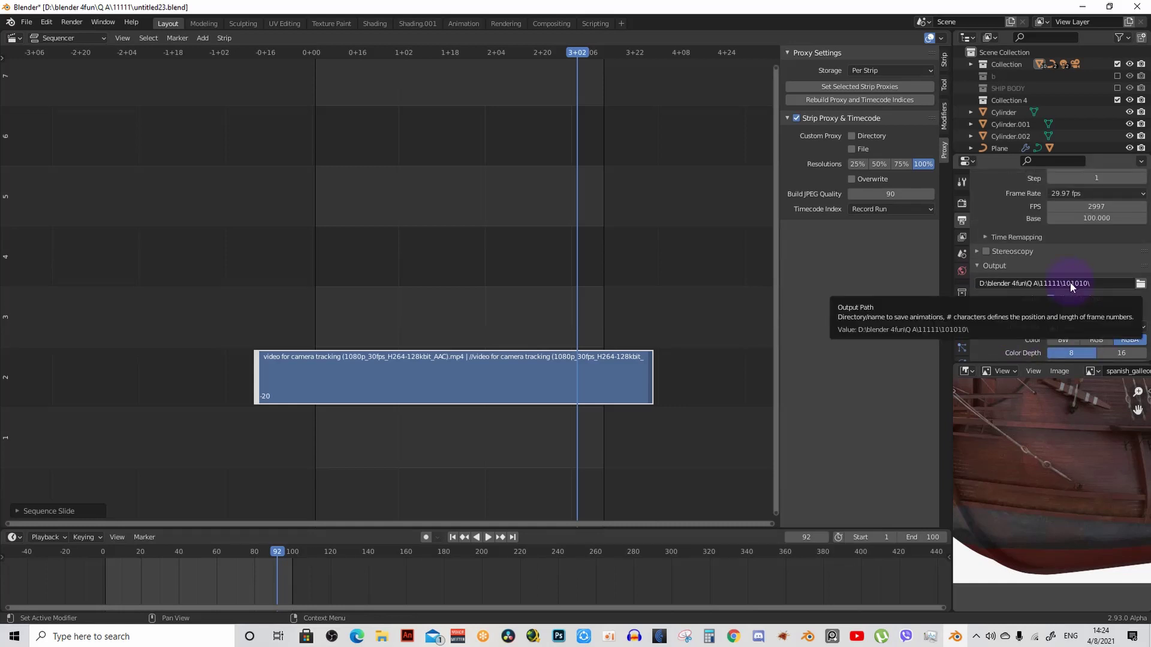
scroll(1070, 283, "down", 3)
scroll(1070, 282, "up", 6)
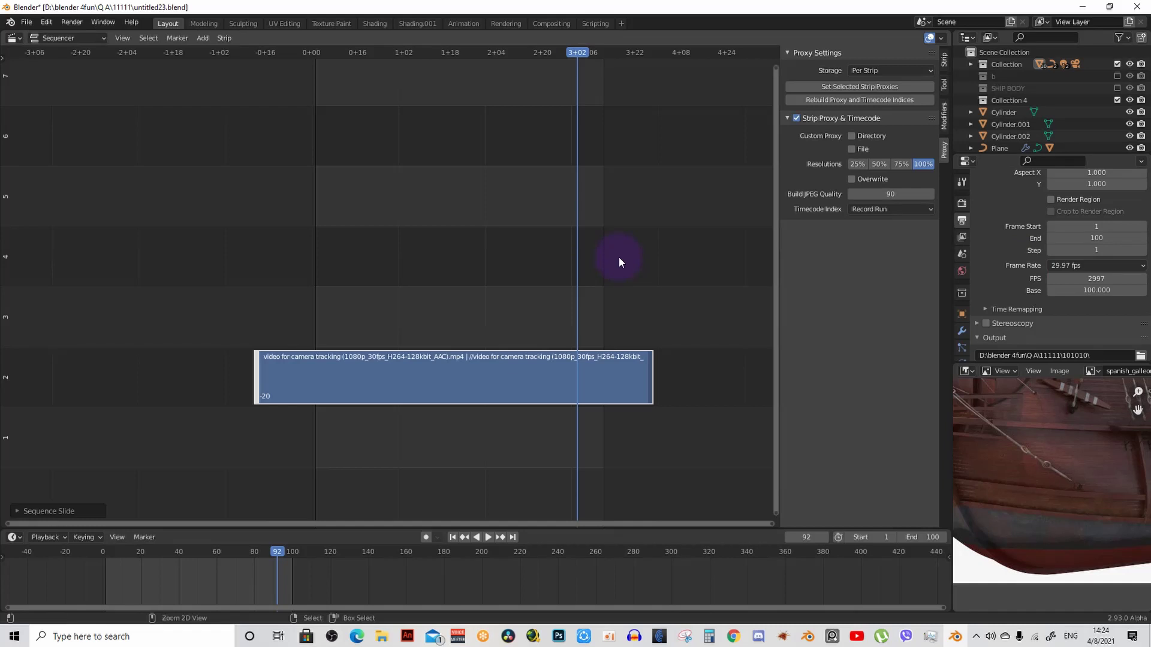
Step: Render the animation frames with Ctrl+F12, then close the render window
key("ctrl+F12")
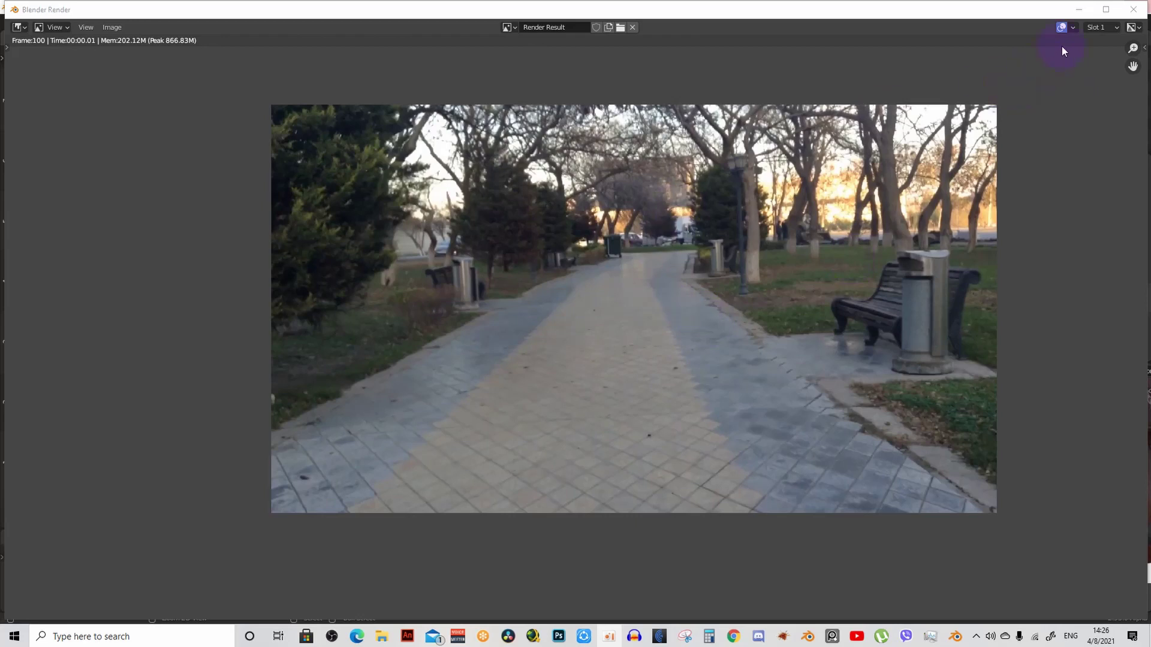
left_click_drag(1069, 8, 838, 112)
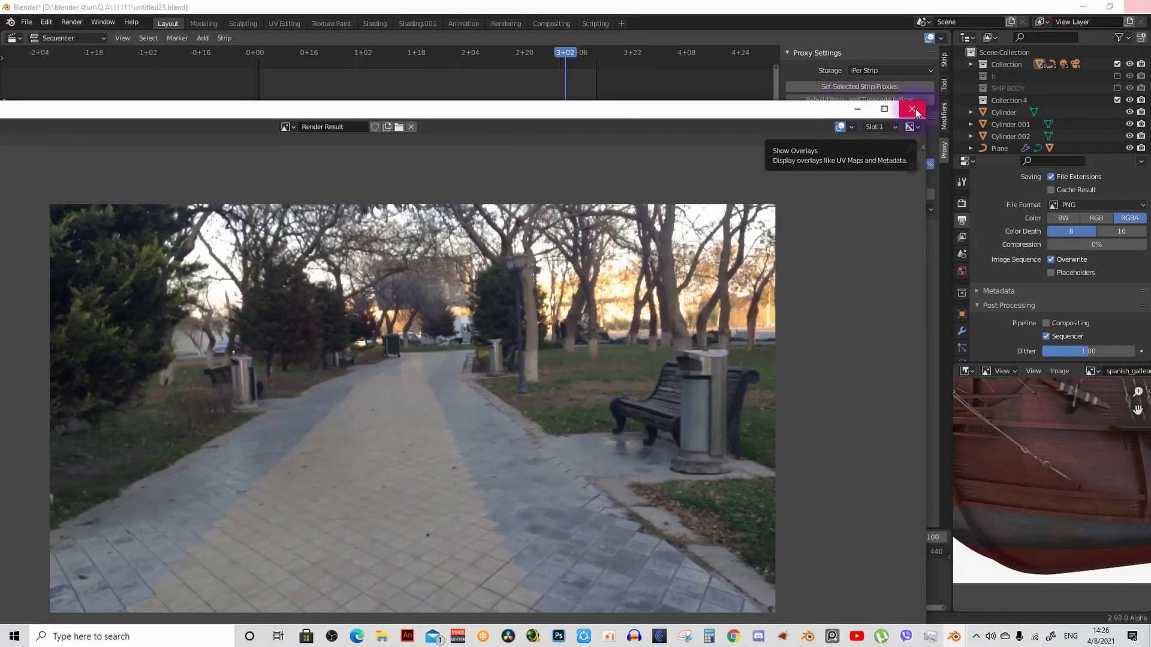
left_click(916, 109)
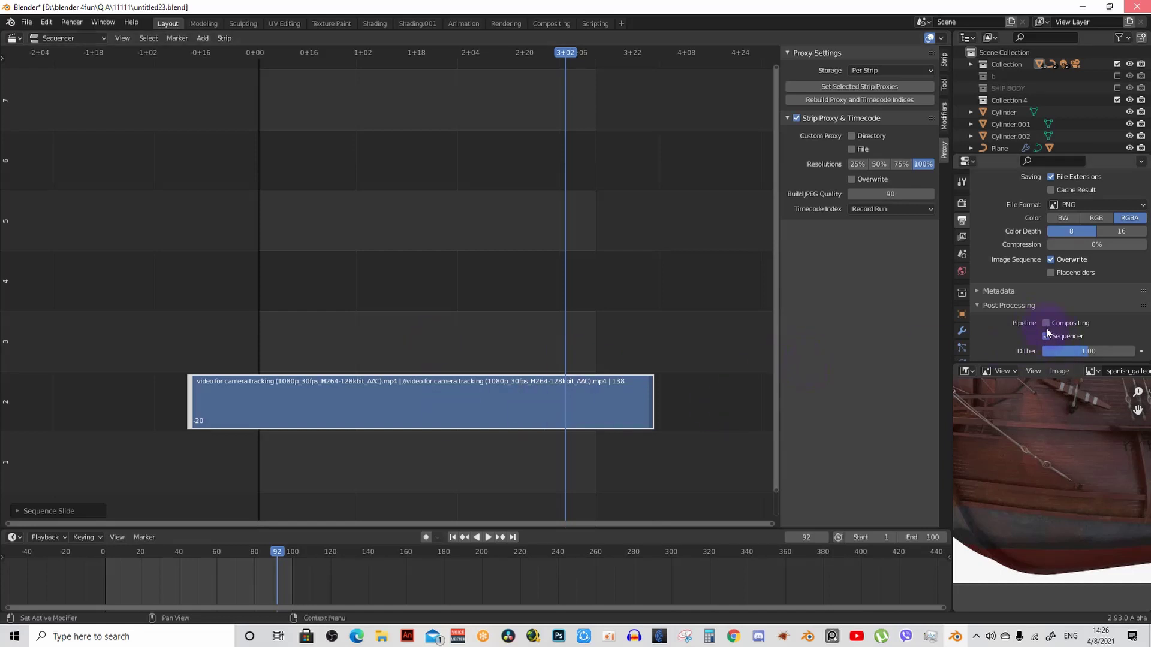
Step: Enable Compositing, disable Sequencer, and delete the movie strip from the Sequencer
left_click(1054, 323)
left_click(1045, 336)
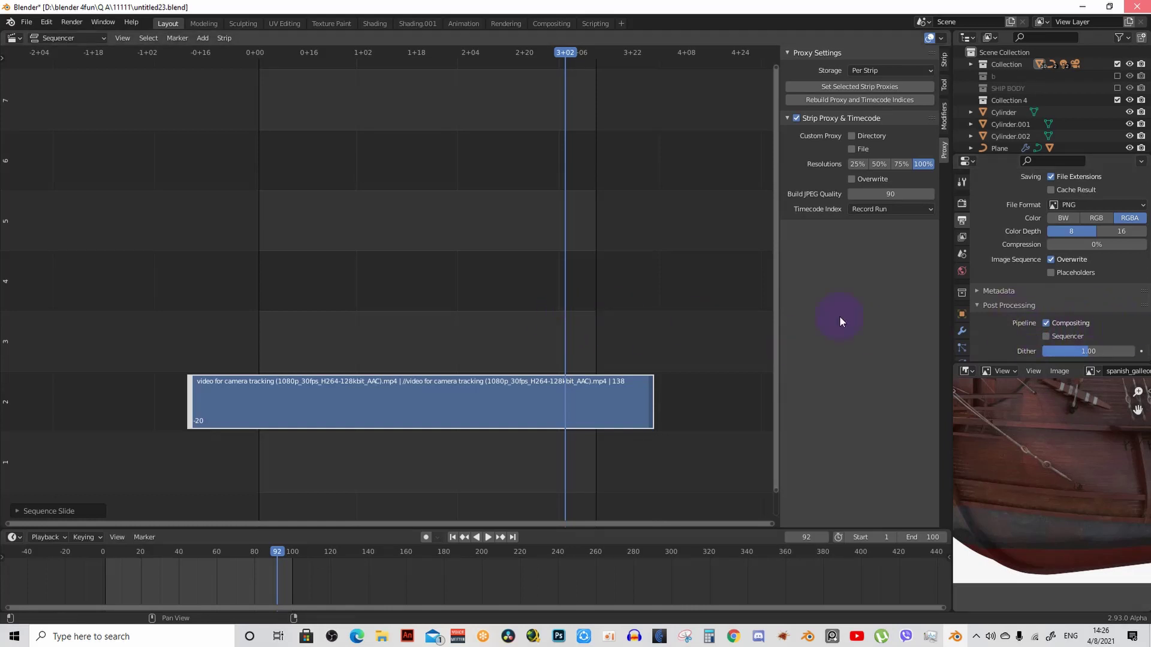
key("Delete")
left_click(375, 383)
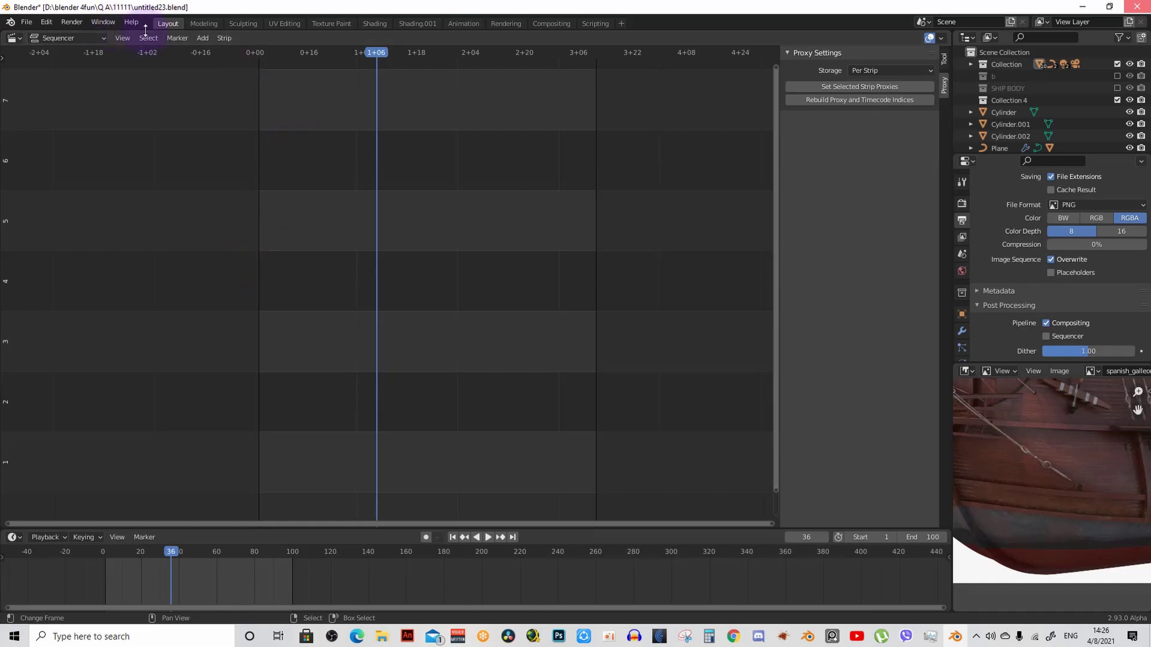
Step: Switch the main area to the Movie Clip Editor
left_click(18, 37)
left_click(38, 175)
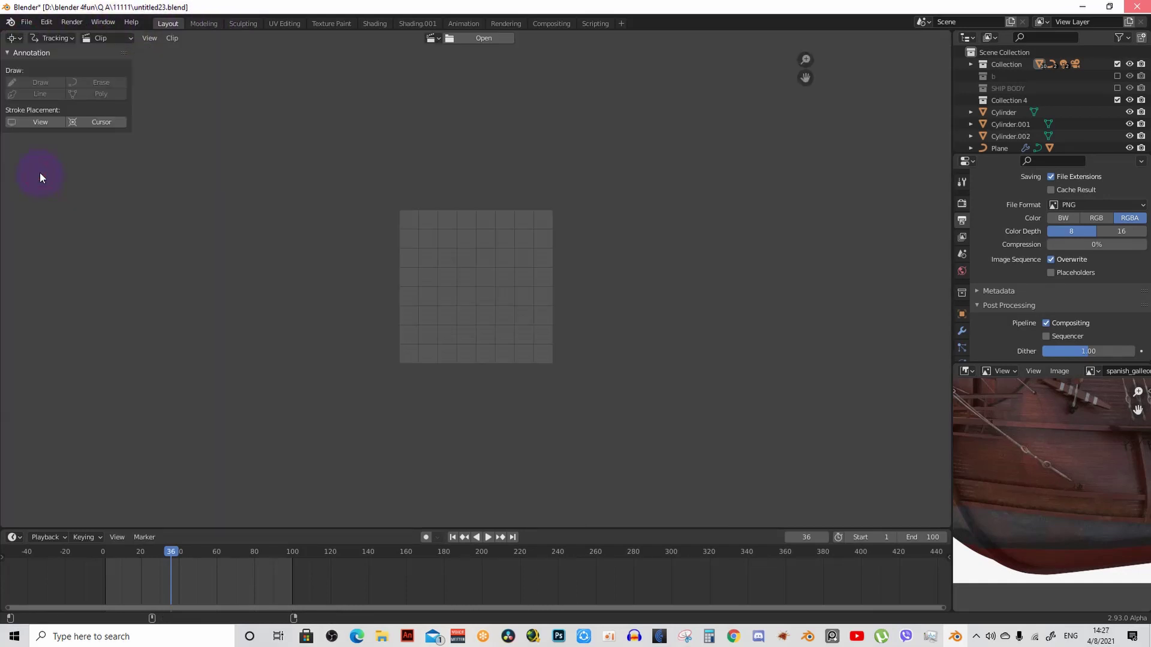
scroll(476, 194, "up", 2)
scroll(391, 297, "up", 2)
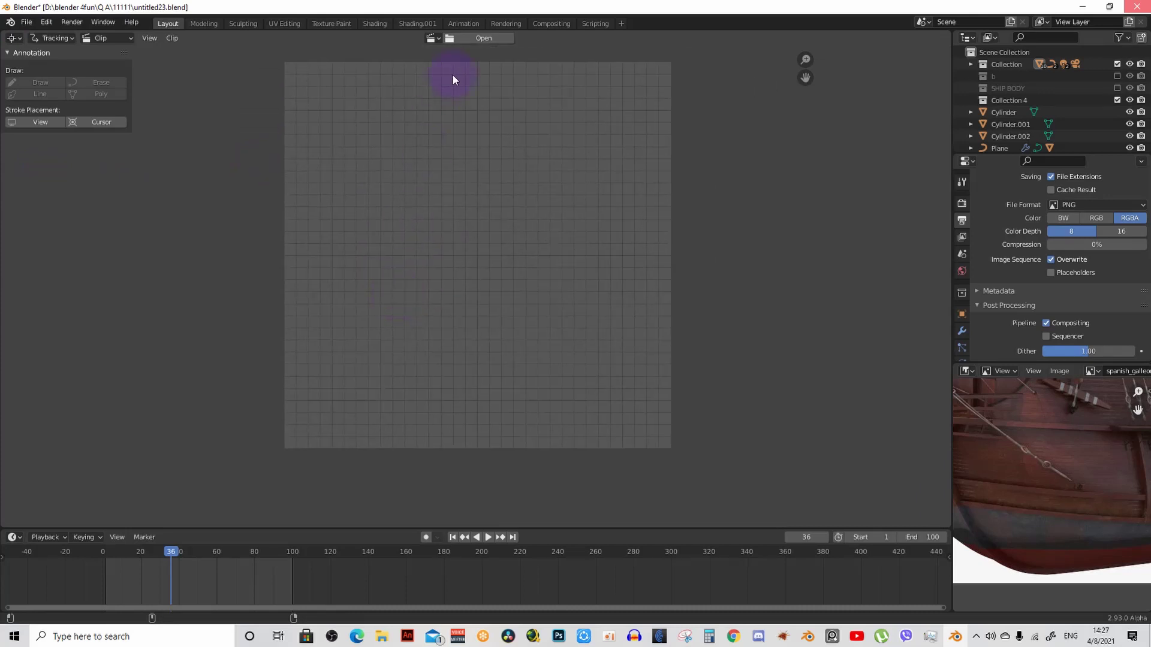
Step: In the open-clip browser, go to the 101010 folder and scroll through its 100 PNG frames
left_click(479, 39)
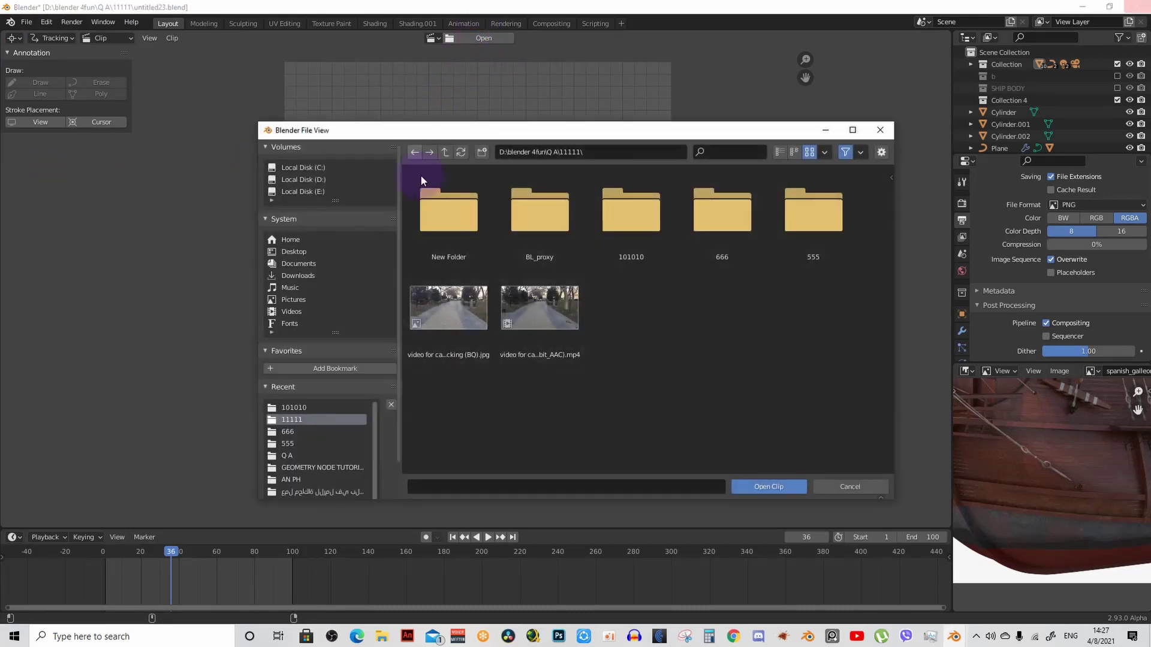
left_click(629, 233)
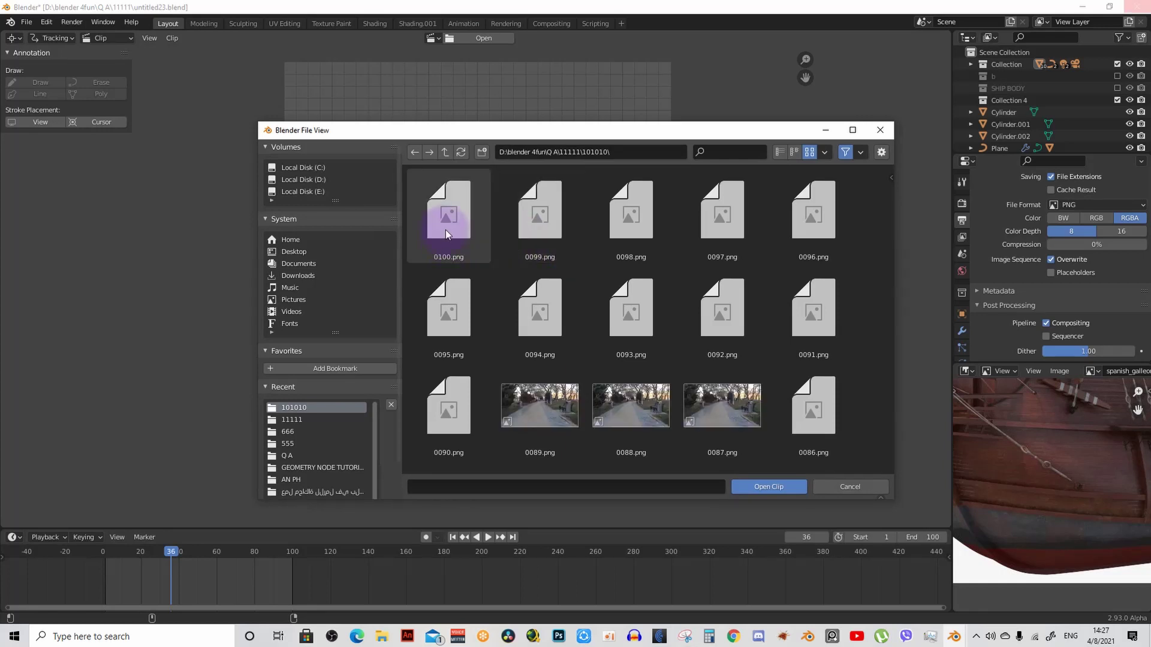
scroll(801, 372, "down", 3)
scroll(798, 386, "down", 2)
scroll(801, 405, "down", 2)
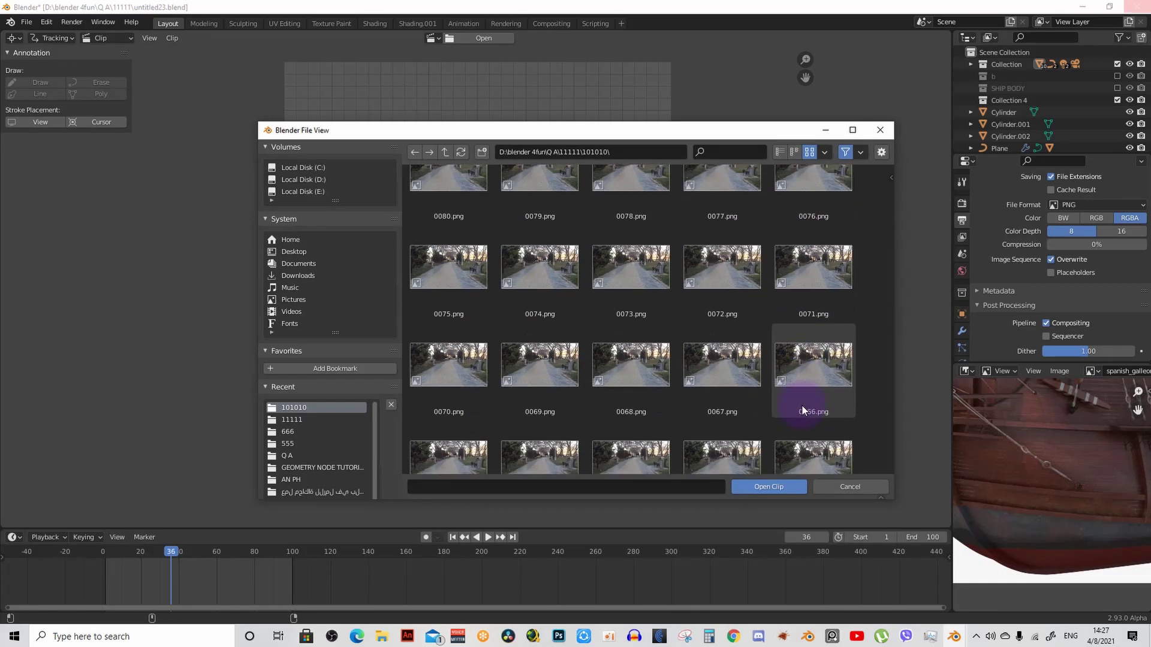
scroll(801, 405, "down", 3)
scroll(800, 422, "down", 3)
scroll(801, 421, "down", 3)
scroll(802, 422, "down", 3)
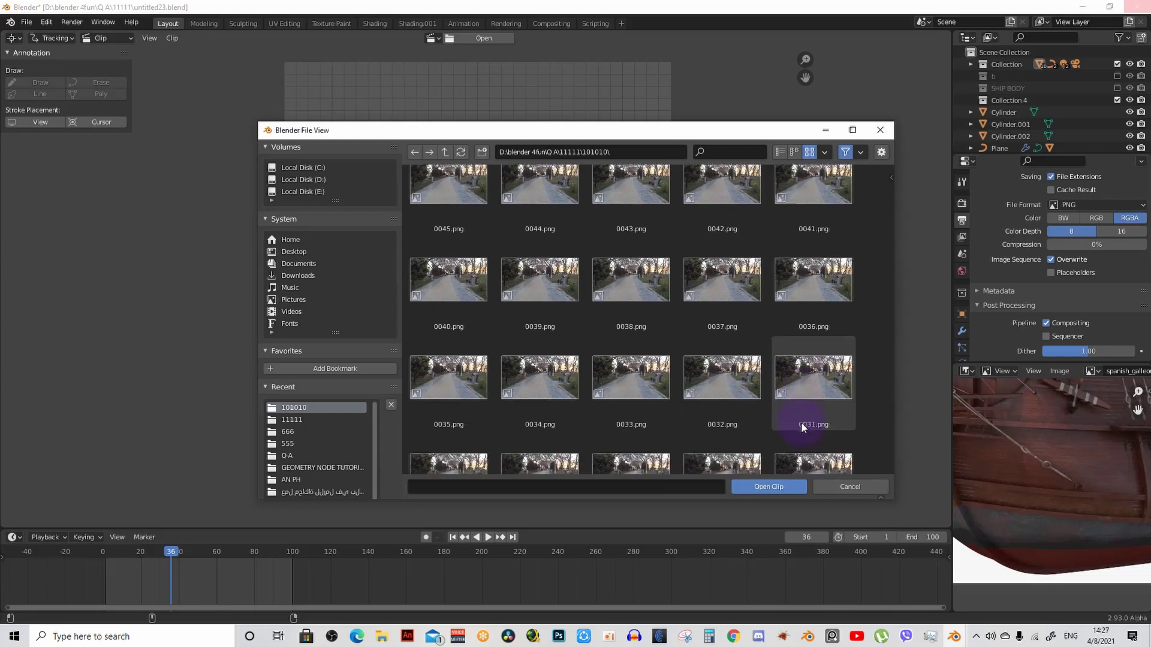
scroll(801, 422, "down", 2)
scroll(801, 422, "down", 2)
scroll(801, 422, "down", 2)
scroll(800, 422, "down", 2)
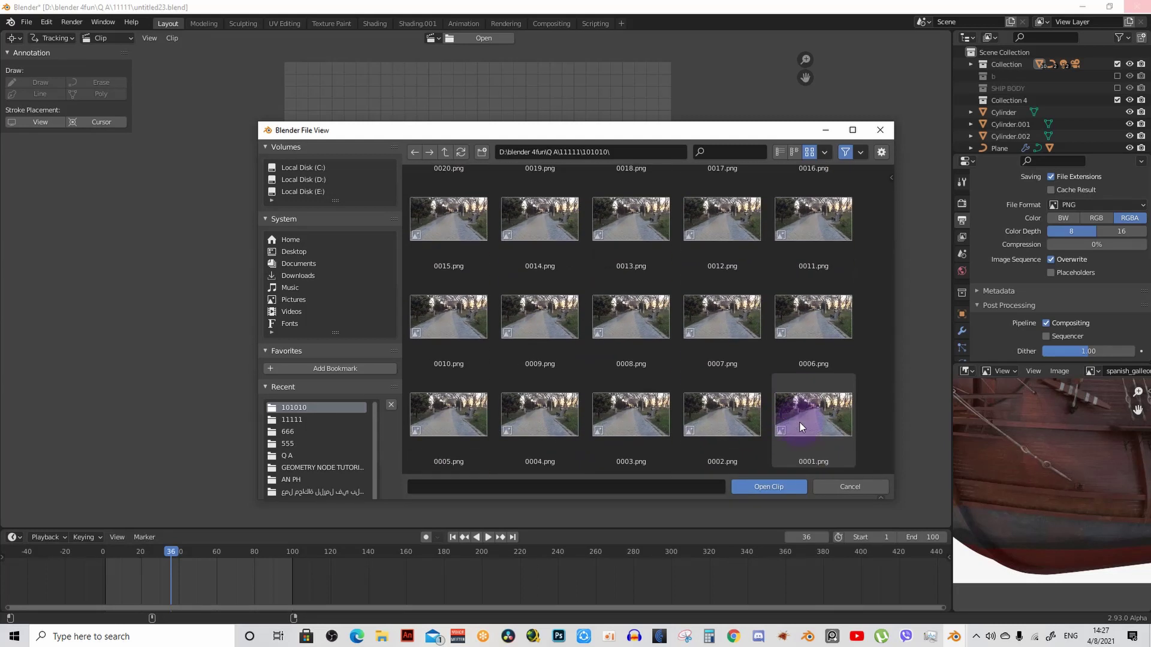
scroll(800, 422, "up", 3)
scroll(803, 422, "up", 3)
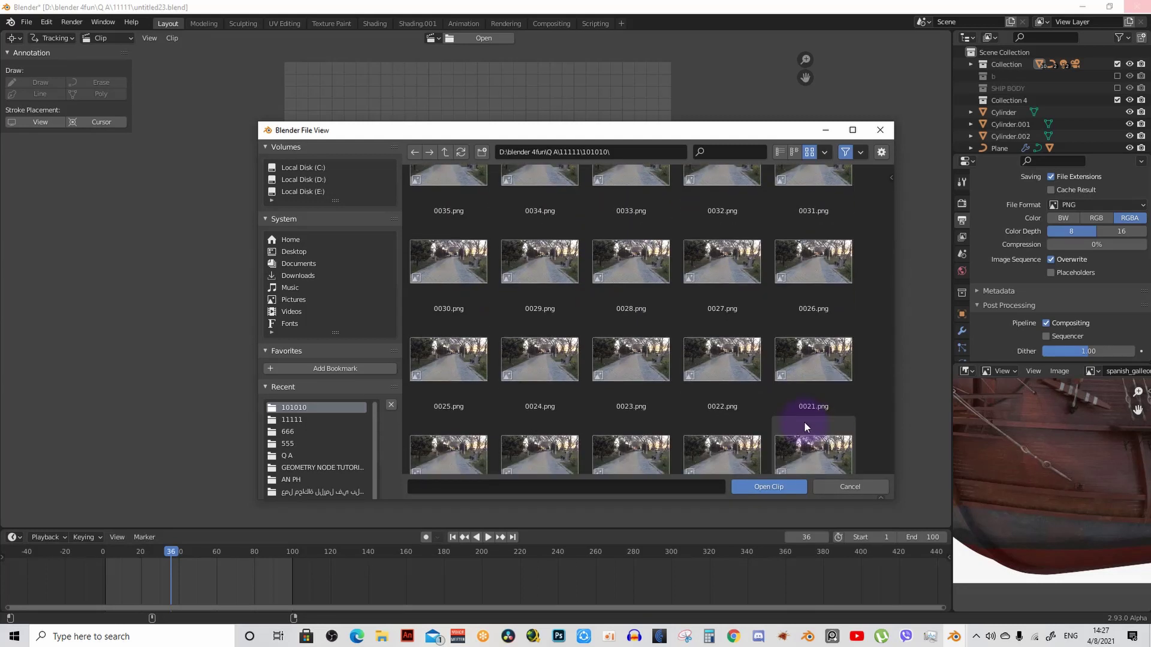
scroll(804, 422, "up", 4)
scroll(804, 422, "up", 4)
scroll(805, 423, "up", 4)
scroll(806, 423, "up", 3)
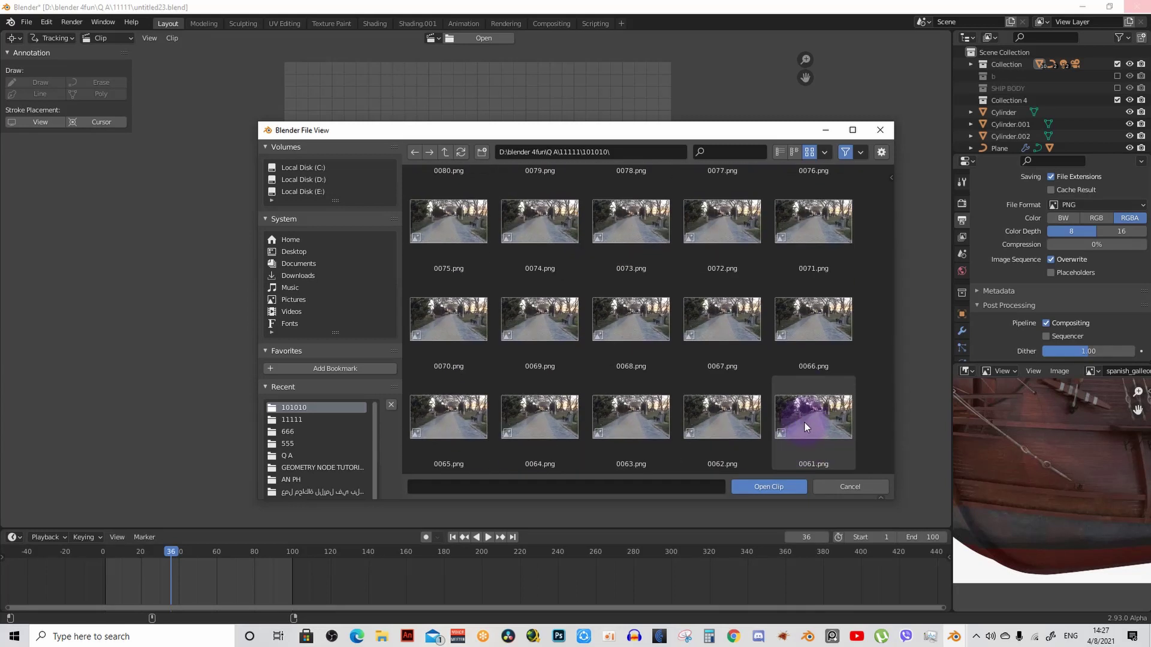
scroll(805, 422, "up", 3)
scroll(805, 423, "up", 3)
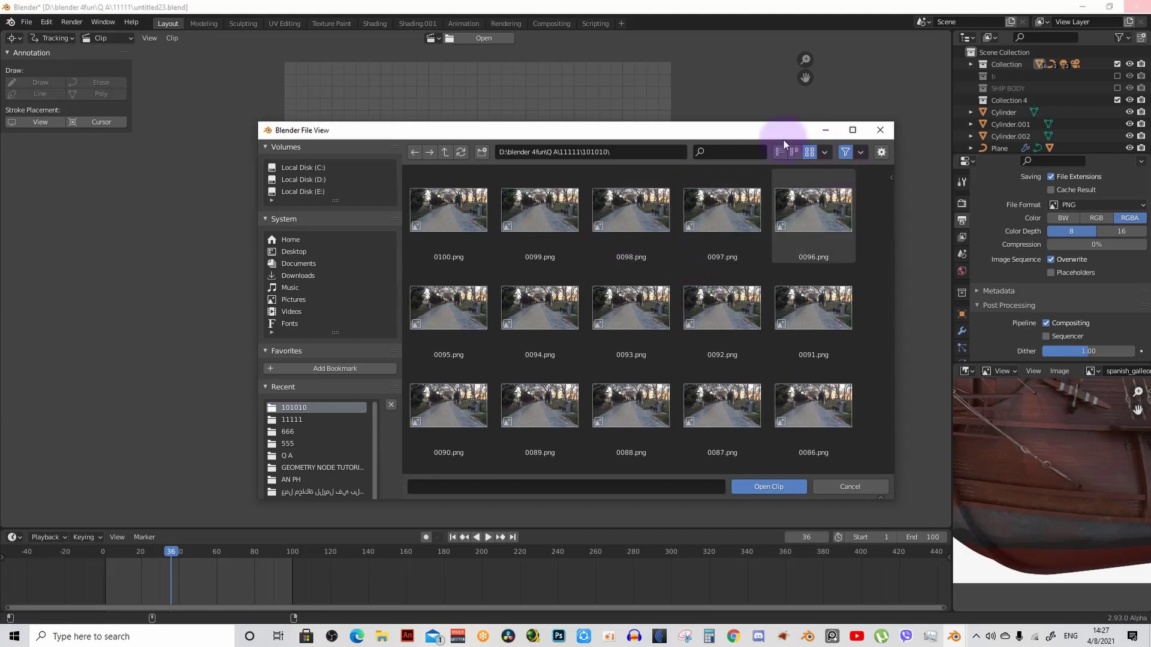
Step: Set the file view Recursions to One Level and sort by Modified Date
left_click(858, 154)
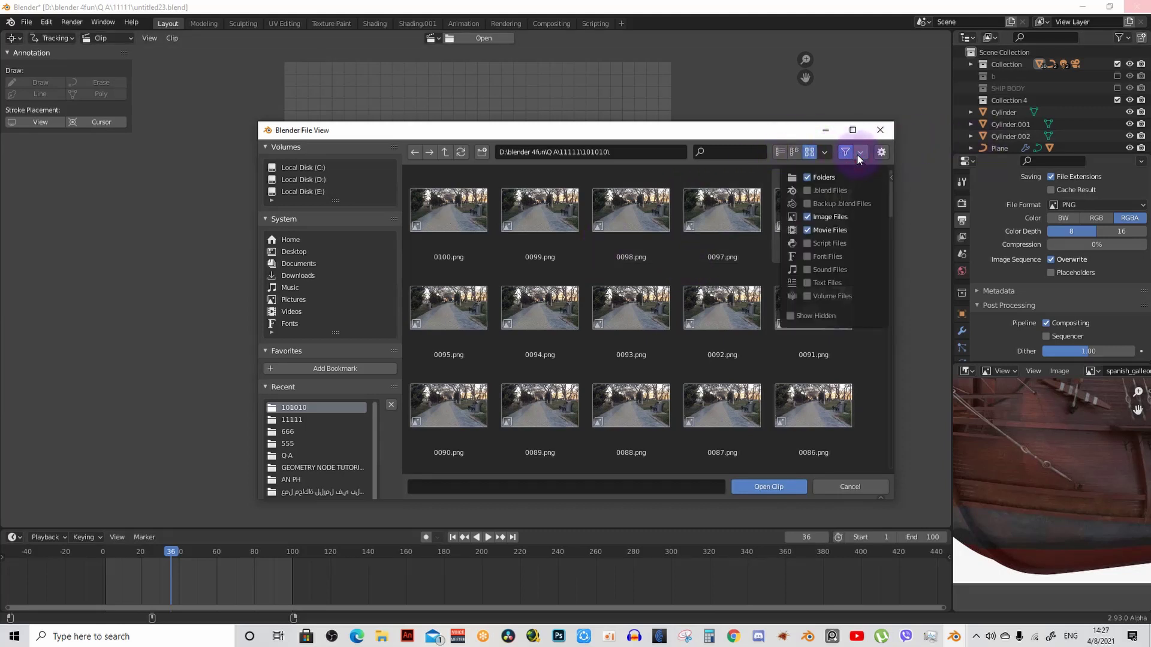
left_click(825, 155)
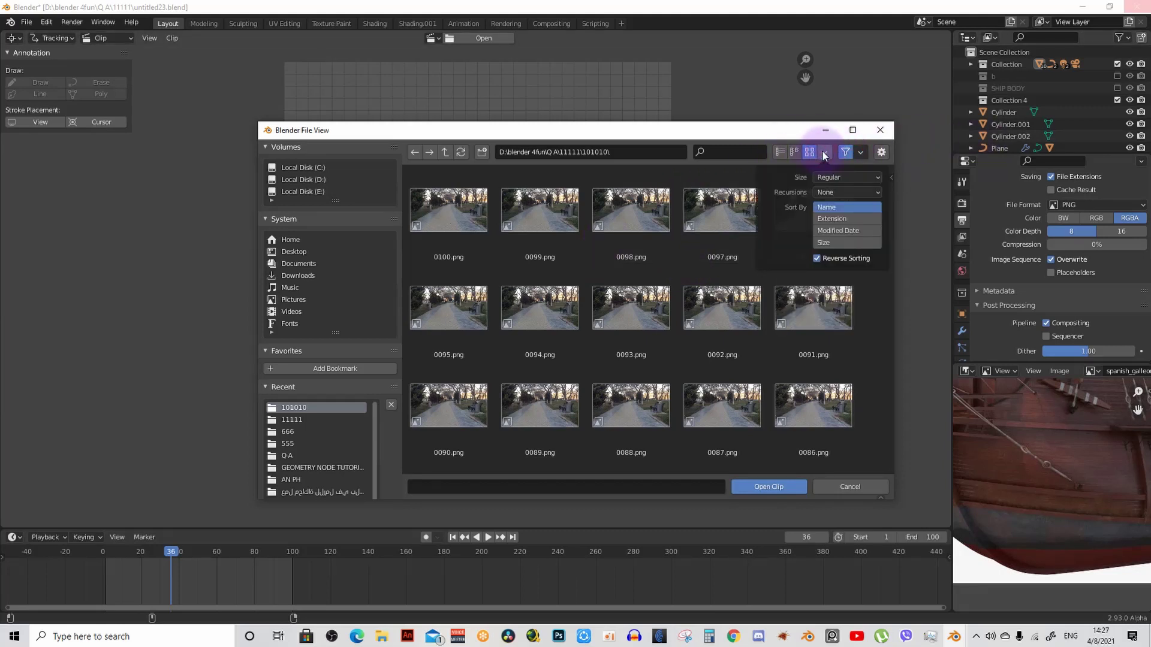
left_click(853, 192)
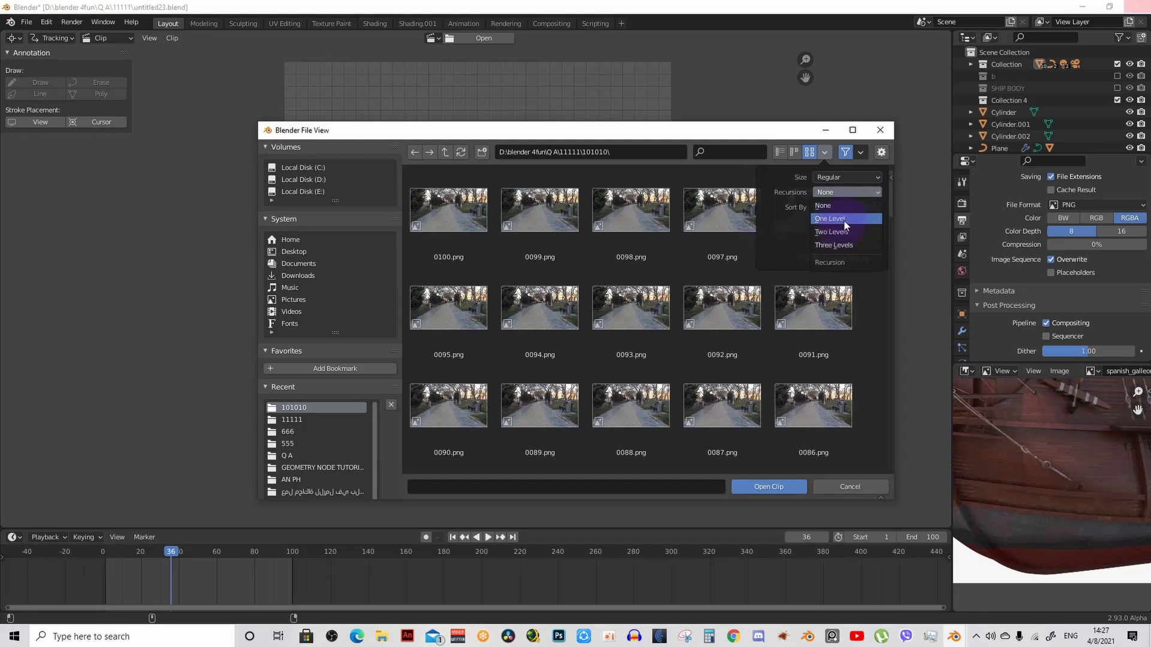
left_click(845, 225)
left_click(848, 208)
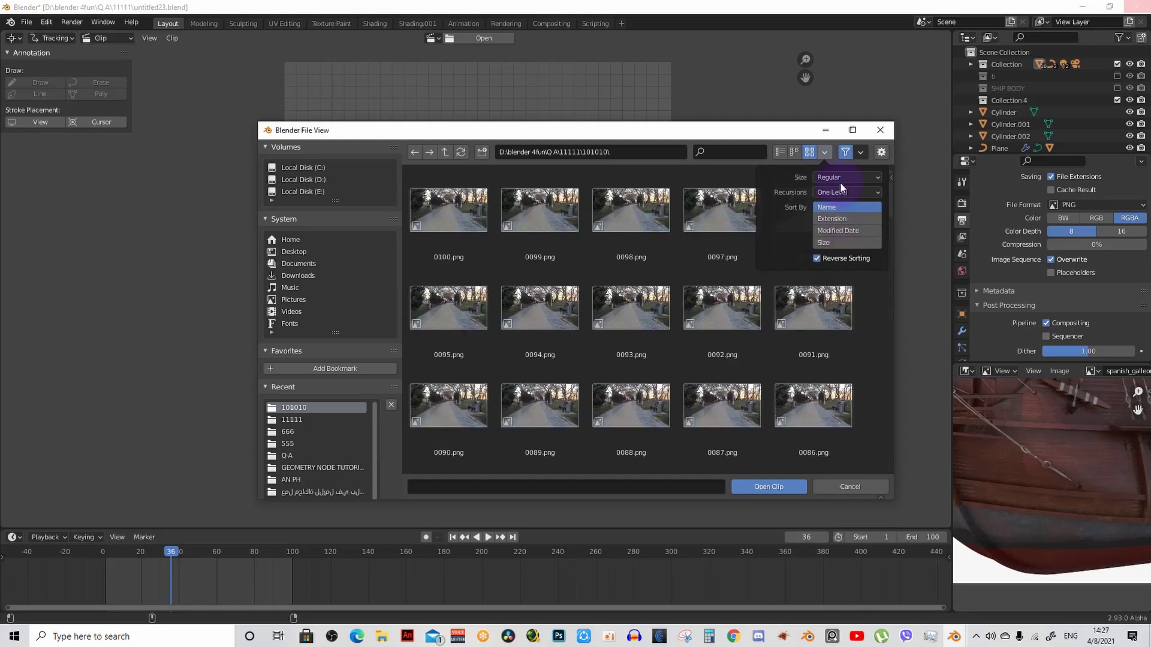
left_click(855, 231)
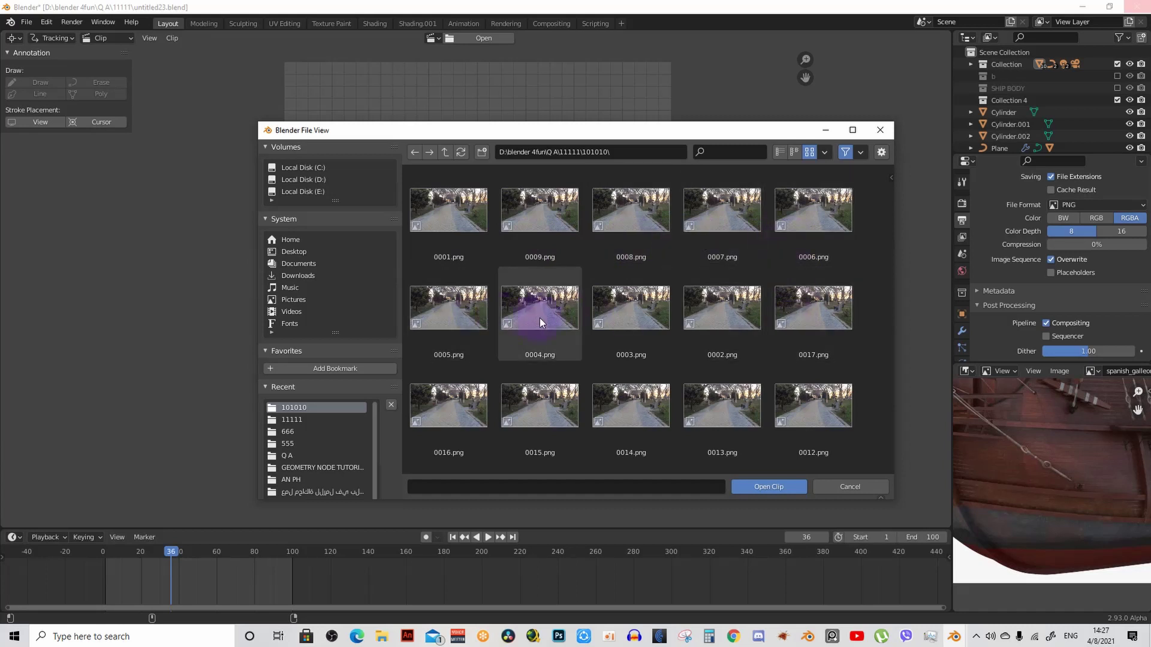
Step: Try sorting by Size, Extension and Name, then settle back on Modified Date
left_click(826, 152)
left_click(839, 237)
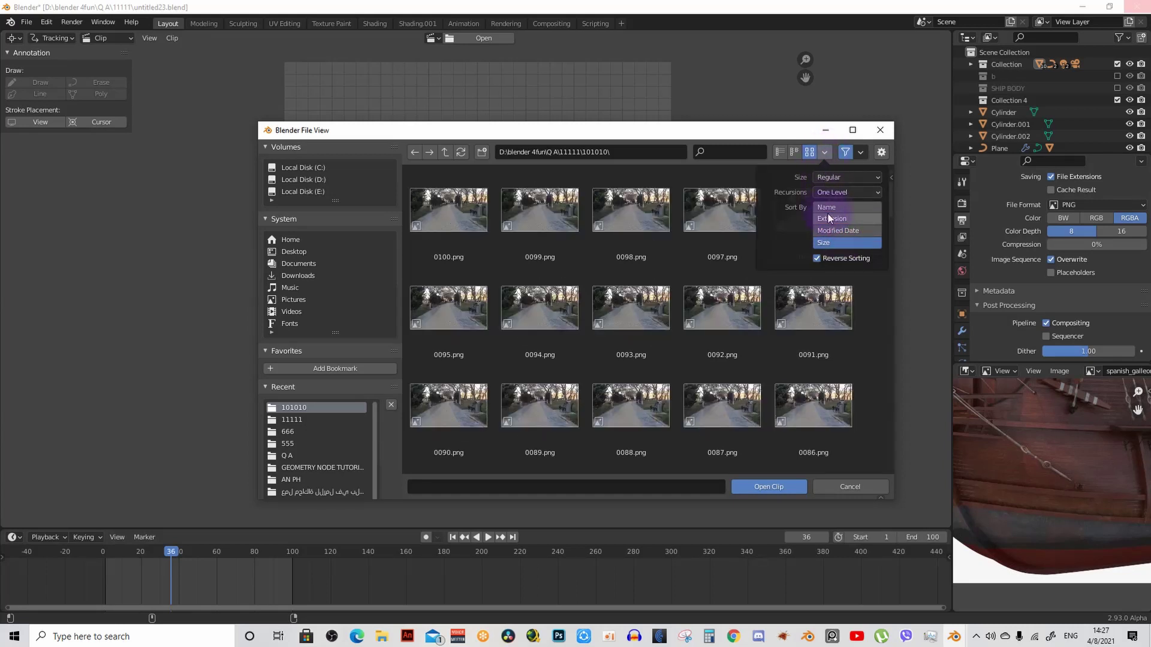
left_click(840, 223)
left_click(841, 208)
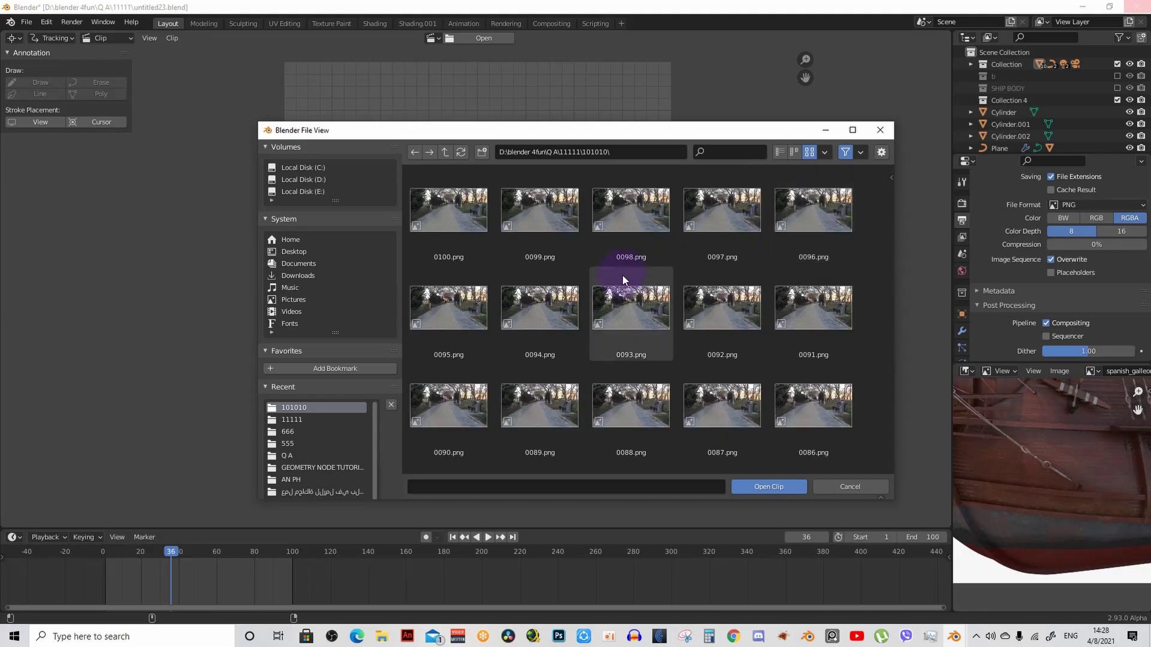
scroll(686, 280, "down", 1)
scroll(687, 279, "up", 1)
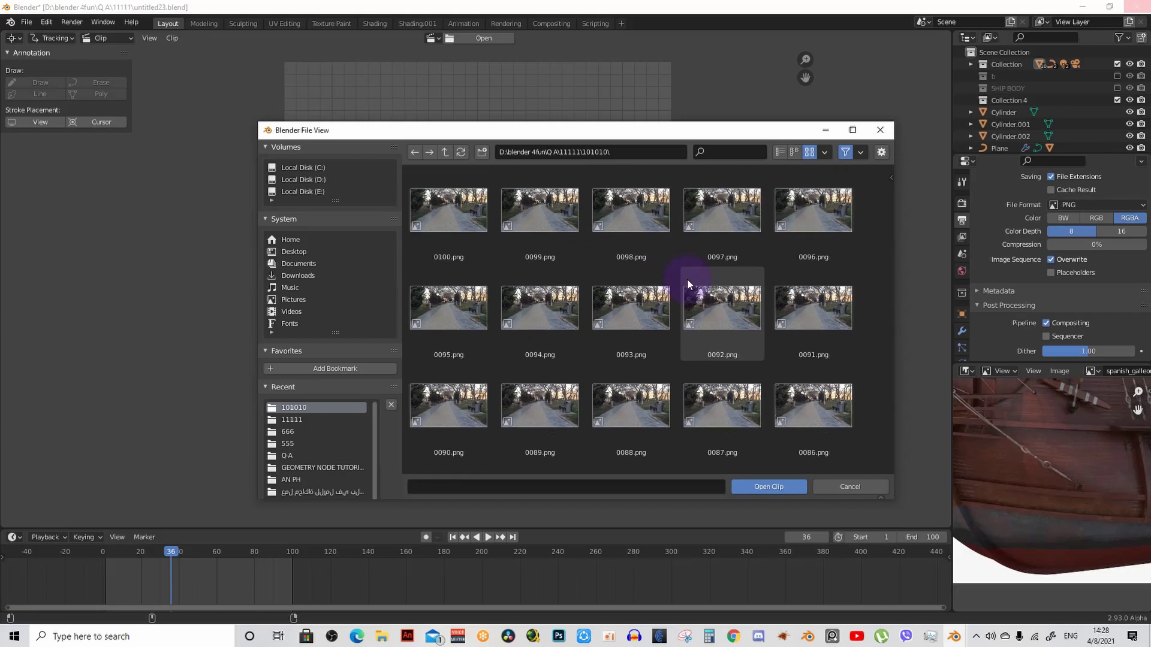
left_click(825, 152)
left_click(837, 177)
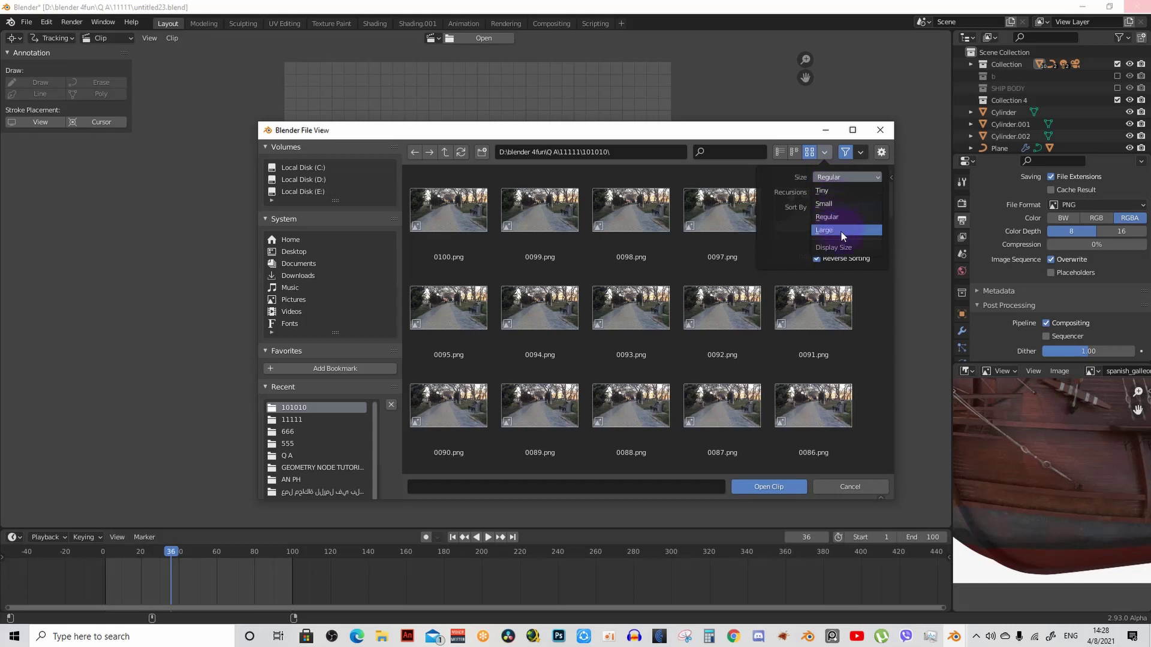
left_click(839, 206)
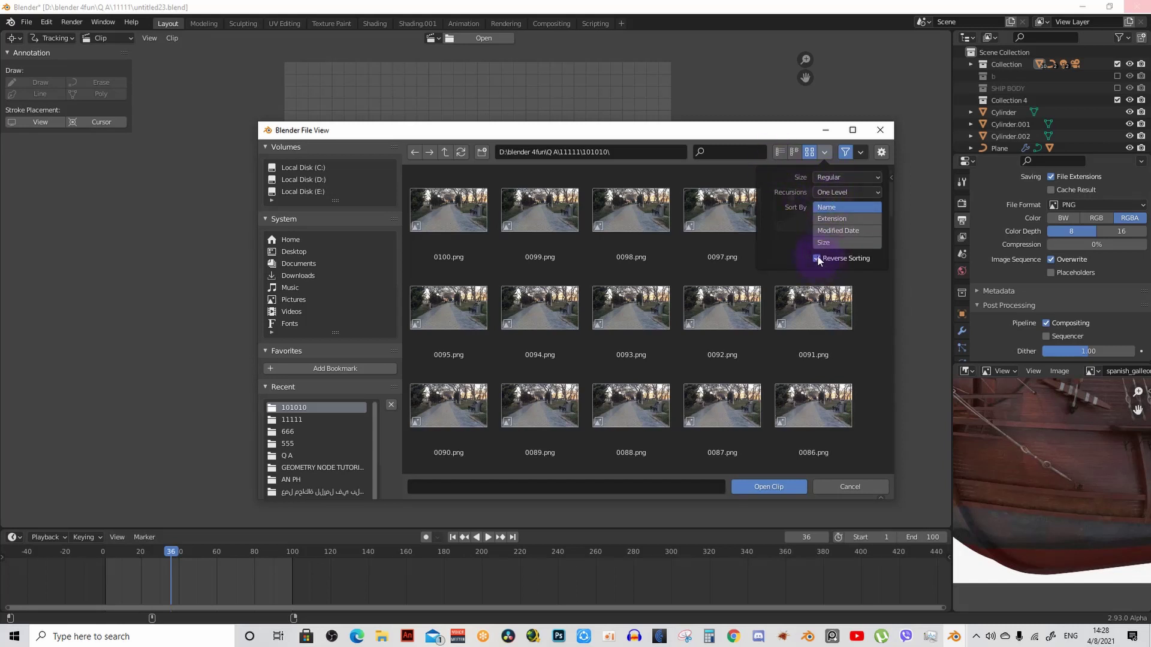
left_click(841, 218)
left_click(843, 231)
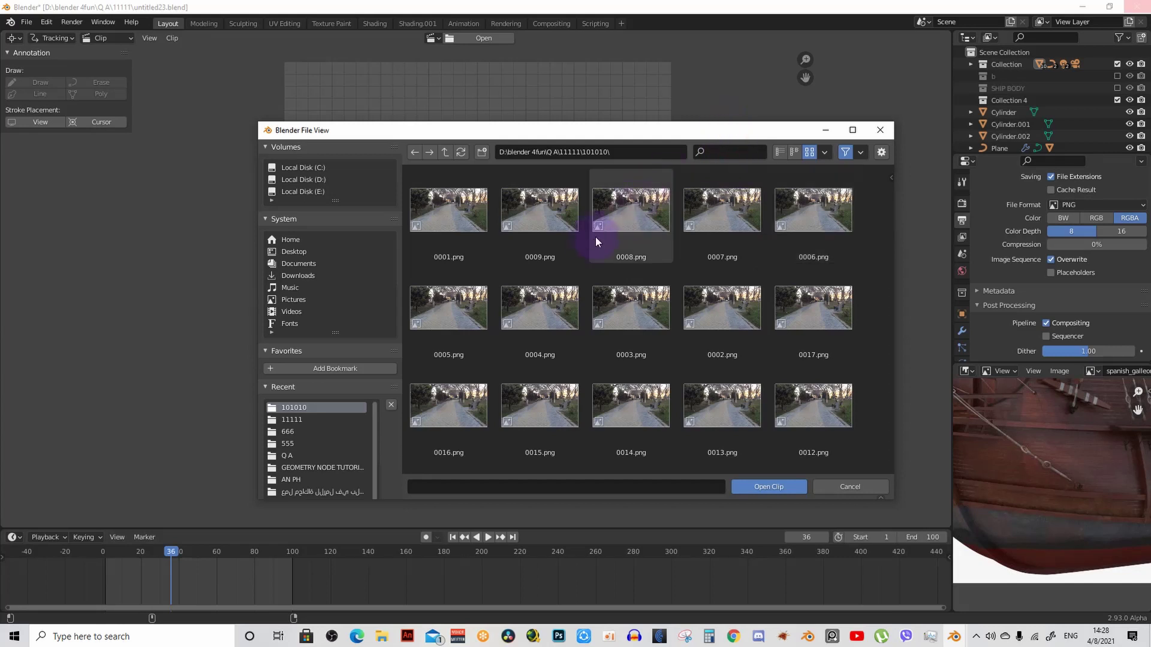
Step: Select all the frame images and open them as a movie clip
key("a")
left_click(754, 490)
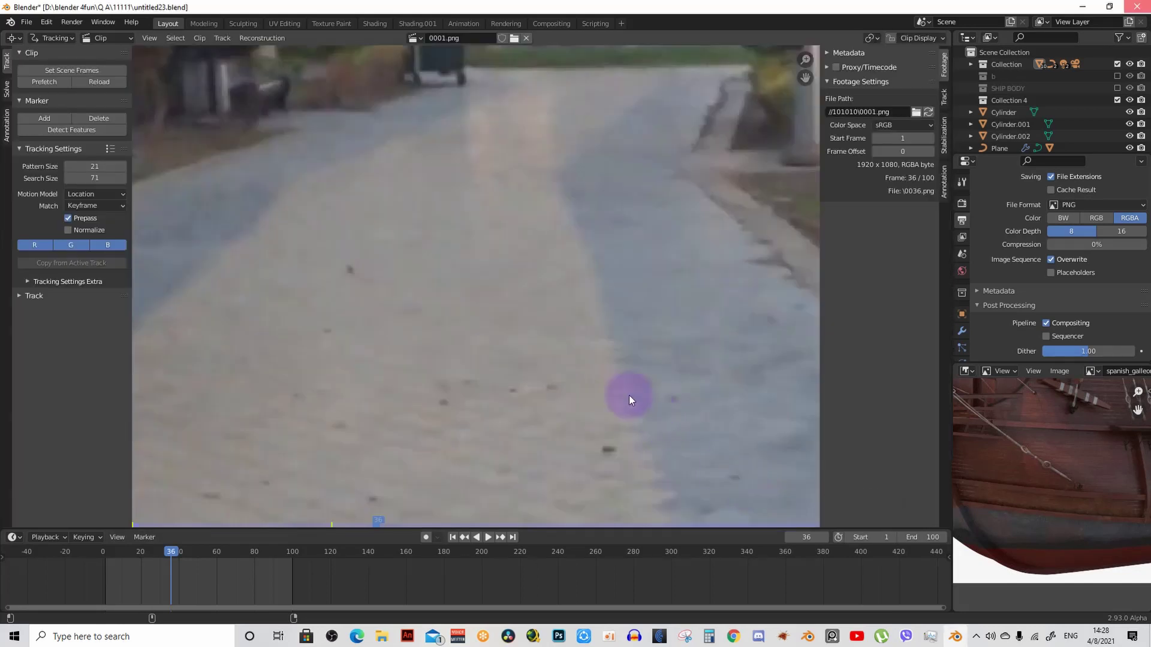
scroll(586, 365, "down", 2)
scroll(586, 364, "down", 3)
scroll(583, 364, "up", 2)
Step: Play the loaded park clip, nudging the view up, then stop playback
key("space")
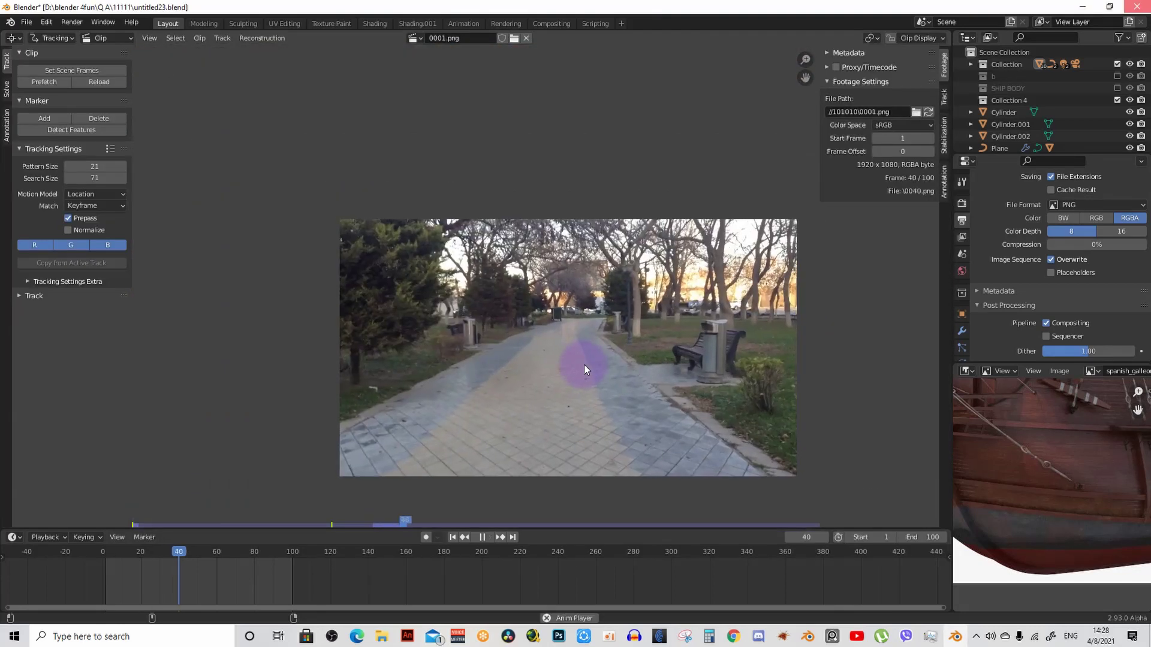
scroll(584, 364, "up", 2)
scroll(595, 364, "down", 1)
middle_click_drag(605, 366, 603, 360)
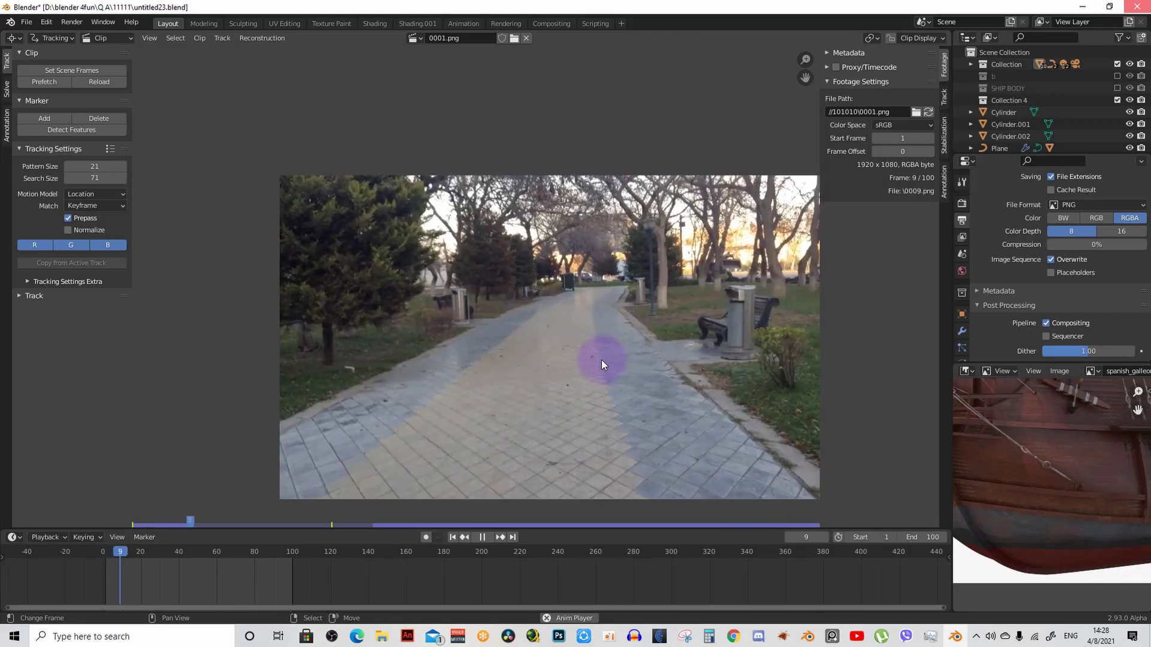
key("space")
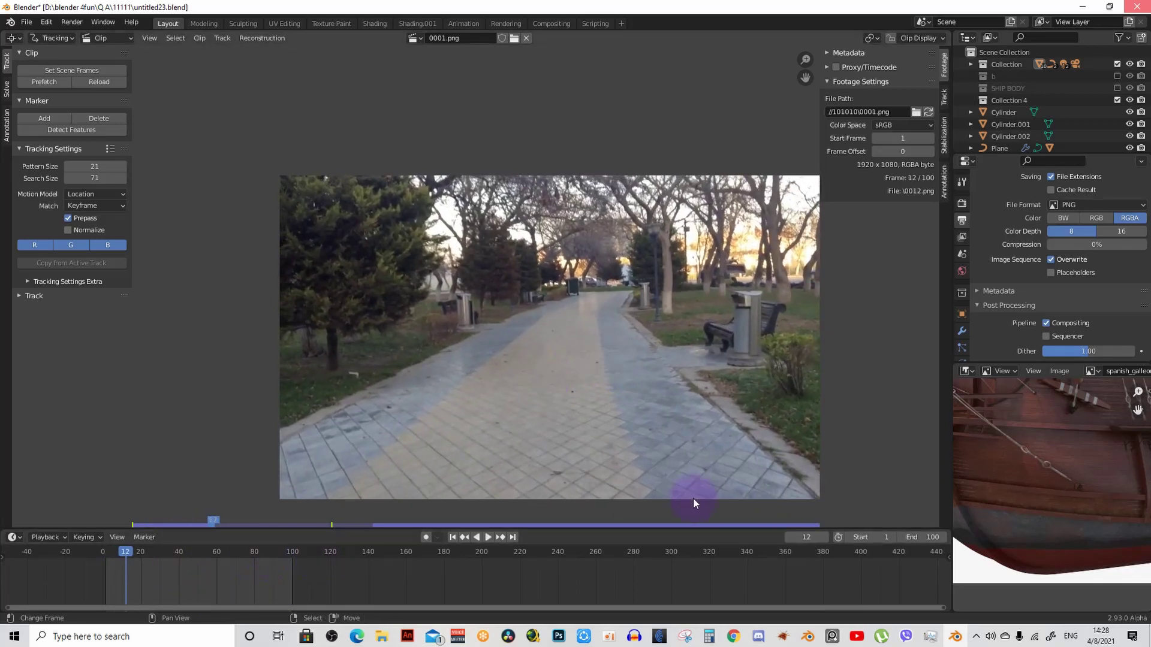
Step: Match the scene range to the clip's frames 1–100, replay, and bring up the 11111 Explorer window
mouse_move(918, 537)
left_mouse_down()
mouse_move(1019, 537)
mouse_move(894, 543)
left_mouse_up()
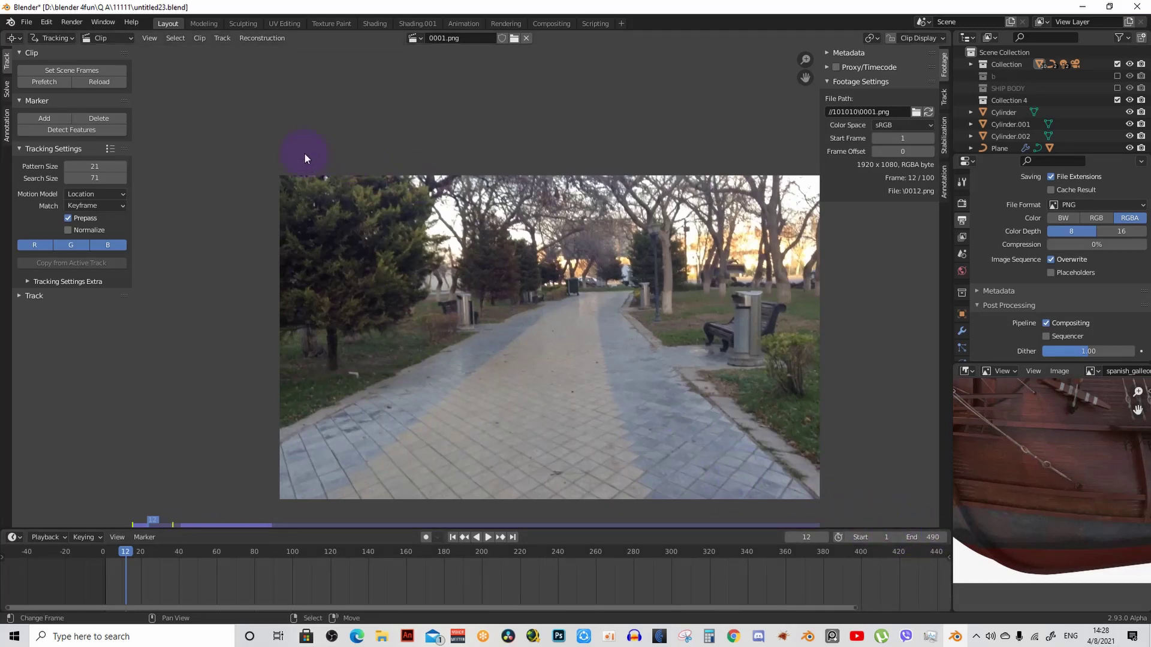
left_click(71, 70)
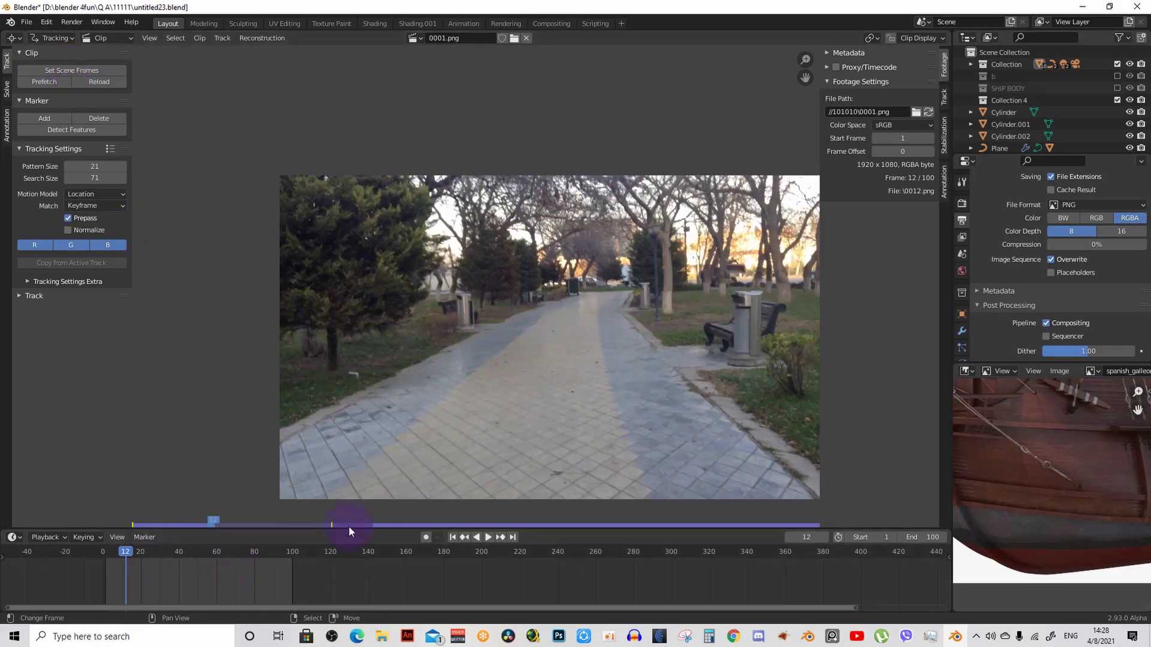
key("space")
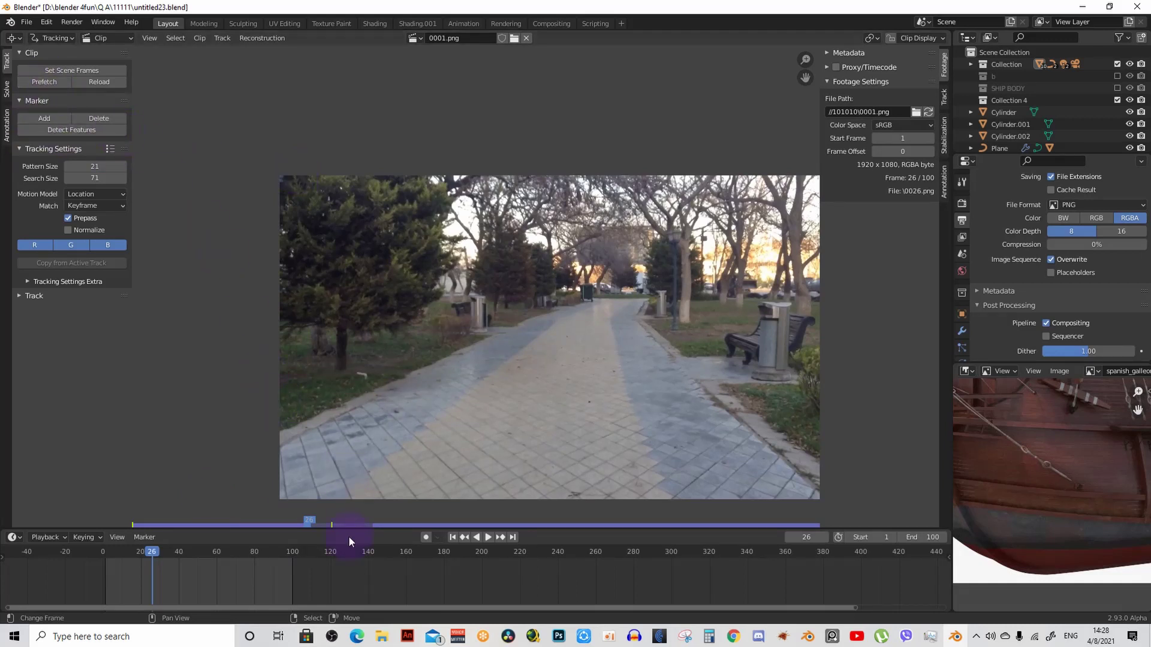
left_click(382, 636)
left_click(341, 587)
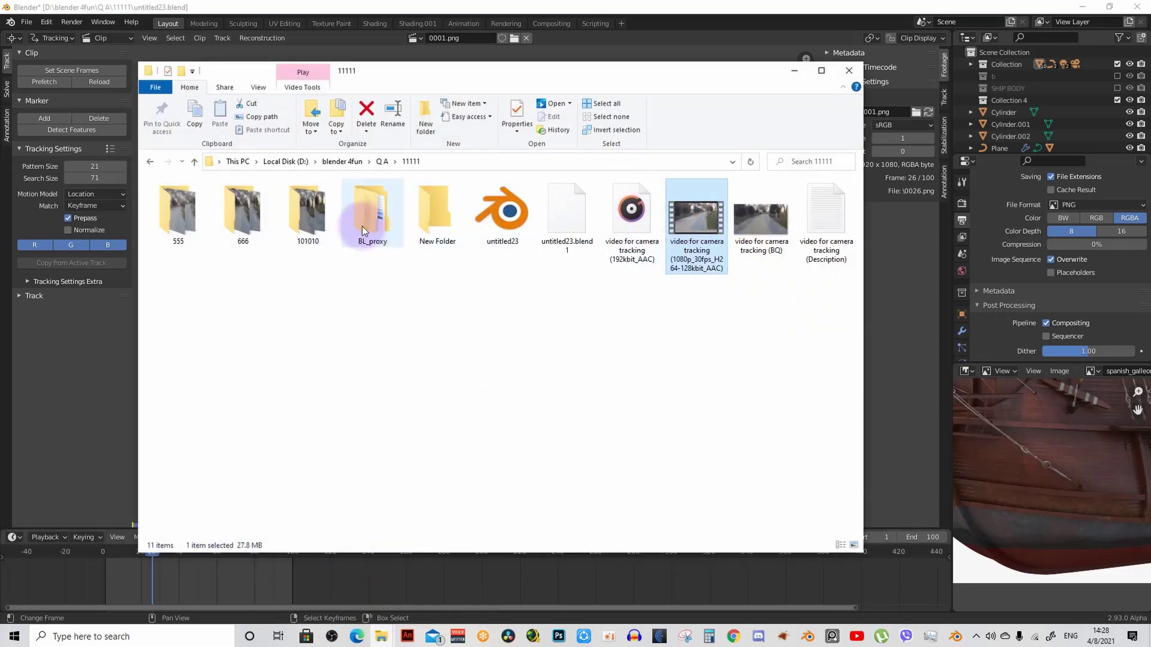
Step: Confirm in Properties that folder 101010 holds 100 files (792 MB), then minimize File Explorer
right_click(309, 220)
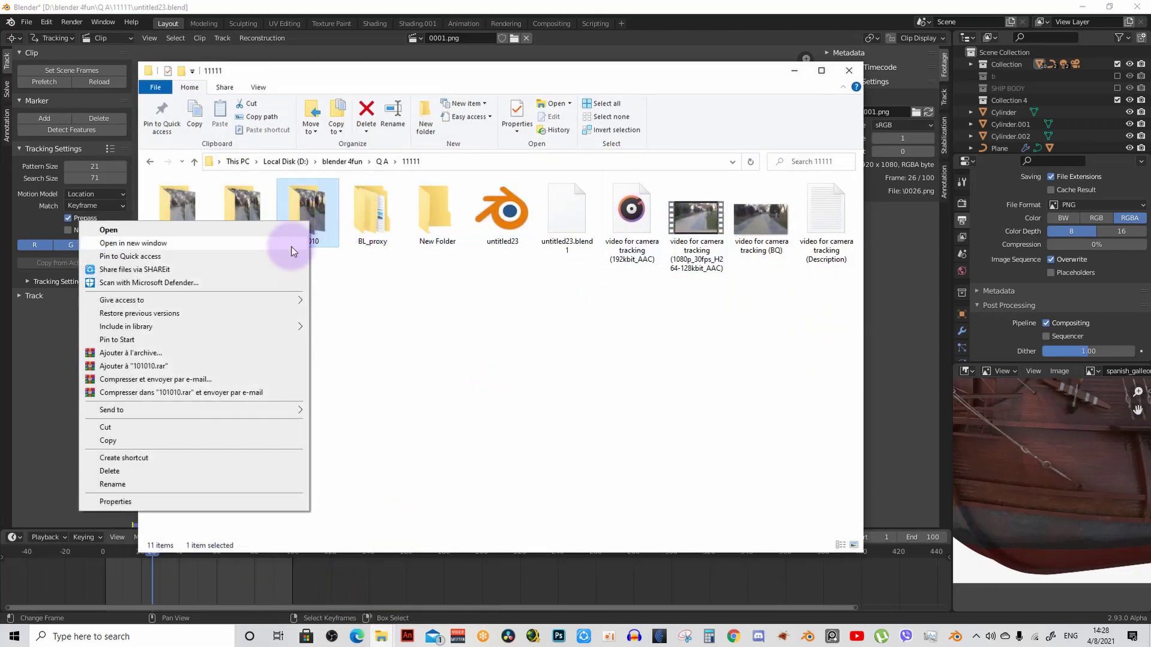
left_click(155, 502)
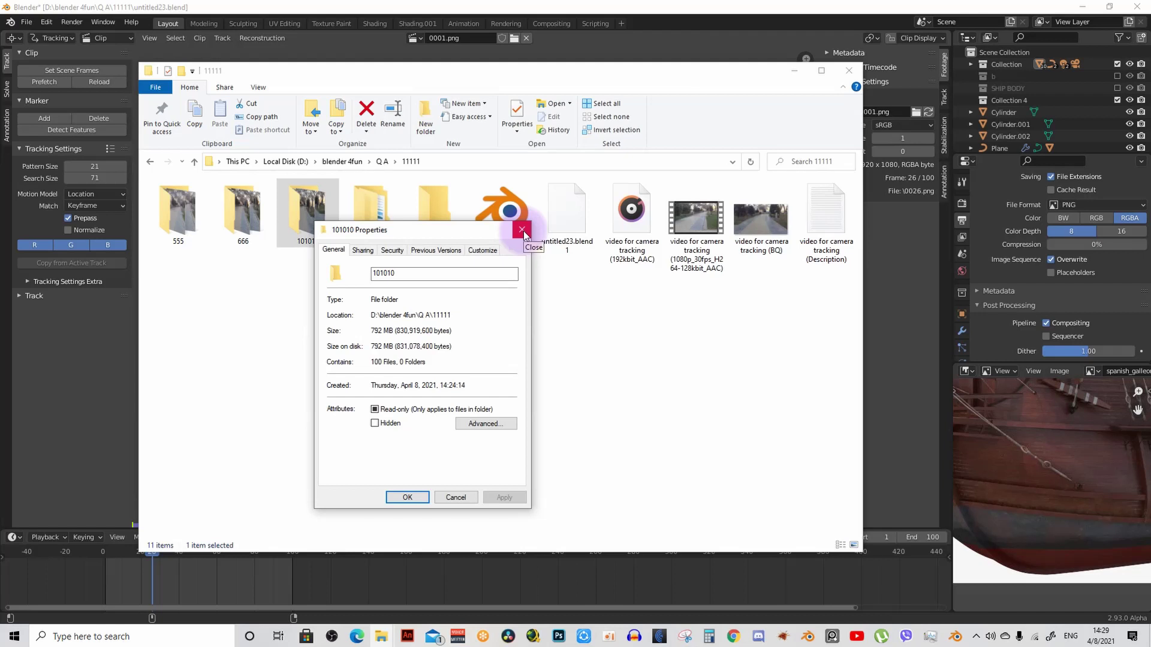
left_click(523, 232)
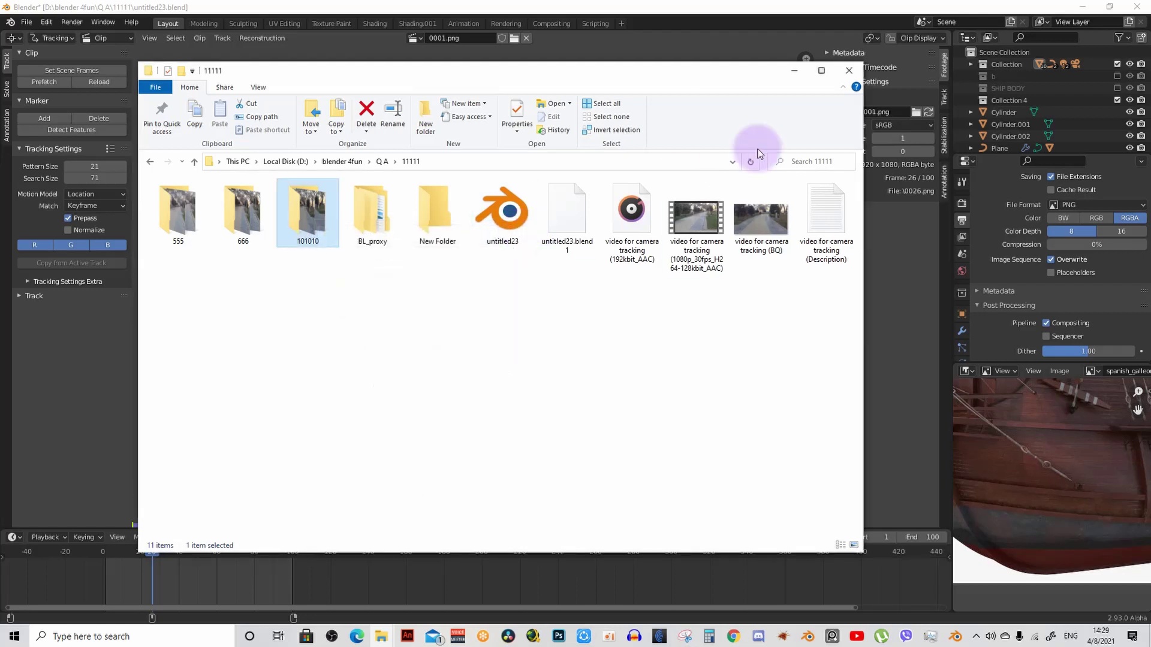
left_click(796, 71)
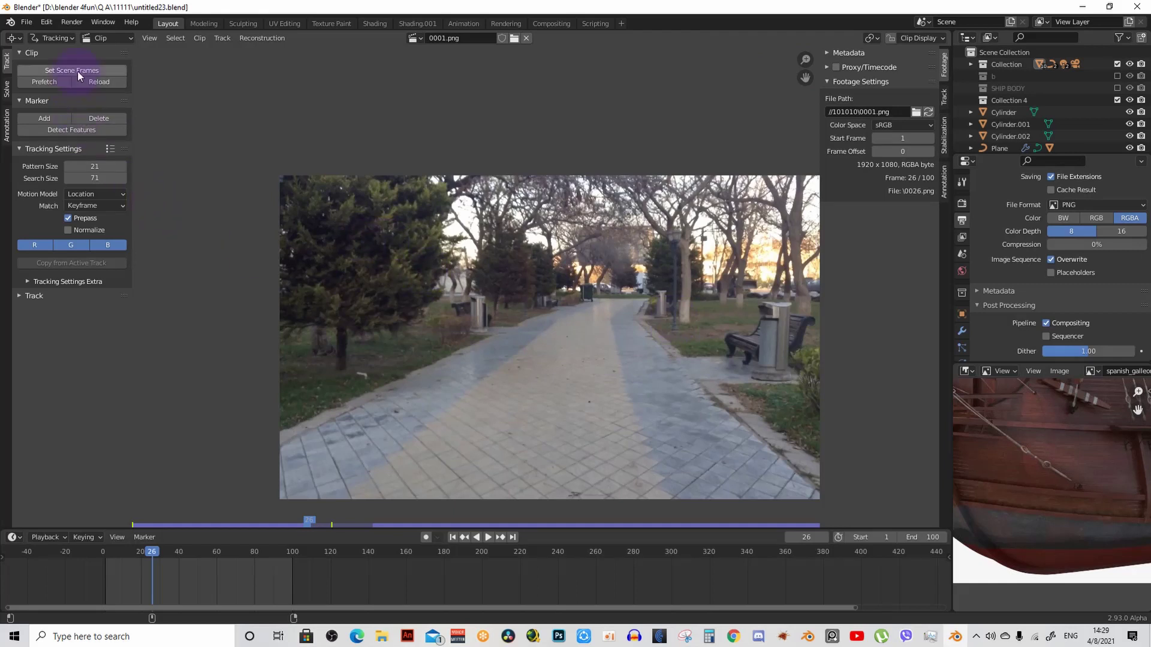
Step: Prefetch the clip frames, play it briefly, and show the track settings sidebar
left_click(48, 81)
key("space")
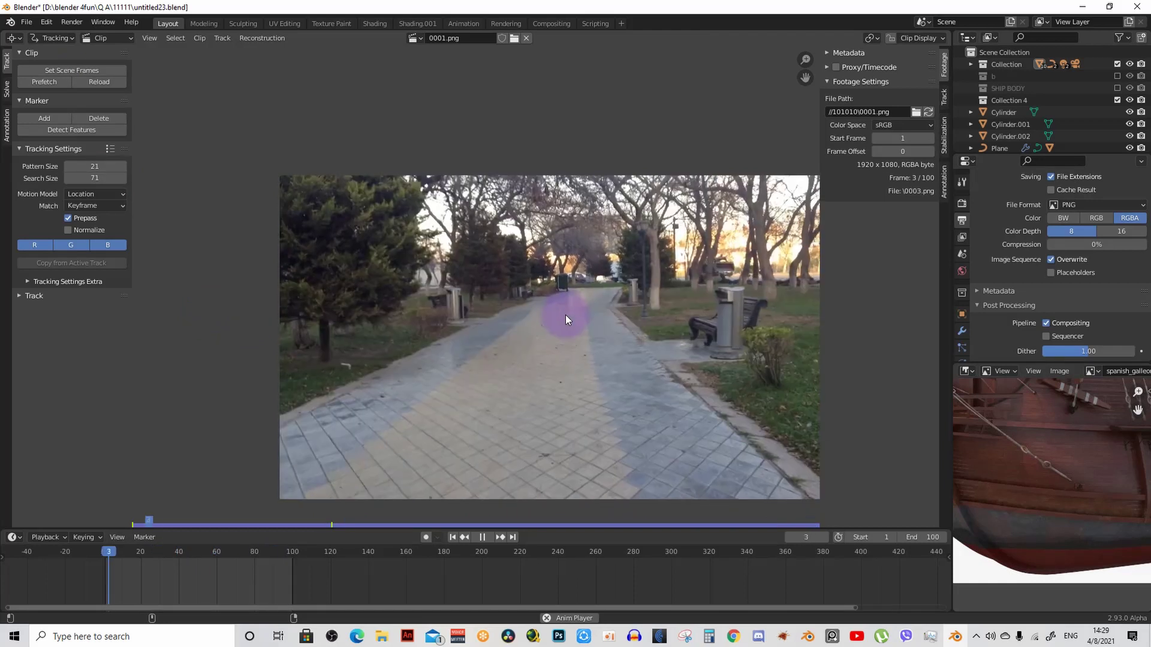
key("space")
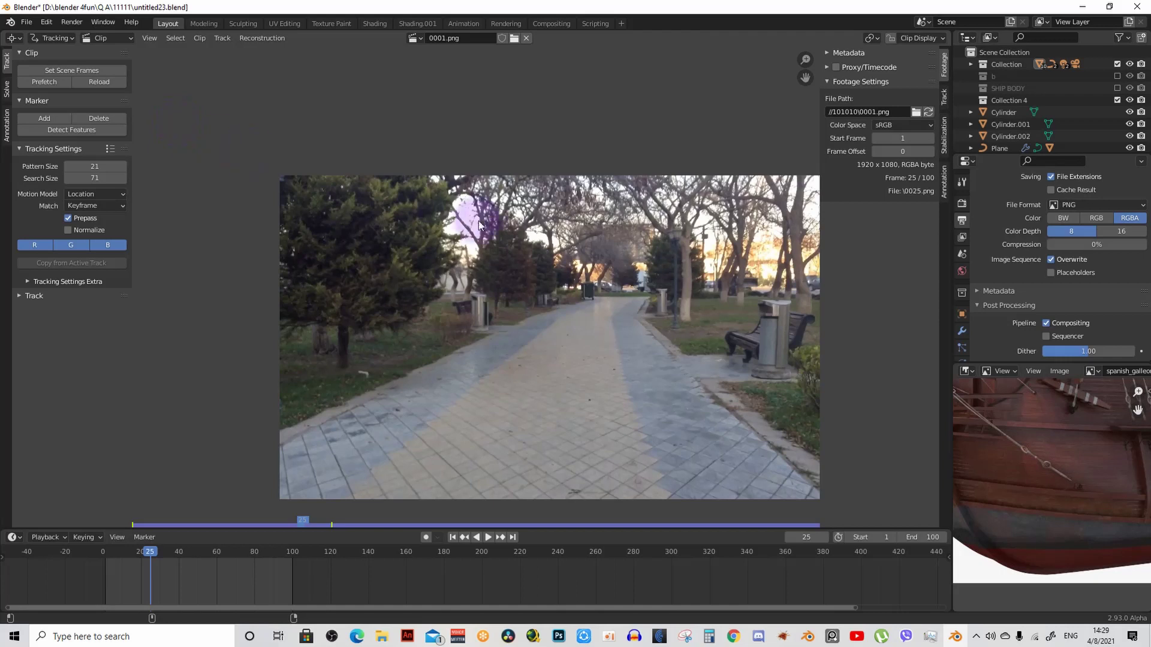
middle_click_drag(596, 343, 588, 311)
scroll(599, 312, "up", 1)
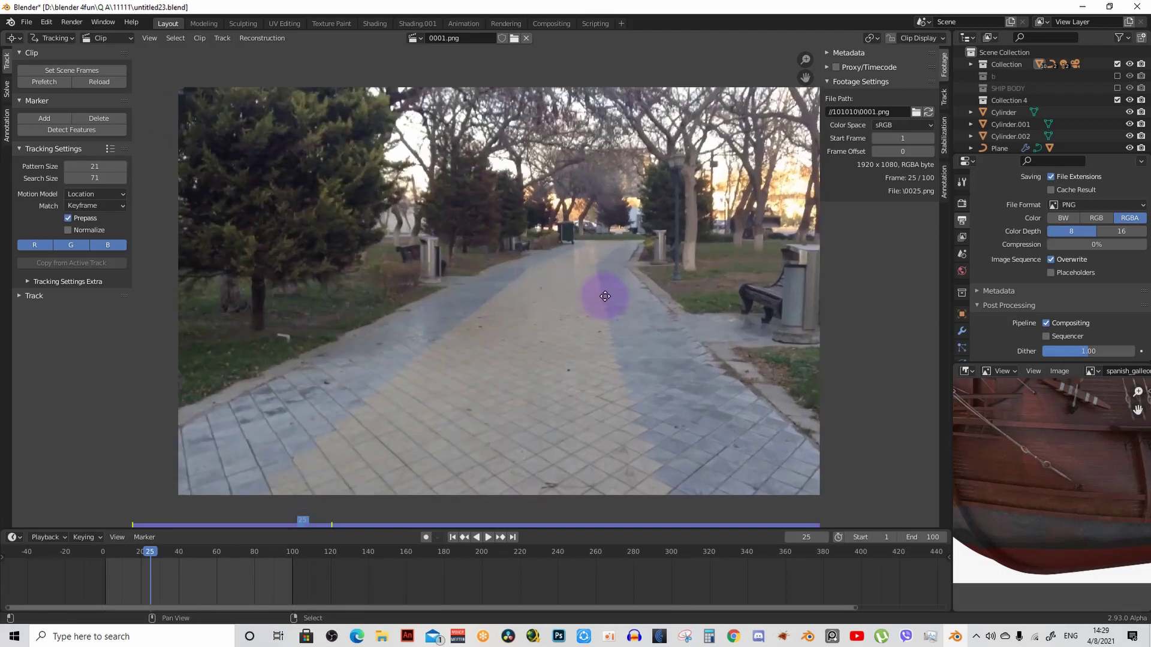
left_click(947, 102)
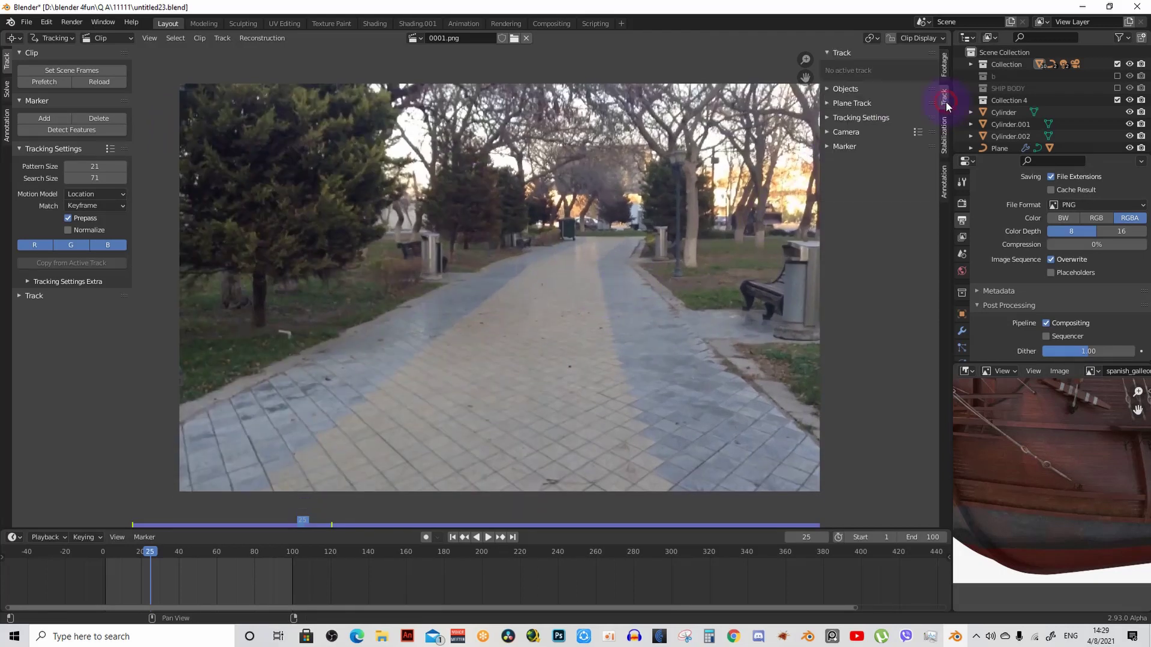
Step: Move the clip to frame 50 while zooming in on the footage
middle_click_drag(528, 335, 547, 313)
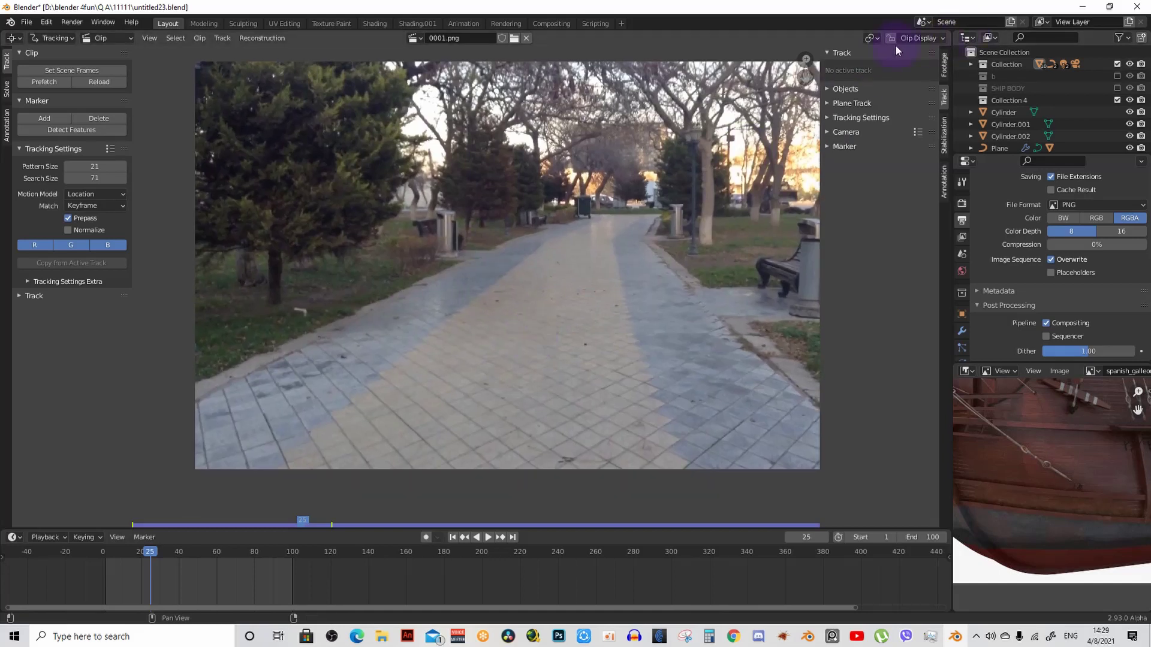
scroll(600, 300, "up", 2)
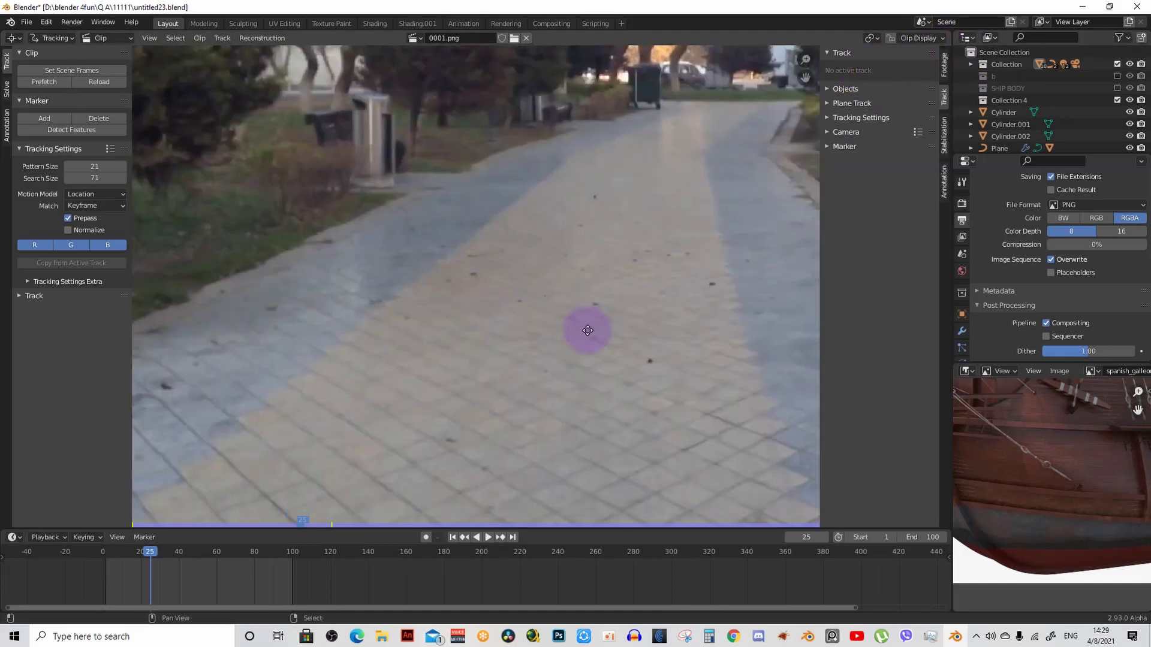
scroll(560, 312, "down", 3)
scroll(605, 323, "up", 3)
scroll(570, 331, "up", 3)
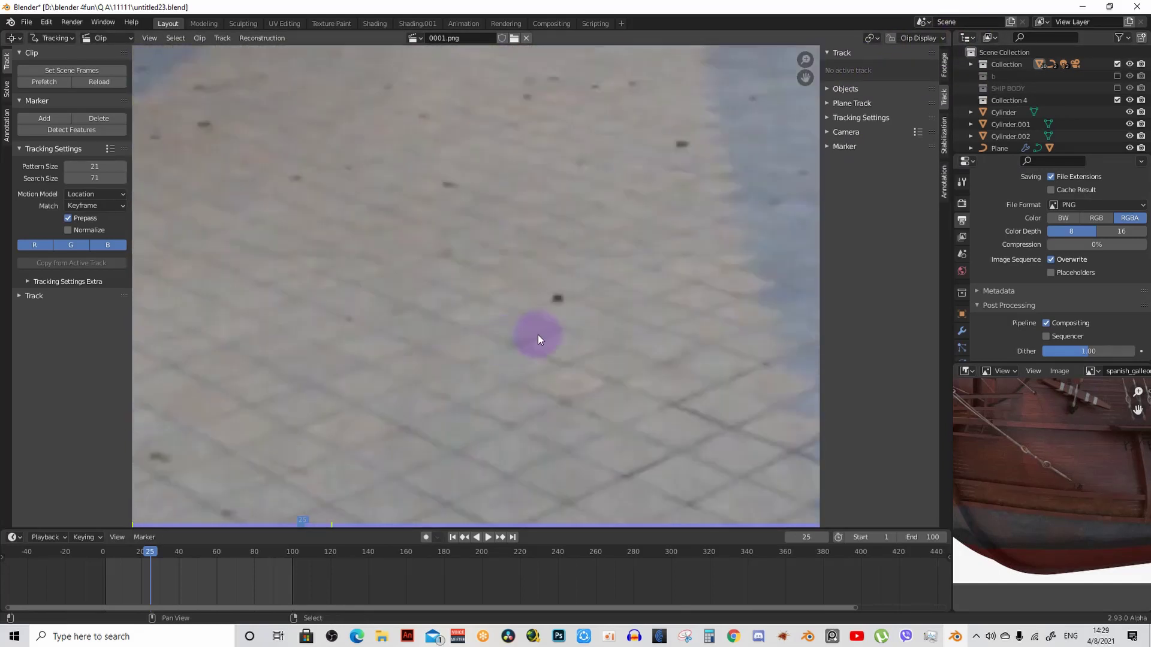
scroll(543, 331, "up", 2)
scroll(547, 330, "up", 2)
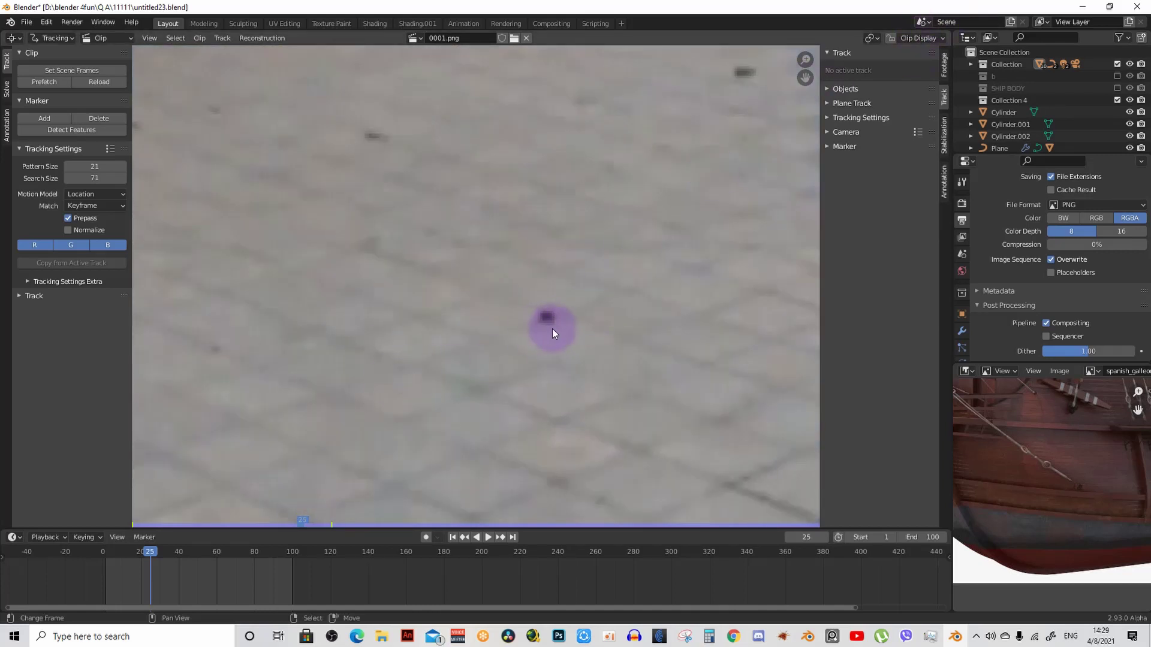
left_click(199, 553)
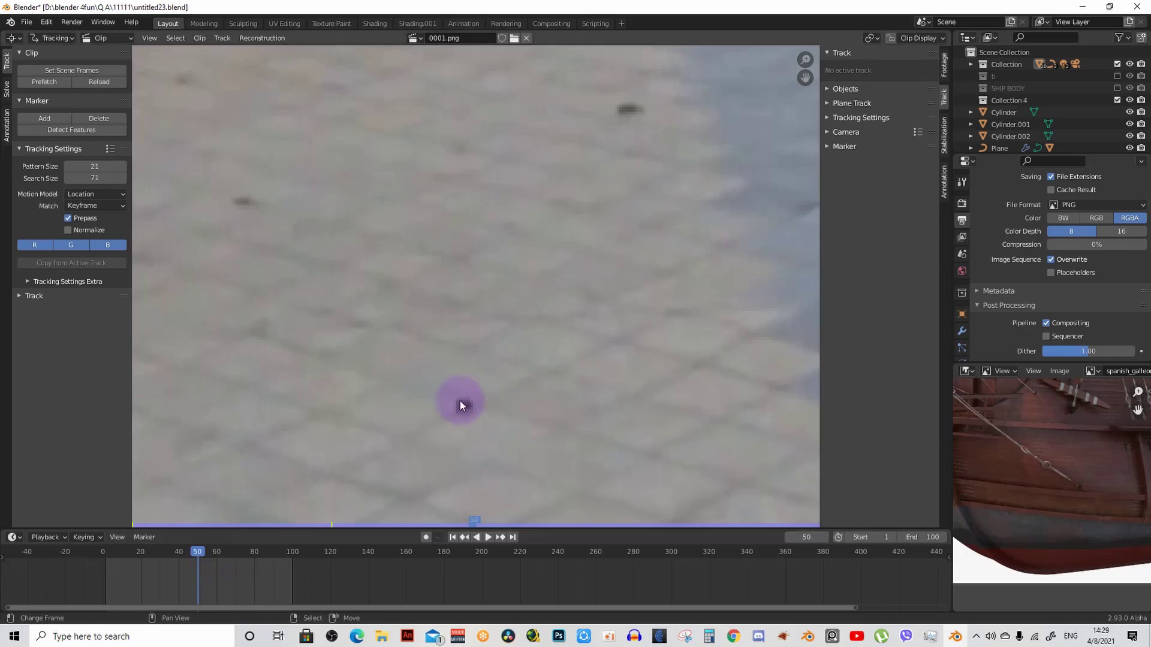
scroll(490, 357, "down", 3)
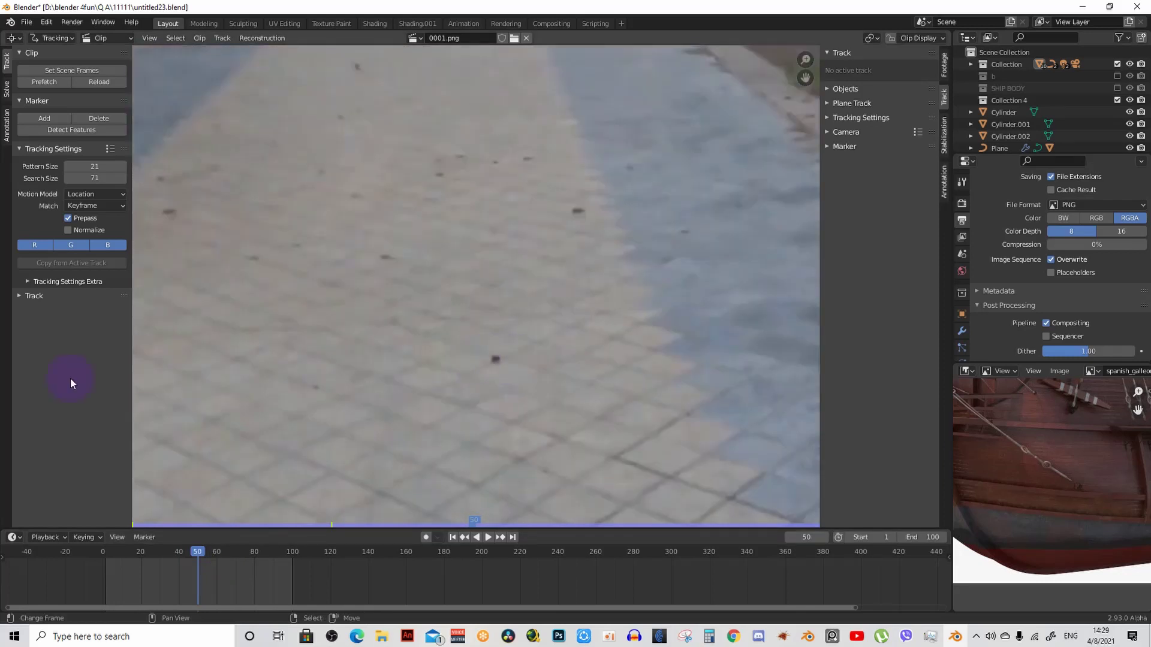
scroll(501, 348, "down", 3)
scroll(501, 348, "down", 1)
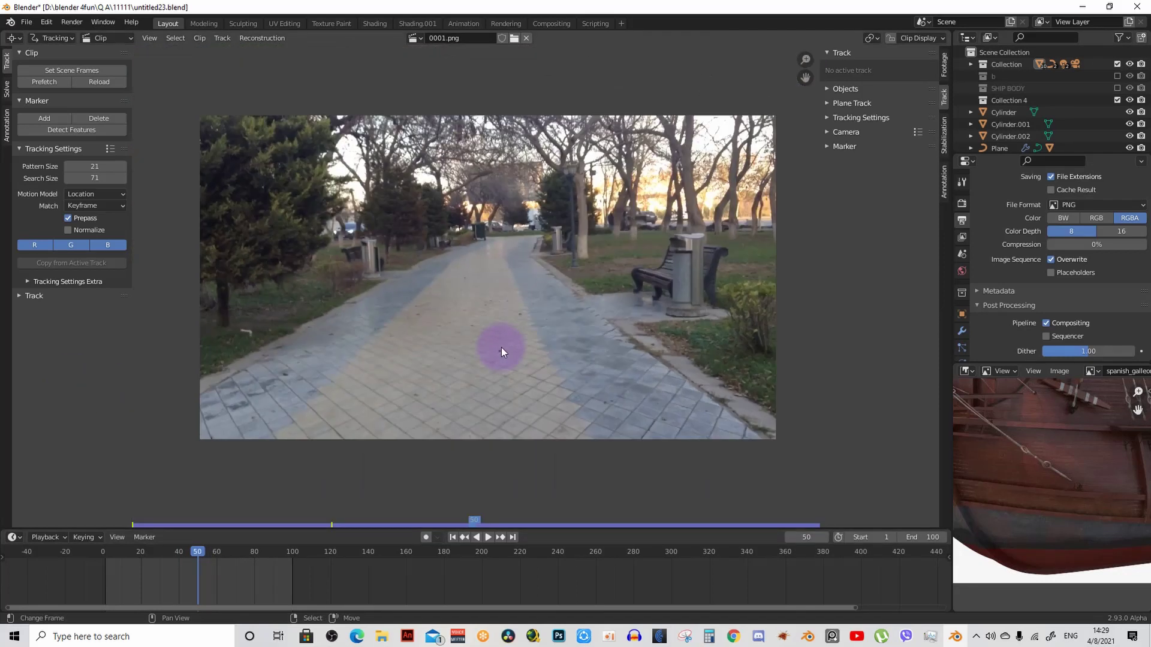
scroll(500, 348, "up", 1)
Step: Pan and zoom onto a close-up of the paved path
middle_click_drag(501, 348, 562, 343)
scroll(562, 342, "down", 1)
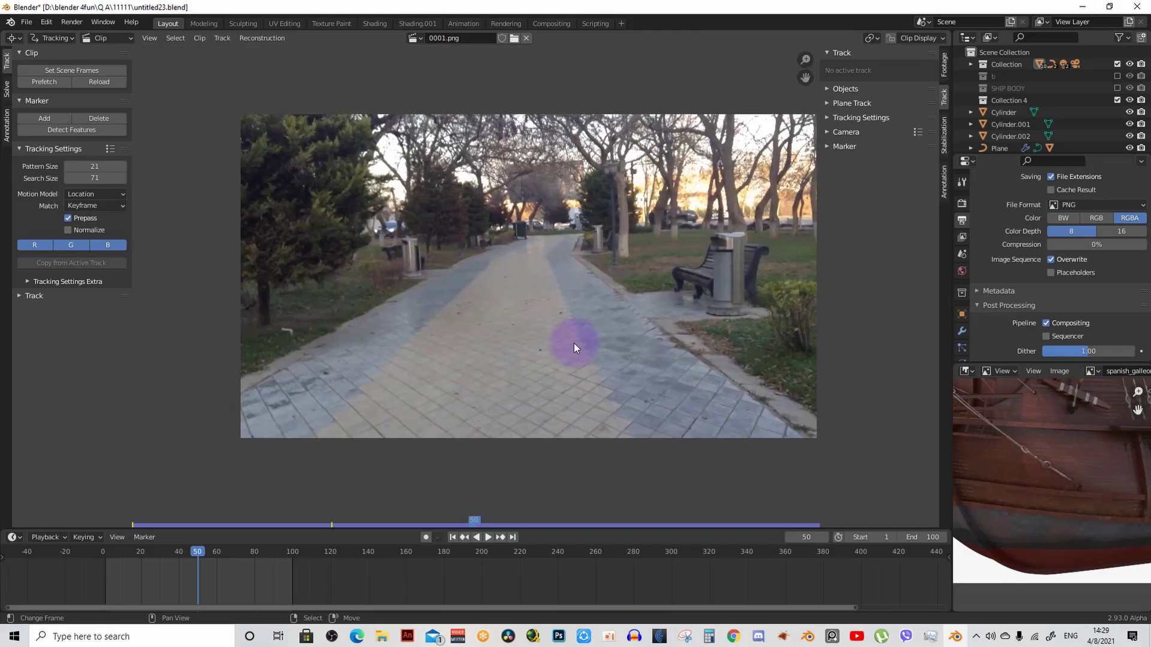
scroll(573, 342, "up", 2)
scroll(547, 282, "down", 5)
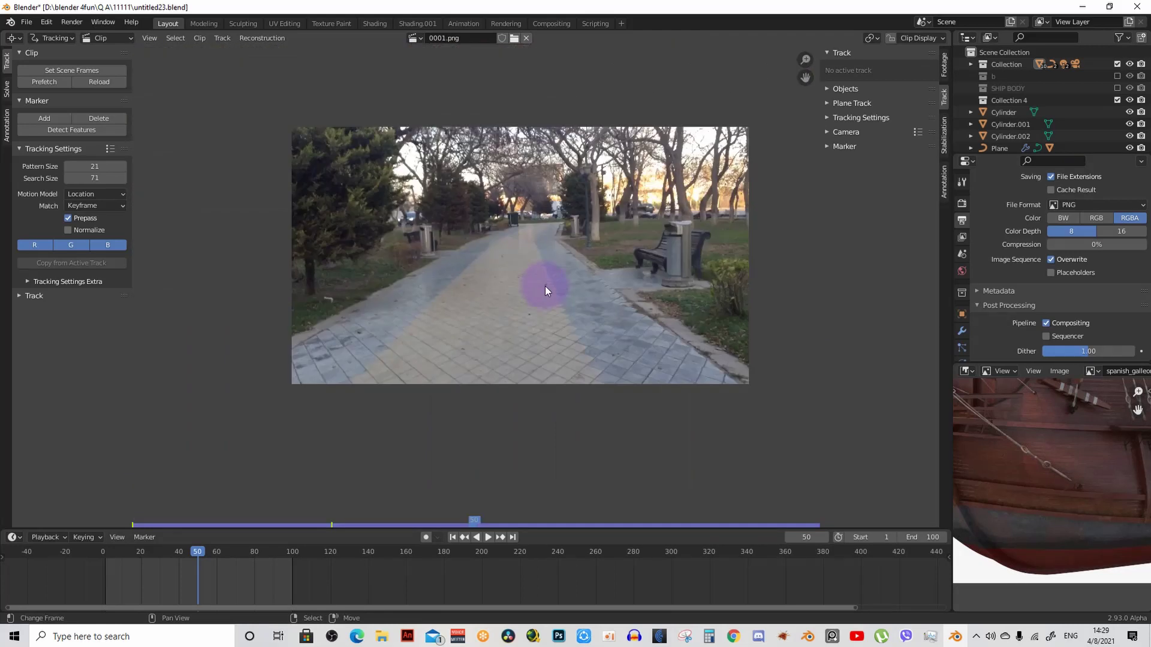
scroll(389, 355, "up", 4)
middle_click_drag(389, 352, 450, 337)
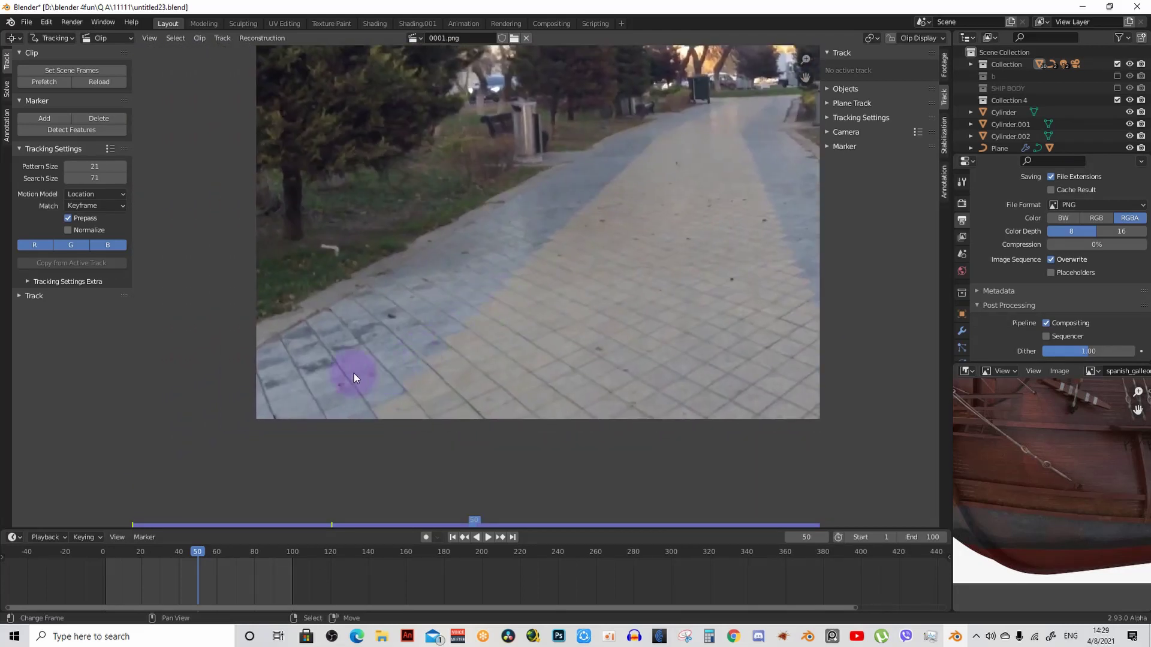
mouse_move(354, 373)
middle_mouse_down()
mouse_move(398, 343)
mouse_move(326, 330)
middle_mouse_up()
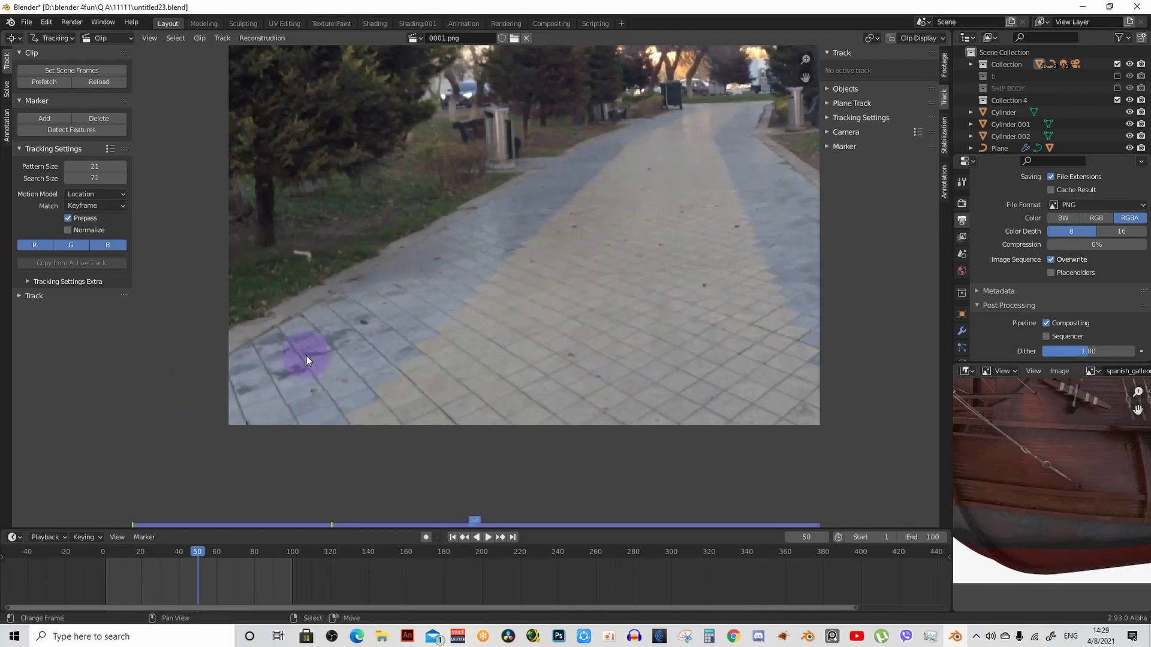
middle_click_drag(511, 303, 548, 250)
scroll(549, 251, "up", 2)
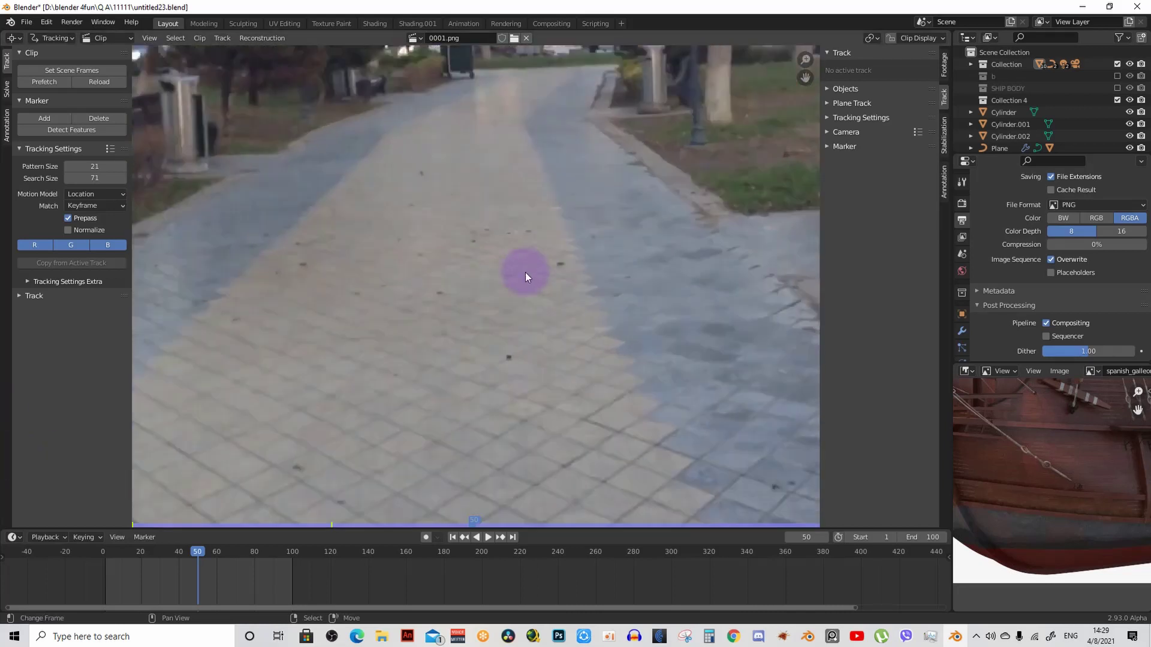
scroll(526, 273, "up", 2)
scroll(452, 299, "up", 2)
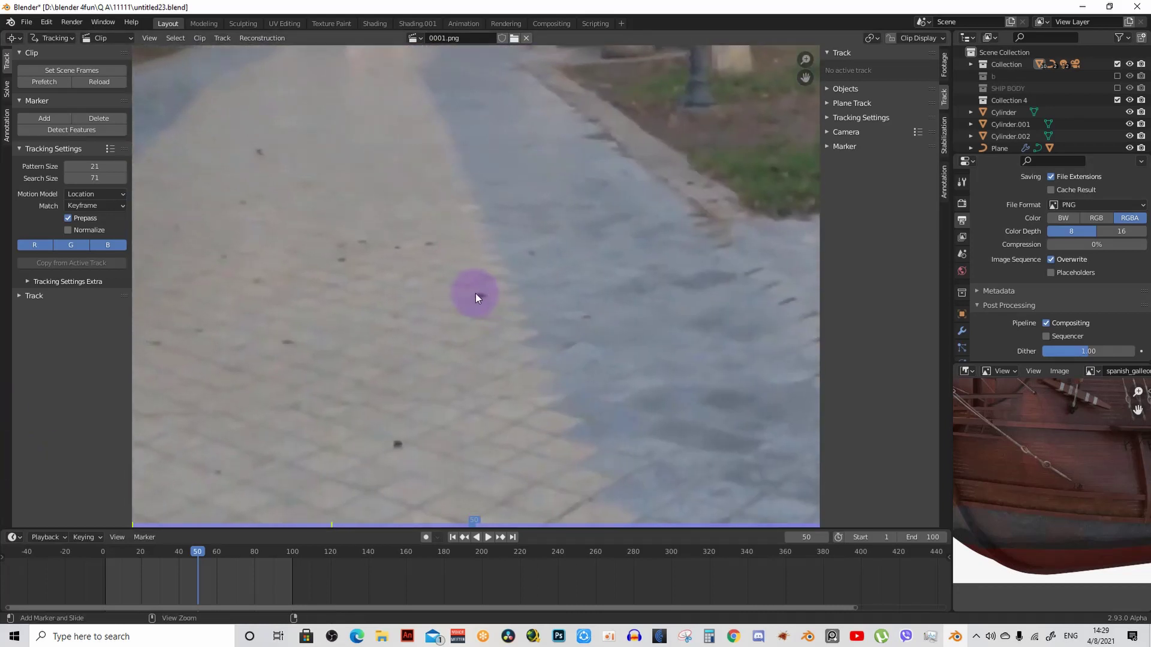
Step: Place two tracking markers on dark specks in the pavement
left_click(480, 295, "ctrl")
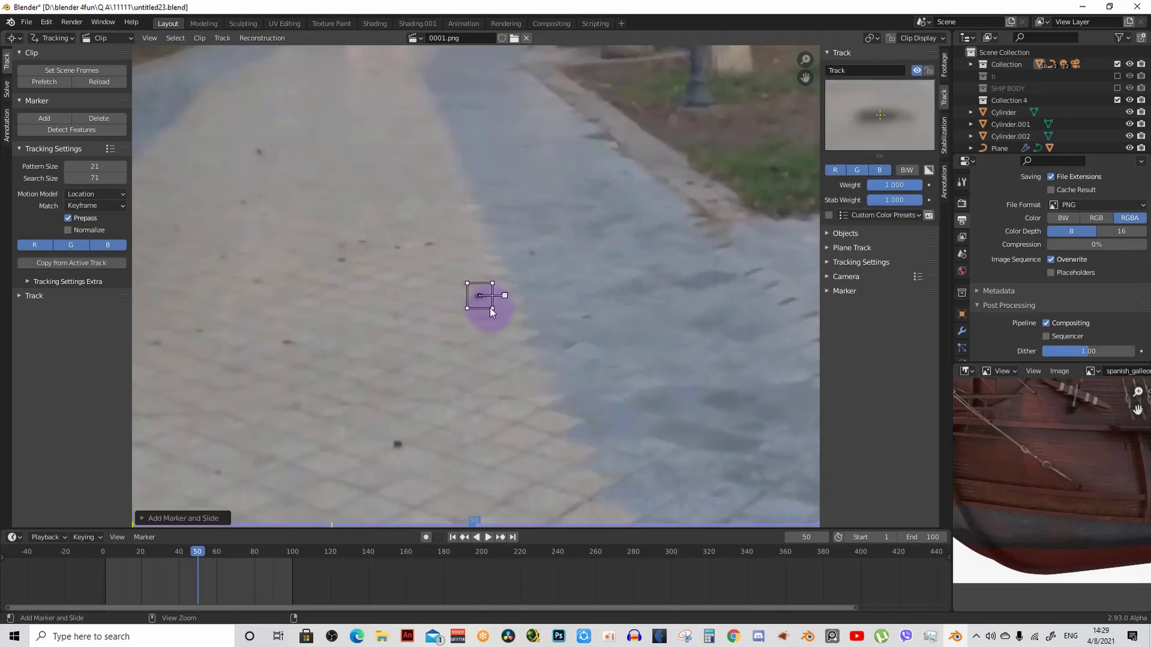
scroll(509, 274, "up", 2)
scroll(521, 281, "down", 3)
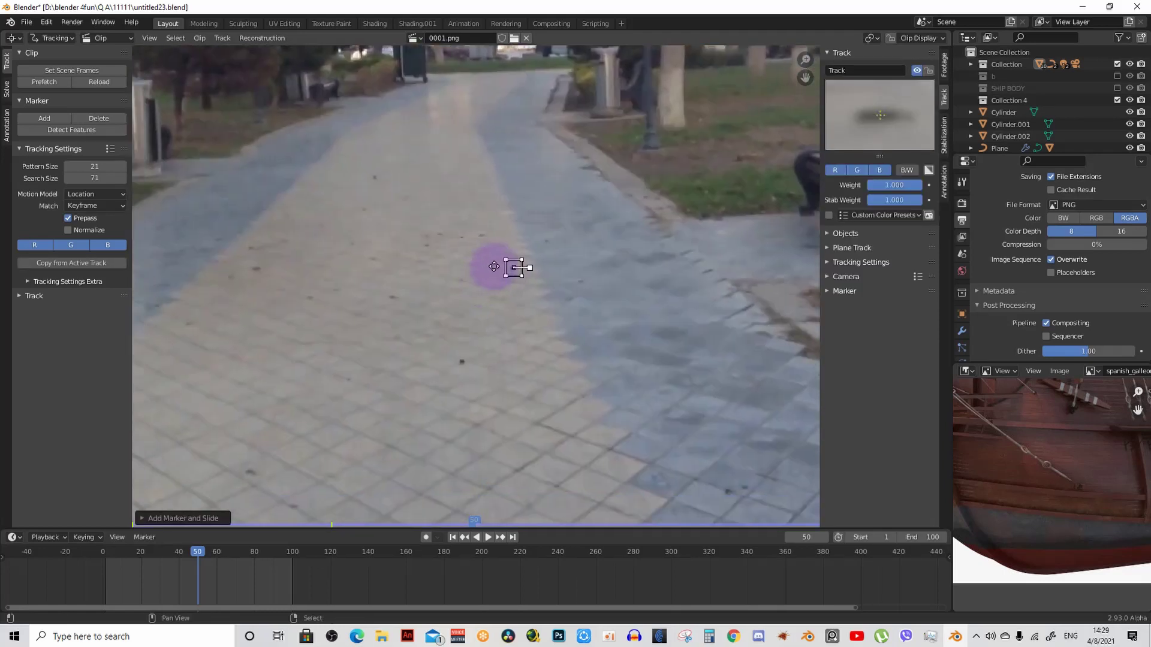
scroll(514, 268, "up", 2)
scroll(497, 305, "down", 1)
scroll(503, 300, "up", 2)
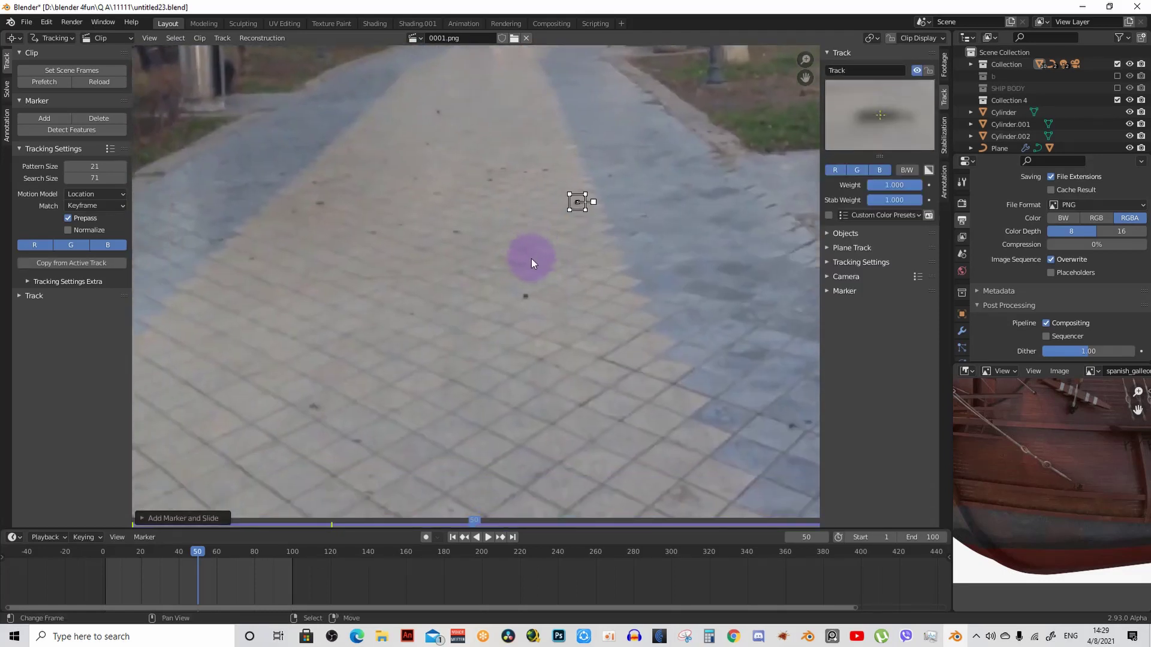
scroll(529, 258, "up", 1)
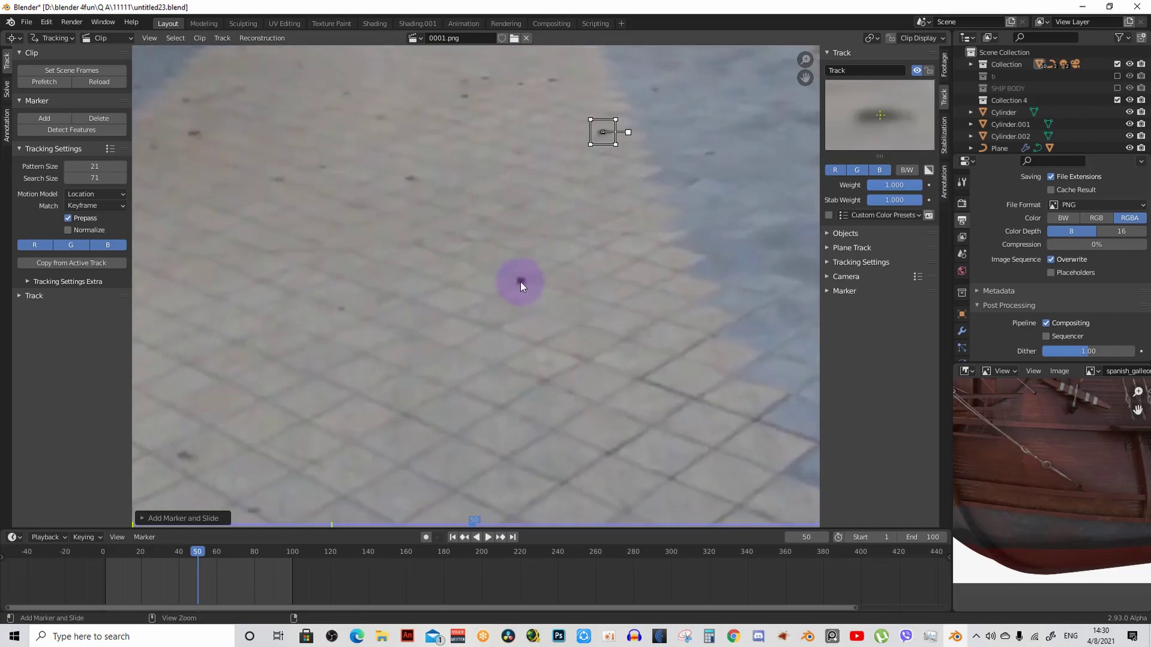
left_click(520, 280, "ctrl")
scroll(501, 290, "up", 2)
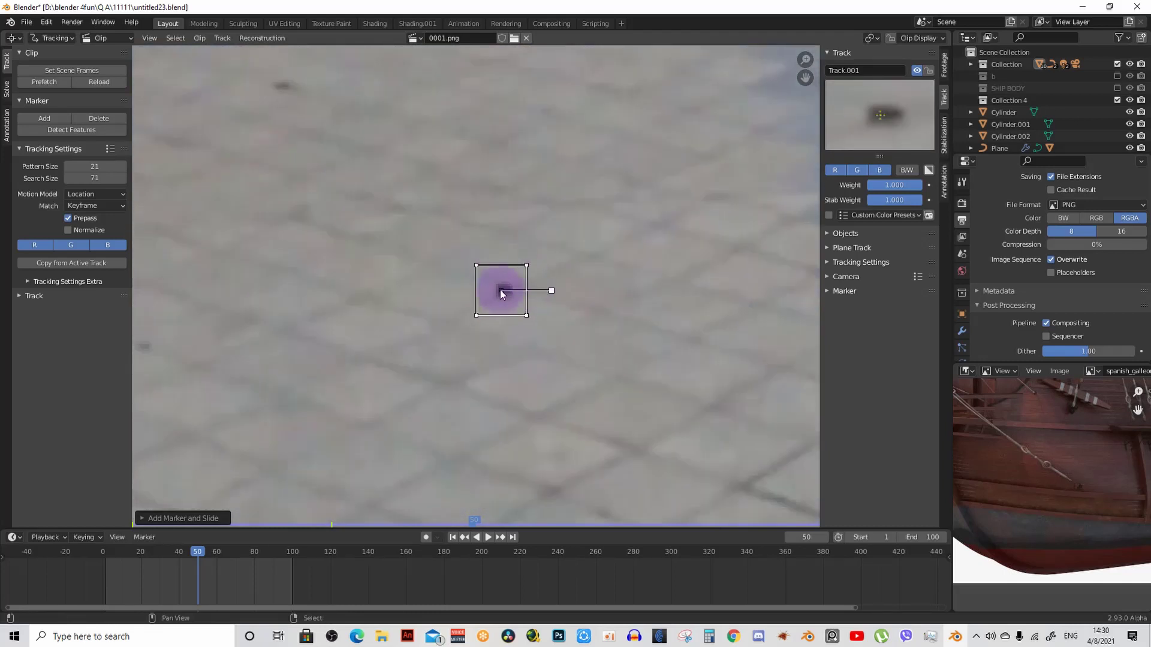
Step: Reposition the Track.001 marker on its speck, keeping its original size and orientation
left_click(592, 345)
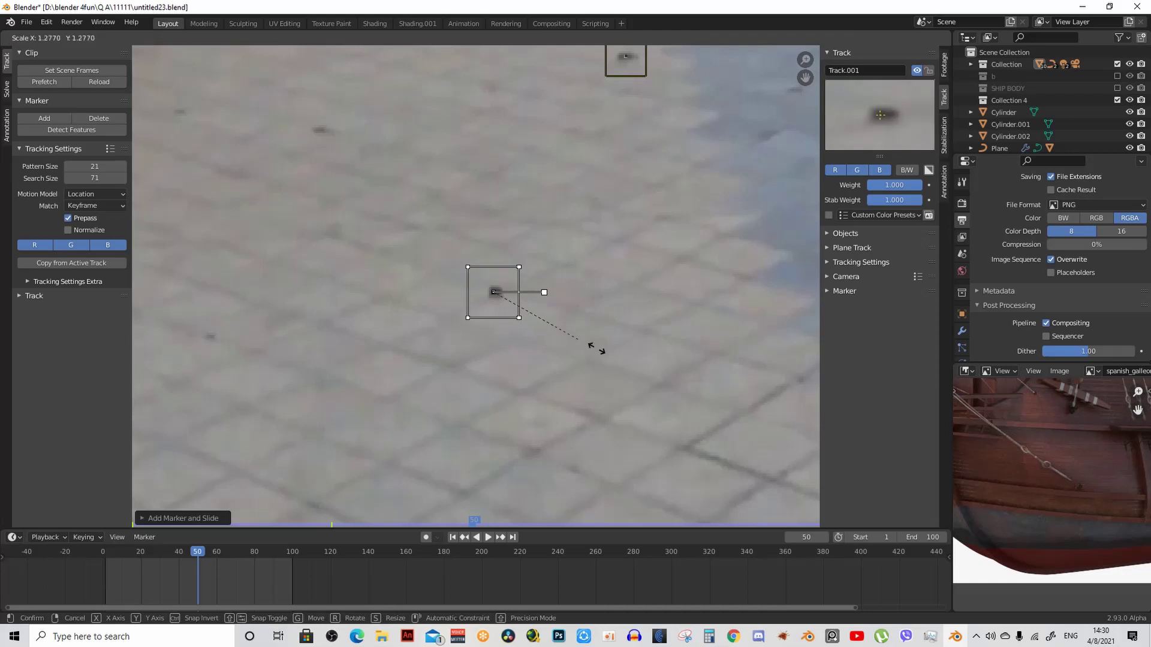
key("r")
key("Escape")
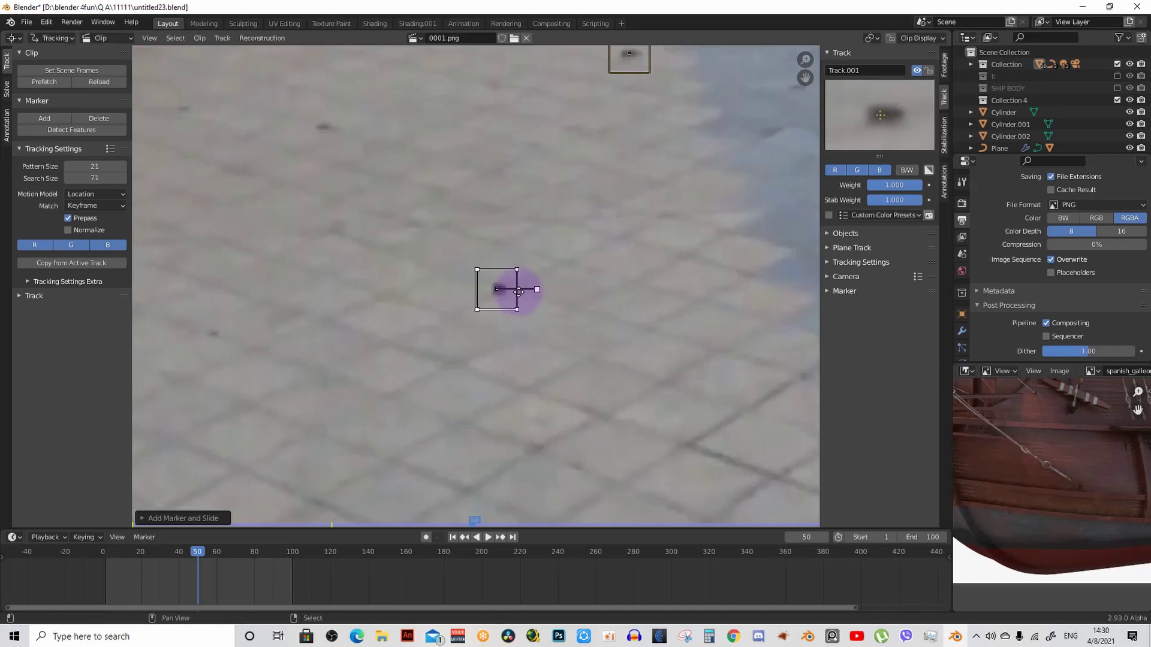
scroll(543, 312, "up", 1)
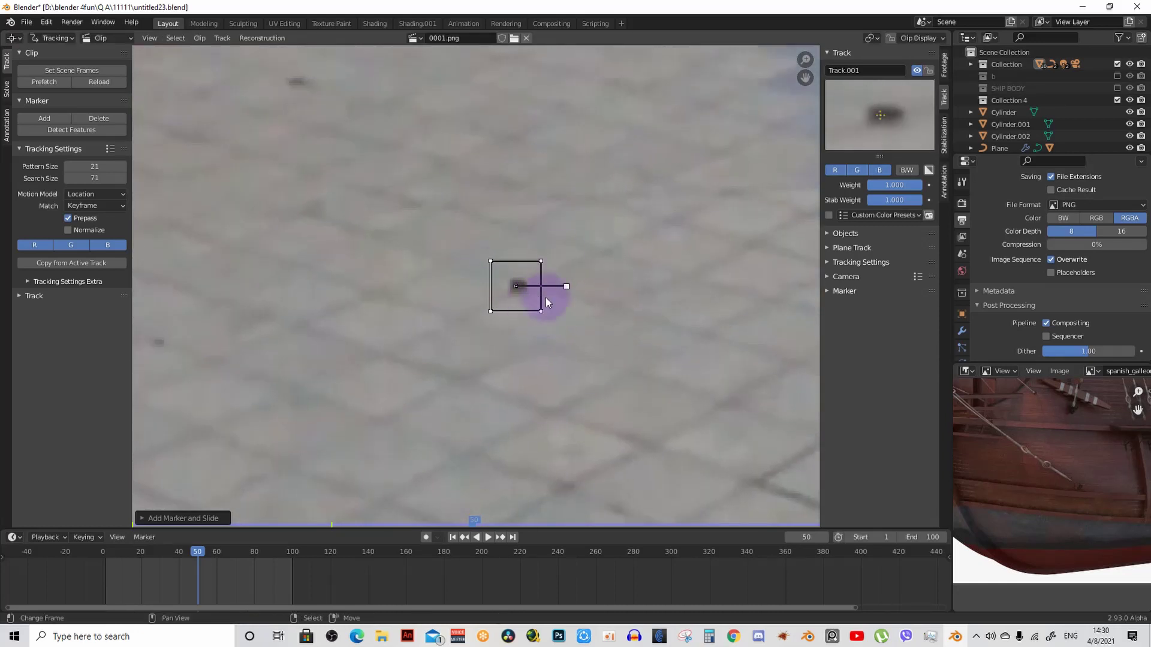
scroll(486, 281, "up", 3)
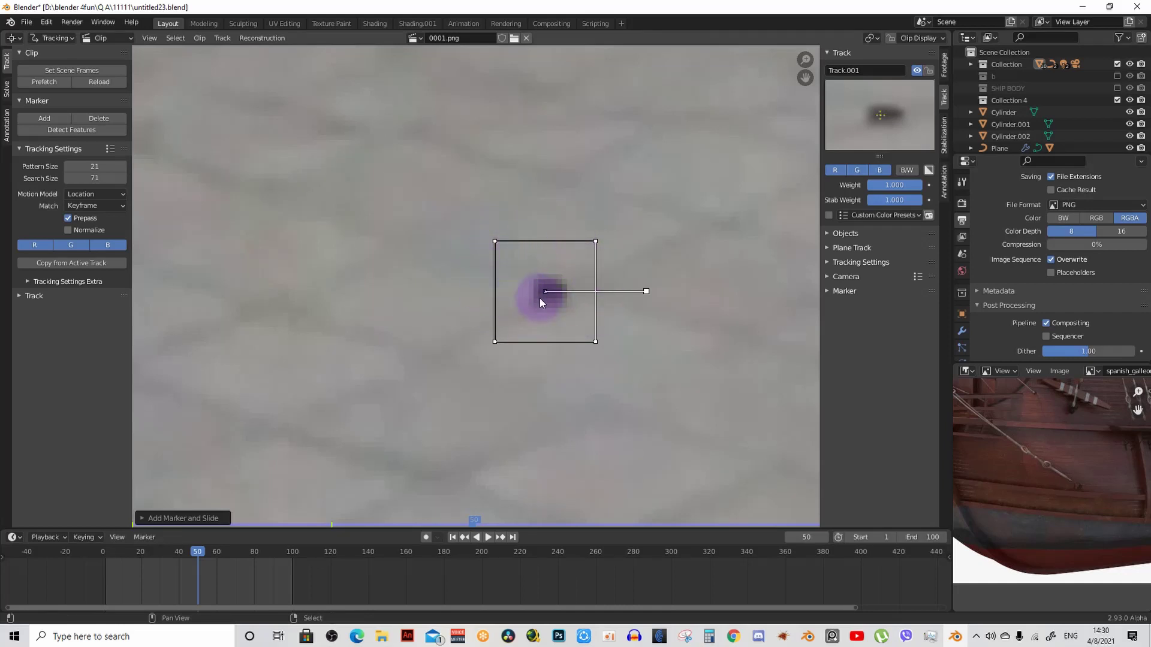
key("s")
right_click(577, 281)
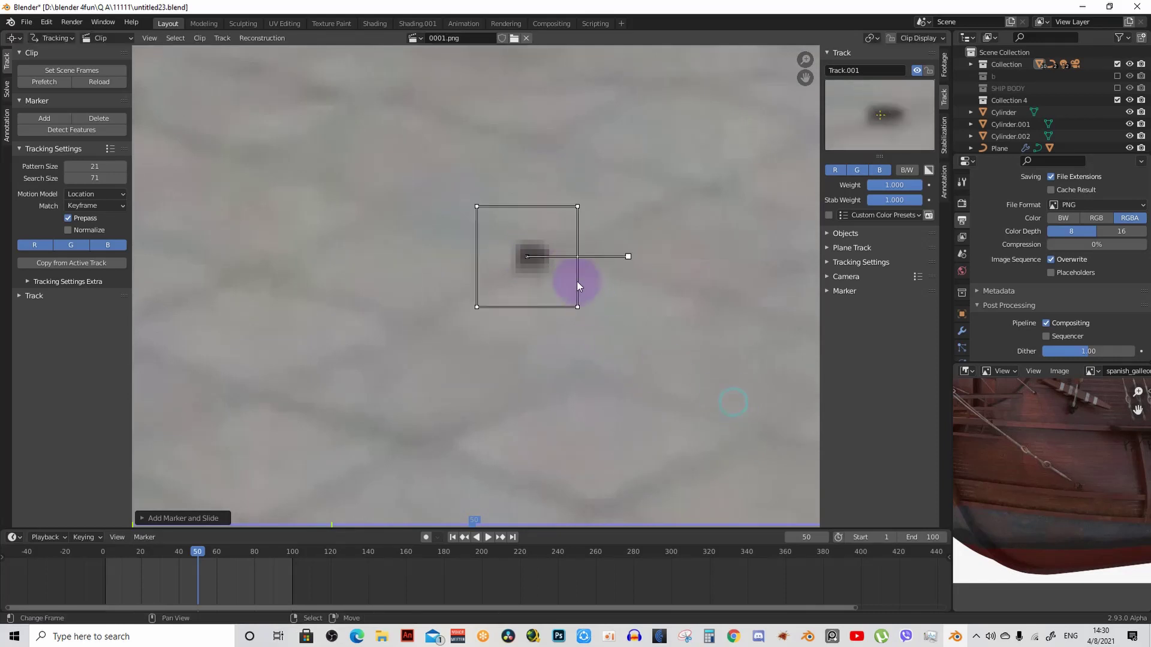
scroll(554, 265, "down", 3)
scroll(557, 267, "down", 3)
scroll(553, 249, "up", 2)
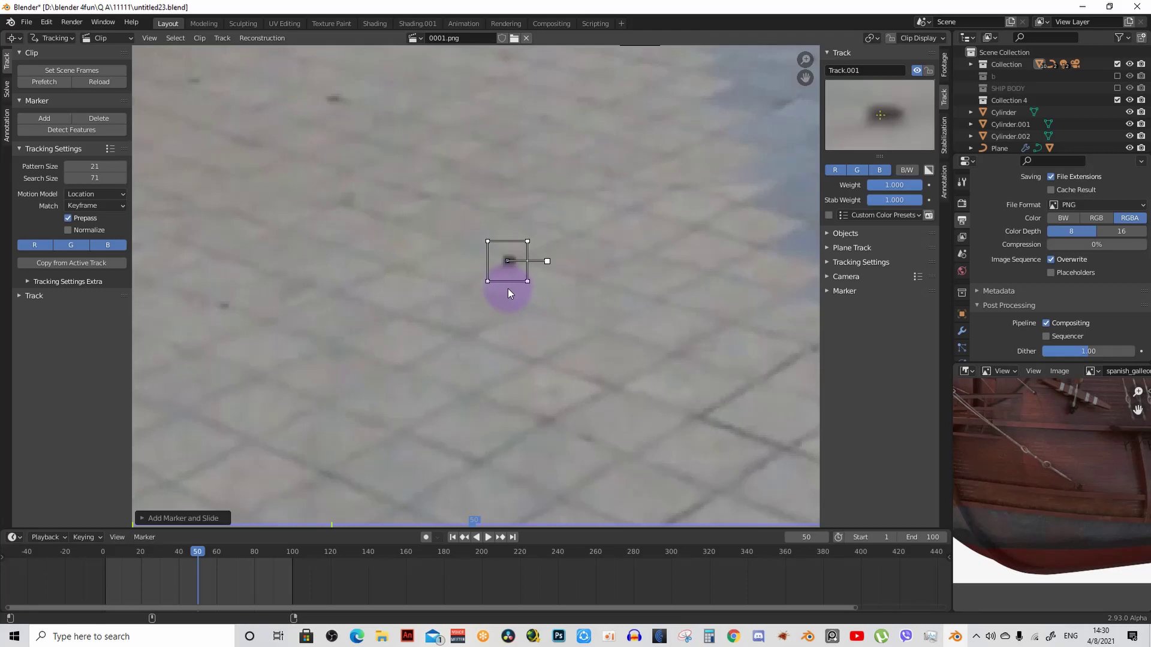
left_click_drag(509, 288, 507, 283)
Step: Add marker Track.002 on another speck in the pavement
scroll(506, 284, "down", 5)
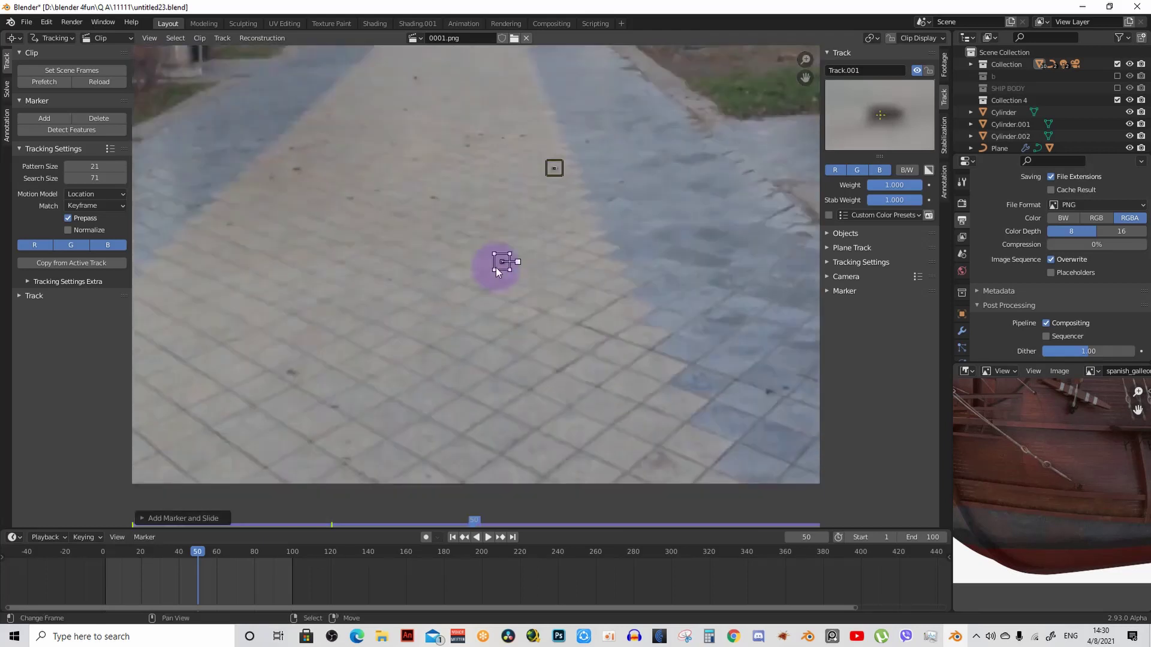
mouse_move(496, 266)
middle_mouse_down()
mouse_move(553, 307)
mouse_move(513, 325)
mouse_move(538, 324)
mouse_move(589, 396)
middle_mouse_up()
scroll(553, 306, "up", 5)
scroll(503, 303, "down", 1)
scroll(519, 307, "up", 1)
scroll(445, 275, "up", 3)
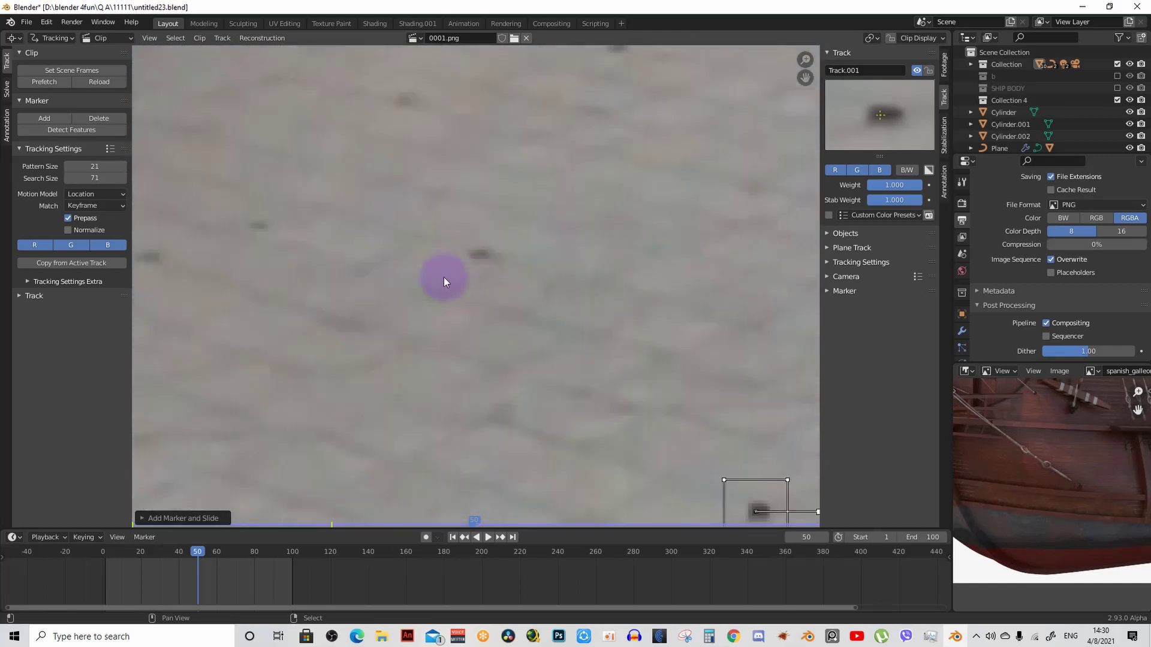
scroll(444, 275, "down", 1)
scroll(523, 302, "down", 1)
scroll(279, 277, "up", 1)
scroll(437, 291, "up", 2)
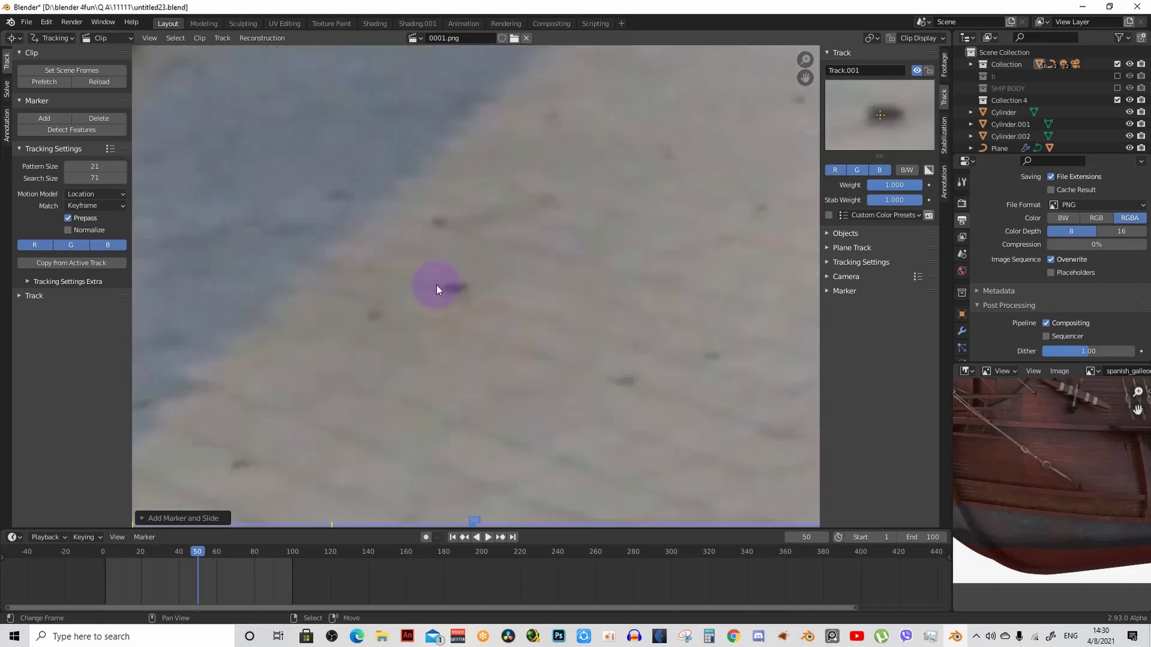
scroll(464, 292, "up", 1)
left_click(466, 290, "ctrl")
scroll(514, 309, "down", 3)
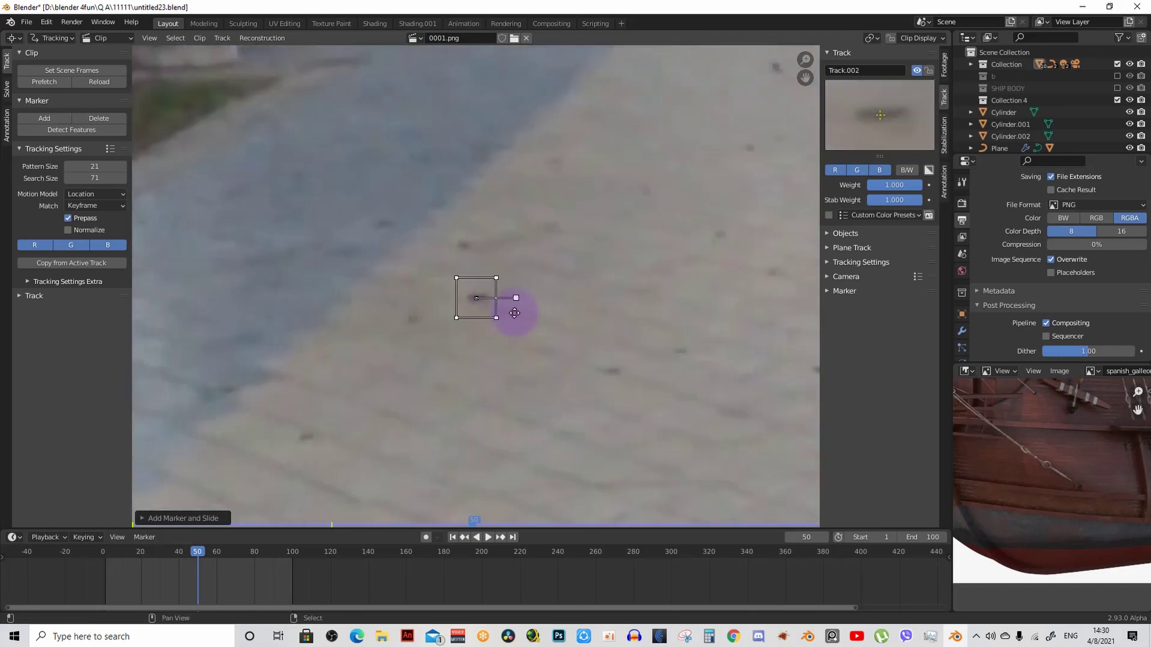
scroll(567, 291, "down", 2)
scroll(567, 291, "up", 1)
scroll(559, 265, "up", 2)
Step: Add a shrunken Track.003 on a dark speck and Track.005 on the path
middle_click_drag(545, 288, 484, 331)
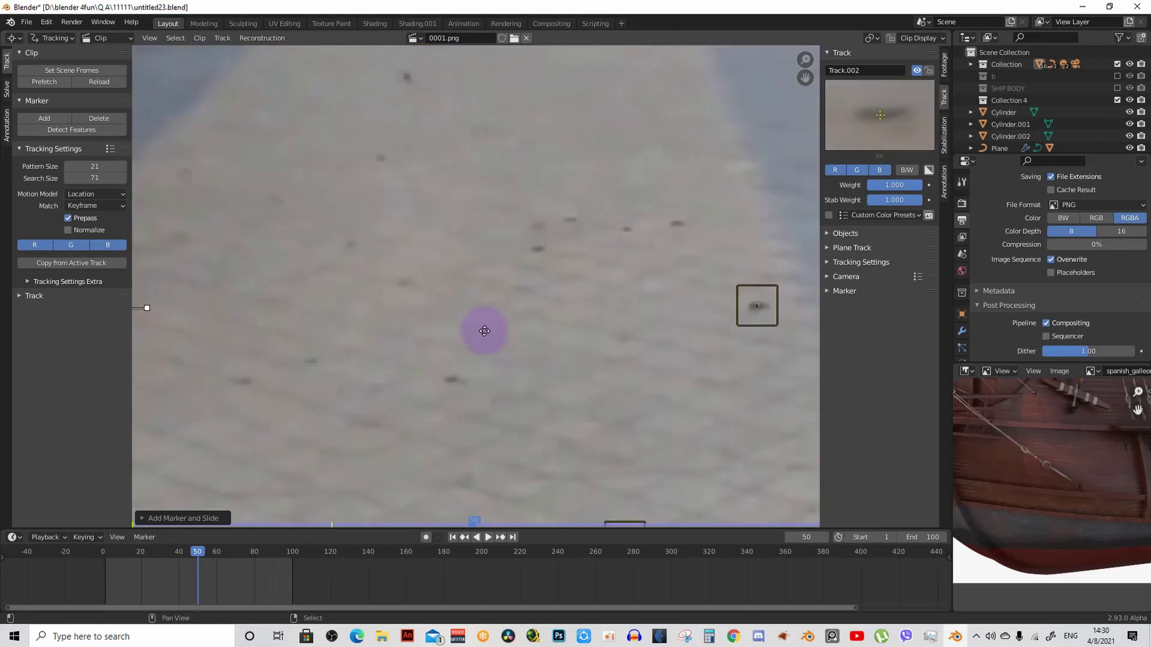
left_click(540, 250, "ctrl")
scroll(479, 238, "up", 3)
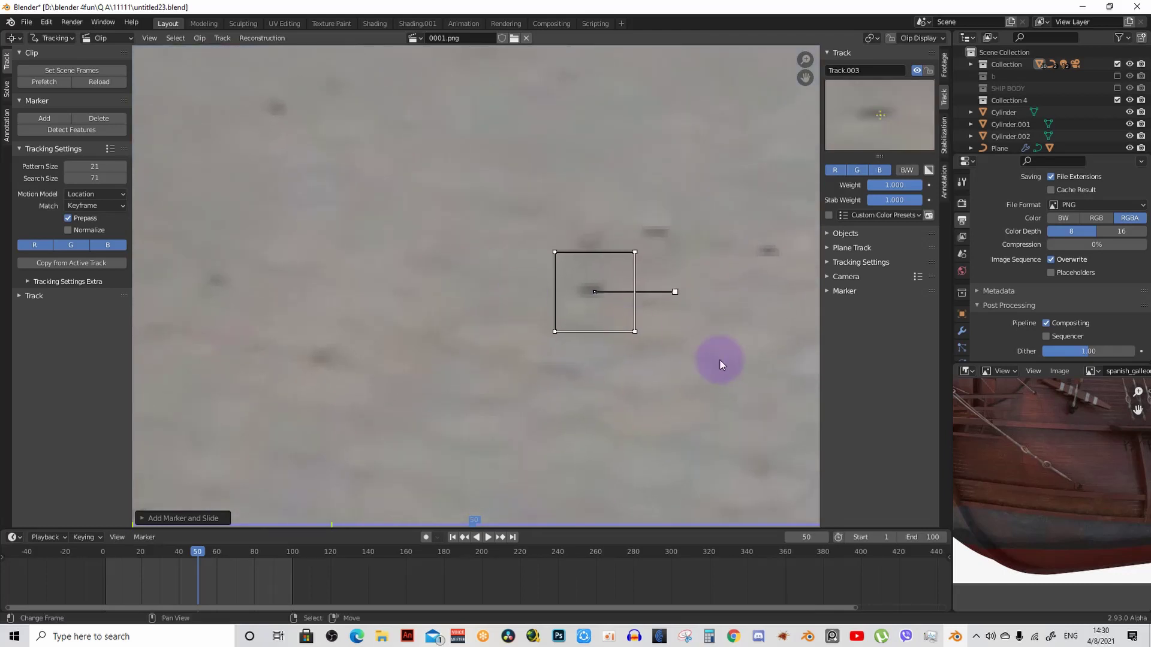
key("s")
left_click(625, 320)
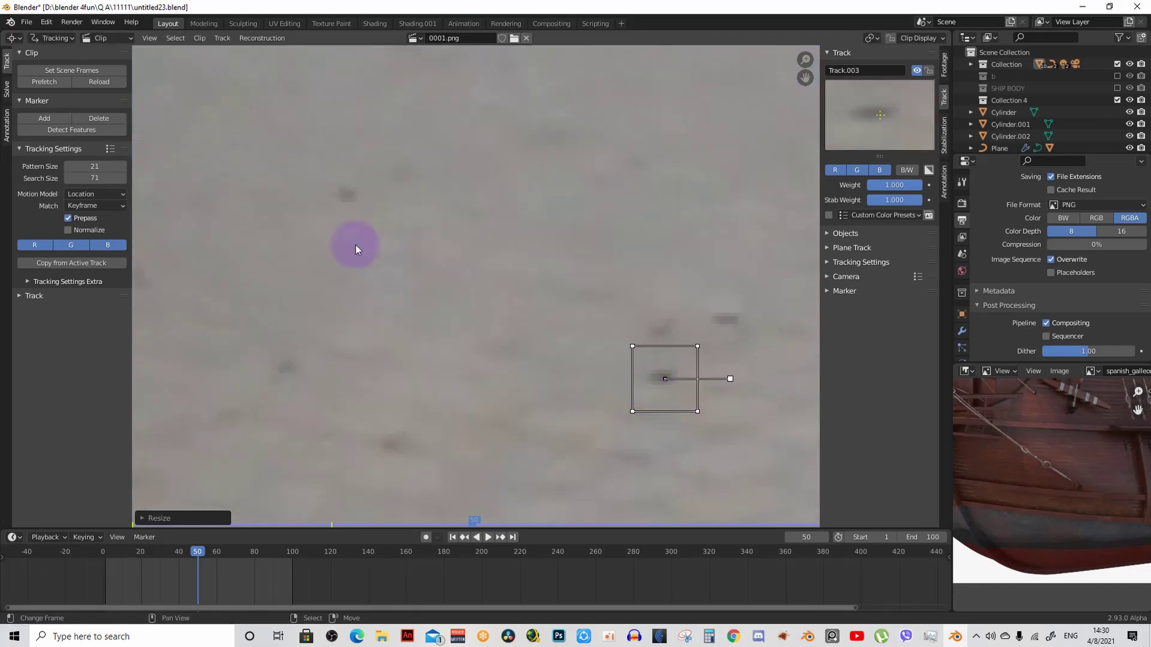
scroll(421, 288, "down", 2)
scroll(495, 223, "up", 1)
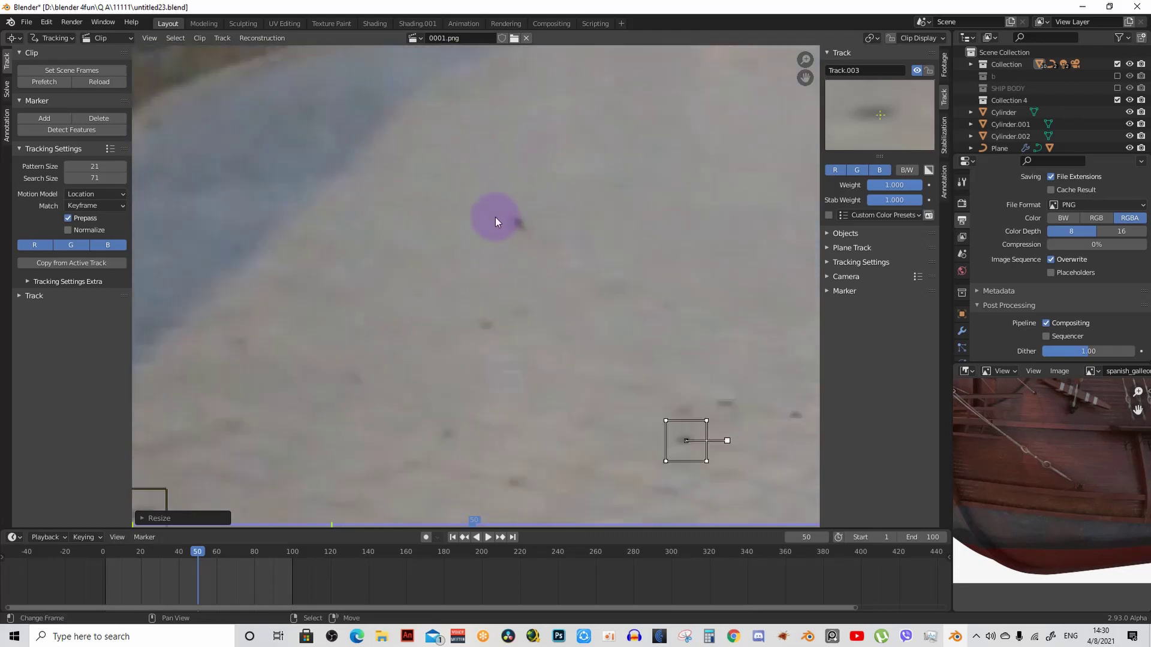
left_click(530, 226, "ctrl")
scroll(580, 278, "down", 2)
scroll(590, 287, "down", 3)
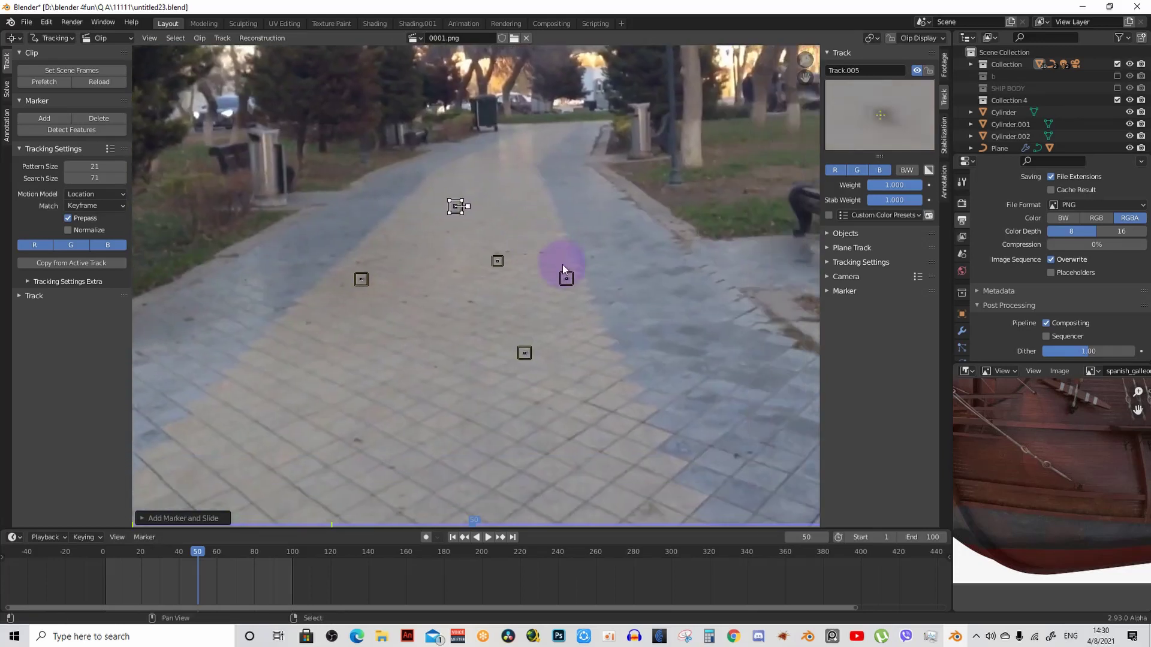
Step: Place Track.006 on a paving tile near the path's edge and scale it smaller
middle_click_drag(415, 295, 540, 360)
scroll(431, 318, "up", 3)
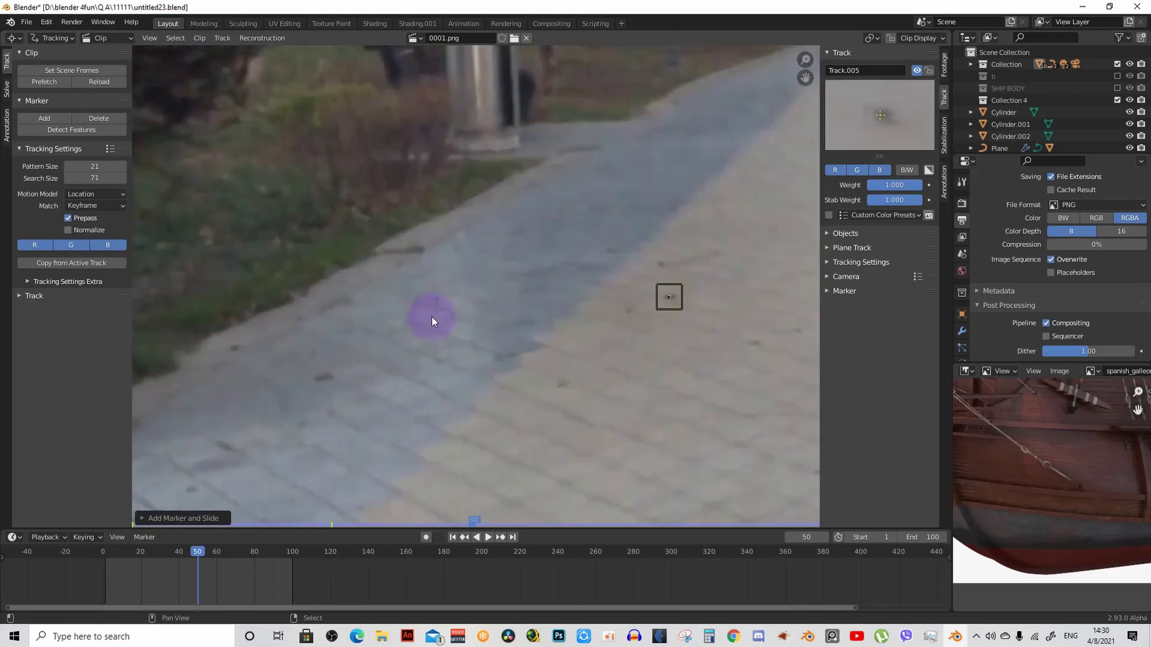
left_click(440, 280, "ctrl")
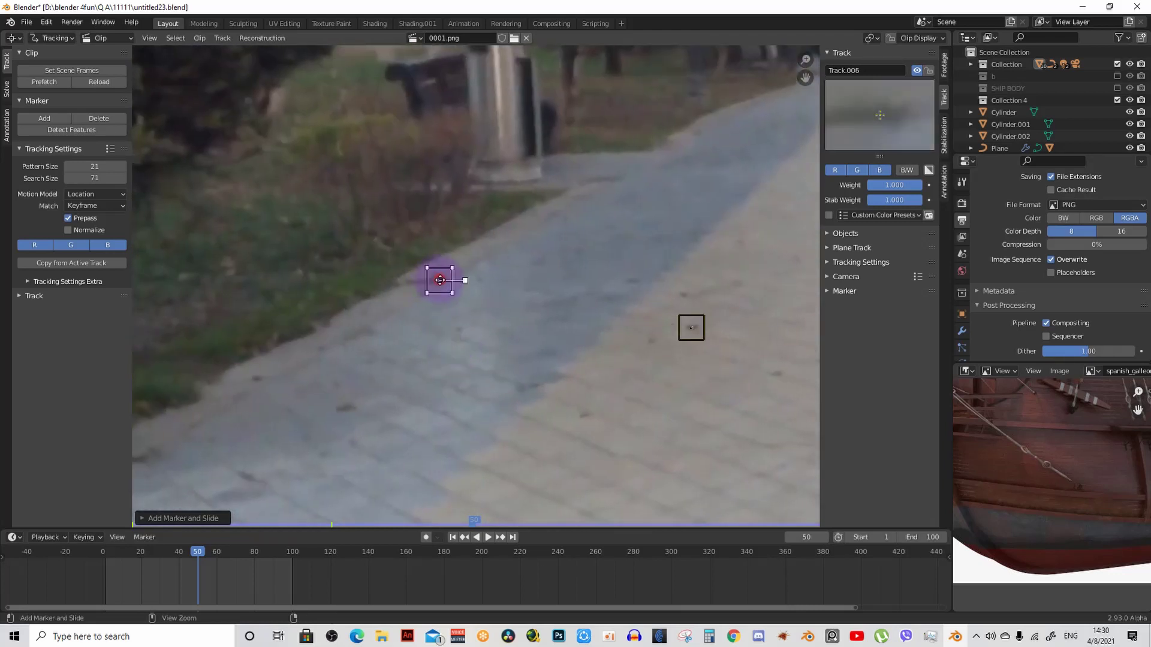
scroll(472, 295, "up", 2)
key("s")
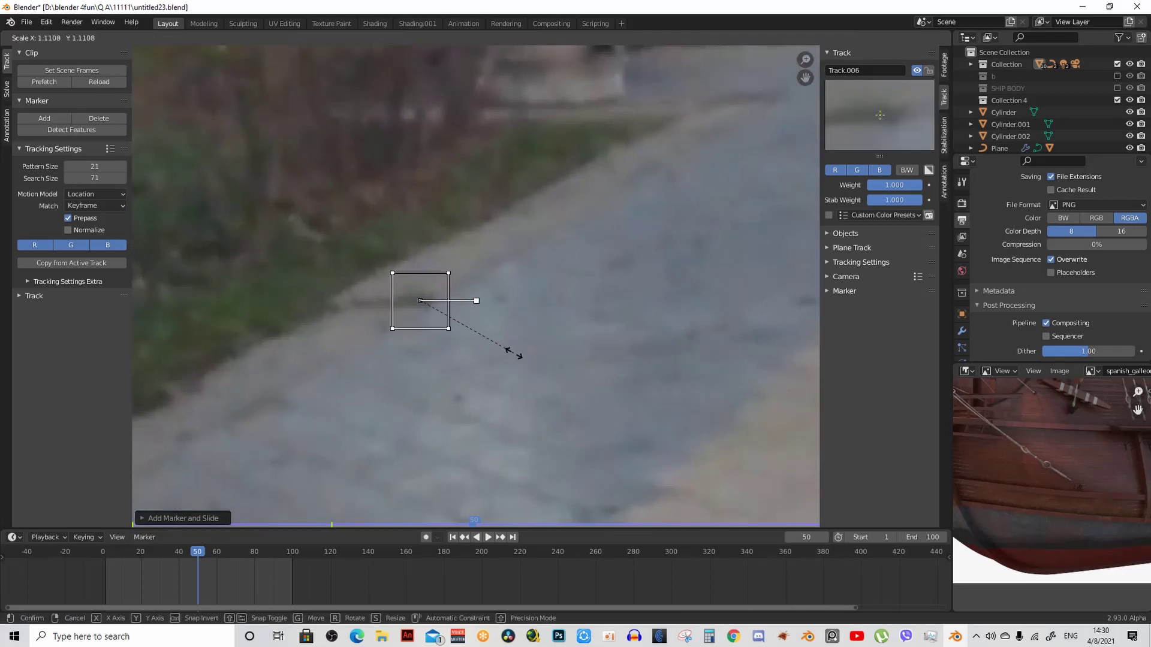
left_click(524, 361)
scroll(536, 307, "down", 2)
scroll(414, 294, "down", 2)
Step: Add Track.007 on top of the pale post and shrink it
scroll(414, 294, "down", 1)
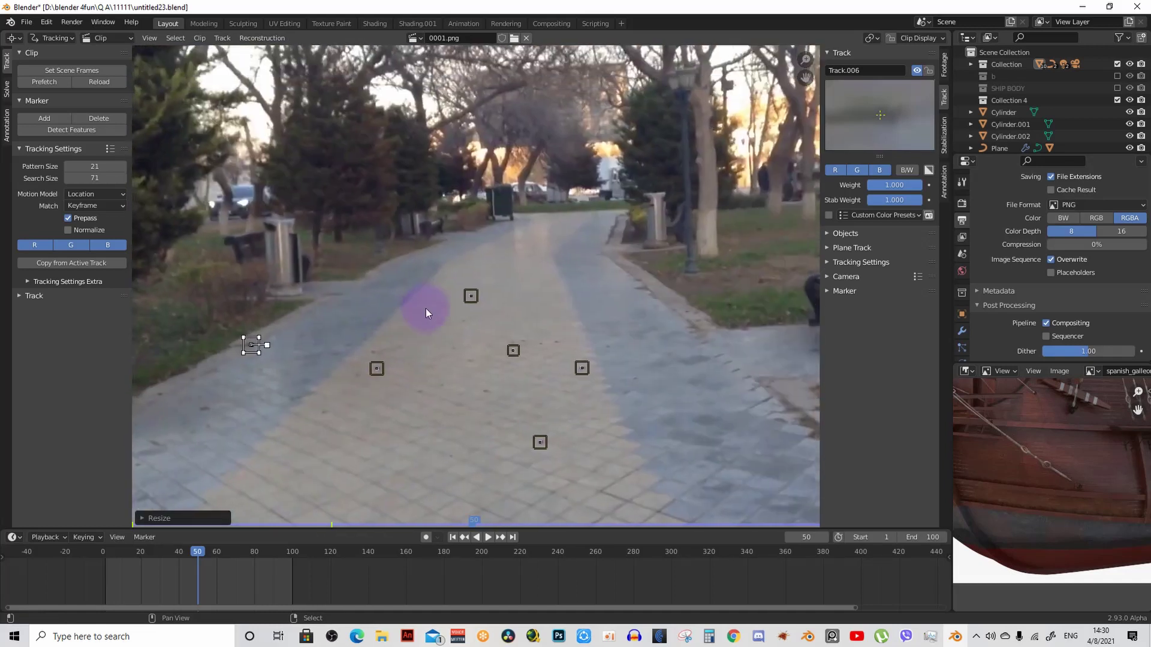
mouse_move(425, 309)
middle_mouse_down()
mouse_move(571, 249)
mouse_move(496, 293)
middle_mouse_up()
scroll(571, 249, "up", 3)
scroll(496, 294, "up", 2)
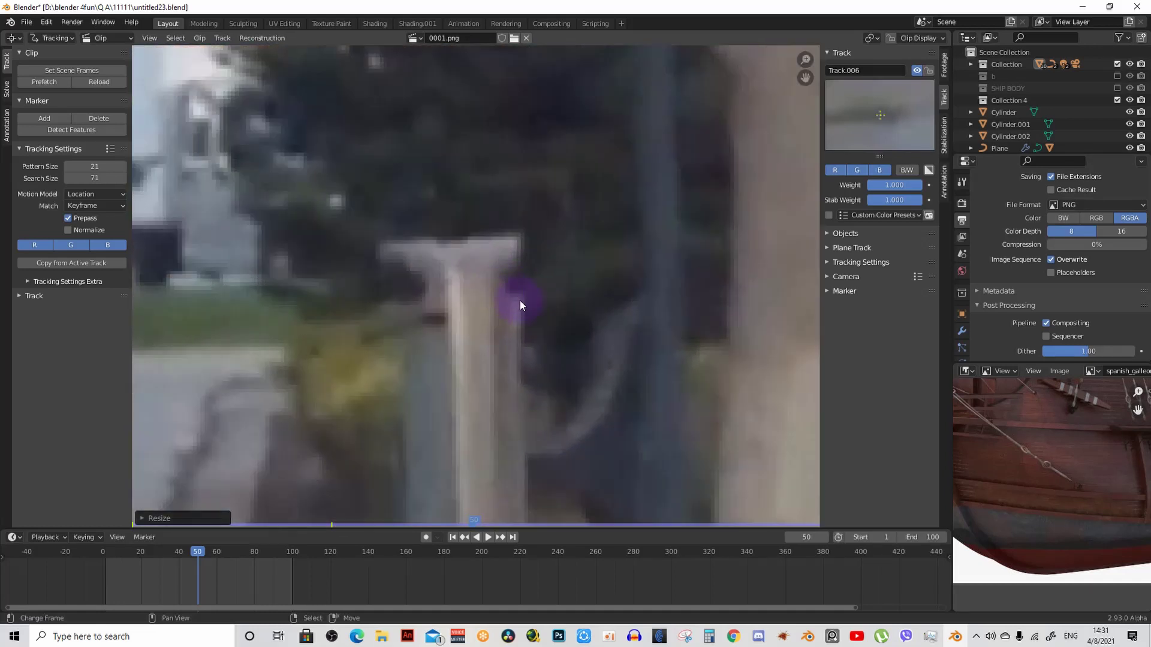
left_click(507, 293, "ctrl")
scroll(447, 333, "up", 2)
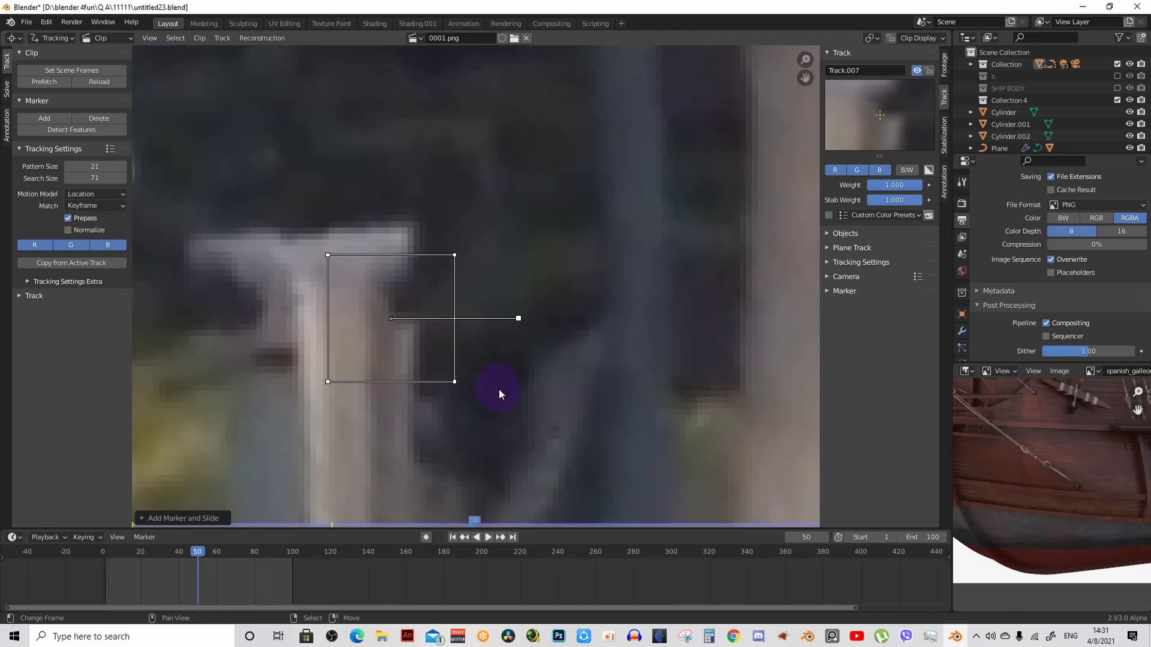
key("s")
left_click(472, 378)
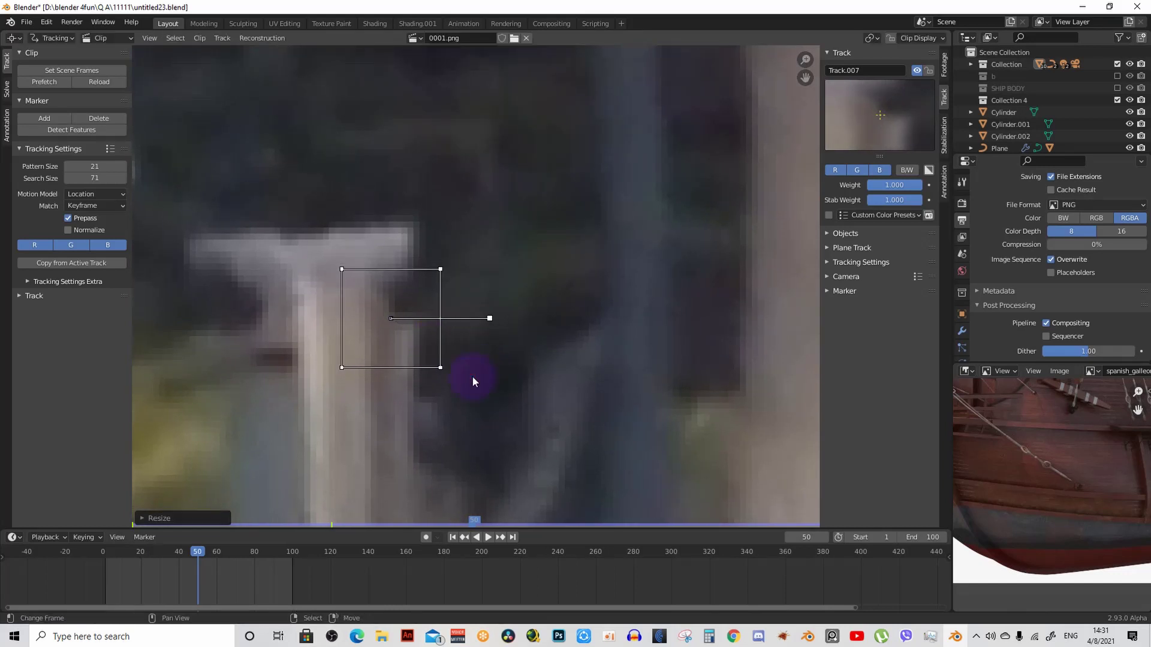
Step: Nudge the post marker sideways along X, shift it down, and resize it again
mouse_move(465, 364)
middle_mouse_down()
mouse_move(459, 400)
mouse_move(475, 396)
middle_mouse_up()
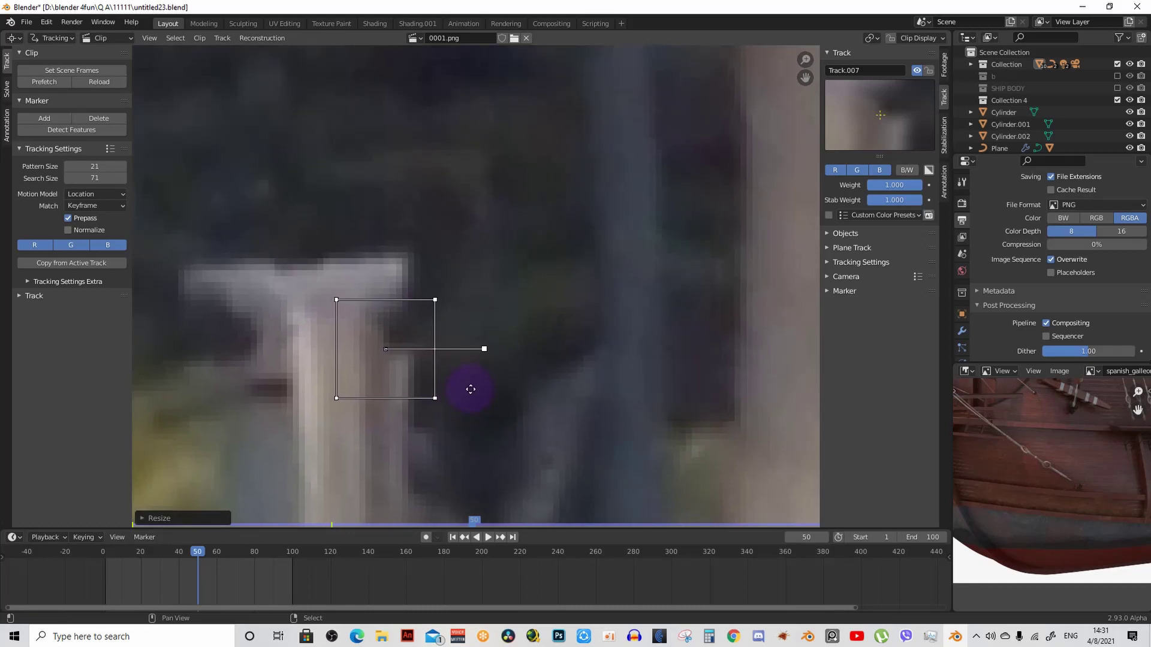
key("g")
key("x")
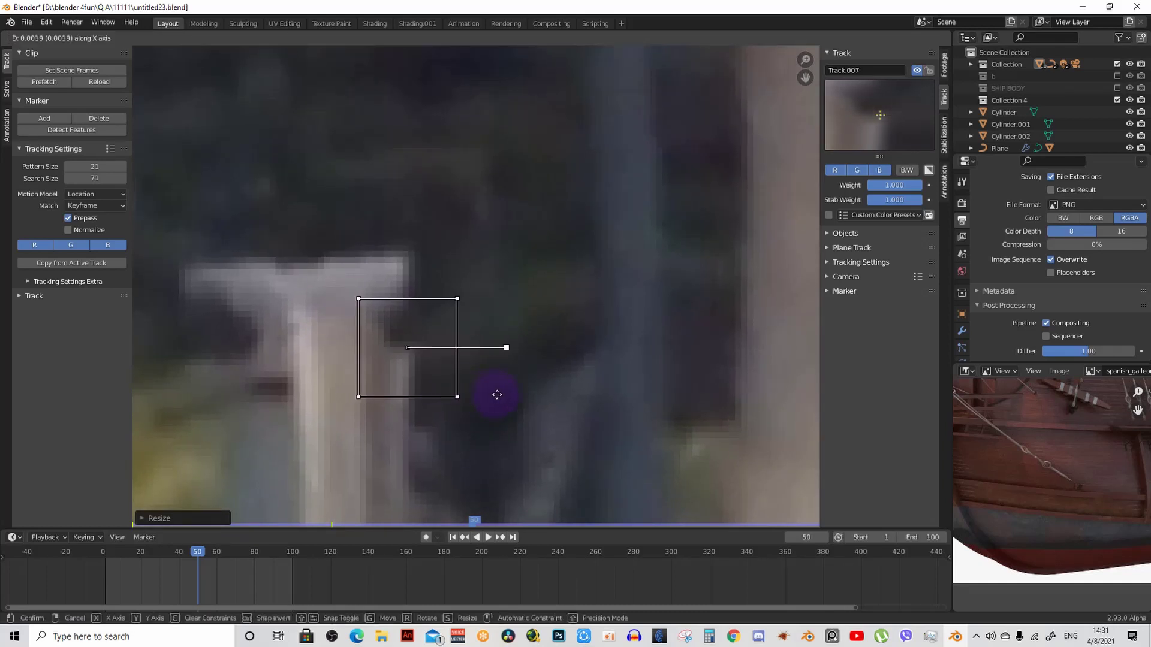
left_click(494, 397)
key("g")
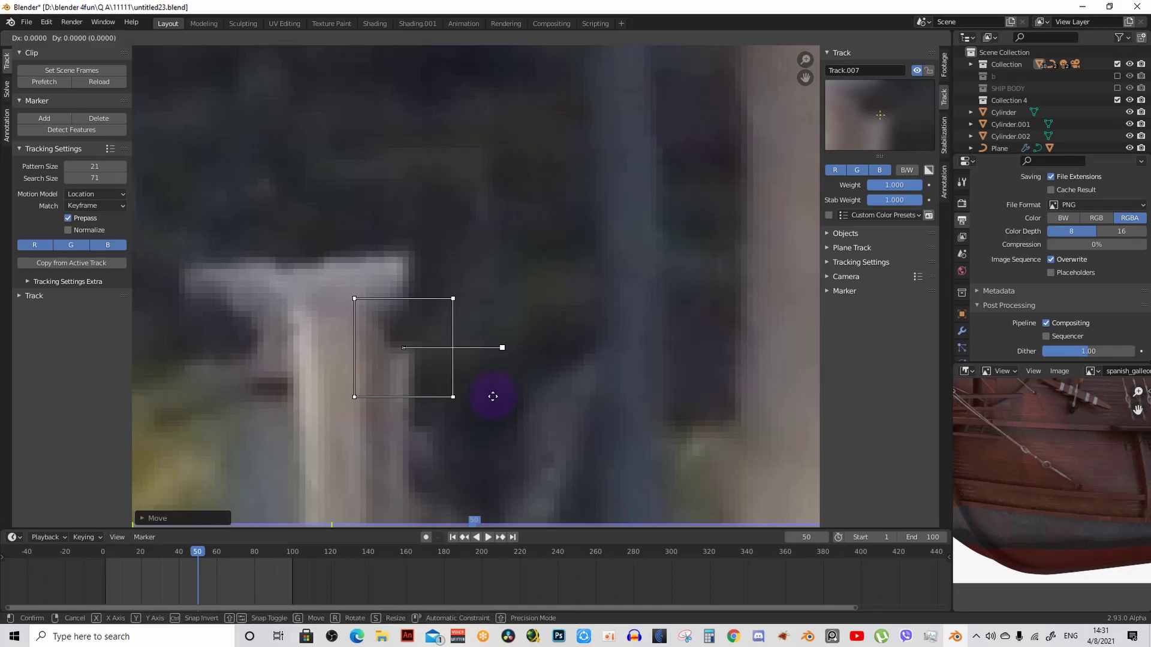
left_click(506, 451)
scroll(444, 388, "down", 2)
middle_click_drag(442, 385, 440, 339)
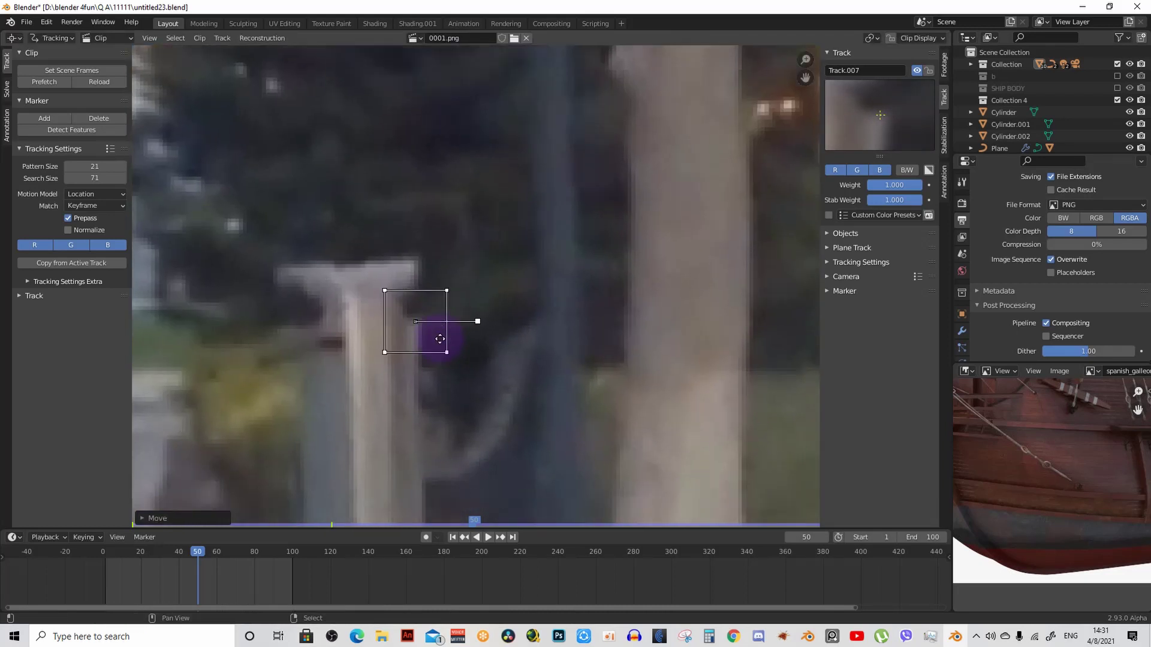
key("s")
left_click(431, 372)
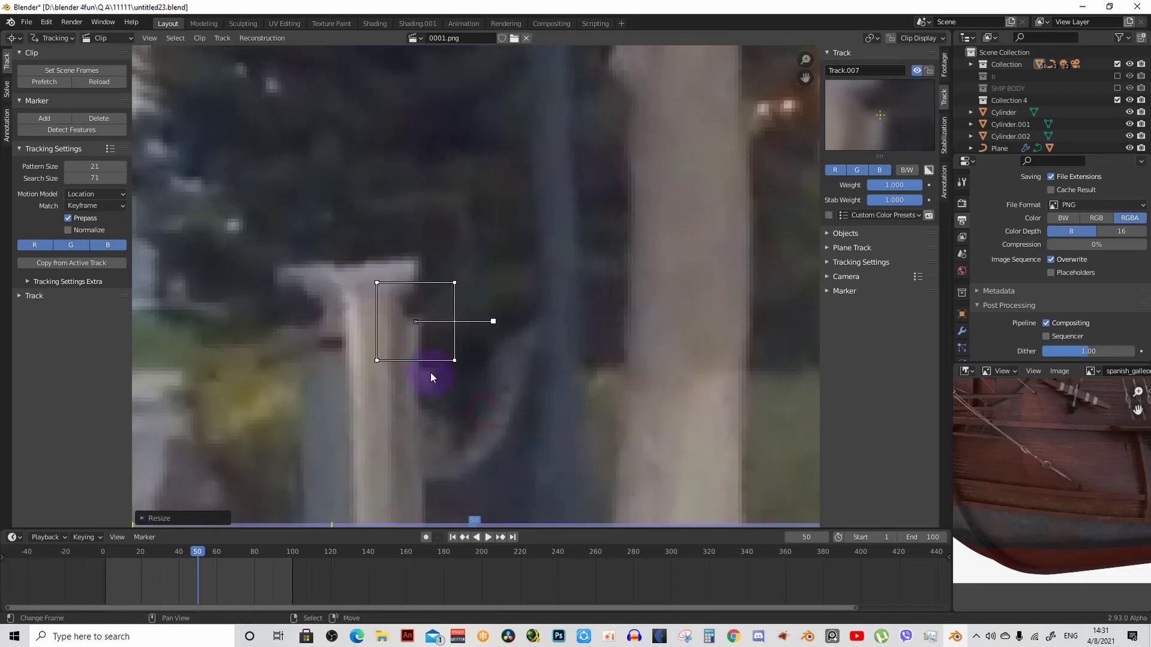
Step: Pan and zoom out to view the post marker within the wider scene
scroll(438, 373, "down", 5)
scroll(411, 324, "up", 4)
scroll(456, 299, "down", 2)
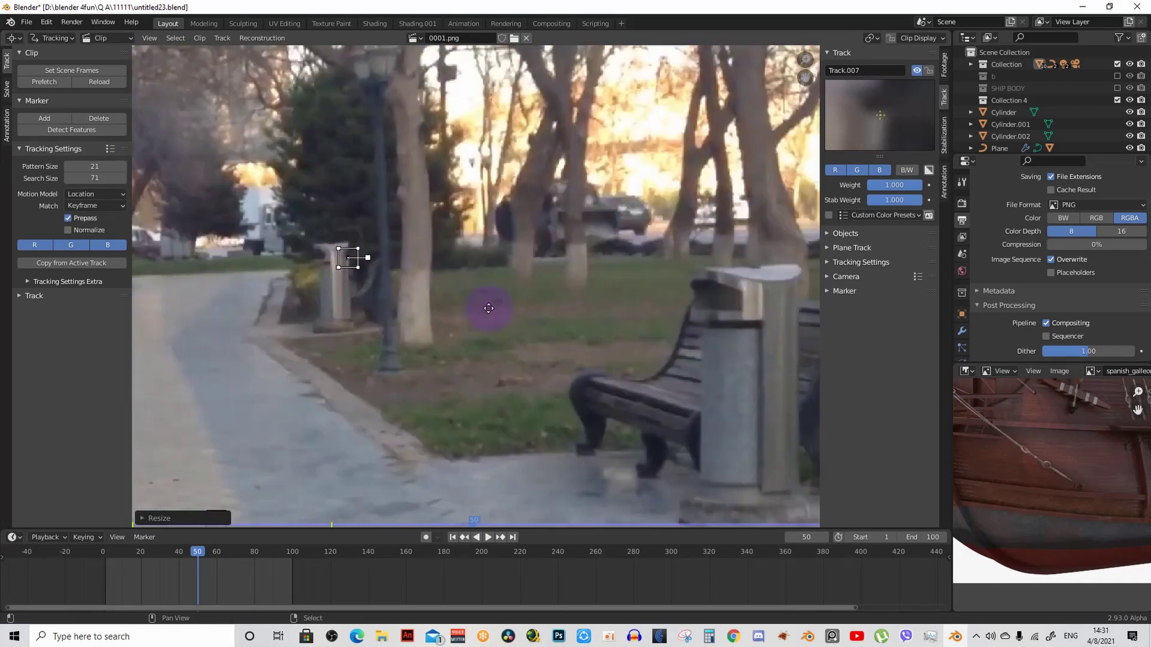
middle_click_drag(494, 310, 563, 440)
scroll(509, 330, "up", 5)
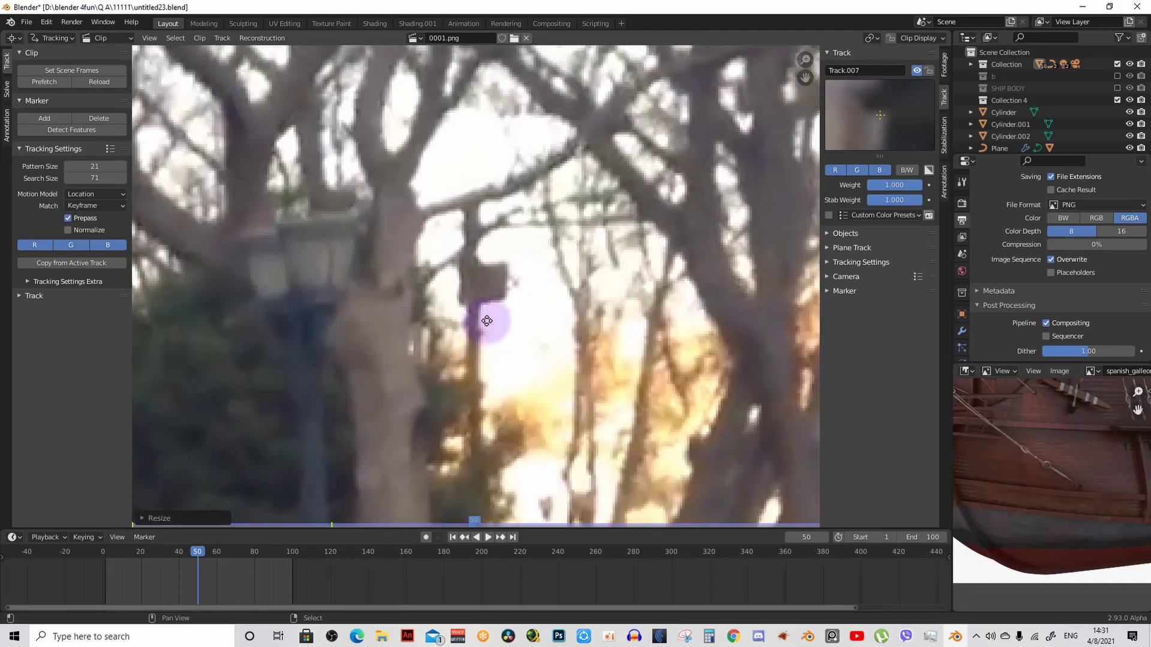
scroll(384, 330, "down", 4)
scroll(349, 280, "up", 1)
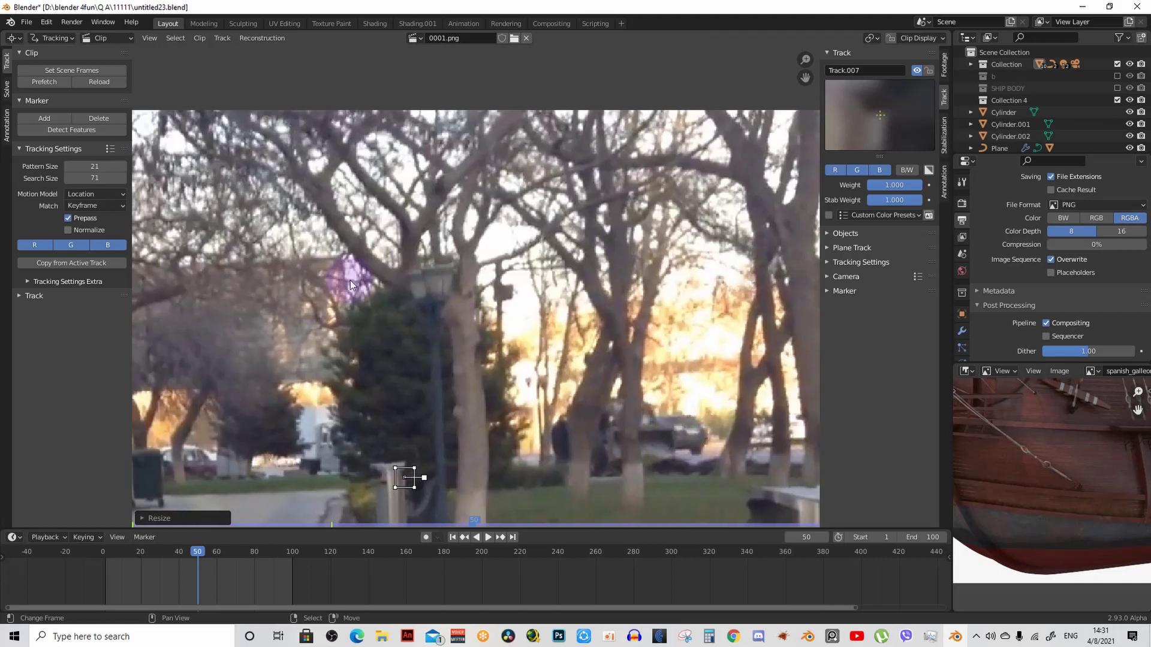
scroll(443, 327, "up", 1)
scroll(446, 278, "up", 2)
scroll(447, 274, "down", 2)
scroll(542, 210, "down", 3)
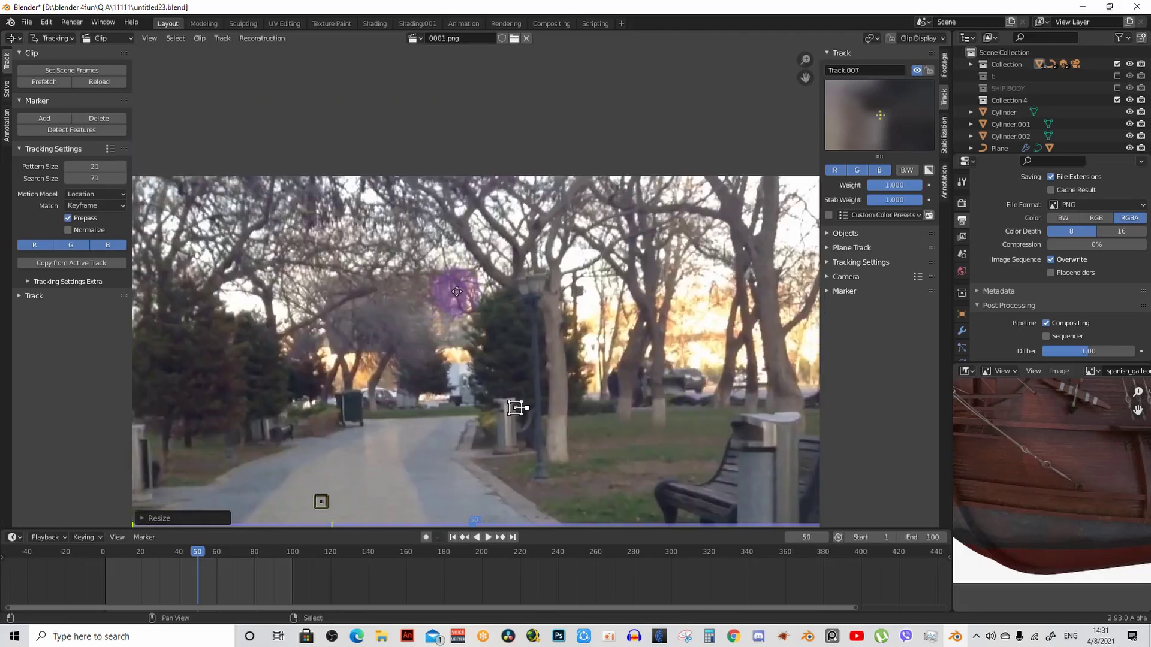
scroll(444, 289, "up", 3)
scroll(481, 261, "up", 1)
scroll(481, 261, "up", 2)
Step: Place Track.008 at the base of the dark bin beside the road
scroll(542, 380, "up", 2)
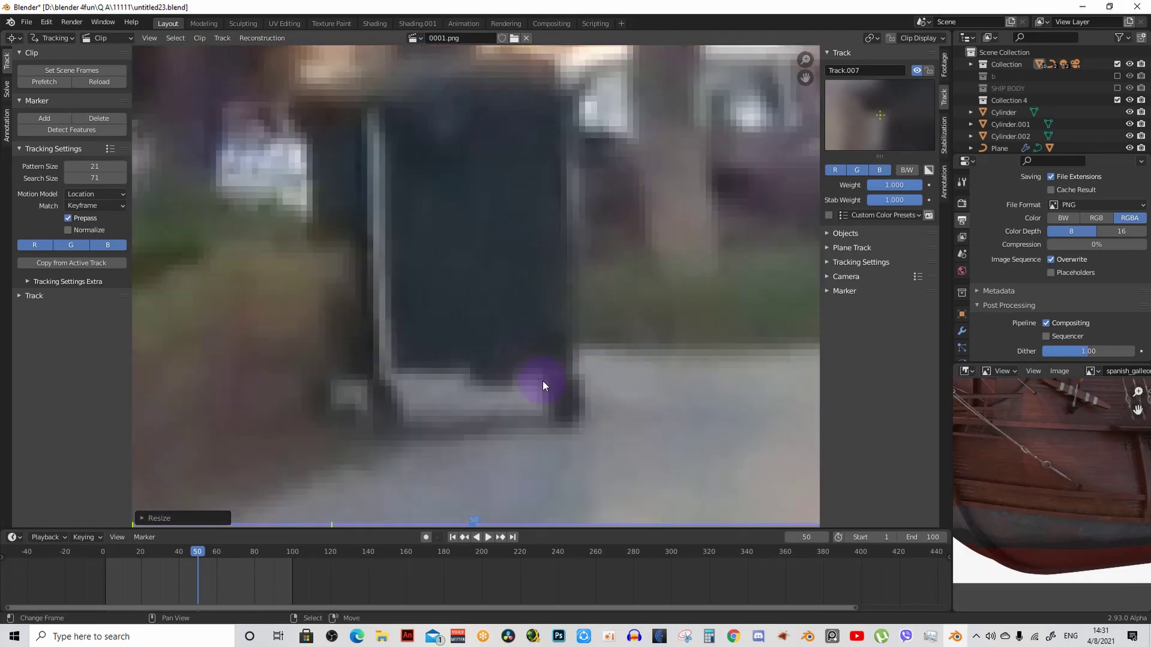
left_click(562, 401, "ctrl")
scroll(566, 395, "down", 1)
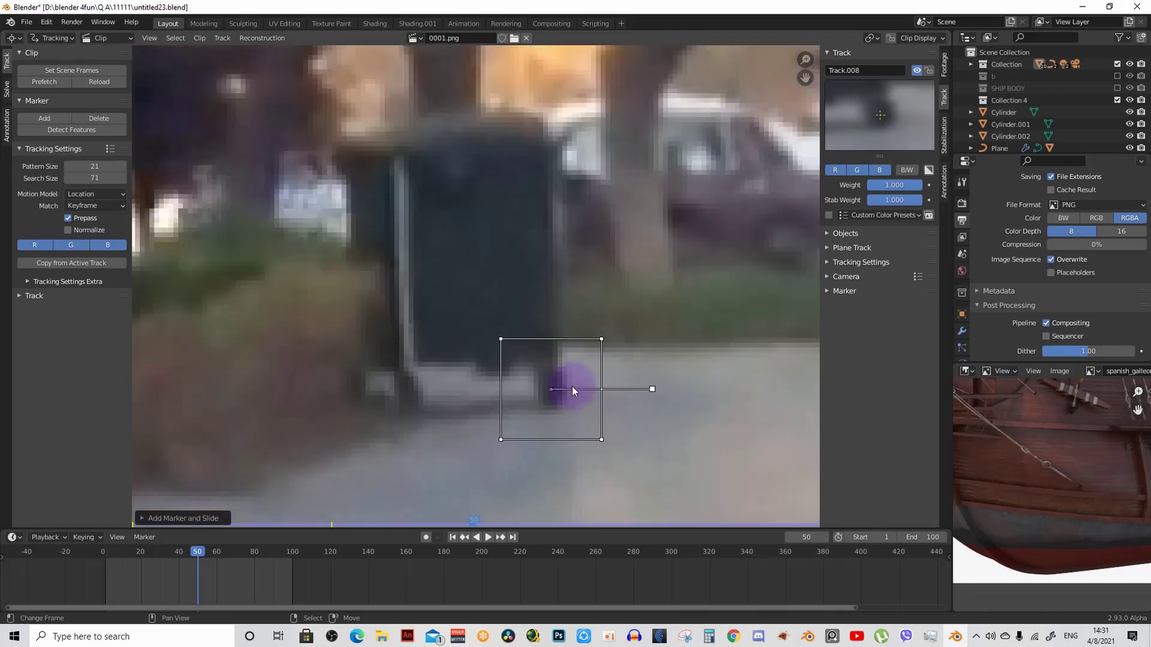
scroll(572, 386, "down", 3)
scroll(534, 376, "down", 3)
scroll(263, 394, "up", 1)
scroll(348, 360, "up", 1)
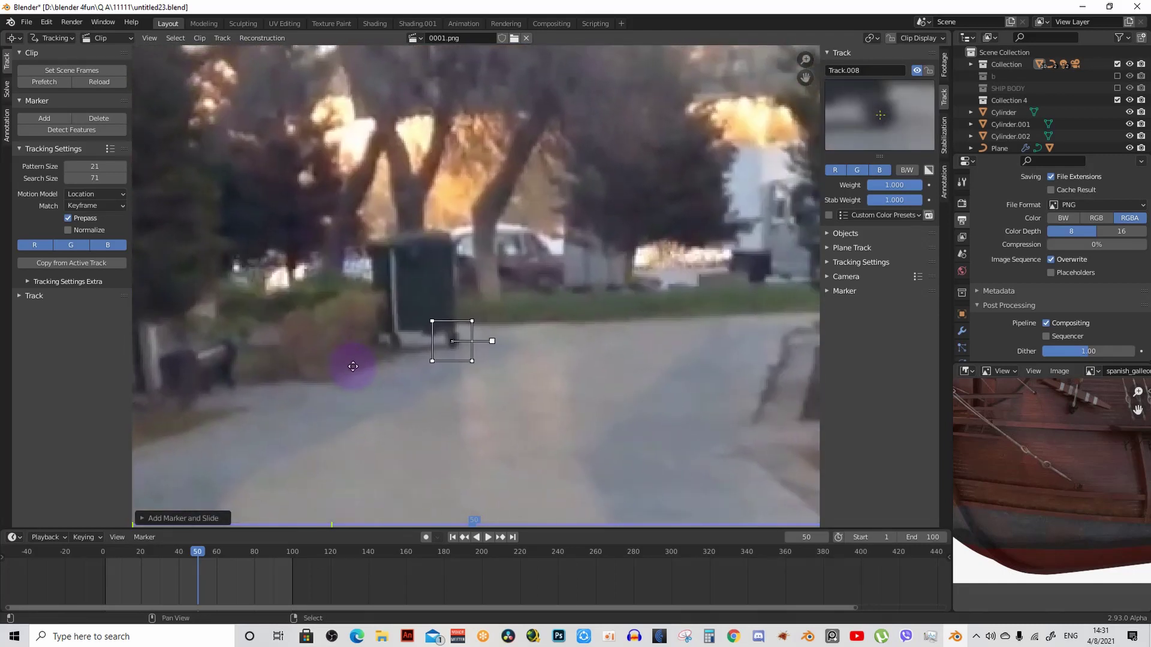
Step: Pan across the street and back to frame a close-up of the bin marker
middle_click_drag(567, 264, 501, 281)
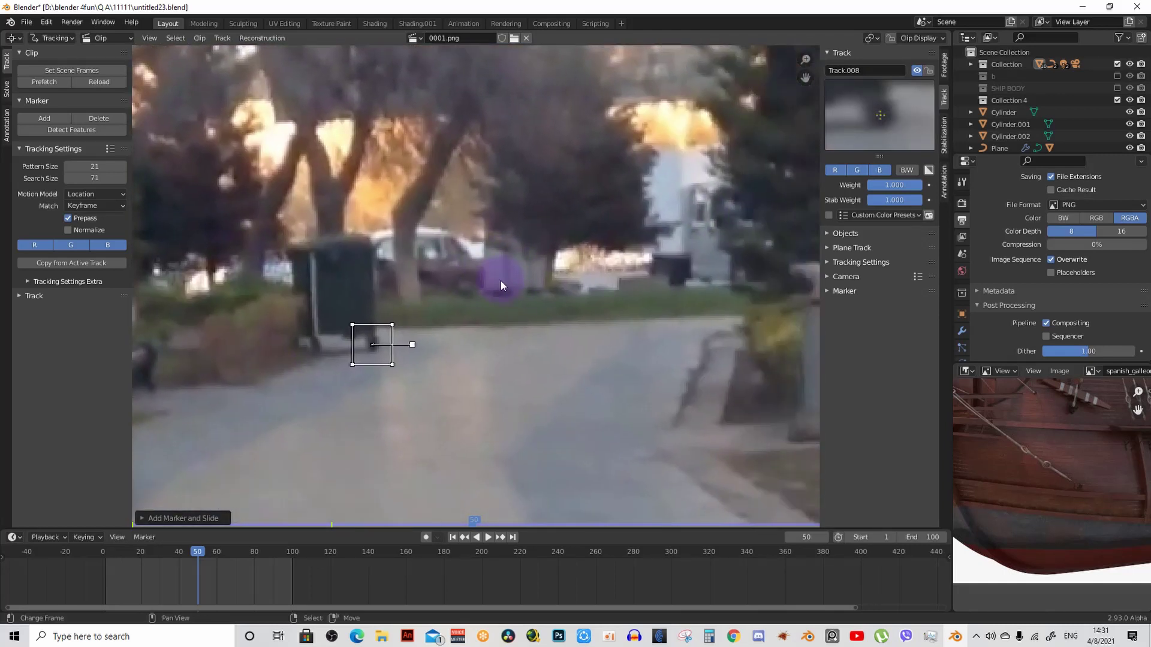
scroll(632, 272, "up", 1)
scroll(518, 301, "up", 1)
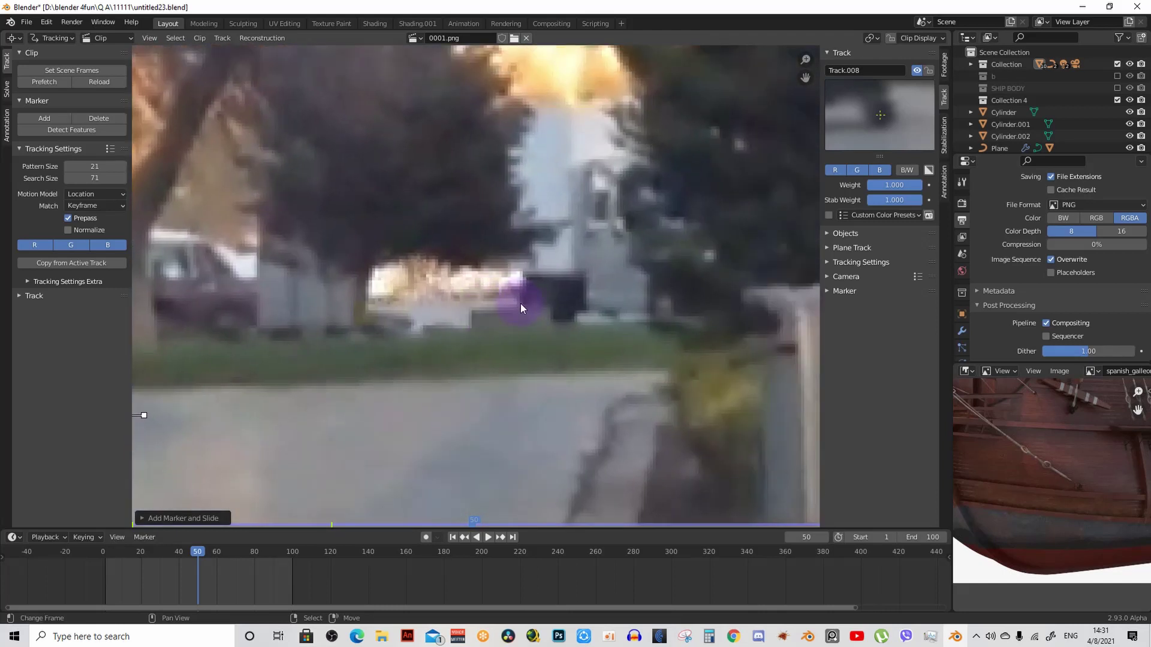
scroll(520, 303, "down", 2)
scroll(391, 332, "down", 1)
middle_click_drag(391, 331, 613, 278)
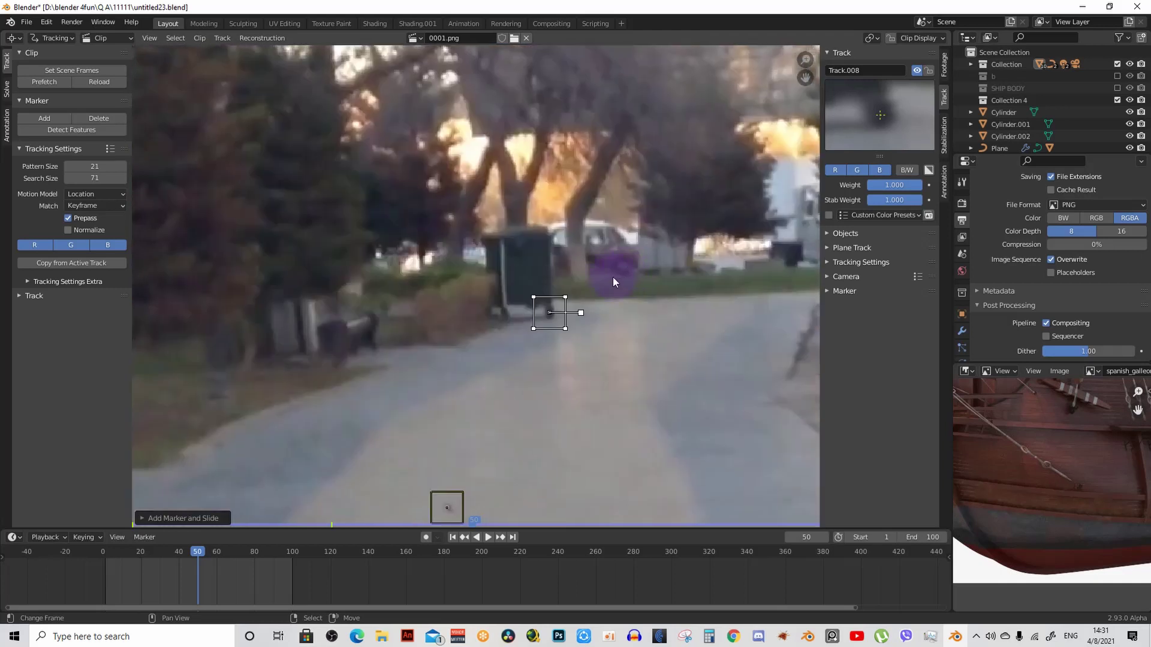
scroll(654, 258, "up", 3)
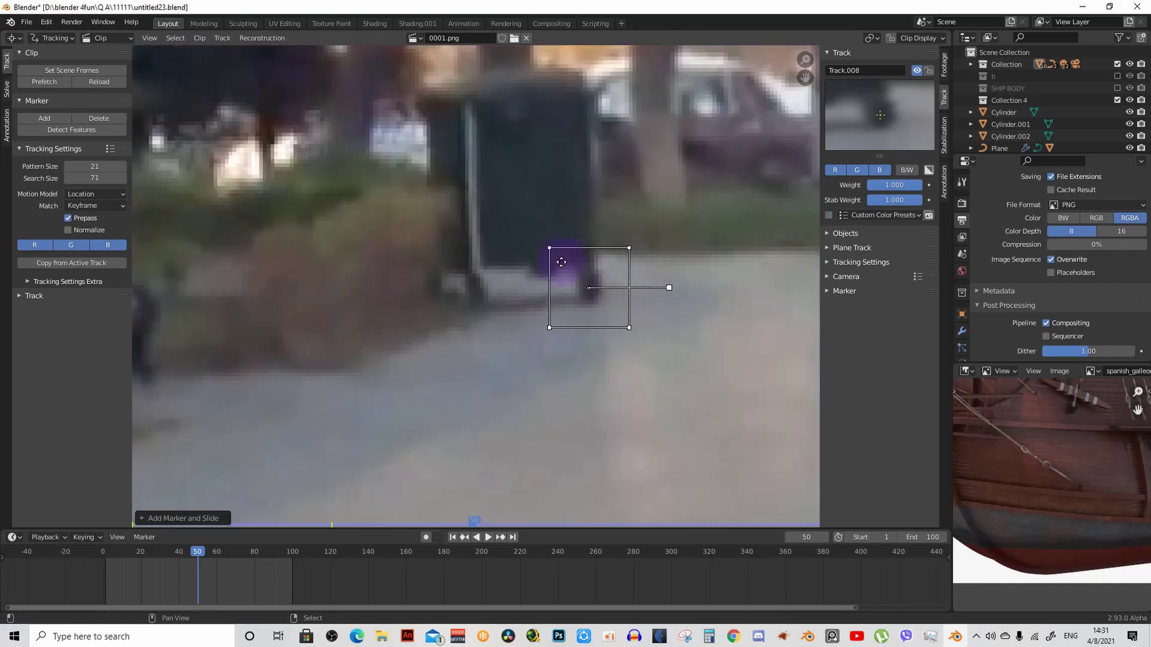
middle_click_drag(488, 125, 470, 202)
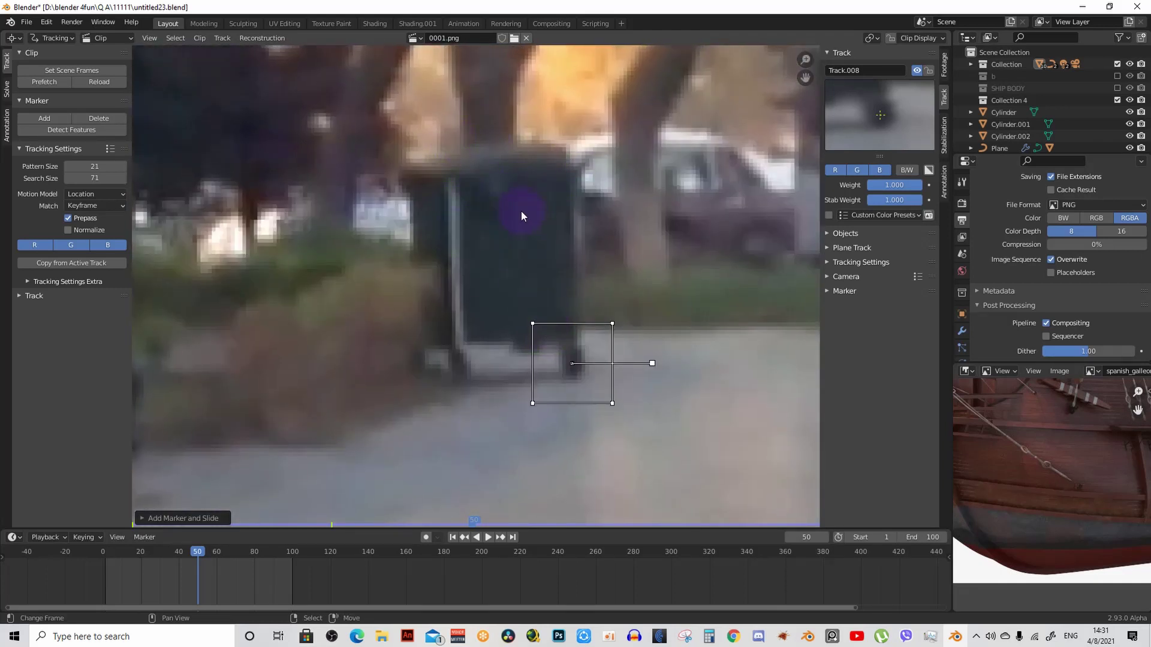
scroll(520, 211, "down", 5)
scroll(479, 260, "up", 2)
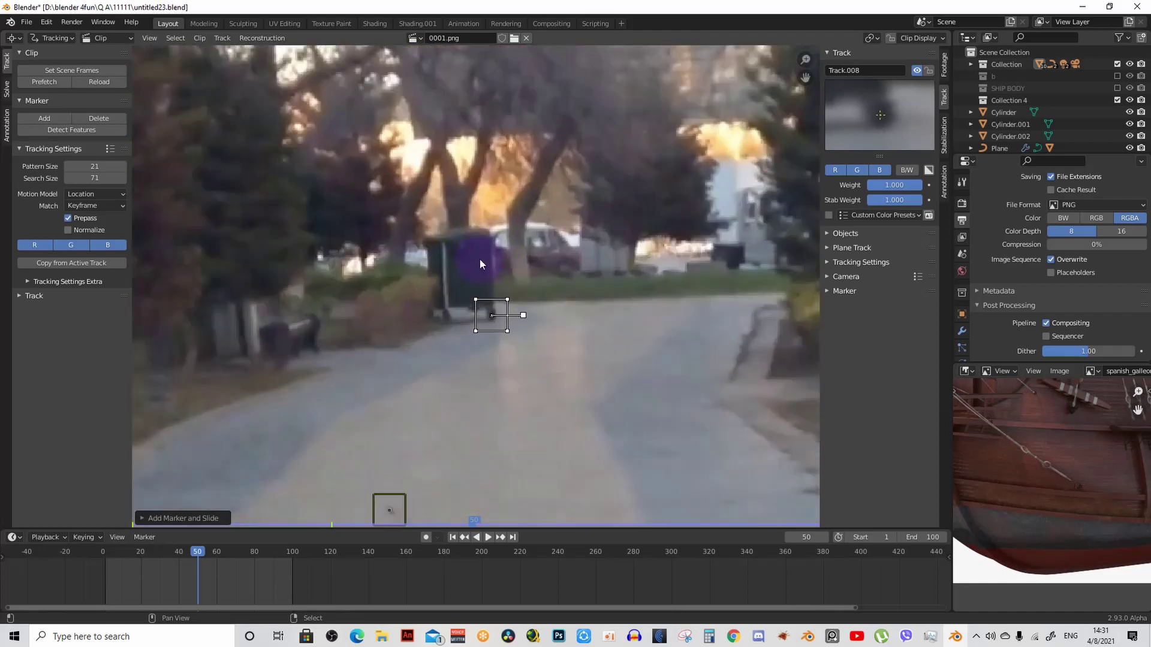
scroll(475, 281, "up", 2)
Step: Pan across the road and up to the curb to check neighbouring markers
middle_click_drag(475, 285, 401, 282)
scroll(516, 284, "down", 1)
middle_click_drag(515, 285, 500, 287)
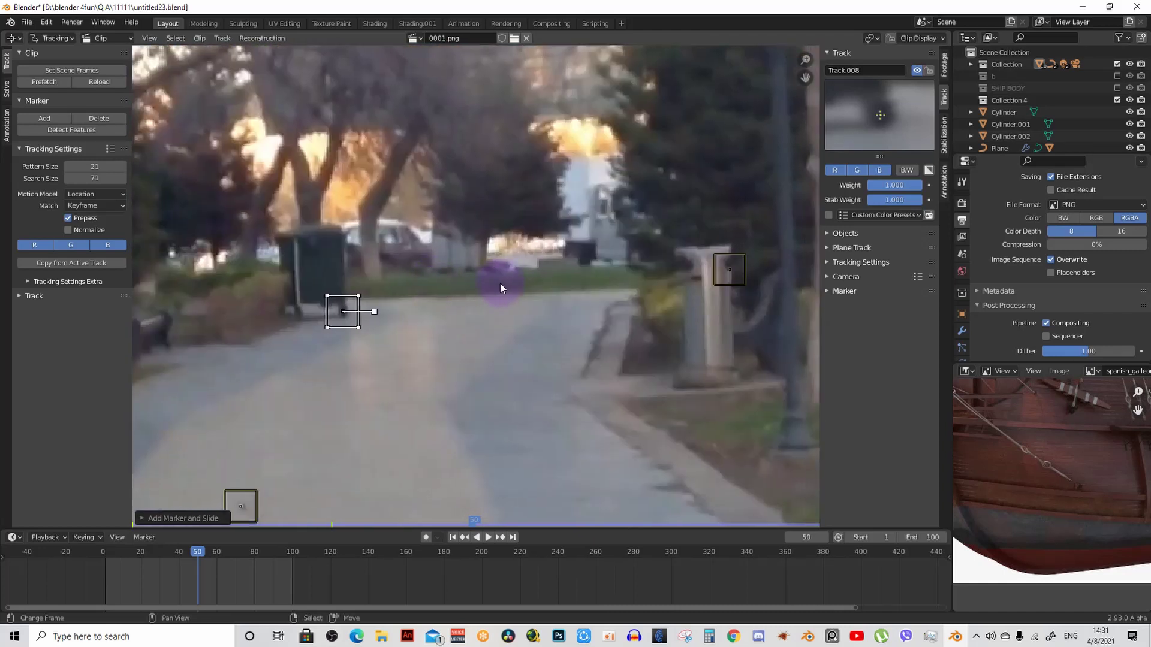
scroll(628, 286, "up", 2)
mouse_move(627, 288)
middle_mouse_down()
mouse_move(592, 329)
mouse_move(566, 267)
middle_mouse_up()
scroll(557, 332, "down", 2)
scroll(566, 267, "down", 2)
middle_click_drag(592, 312, 617, 193)
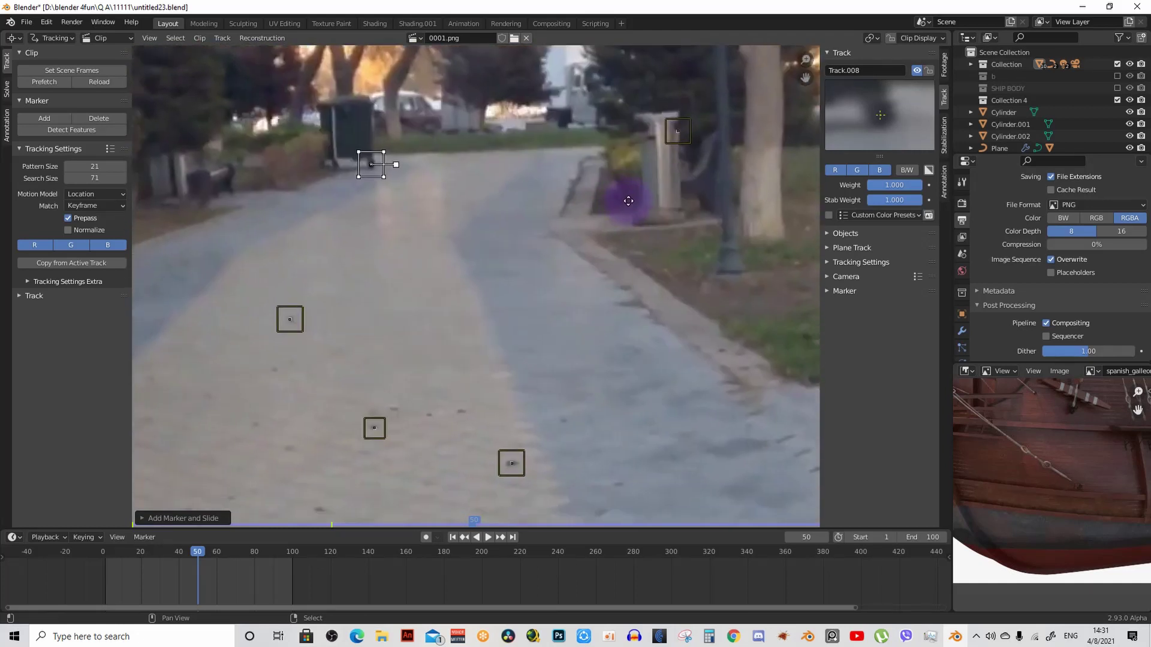
scroll(555, 258, "up", 4)
scroll(563, 280, "up", 2)
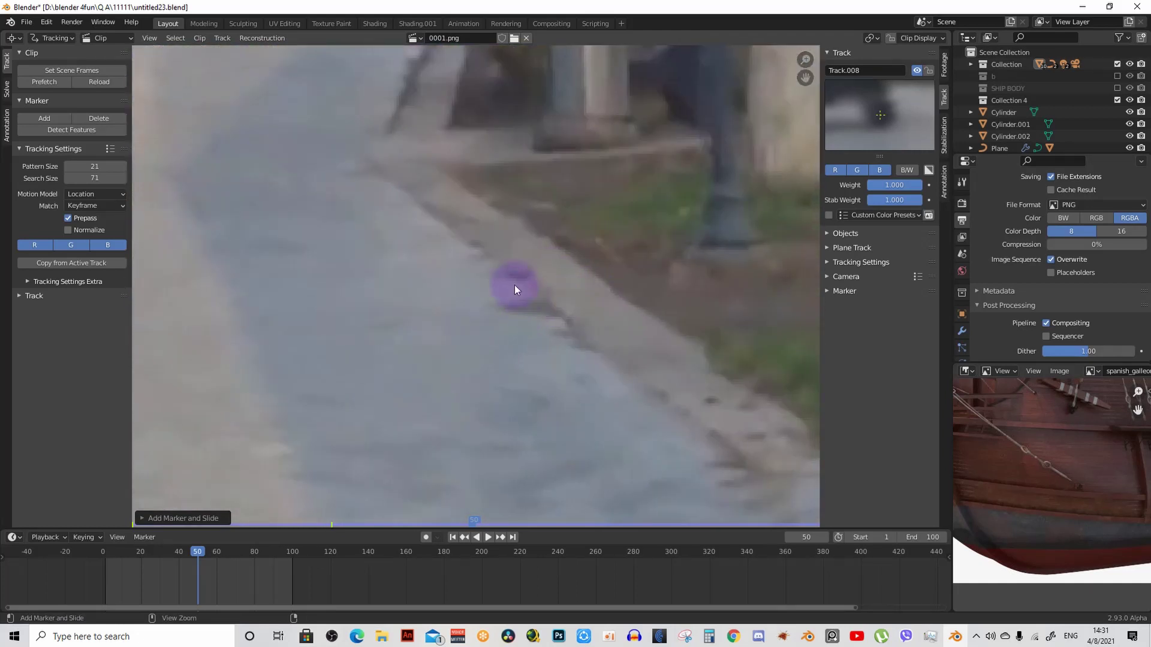
Step: Place a marker on the curb edge, reposition its pattern box and scale it up slightly
scroll(584, 317, "down", 4)
scroll(516, 278, "up", 4)
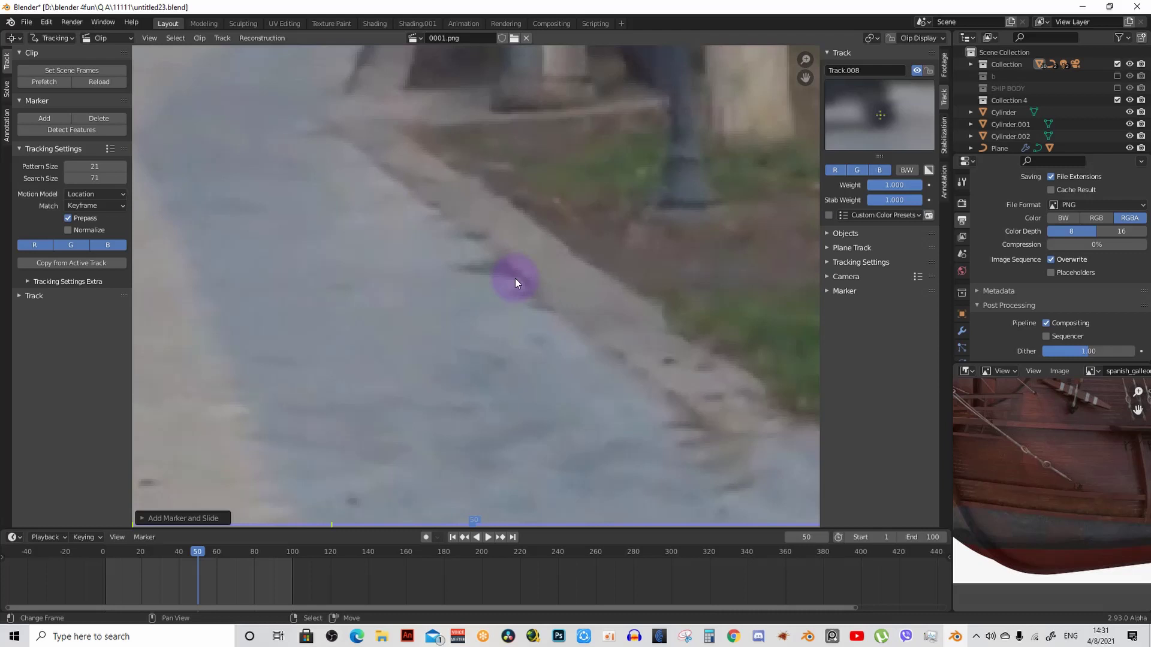
left_click(485, 267, "ctrl")
scroll(485, 269, "up", 3)
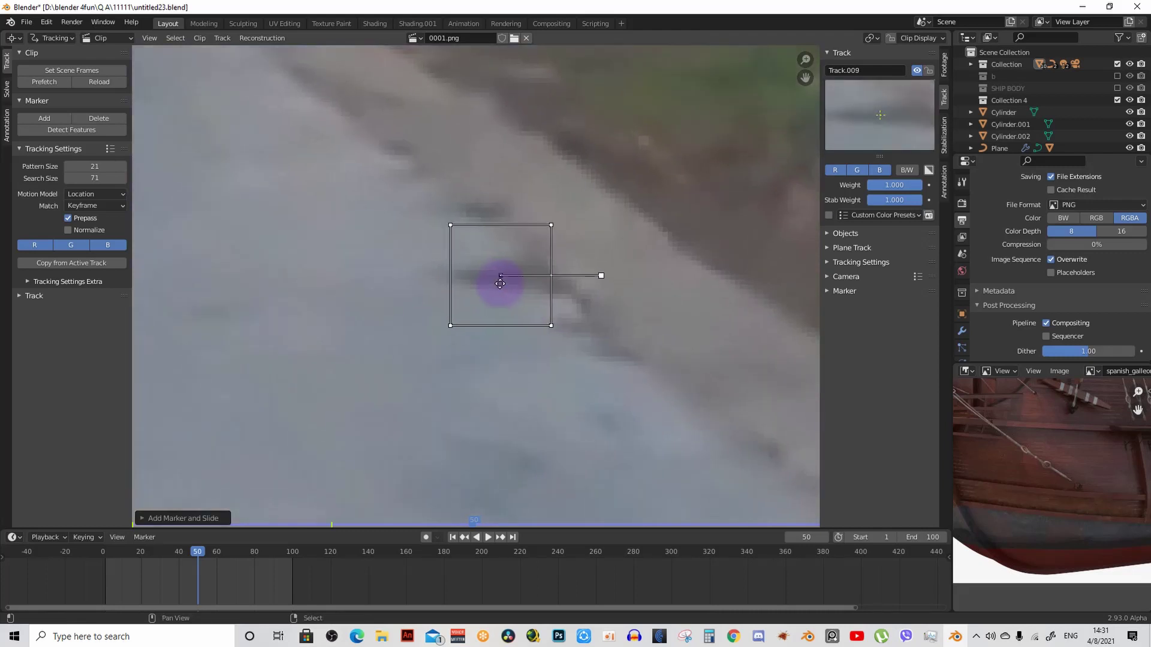
left_click_drag(547, 304, 450, 329)
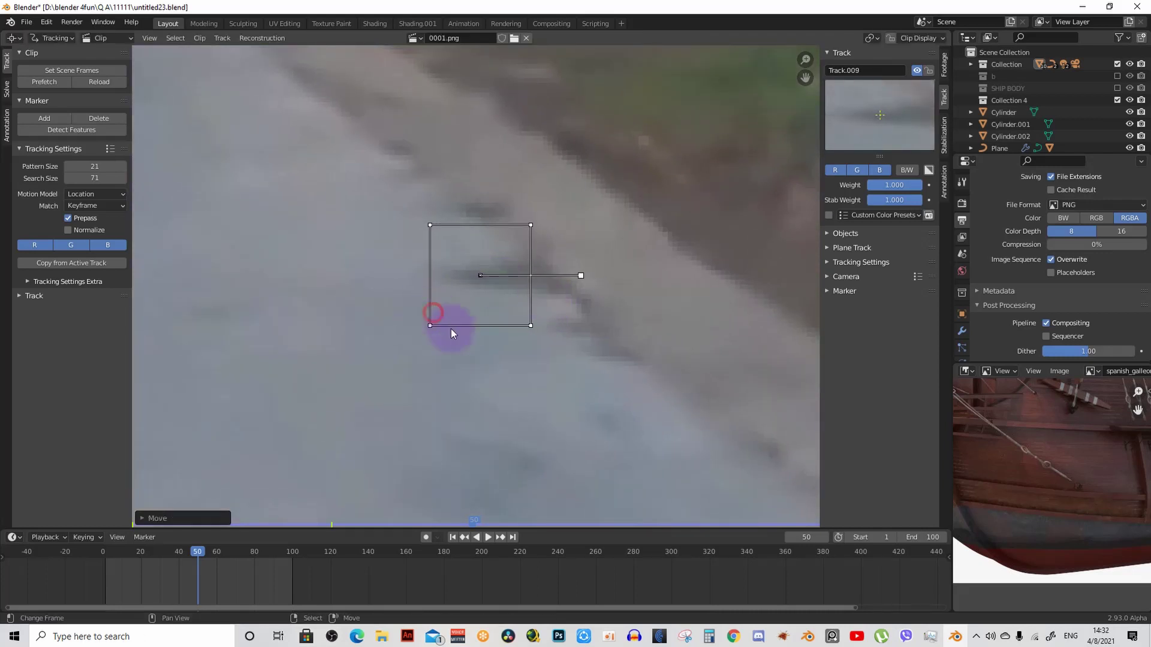
key("s")
Step: Add Track.010 on top of the bin beside the path and nudge it into place
scroll(703, 313, "down", 5)
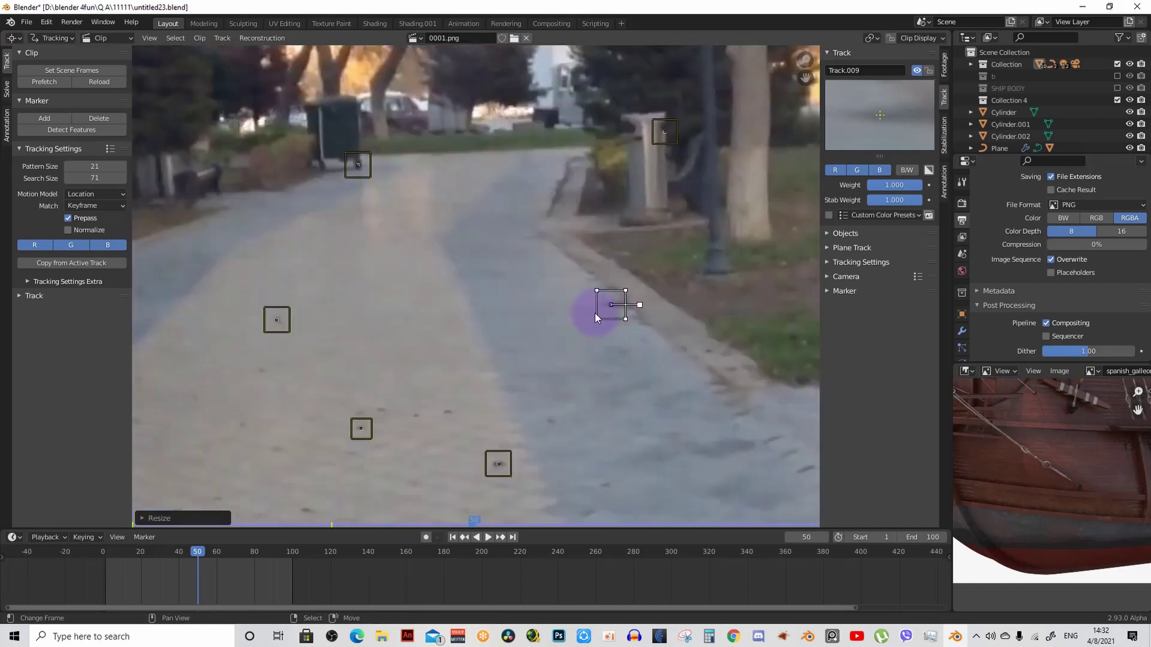
scroll(606, 300, "down", 2)
middle_click_drag(649, 277, 384, 342)
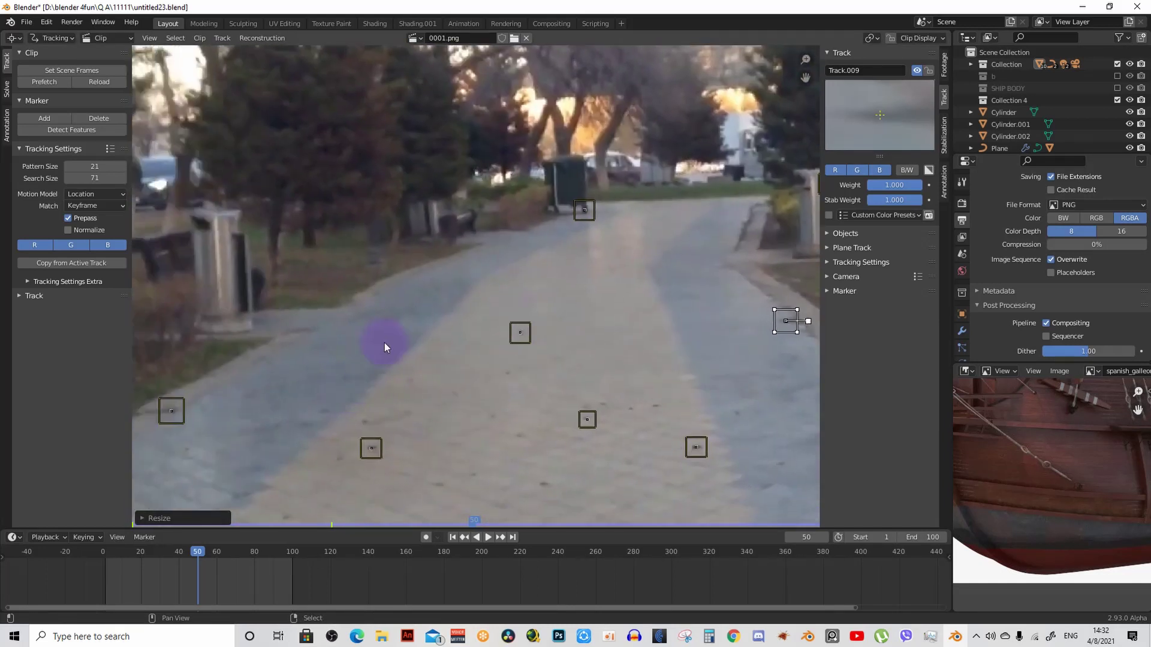
scroll(545, 304, "down", 3)
scroll(491, 292, "up", 2)
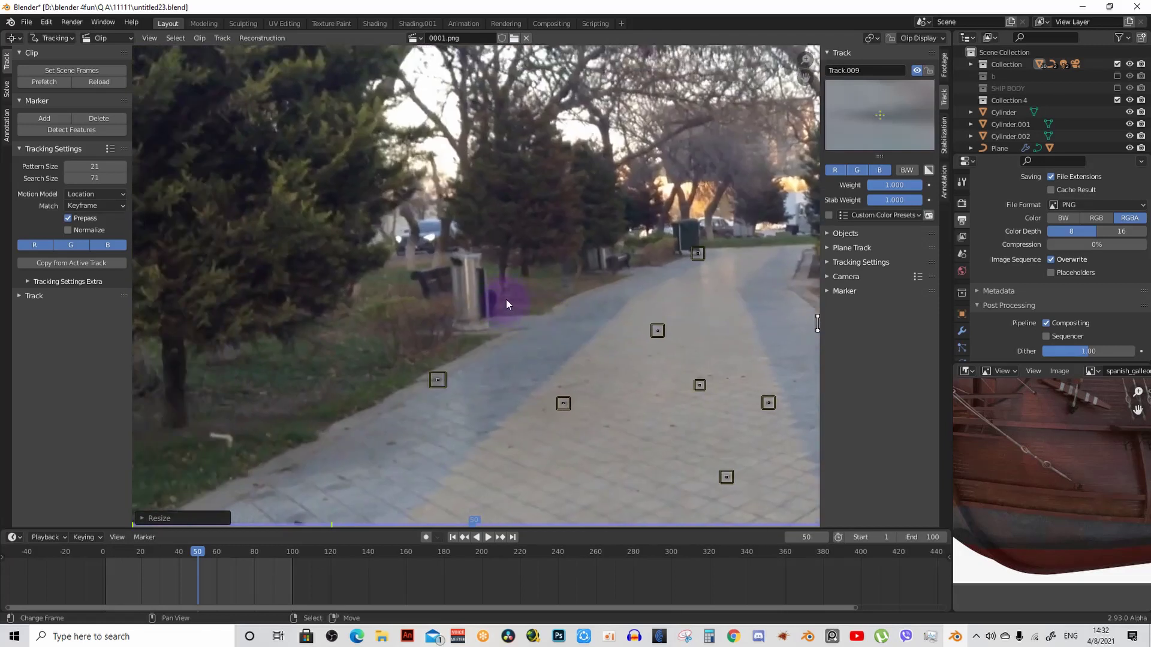
scroll(502, 300, "up", 5)
scroll(480, 295, "up", 1)
middle_click_drag(511, 312, 546, 408)
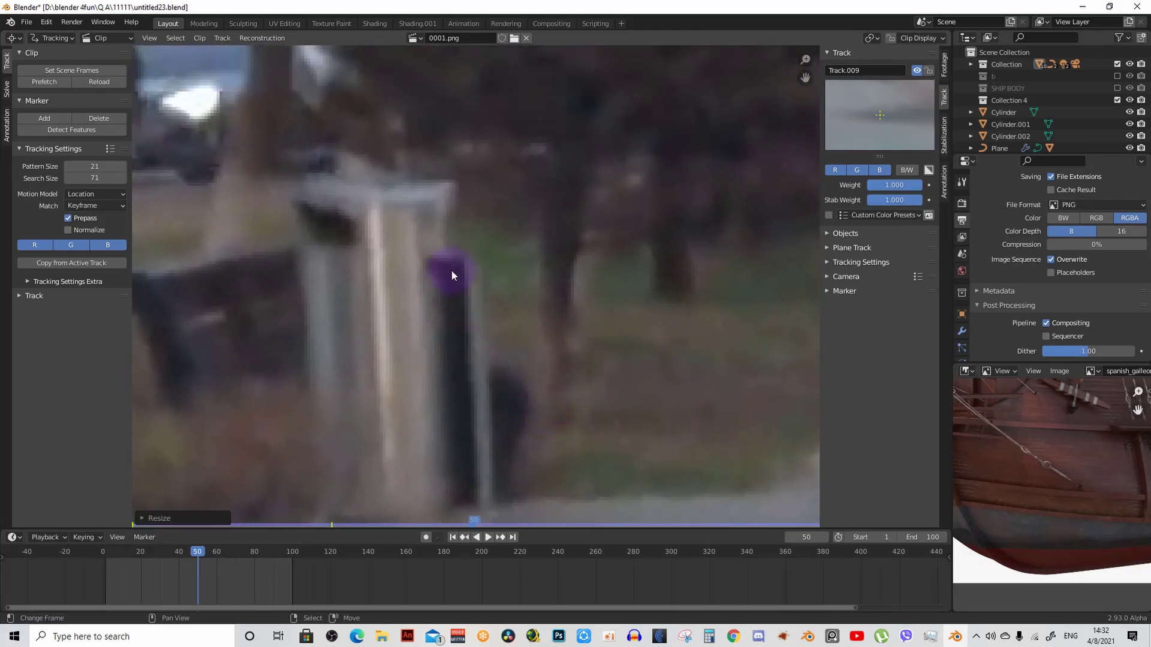
scroll(452, 275, "down", 3)
scroll(434, 314, "up", 3)
left_click(444, 301, "ctrl")
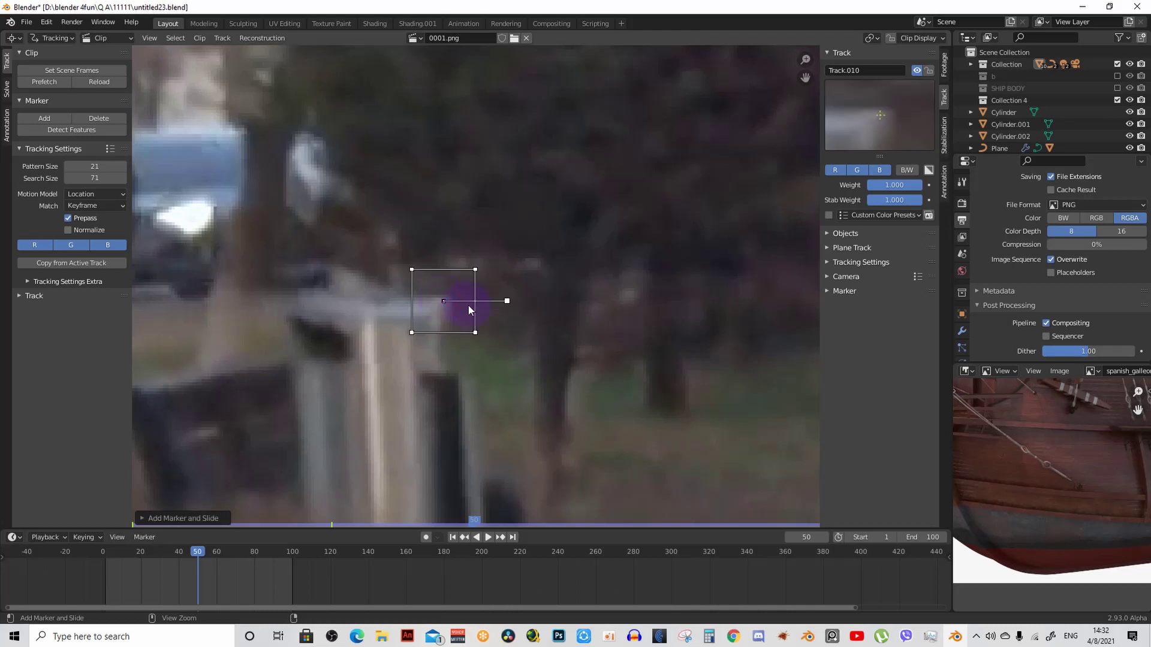
key("g")
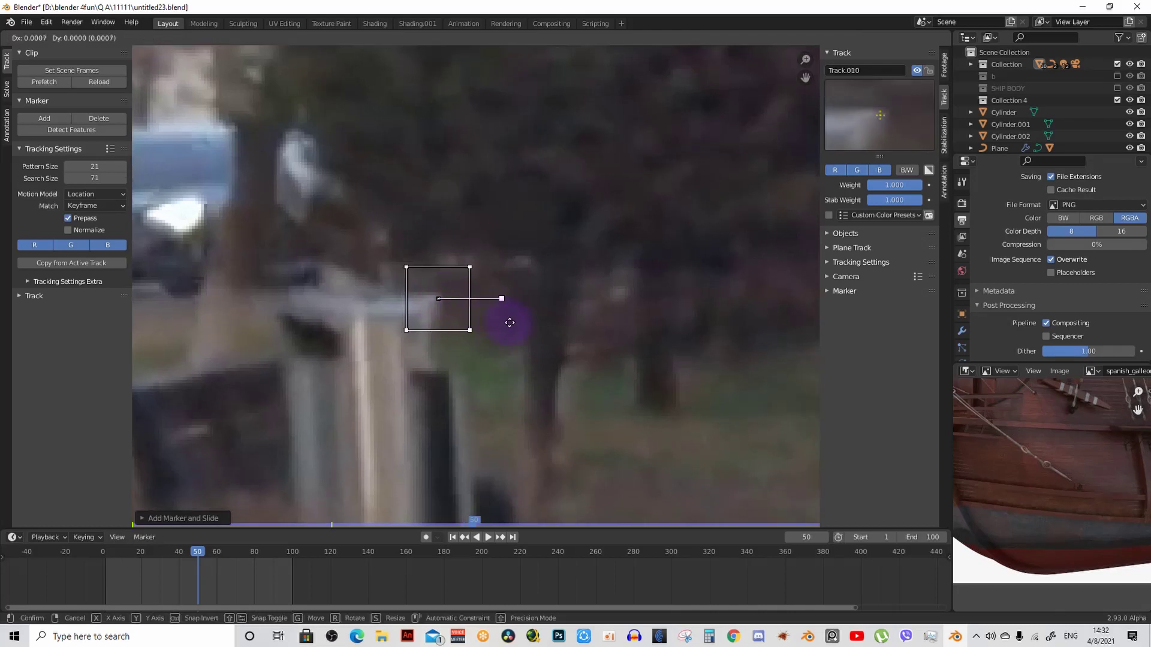
left_click(514, 322)
Step: Zoom out over the whole footage and bring the bench on the right into view
scroll(512, 324, "down", 3)
scroll(546, 312, "up", 1)
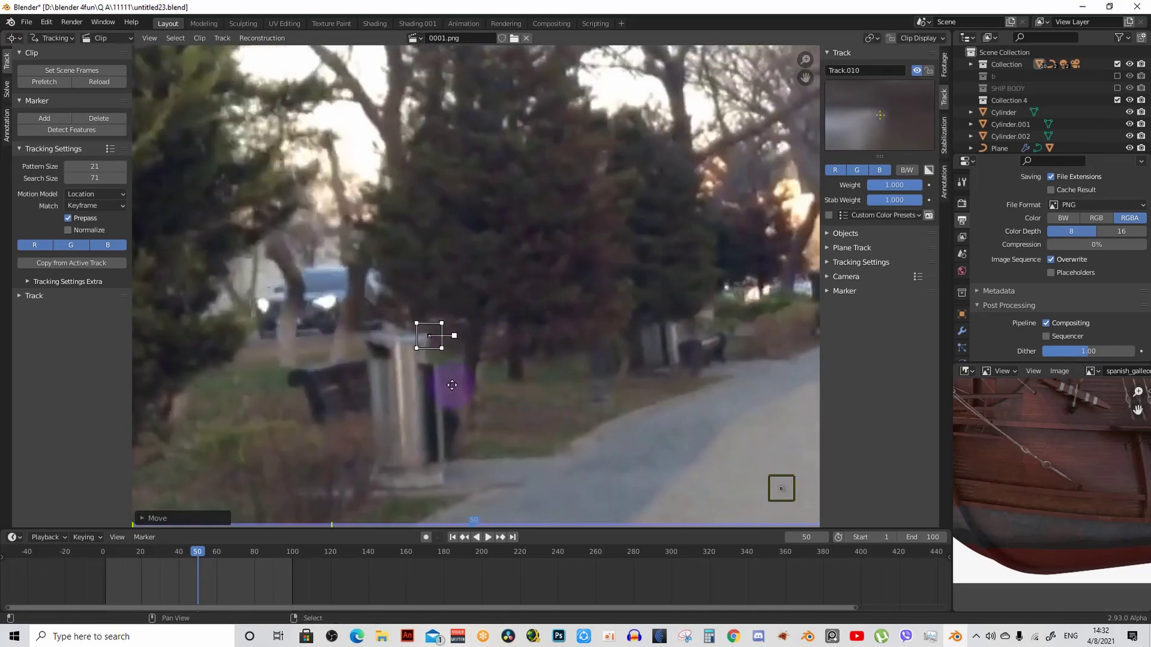
scroll(502, 325, "up", 2)
scroll(502, 326, "down", 1)
scroll(400, 309, "down", 2)
scroll(395, 315, "down", 2)
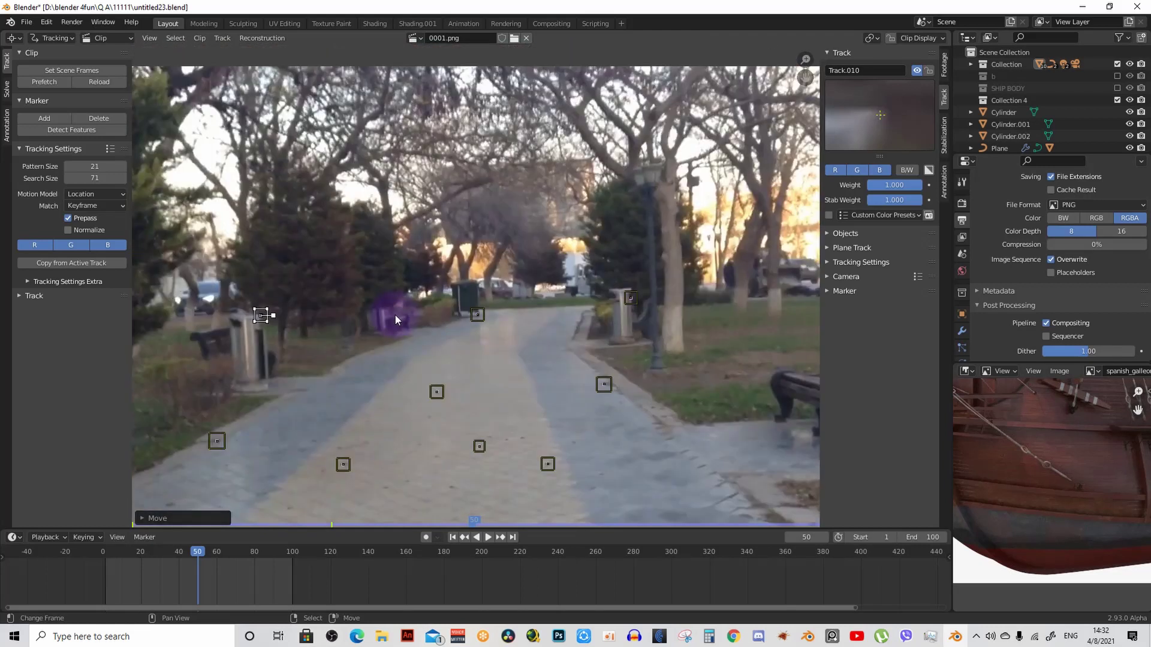
scroll(407, 326, "down", 1)
scroll(422, 337, "up", 4)
scroll(411, 334, "down", 3)
middle_click_drag(468, 363, 495, 307)
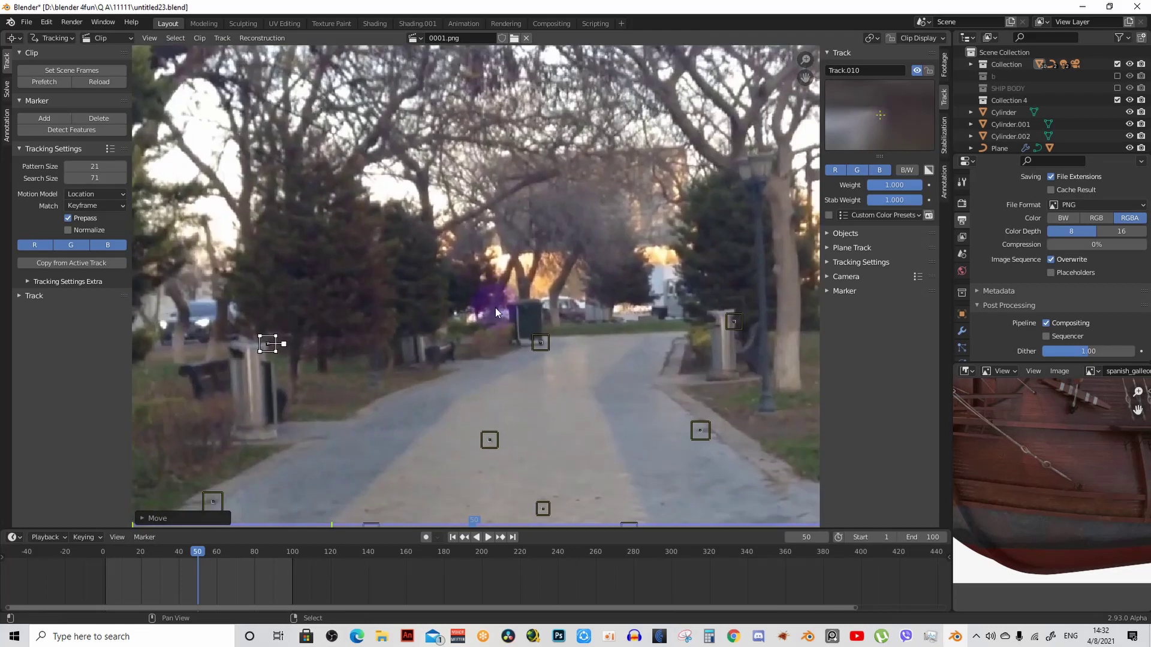
scroll(496, 308, "down", 3)
scroll(480, 252, "up", 3)
scroll(504, 270, "up", 3)
scroll(511, 294, "up", 1)
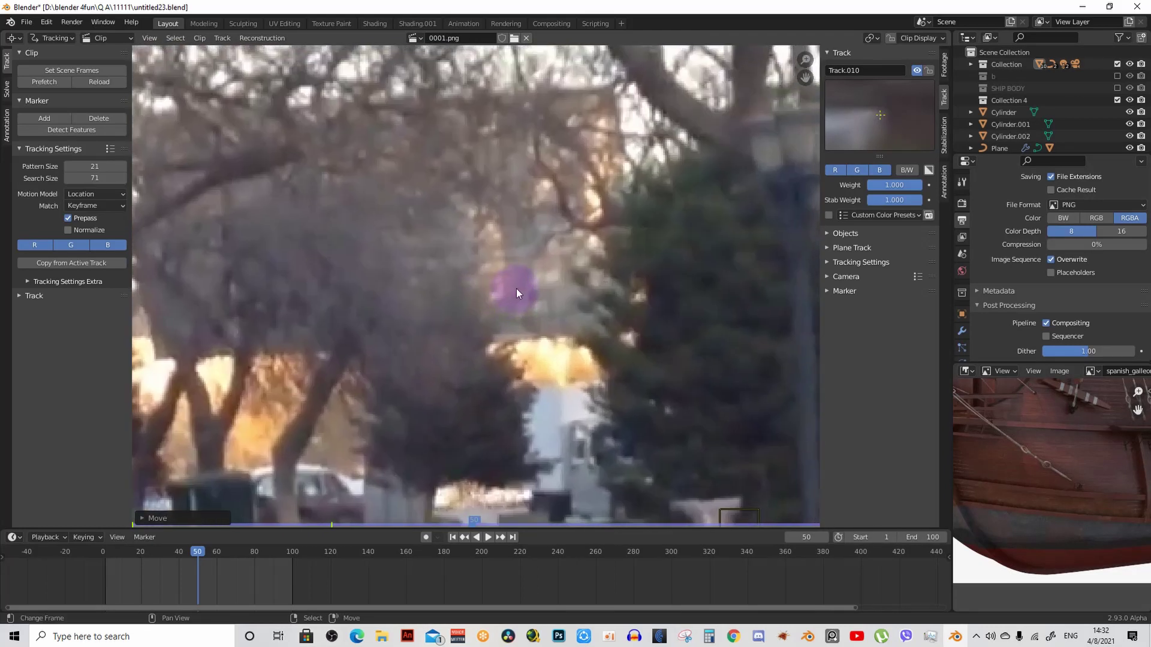
scroll(510, 276, "down", 1)
scroll(506, 299, "up", 3)
scroll(522, 335, "down", 1)
scroll(504, 327, "up", 1)
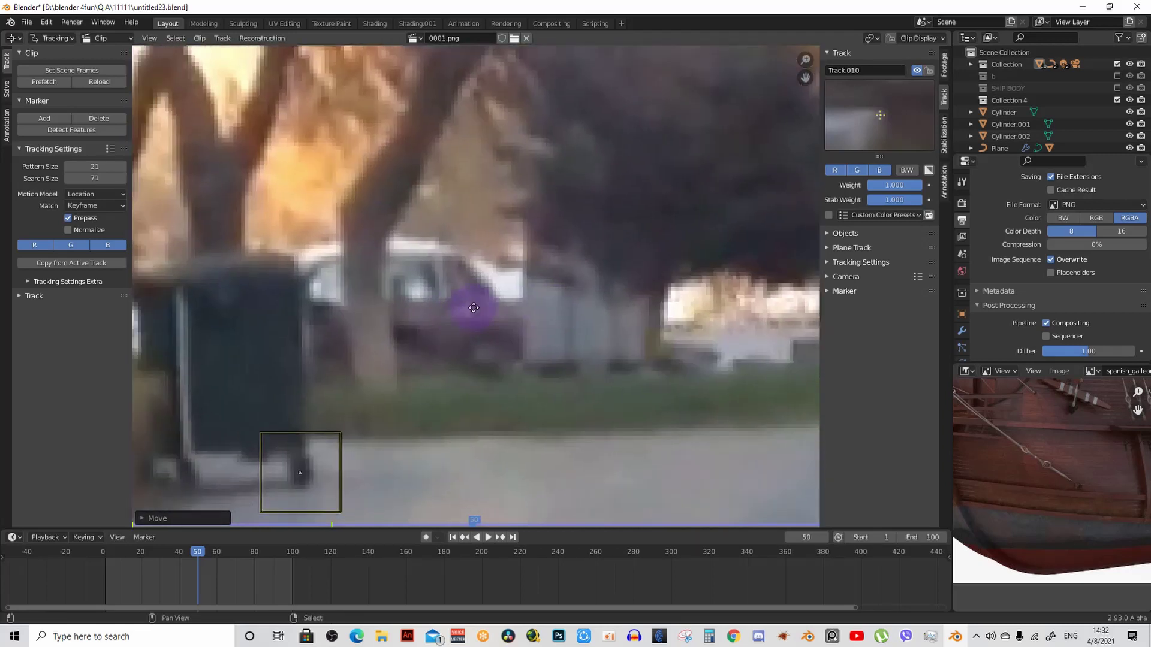
scroll(443, 318, "down", 2)
scroll(435, 320, "down", 2)
scroll(431, 306, "down", 1)
scroll(432, 308, "down", 1)
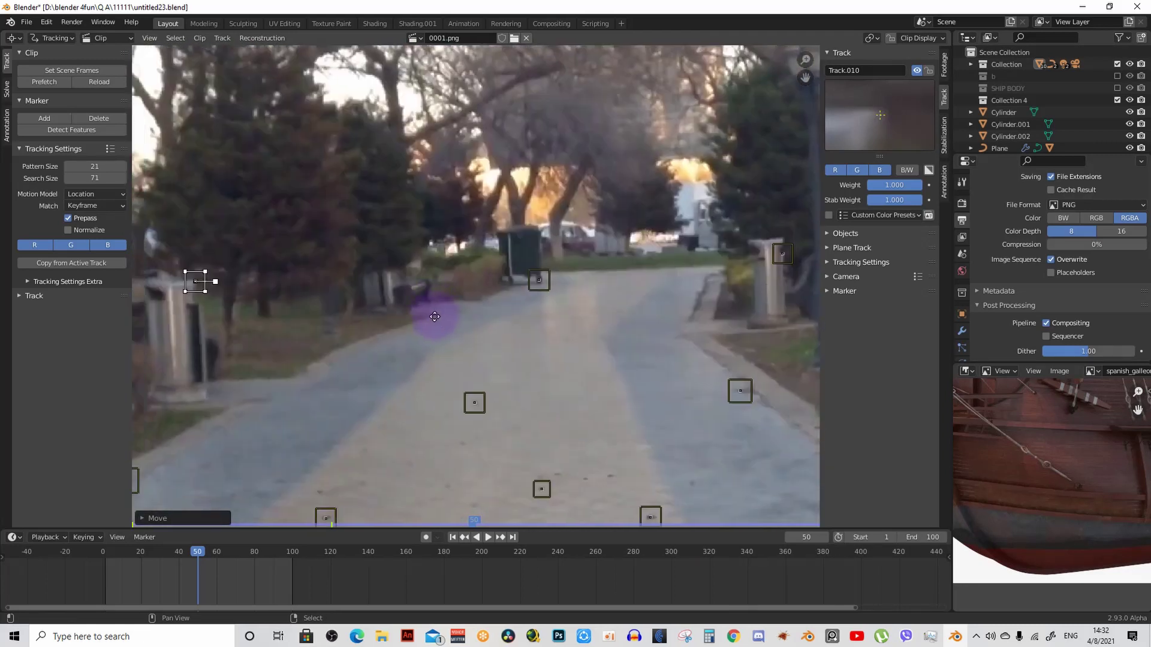
scroll(291, 347, "down", 2)
scroll(421, 299, "up", 1)
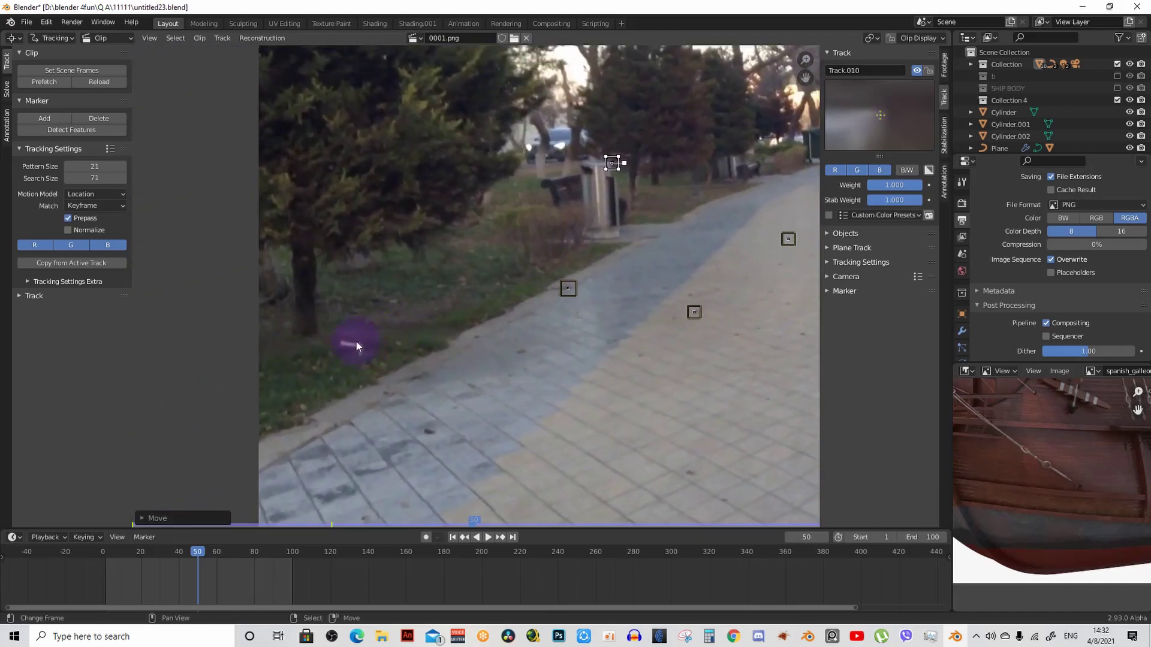
scroll(470, 294, "down", 1)
scroll(551, 291, "up", 1)
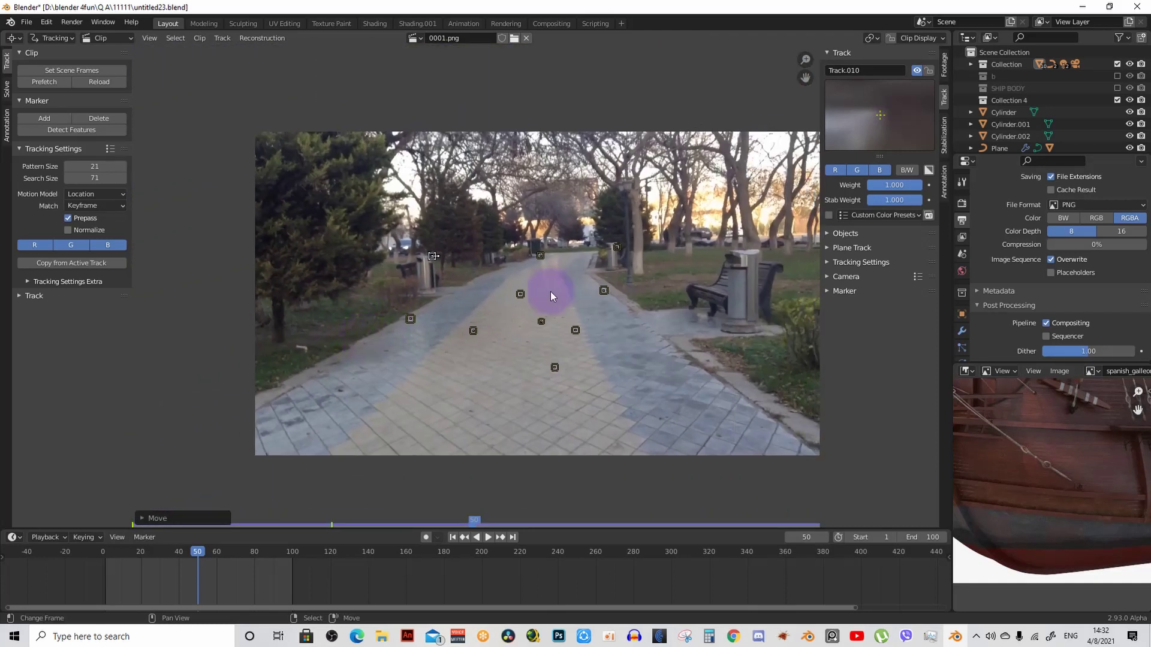
scroll(376, 307, "up", 1)
scroll(637, 326, "up", 1)
mouse_move(636, 327)
middle_mouse_down()
mouse_move(476, 329)
mouse_move(509, 406)
mouse_move(478, 438)
mouse_move(492, 358)
middle_mouse_up()
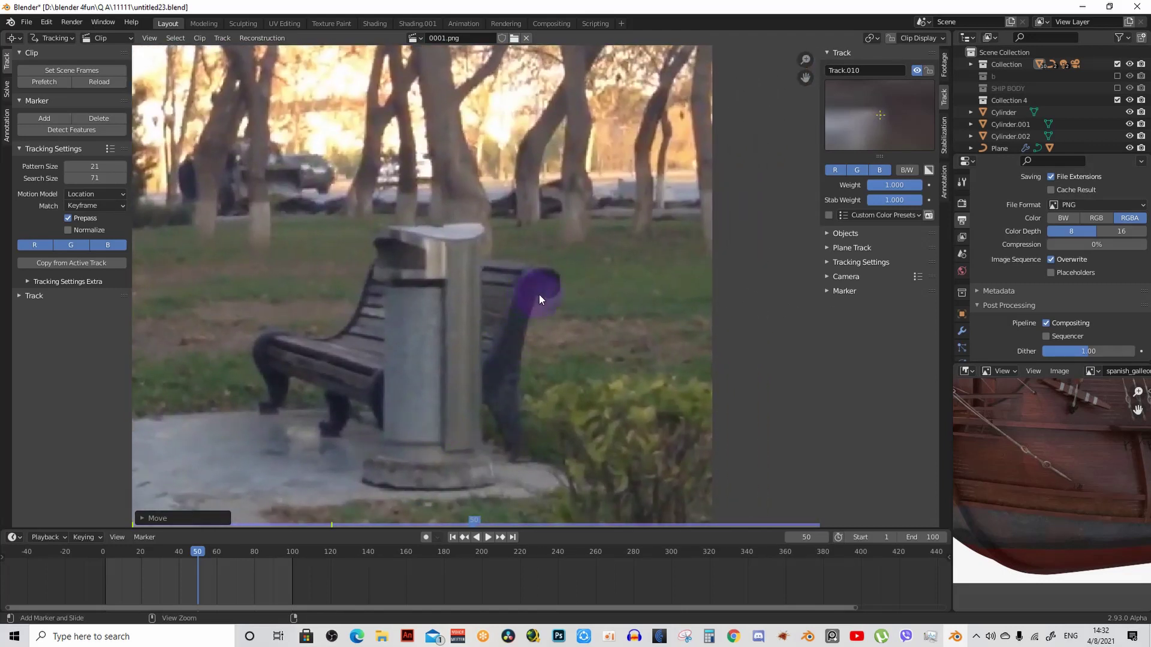
Step: Nudge the bench armrest marker, then delete that track
scroll(548, 317, "up", 1)
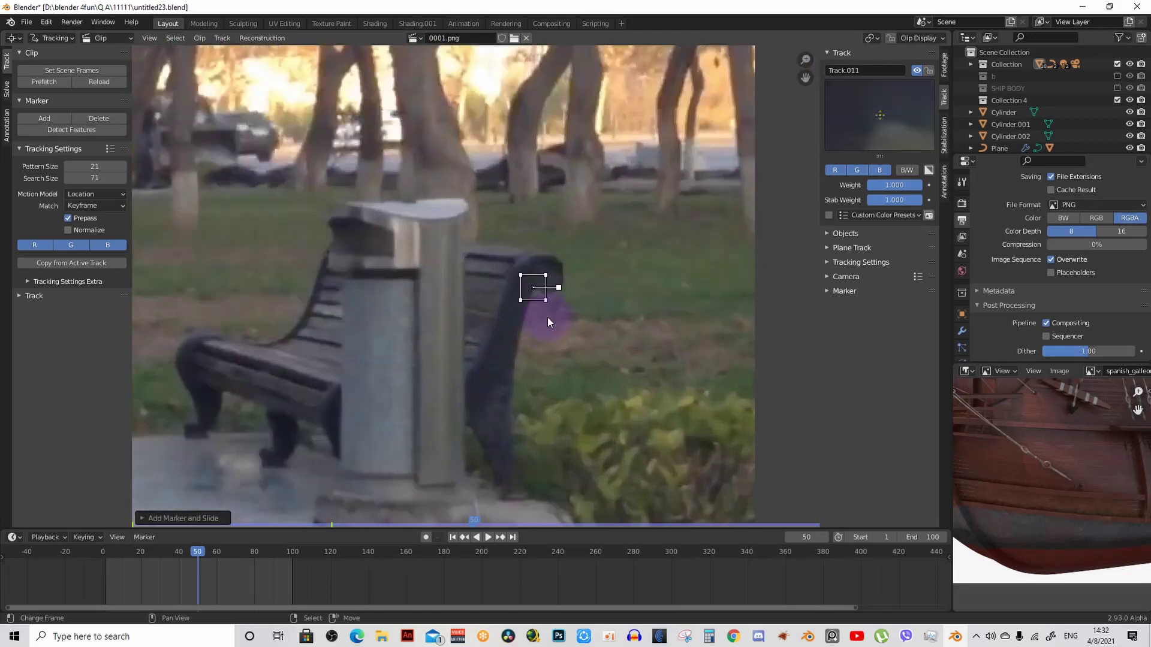
key("g")
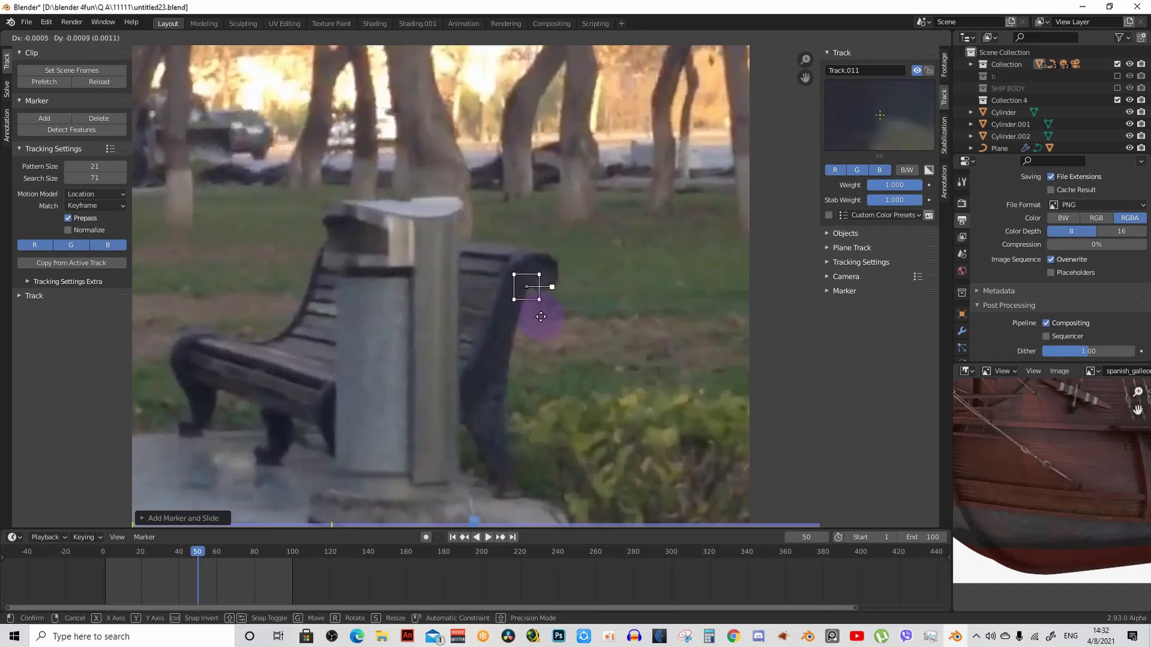
left_click(543, 317)
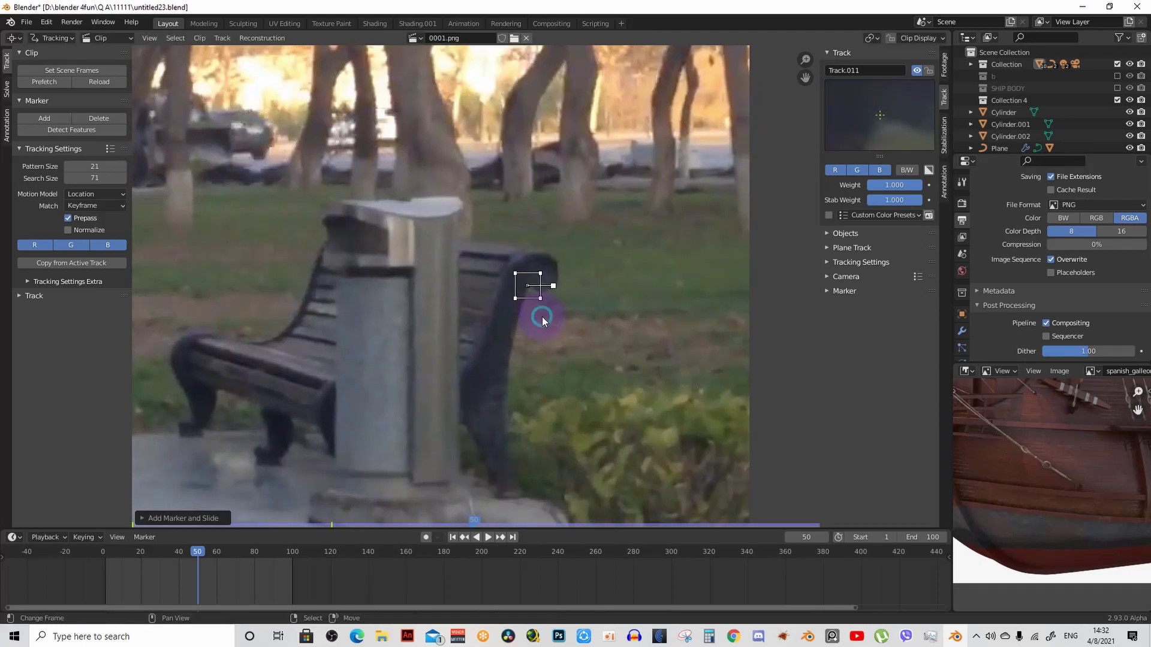
key("x")
left_click(542, 317)
Step: Add Track.011 on the pavement at the foot of the bench leg beside the bin
scroll(415, 346, "down", 2)
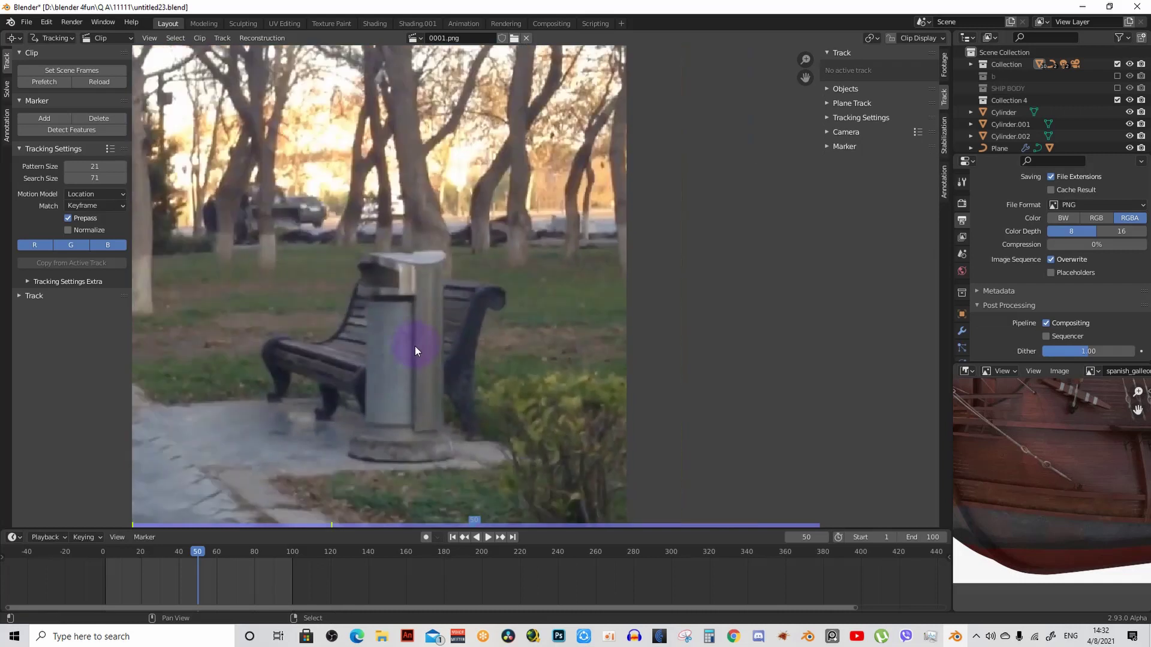
scroll(473, 269, "down", 2)
scroll(523, 326, "up", 3)
mouse_move(523, 326)
middle_mouse_down()
mouse_move(514, 351)
mouse_move(587, 264)
middle_mouse_up()
scroll(532, 377, "up", 1)
scroll(573, 380, "up", 3)
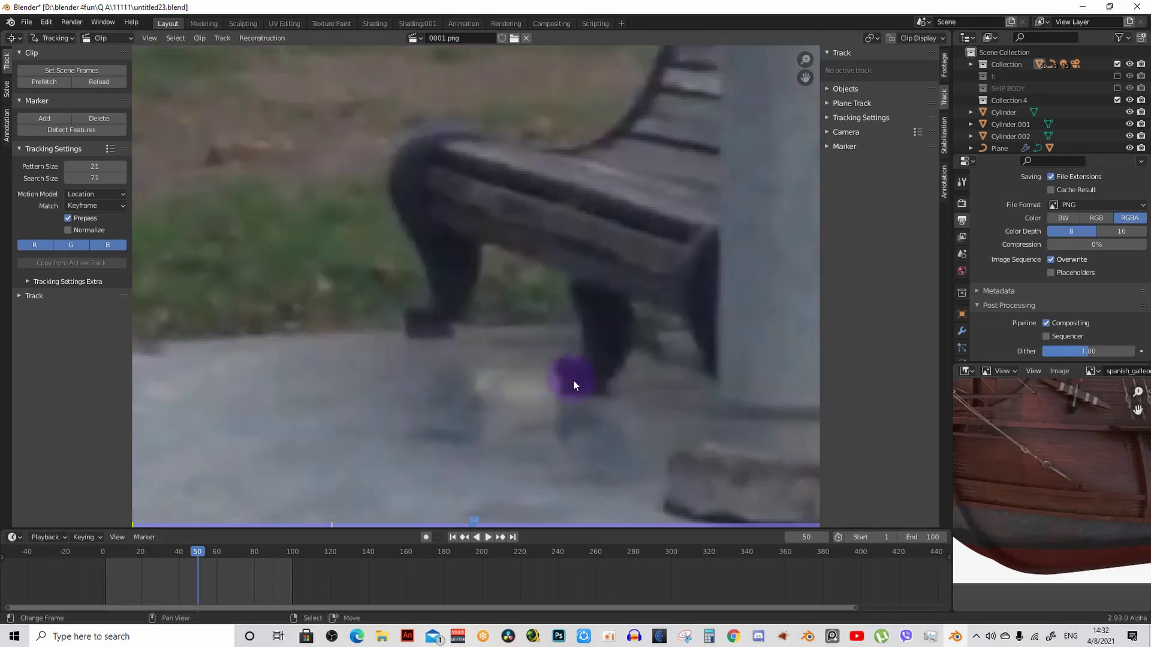
left_click(562, 388, "ctrl")
scroll(573, 410, "down", 3)
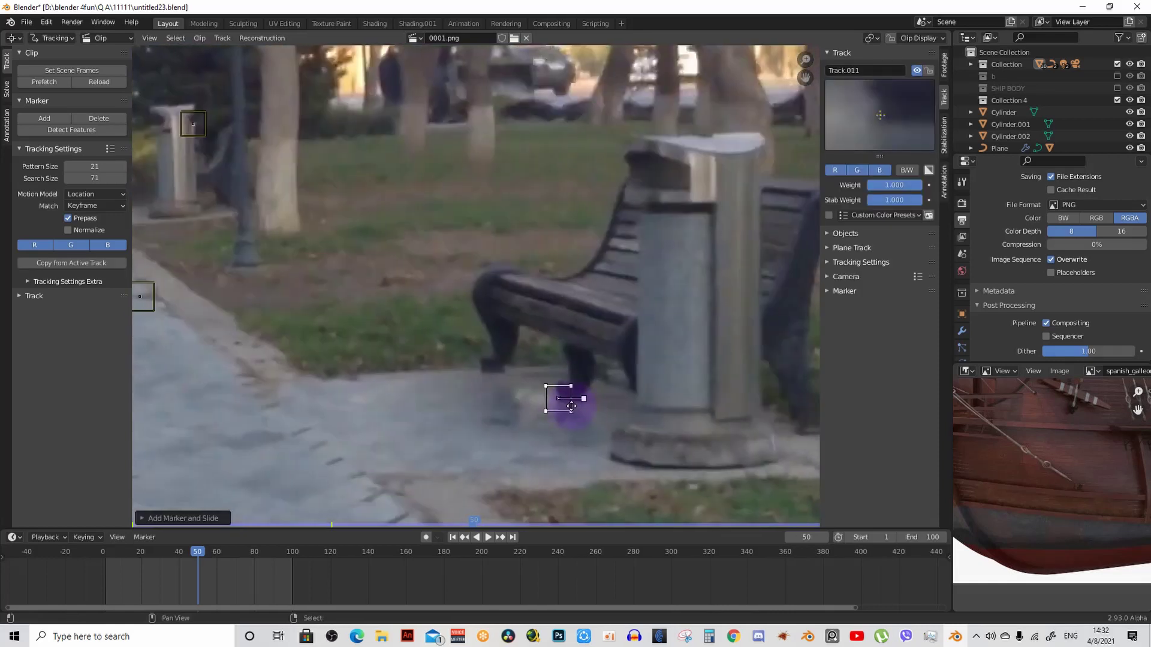
scroll(573, 407, "down", 2)
scroll(638, 442, "up", 1)
scroll(618, 393, "up", 2)
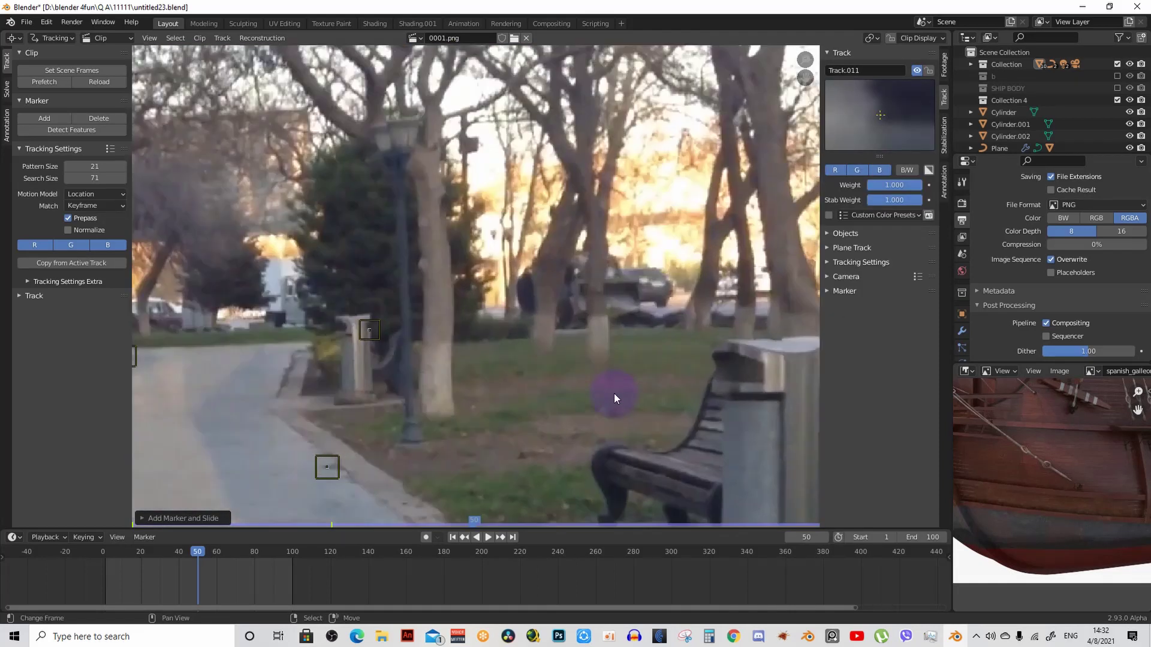
mouse_move(618, 394)
middle_mouse_down()
mouse_move(599, 472)
mouse_move(588, 467)
middle_mouse_up()
scroll(587, 467, "down", 2)
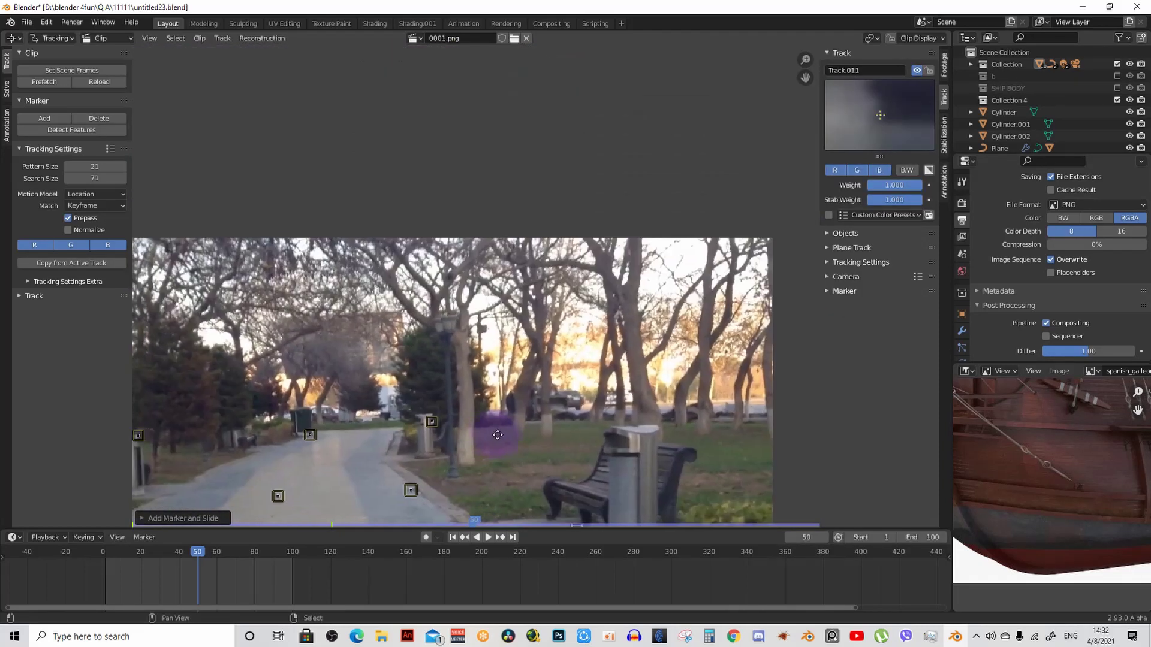
scroll(660, 412, "up", 2)
scroll(660, 412, "up", 2)
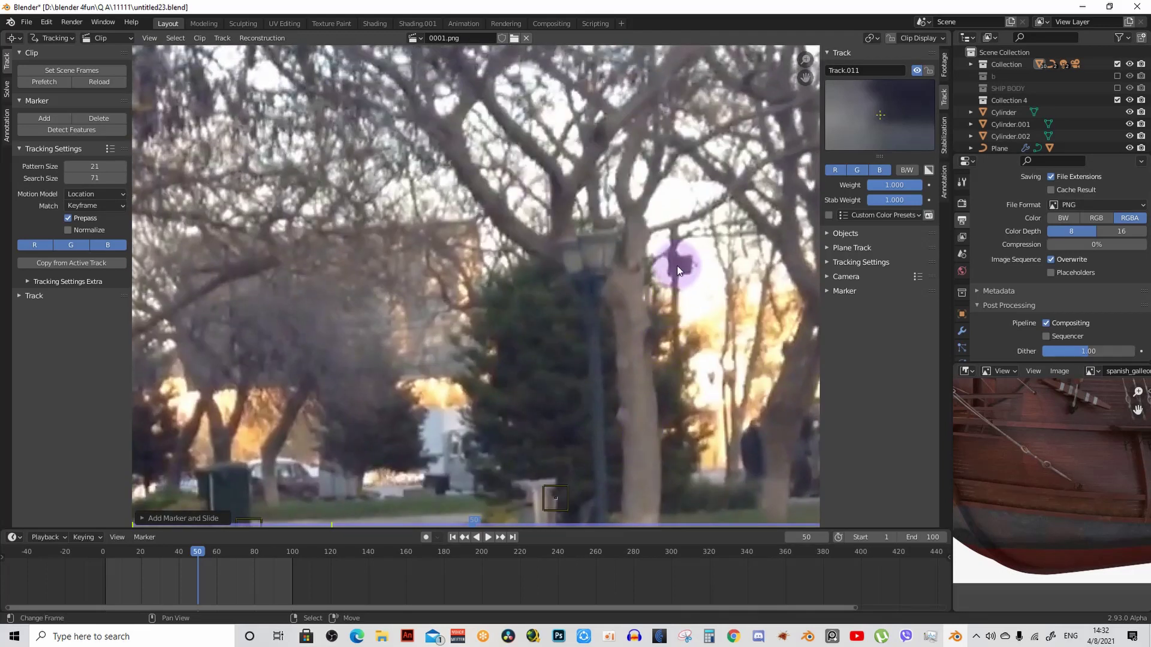
scroll(561, 303, "down", 1)
scroll(625, 300, "down", 1)
Step: Add Track.012 on the distant dark object in the footage
scroll(616, 303, "down", 1)
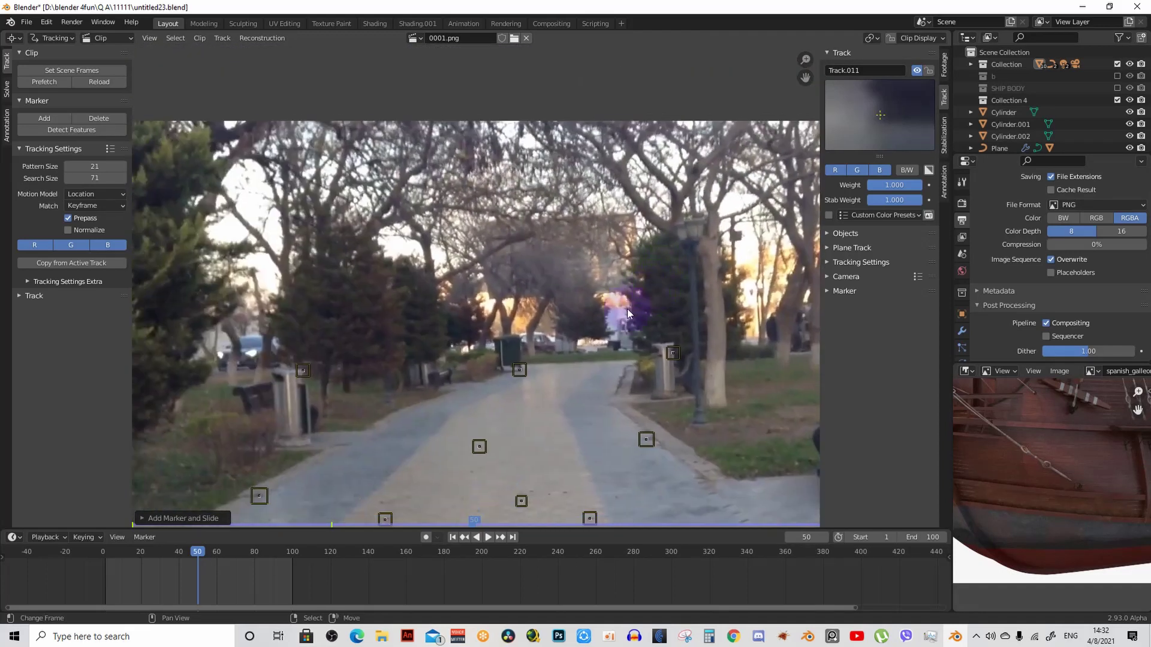
scroll(616, 336, "up", 4)
scroll(697, 382, "up", 1)
scroll(678, 337, "up", 2)
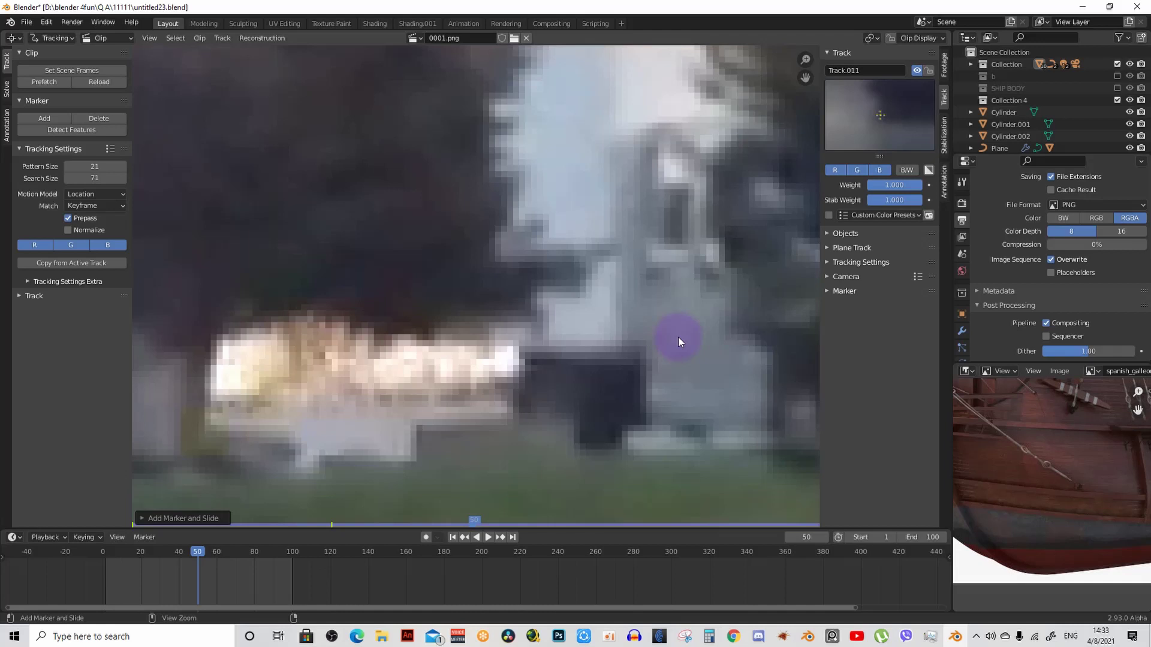
left_click(635, 363, "ctrl")
scroll(650, 377, "down", 2)
scroll(658, 373, "down", 2)
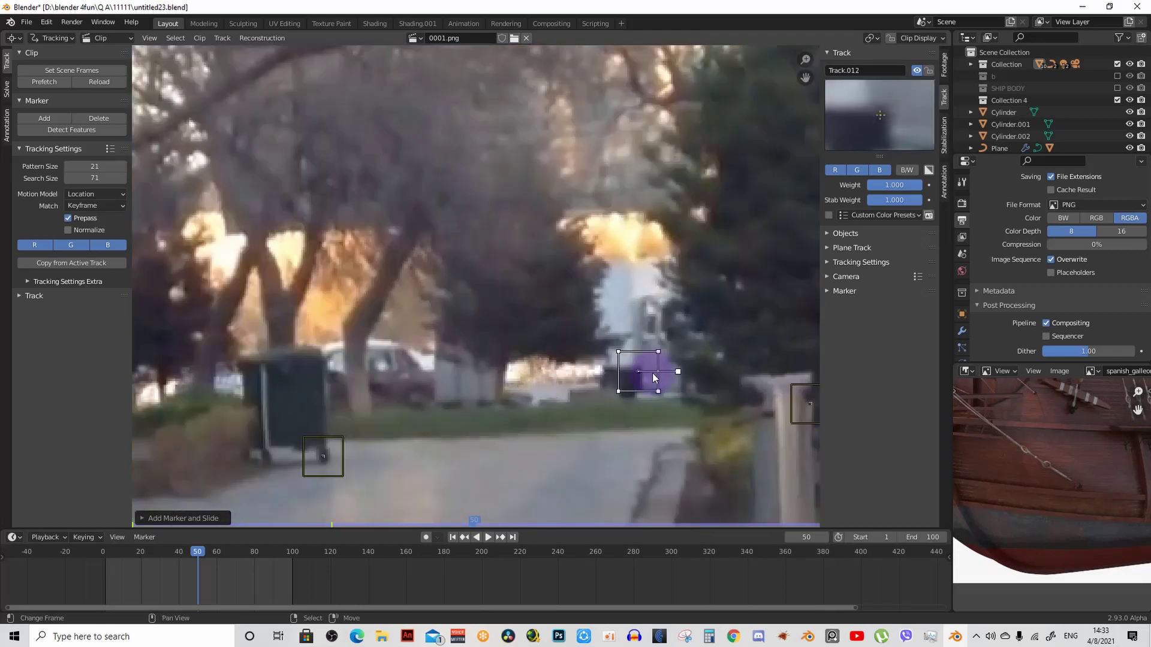
scroll(654, 375, "down", 2)
scroll(661, 363, "down", 1)
scroll(615, 370, "up", 3)
scroll(615, 371, "up", 2)
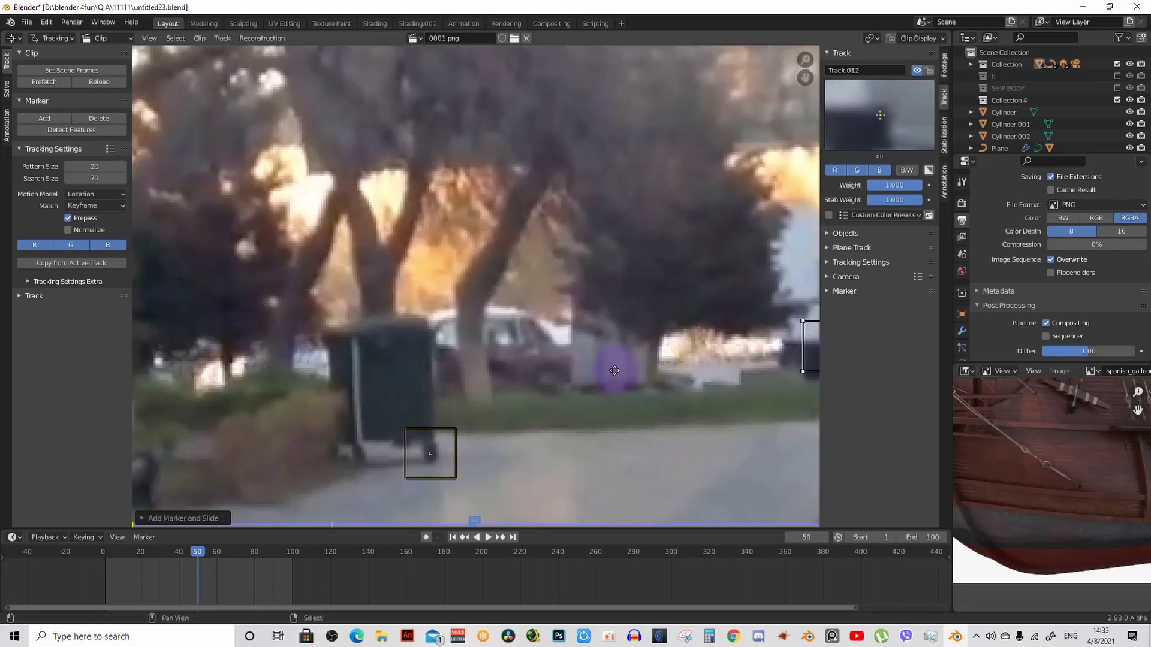
scroll(614, 371, "down", 2)
scroll(481, 386, "down", 2)
scroll(467, 389, "down", 1)
scroll(493, 400, "down", 3)
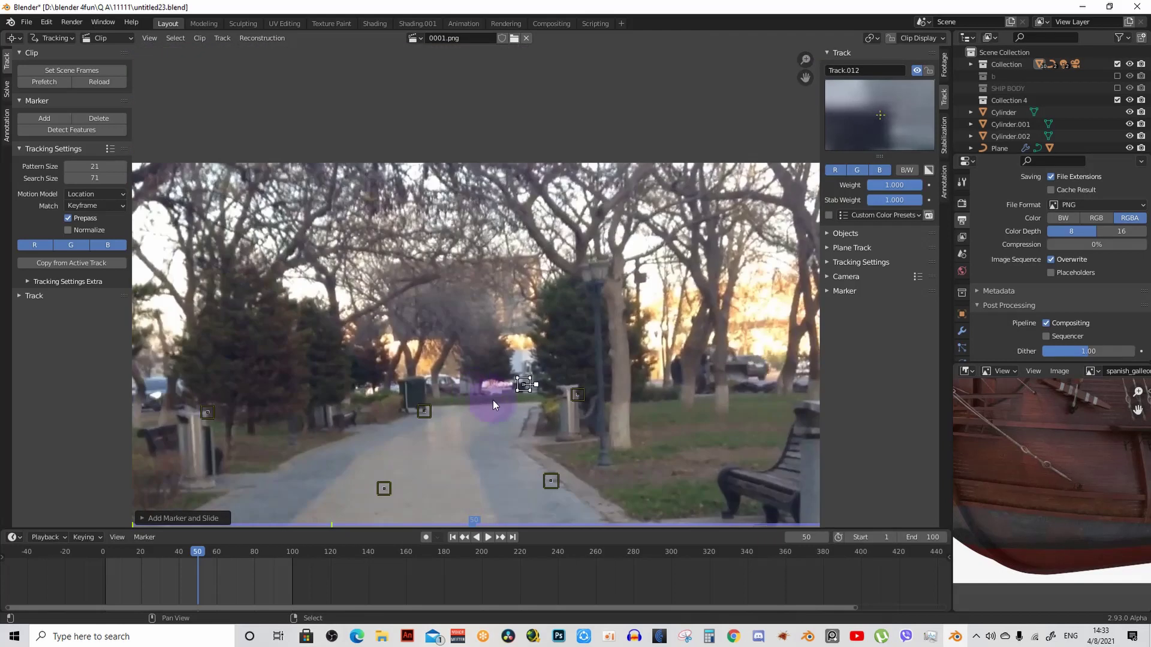
scroll(510, 366, "down", 2)
scroll(546, 324, "up", 1)
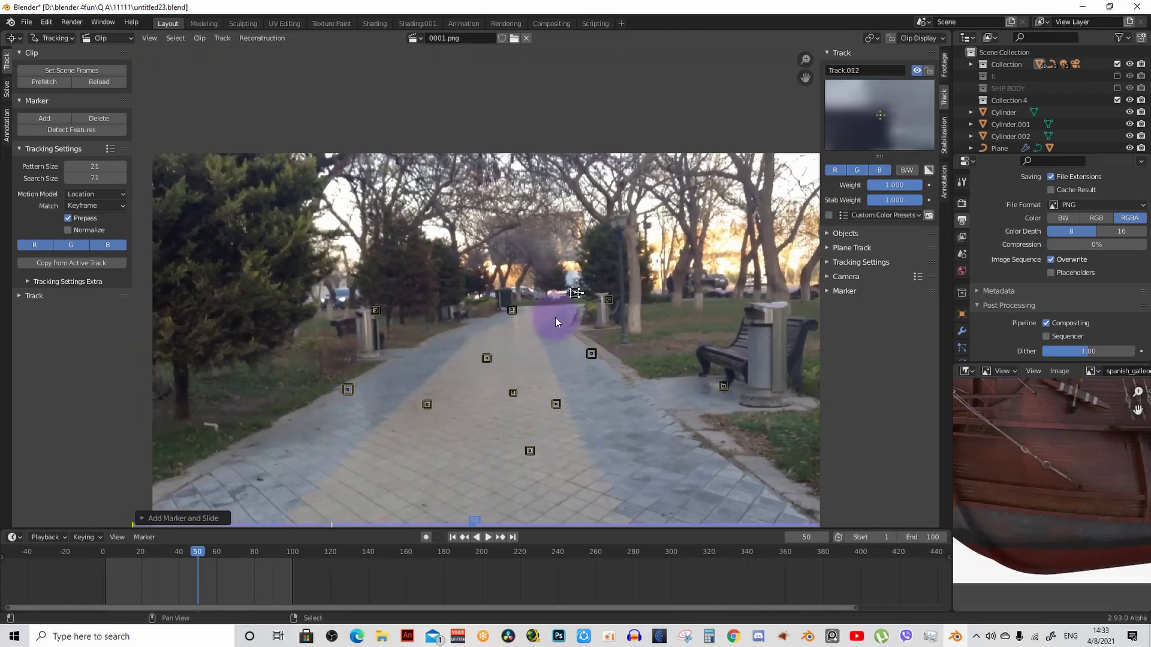
Step: Recentre on the path and select Track.003, the ground-tile marker mid-path
middle_click_drag(554, 322, 587, 308)
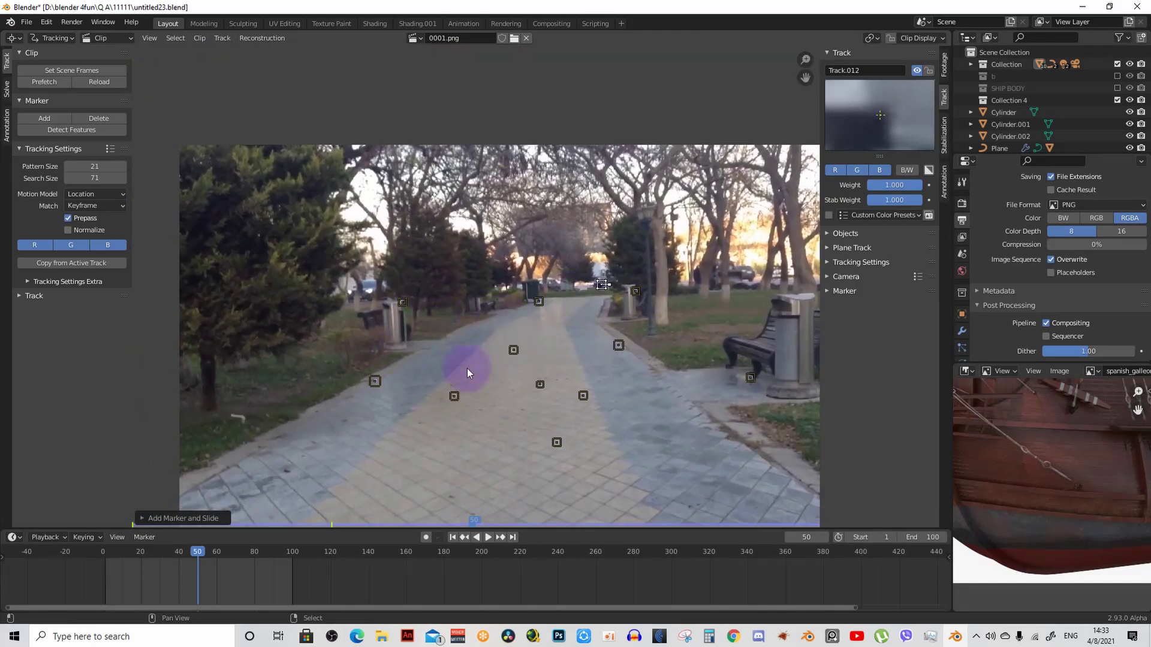
middle_click_drag(467, 368, 490, 349)
scroll(503, 341, "up", 1)
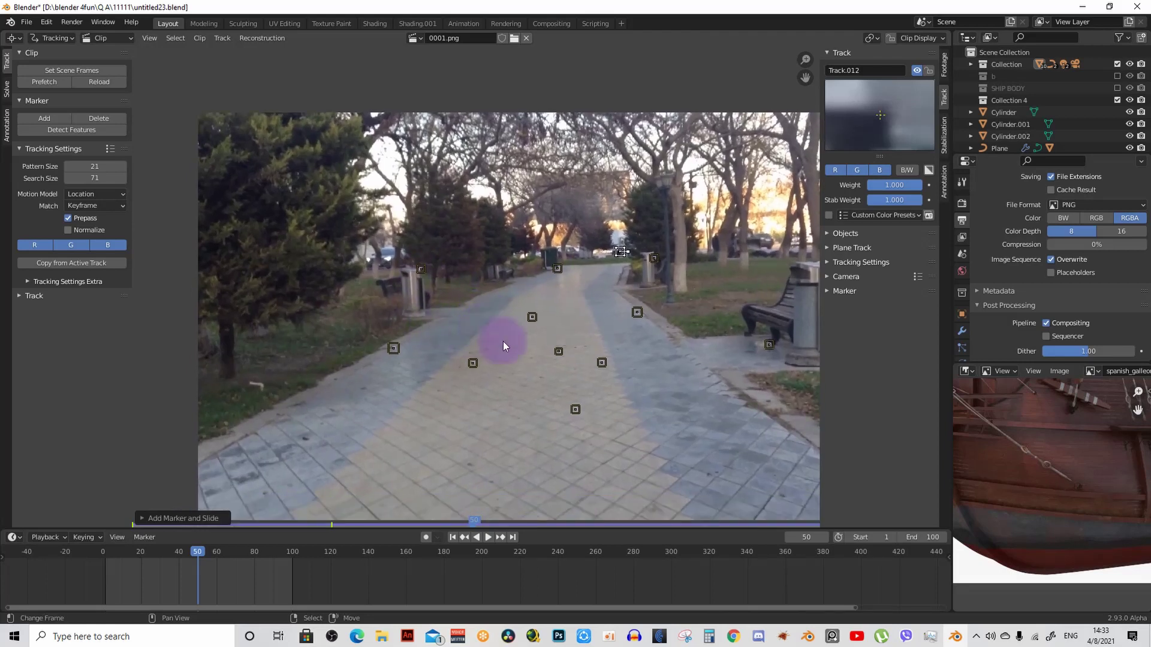
scroll(494, 339, "up", 2)
scroll(576, 363, "up", 1)
scroll(566, 359, "up", 1)
scroll(566, 360, "down", 2)
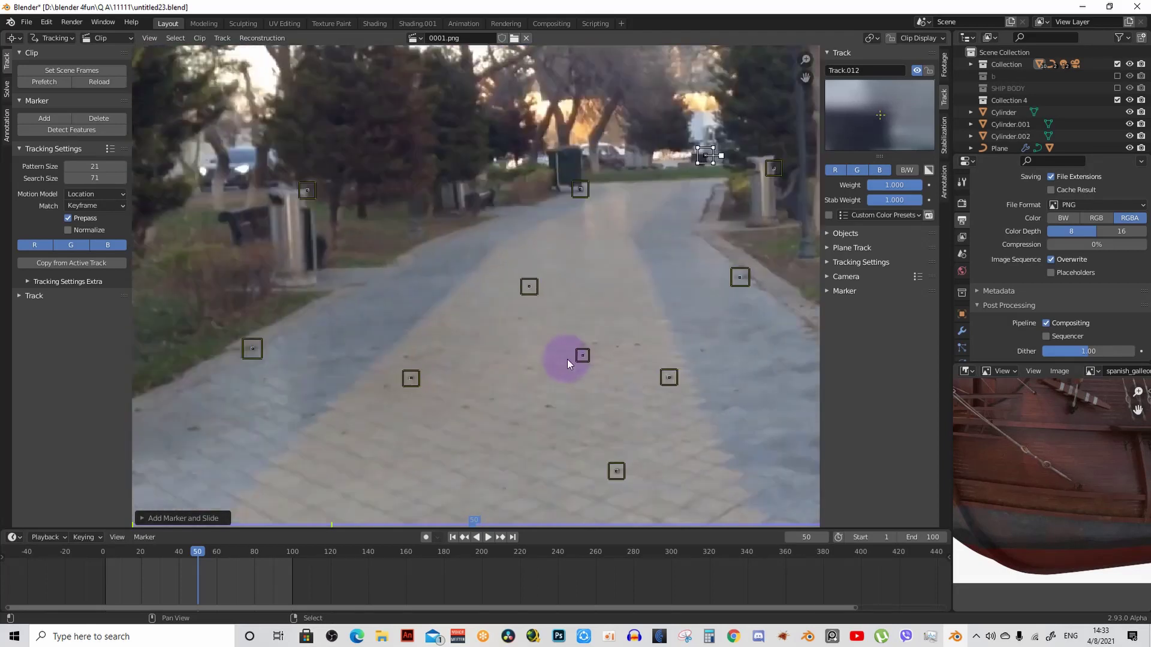
scroll(618, 354, "up", 3)
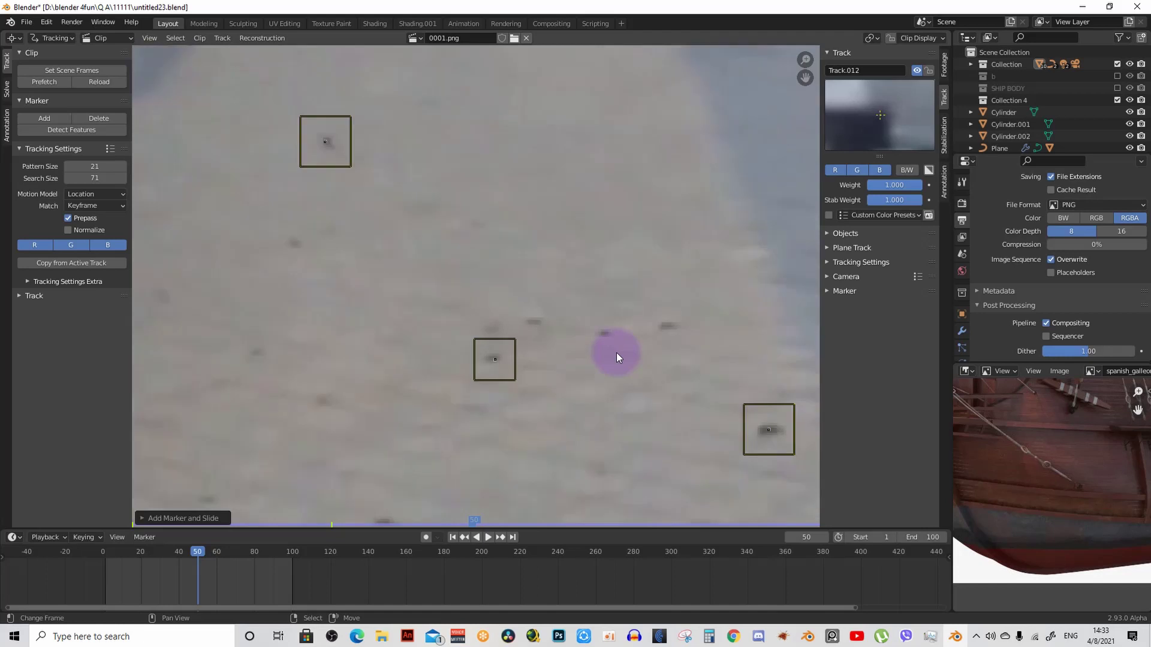
scroll(616, 353, "down", 3)
middle_click_drag(594, 353, 632, 346)
left_click(600, 357)
scroll(599, 358, "up", 4)
Step: Move Track.003 down and left onto a nearby tile speck
key("g")
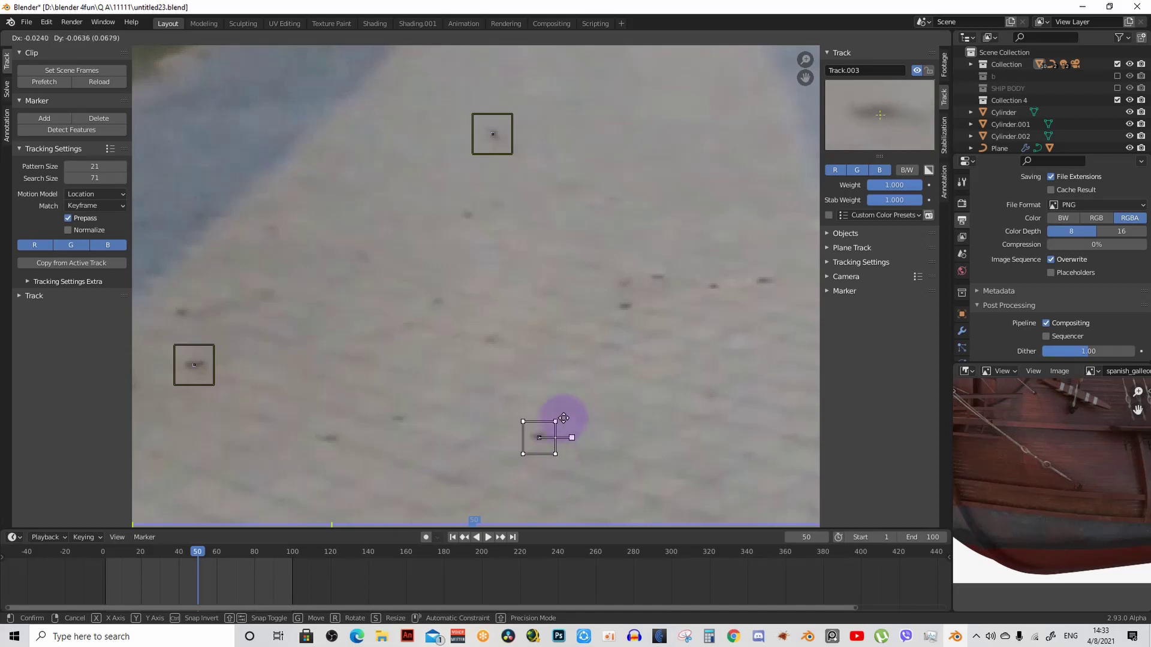
left_click(558, 411)
scroll(560, 406, "down", 4)
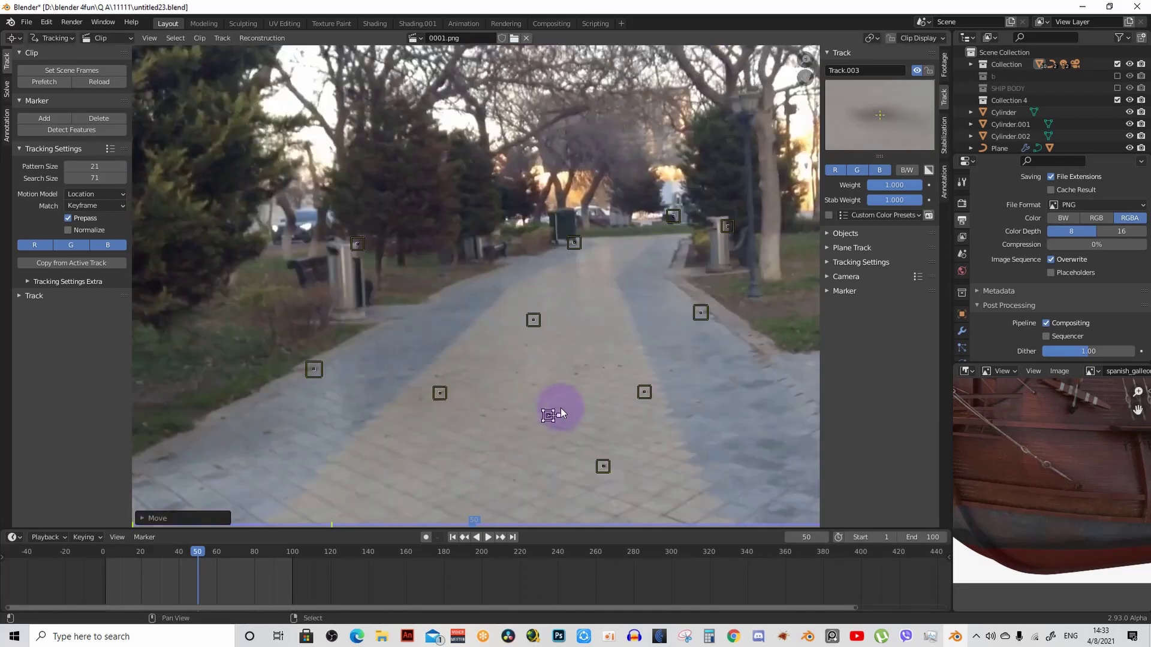
middle_click_drag(559, 405, 606, 359)
scroll(594, 336, "down", 2)
mouse_move(582, 317)
middle_mouse_down()
mouse_move(536, 351)
mouse_move(567, 329)
middle_mouse_up()
scroll(551, 342, "up", 2)
scroll(564, 336, "down", 2)
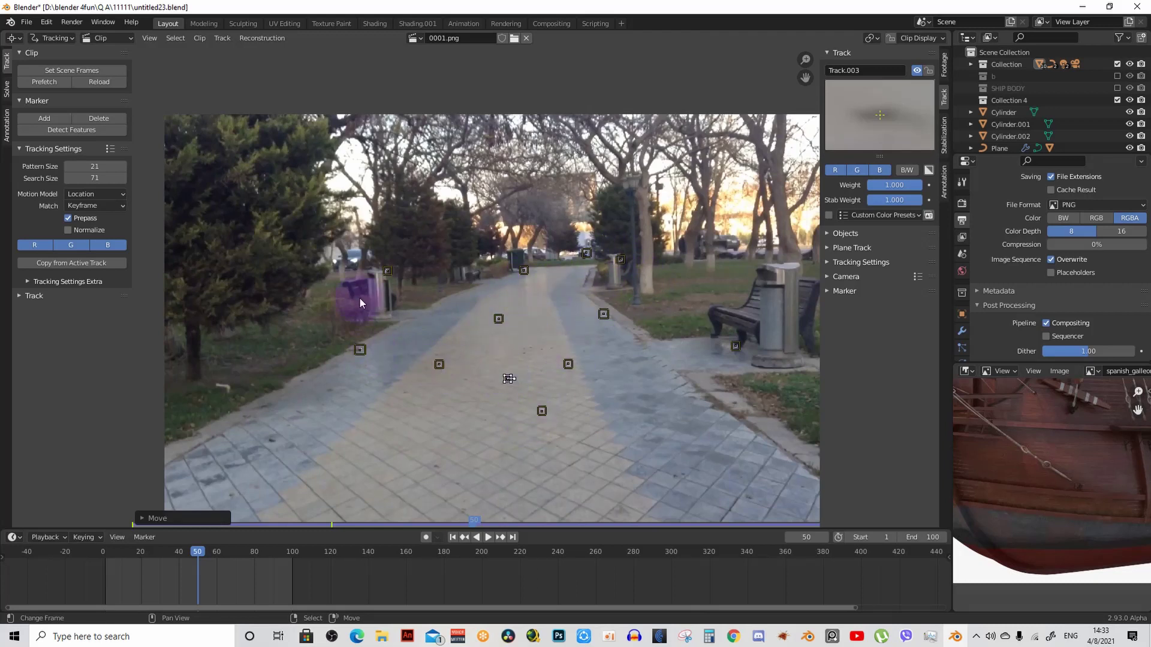
Step: Pan and zoom to centre the view on the bin's tracking marker
scroll(360, 303, "down", 3)
scroll(423, 296, "up", 3)
scroll(434, 296, "up", 2)
scroll(477, 290, "up", 2)
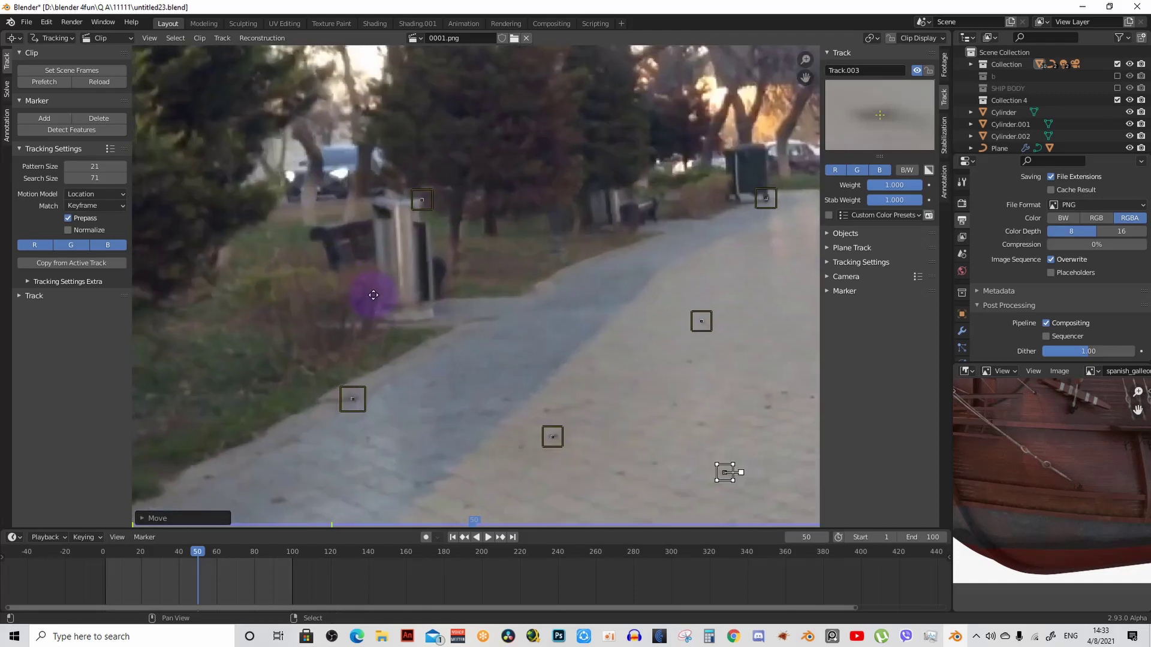
scroll(373, 295, "up", 3)
mouse_move(387, 313)
middle_mouse_down()
mouse_move(431, 304)
mouse_move(483, 402)
middle_mouse_up()
scroll(444, 361, "down", 3)
scroll(414, 322, "up", 4)
scroll(401, 176, "up", 2)
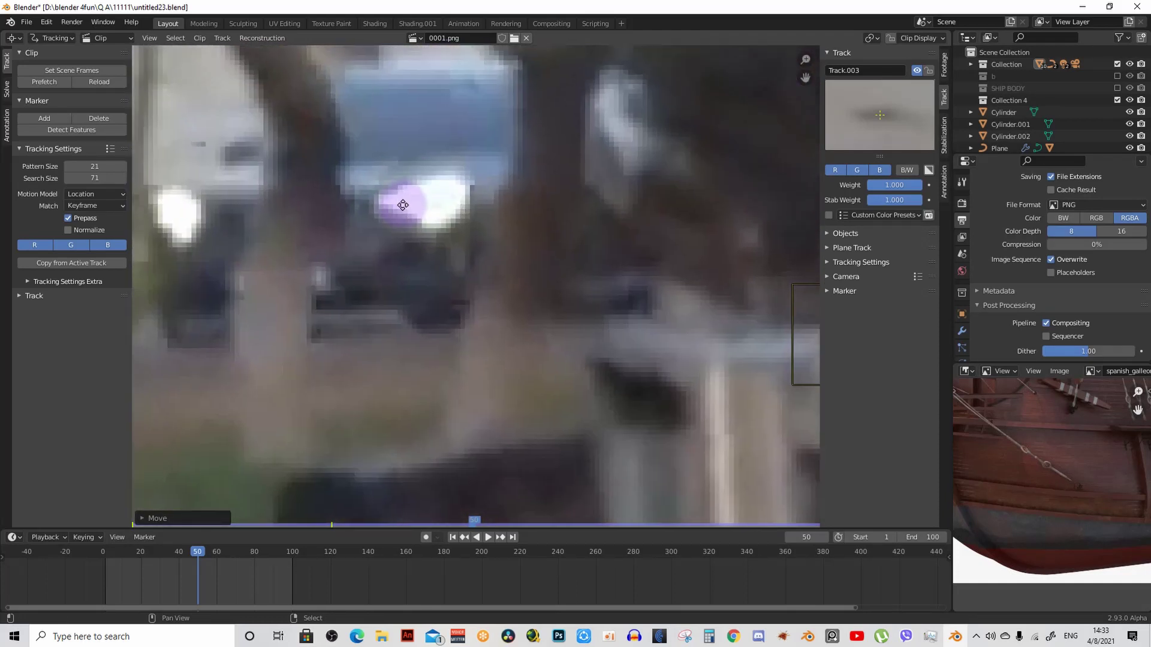
middle_click_drag(404, 198, 464, 266)
scroll(437, 236, "down", 2)
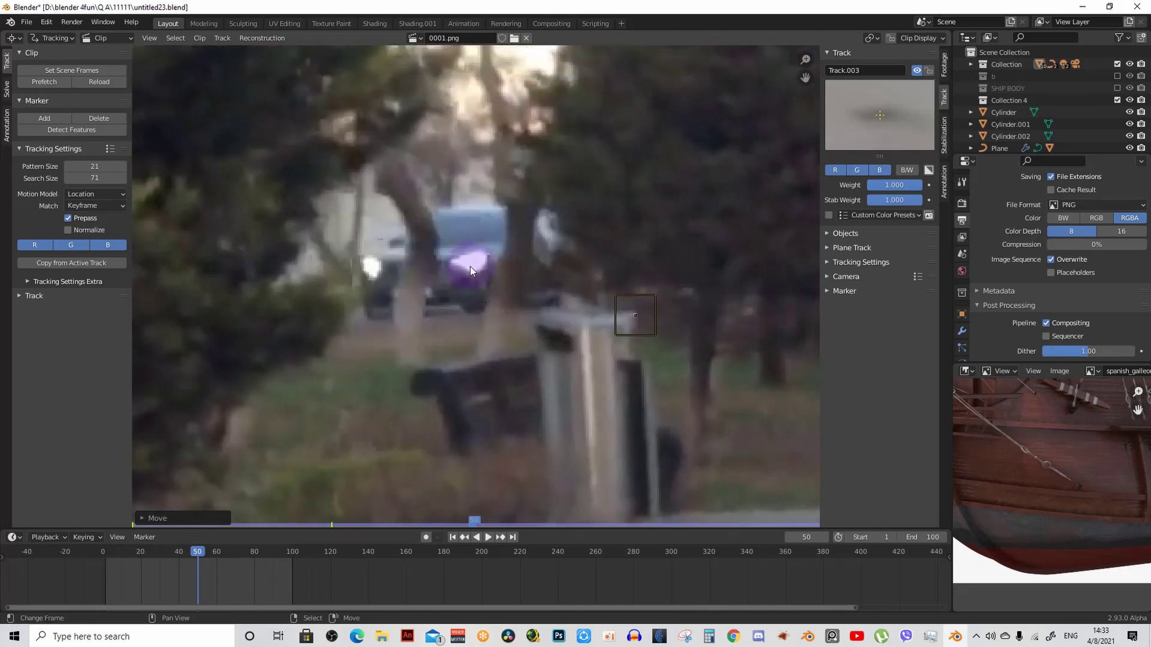
scroll(470, 266, "down", 13, "alt")
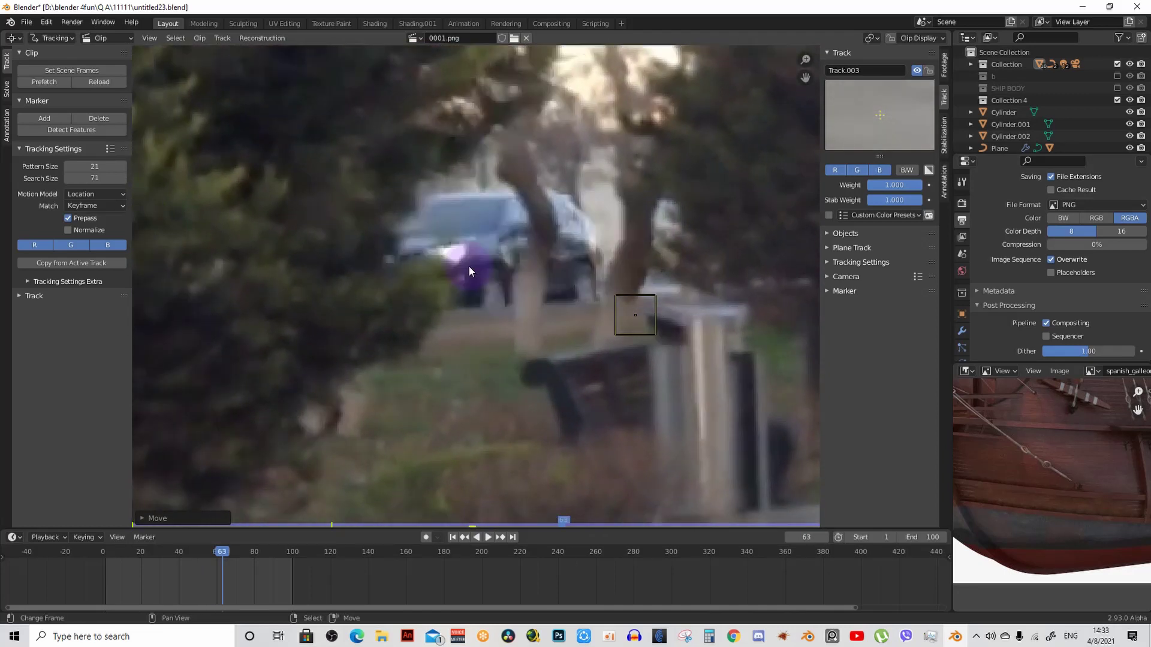
Step: Return to frame 50 and add Track.013 on the tree branch in the upper-left
left_click(199, 554)
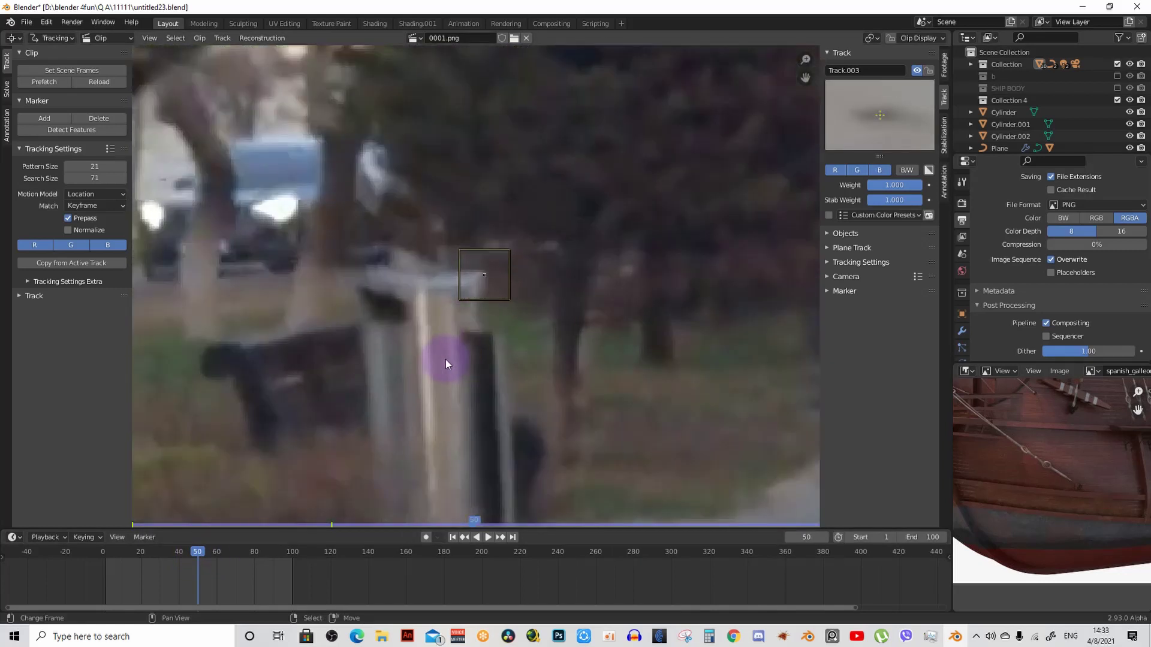
middle_click_drag(446, 359, 619, 387)
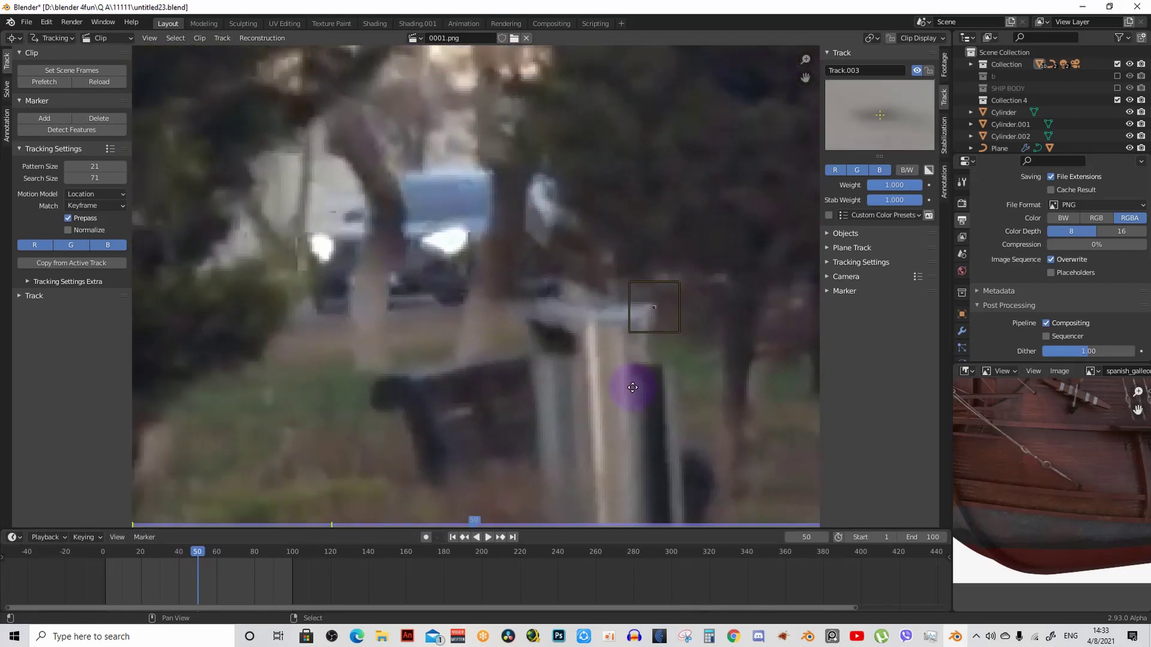
scroll(626, 416, "down", 1)
scroll(553, 411, "down", 2)
scroll(527, 430, "down", 1)
mouse_move(527, 430)
middle_mouse_down("ctrl")
mouse_move(557, 285)
mouse_move(598, 262)
middle_mouse_up("ctrl")
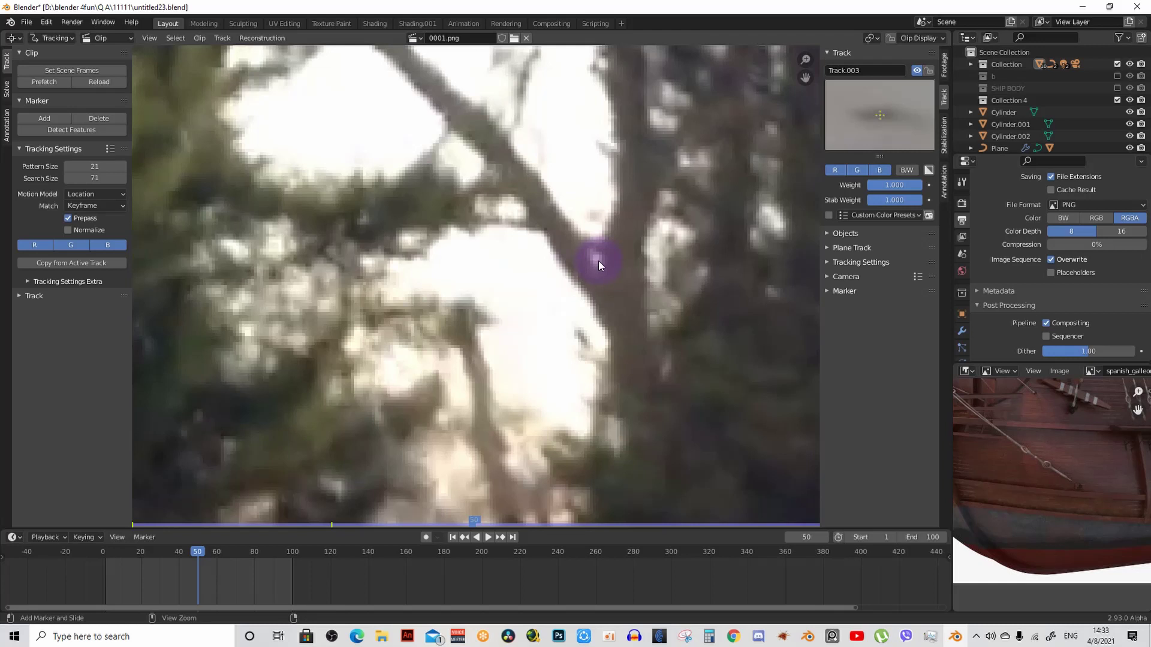
left_click(599, 271, "ctrl")
middle_click_drag(617, 280, 610, 322)
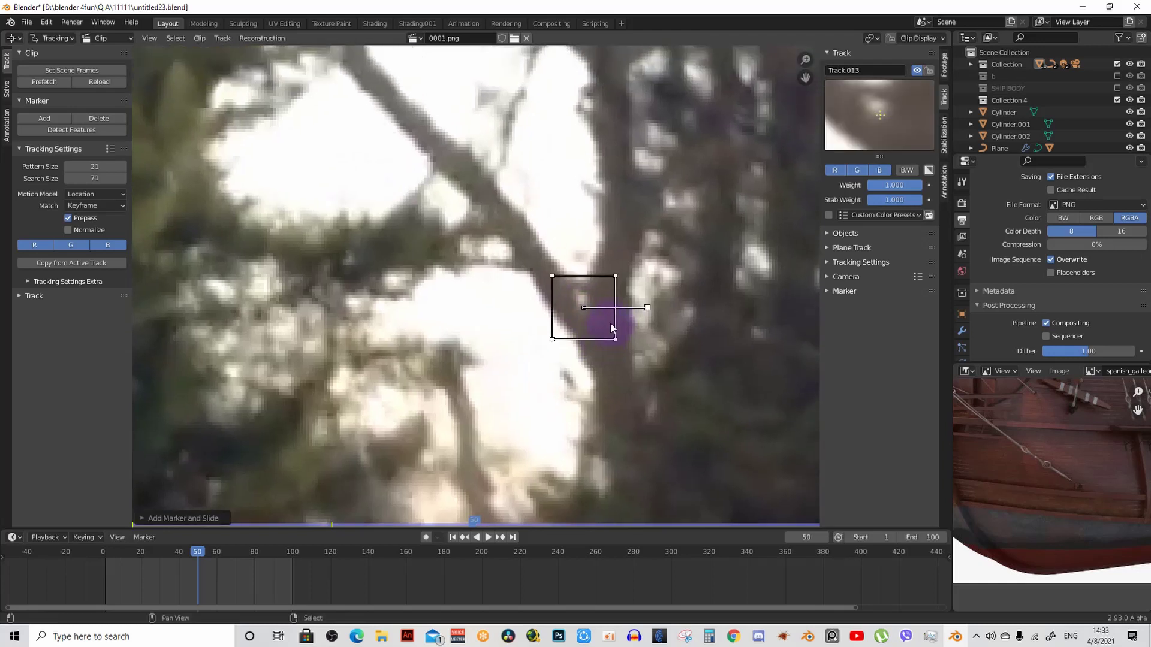
key("g")
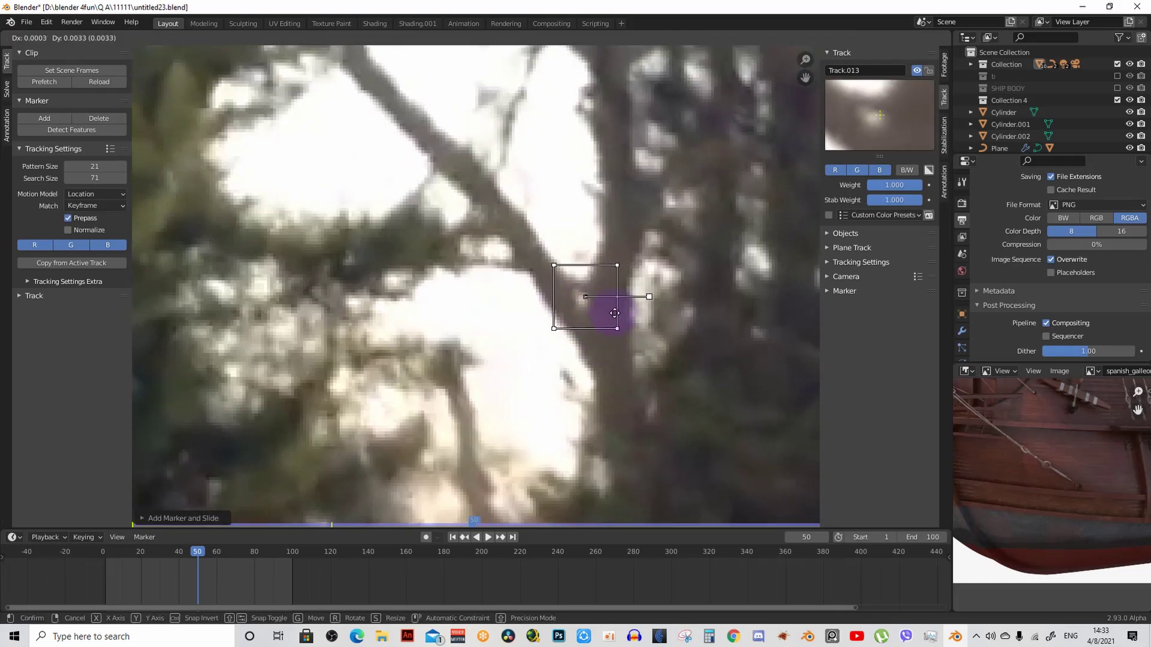
left_click(611, 313)
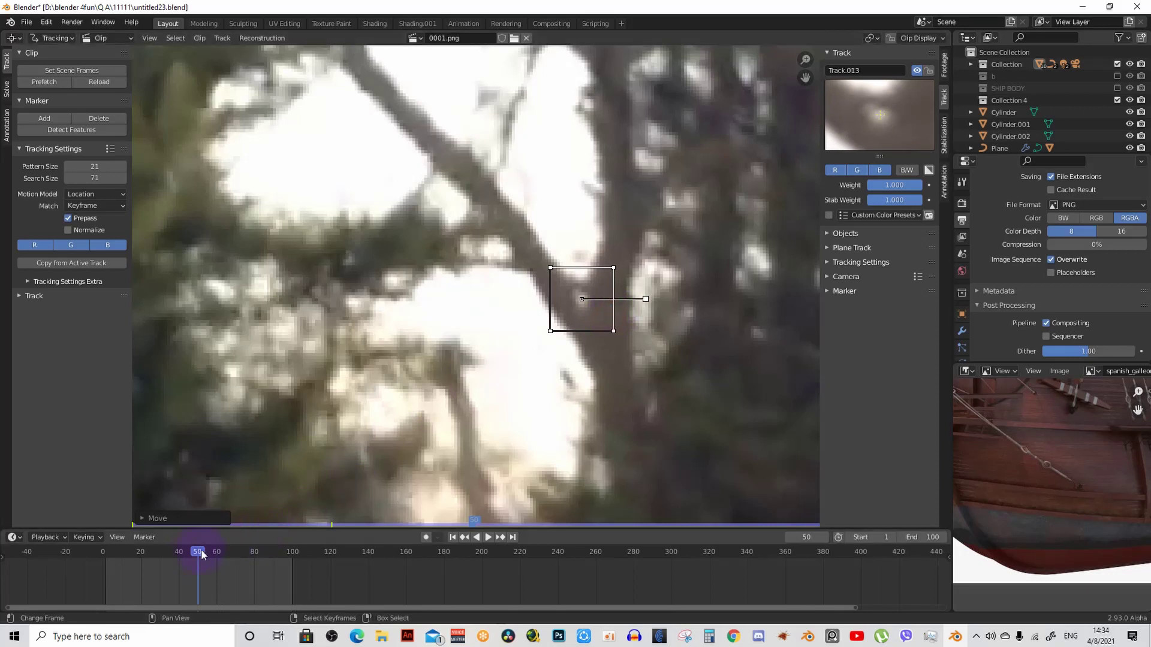
Step: Play the clip to preview Track.013, stopping at frame 50 and zooming out
key("space")
left_click_drag(214, 550, 199, 552)
key("space")
scroll(458, 416, "down", 3)
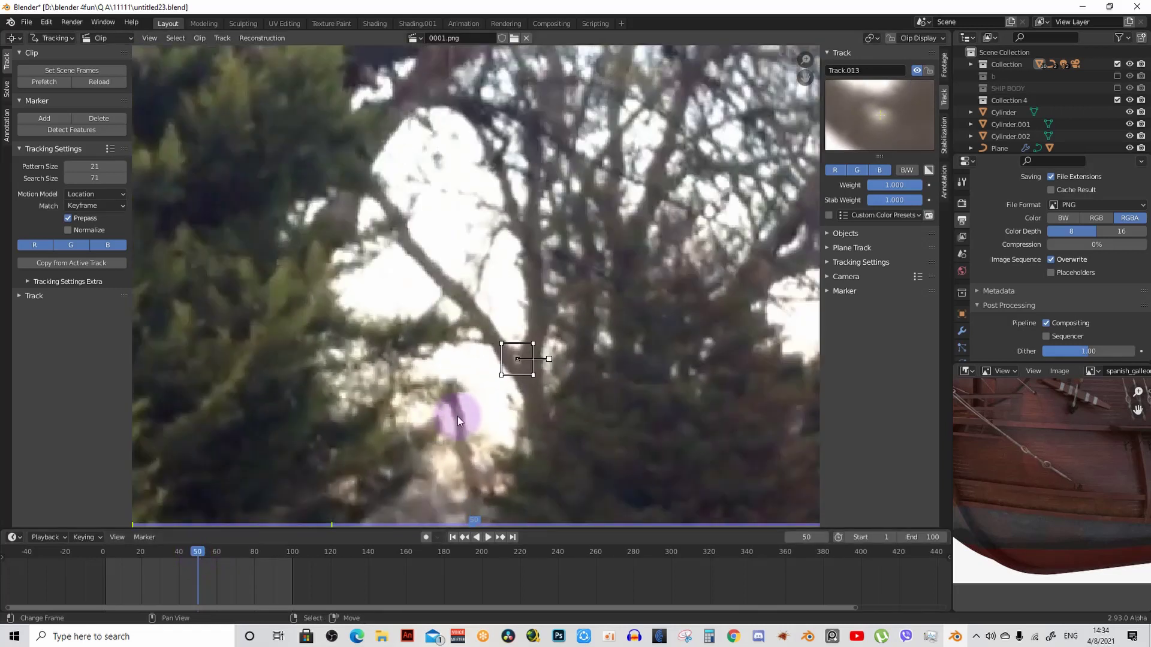
scroll(479, 407, "down", 2)
scroll(539, 397, "down", 4)
scroll(537, 340, "down", 2)
scroll(546, 378, "up", 2)
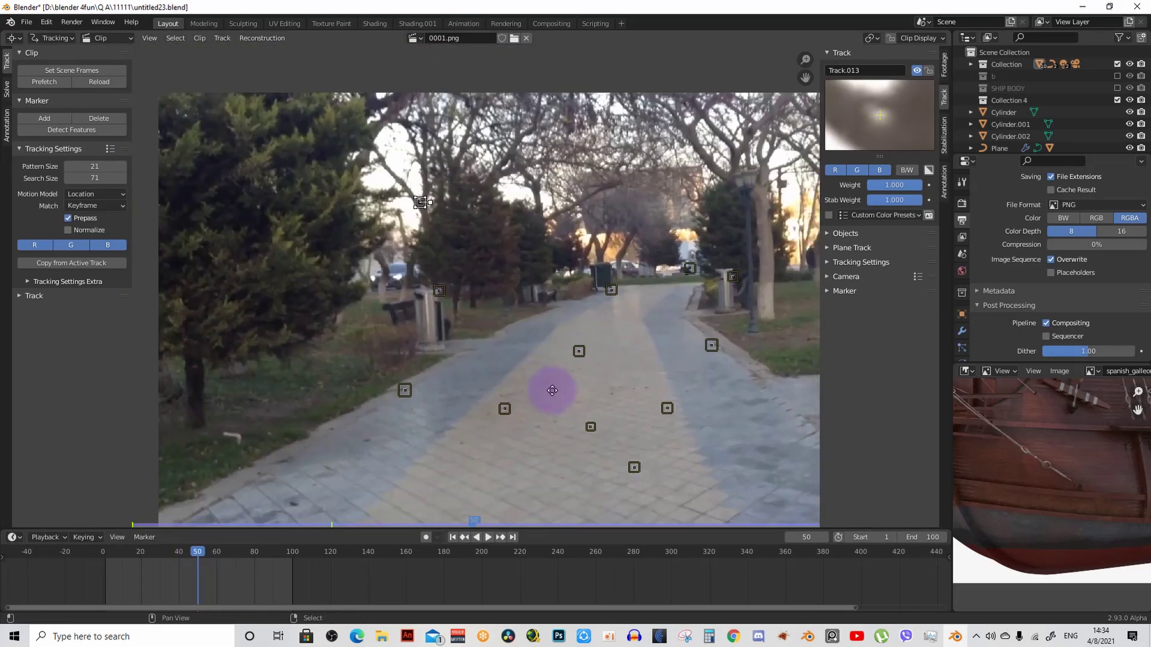
scroll(596, 432, "up", 2)
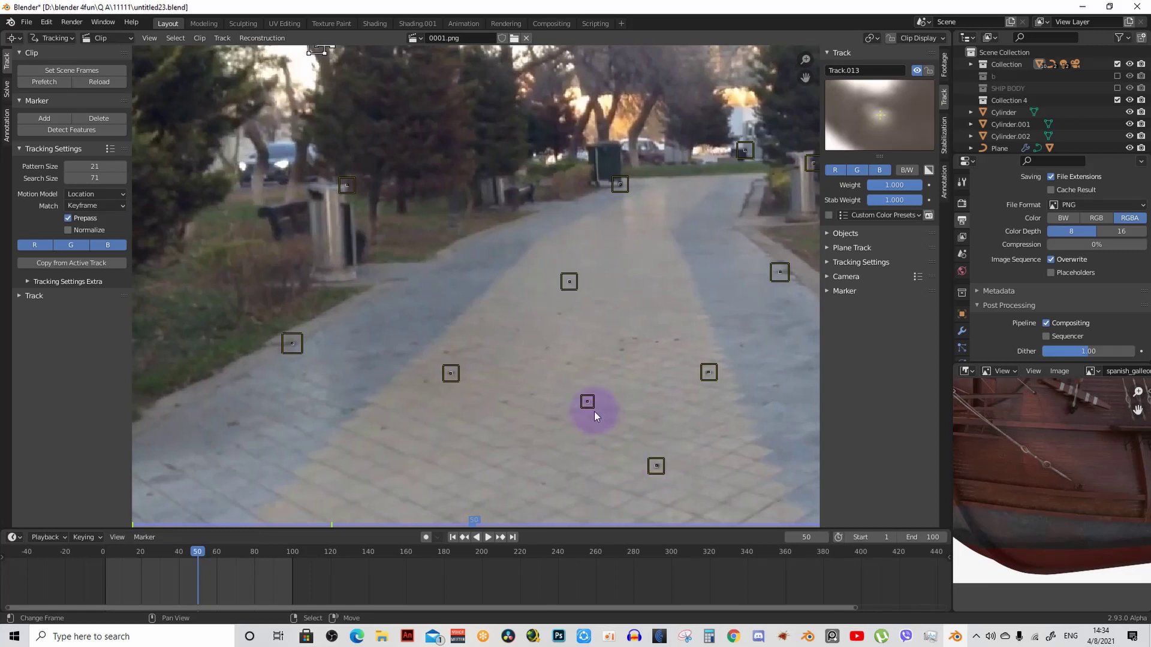
Step: Select the five middle, lower, right, left and grass-edge path markers, then expand the Track panel
left_click(589, 403)
left_click(656, 467, "shift")
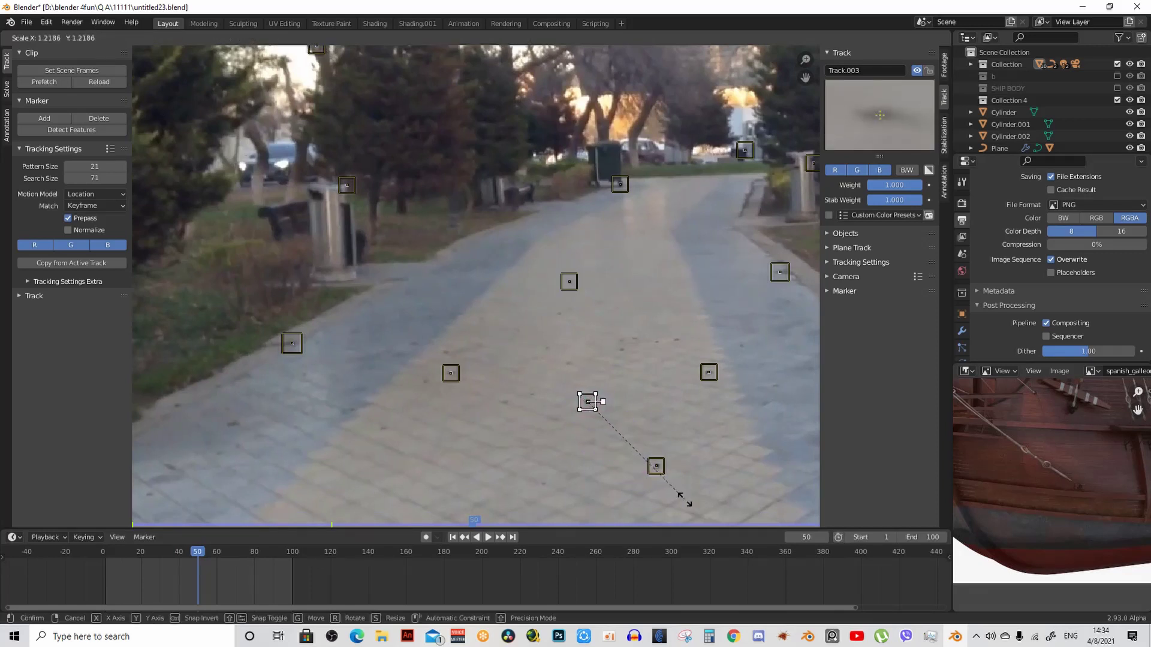
left_click(708, 373, "shift")
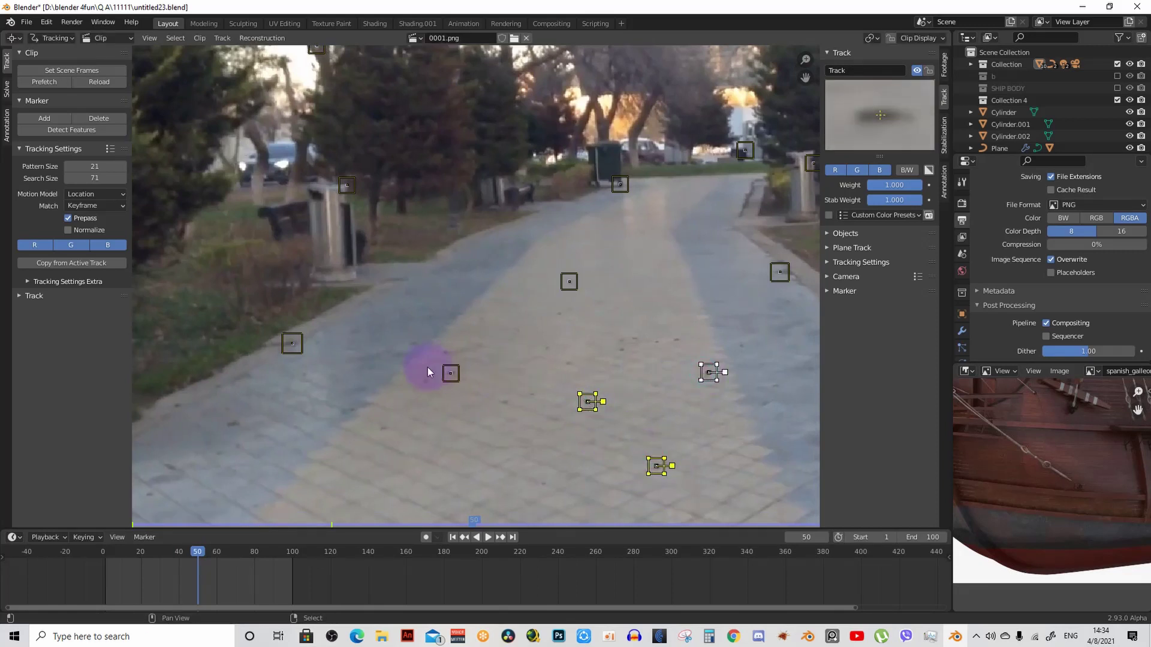
left_click(450, 374, "shift")
left_click(303, 341, "shift")
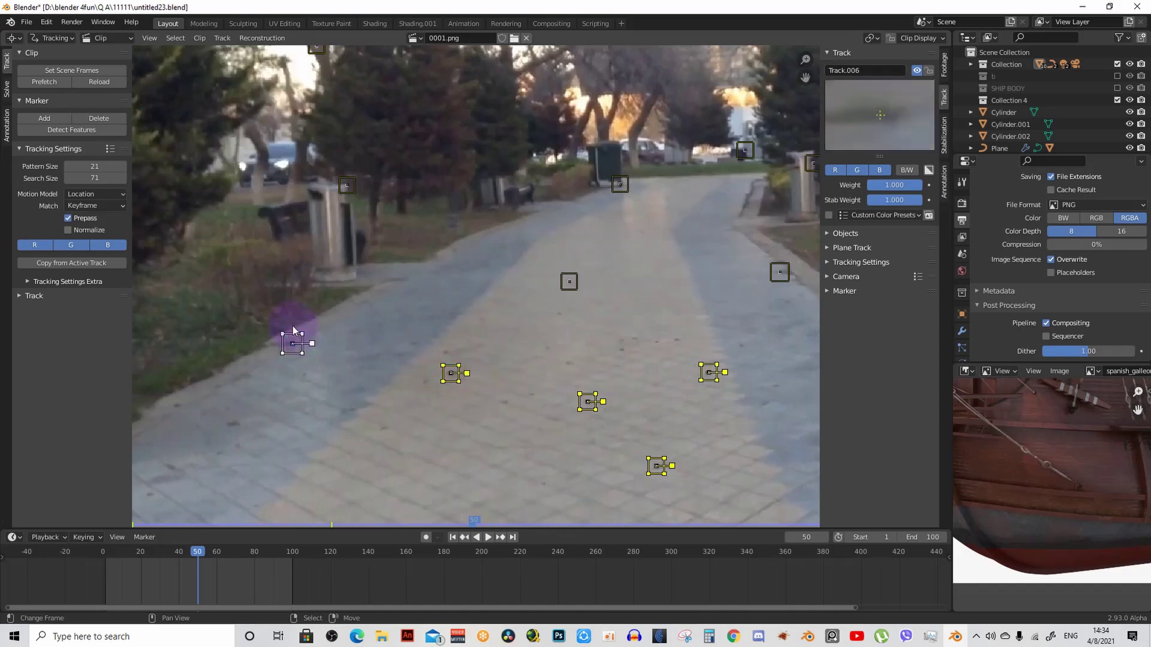
left_click(33, 296)
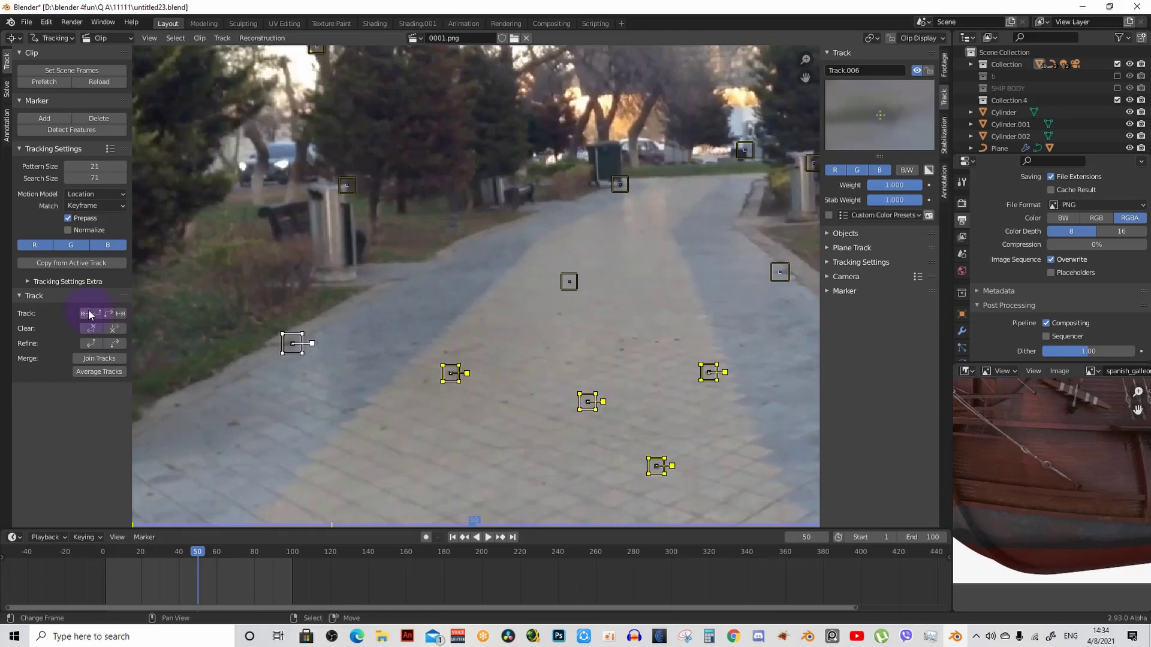
Step: Track the selected pavement markers forward toward frame 100
left_click(125, 313)
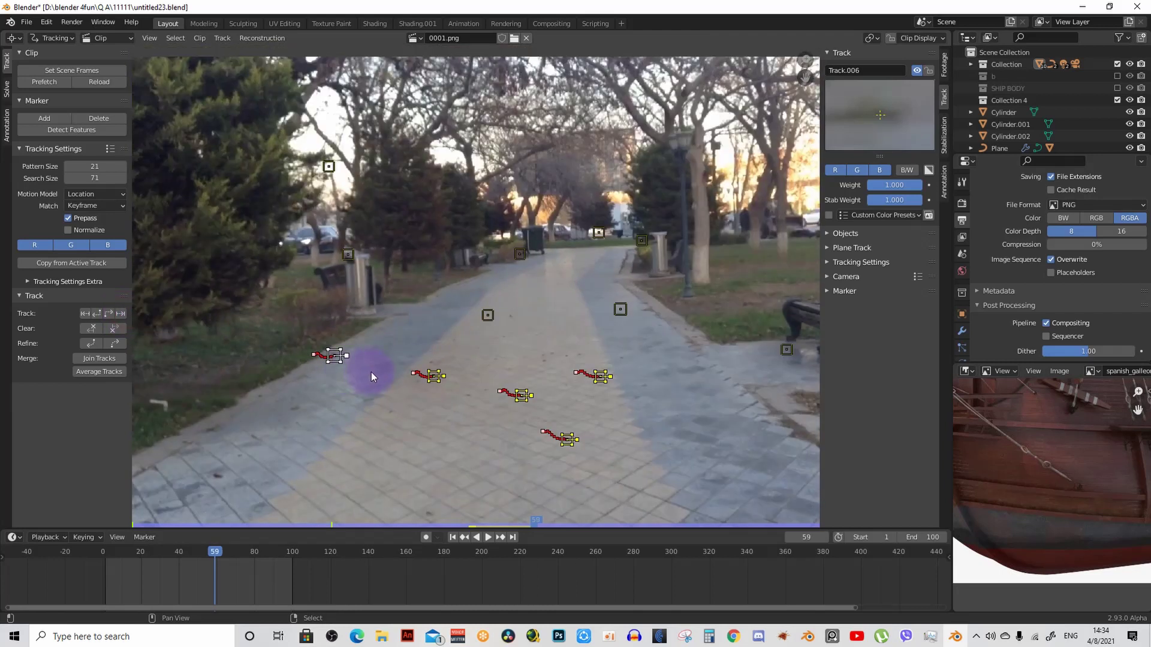
middle_click_drag(371, 372, 266, 347)
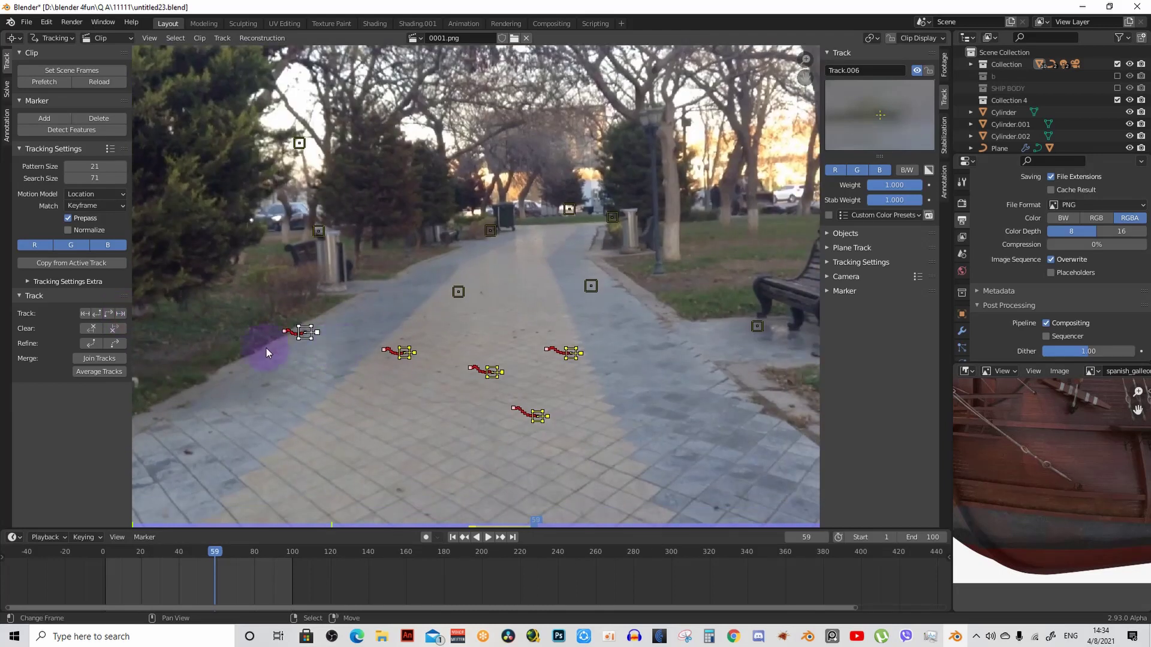
left_click(120, 314)
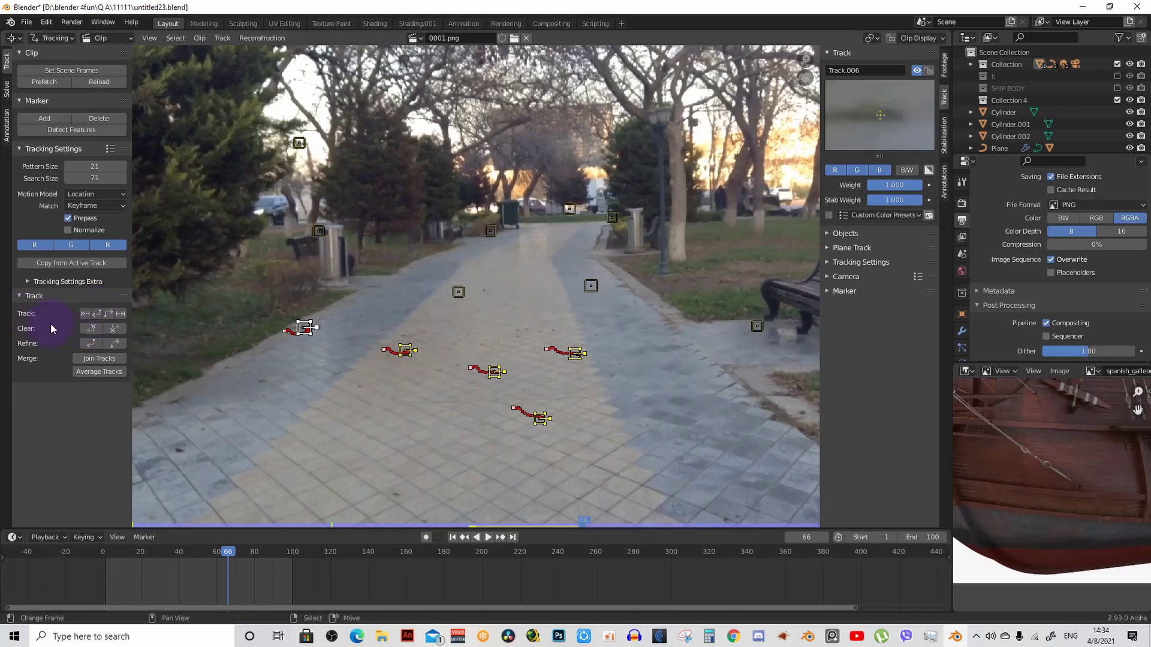
left_click(109, 312)
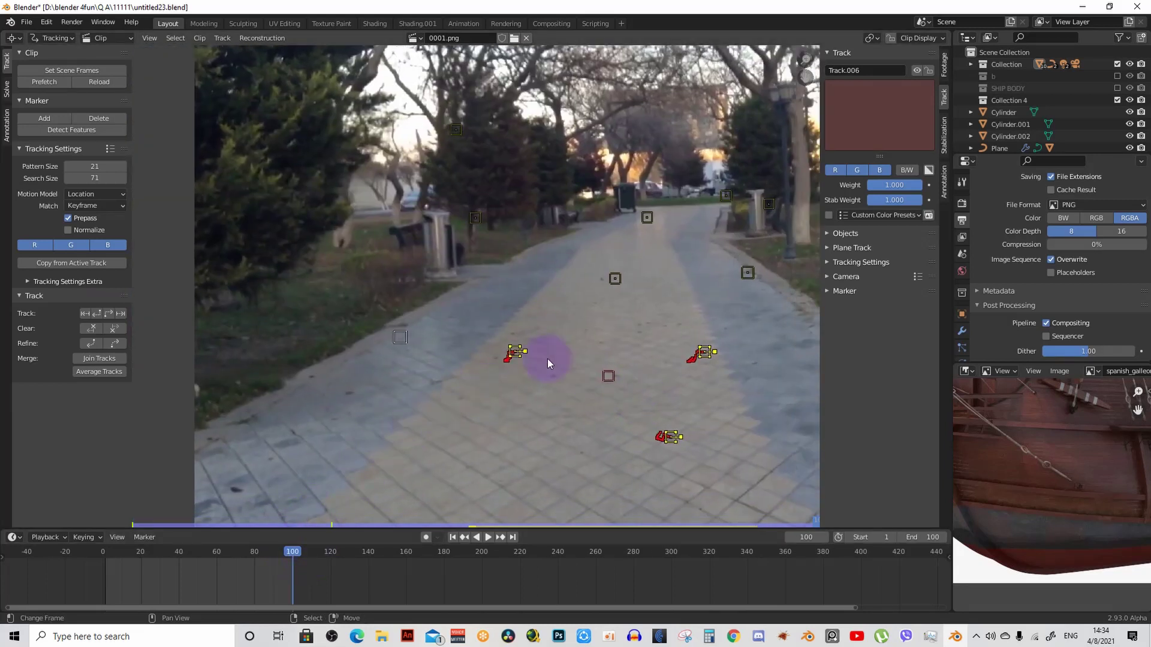
Step: At frame 91, move the drifting marker back onto its pavement feature and re-track to frame 100
scroll(548, 358, "up", 2)
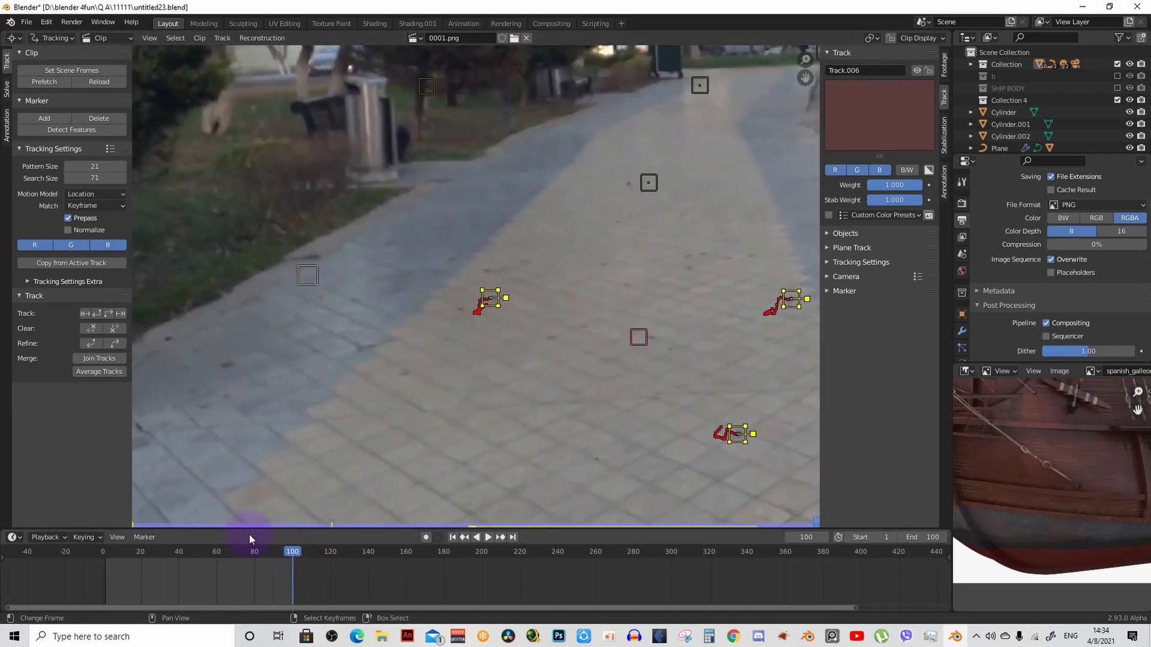
left_click_drag(294, 552, 277, 552)
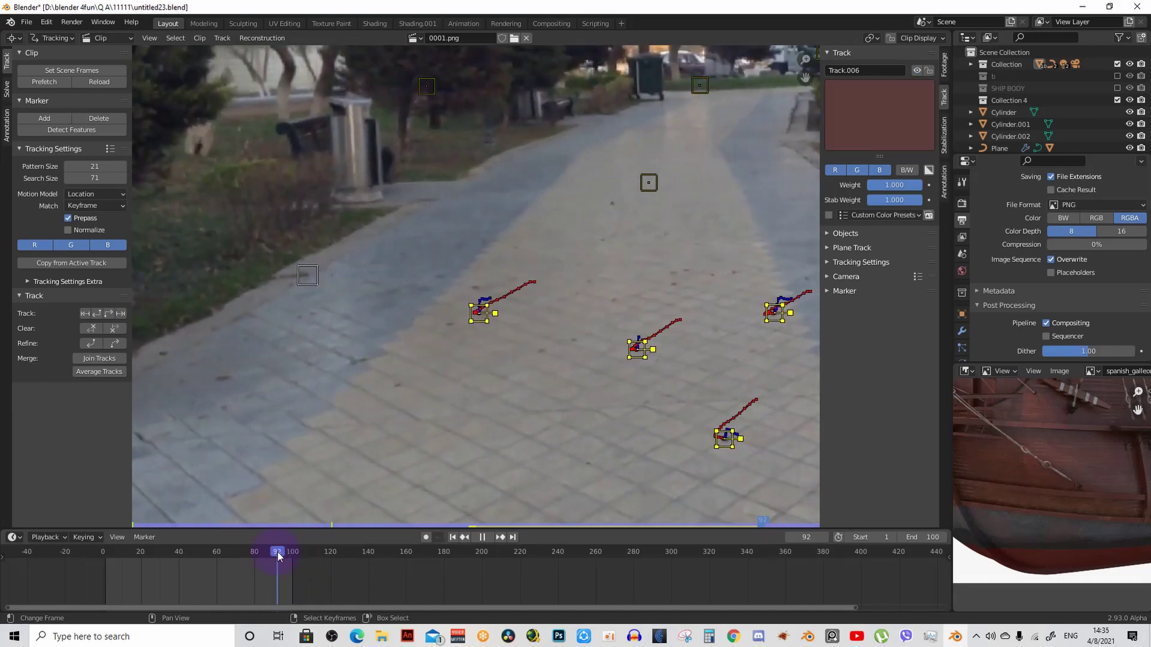
left_click_drag(278, 552, 277, 553)
scroll(304, 339, "up", 5)
scroll(517, 312, "up", 3)
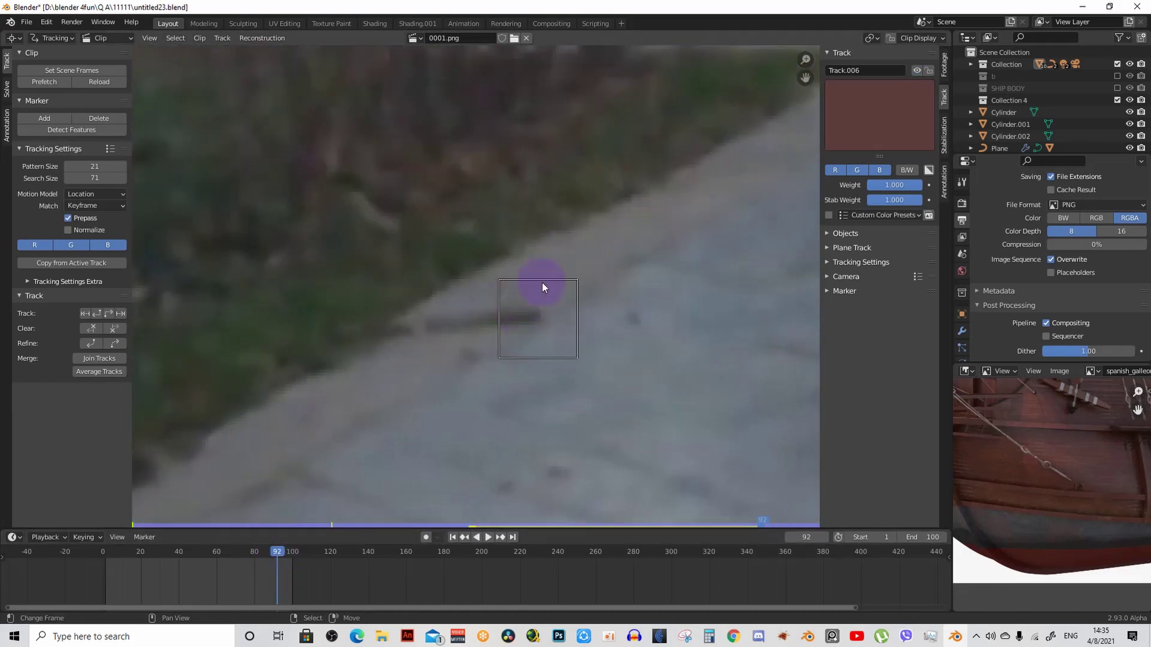
scroll(554, 303, "up", 3)
key("Left")
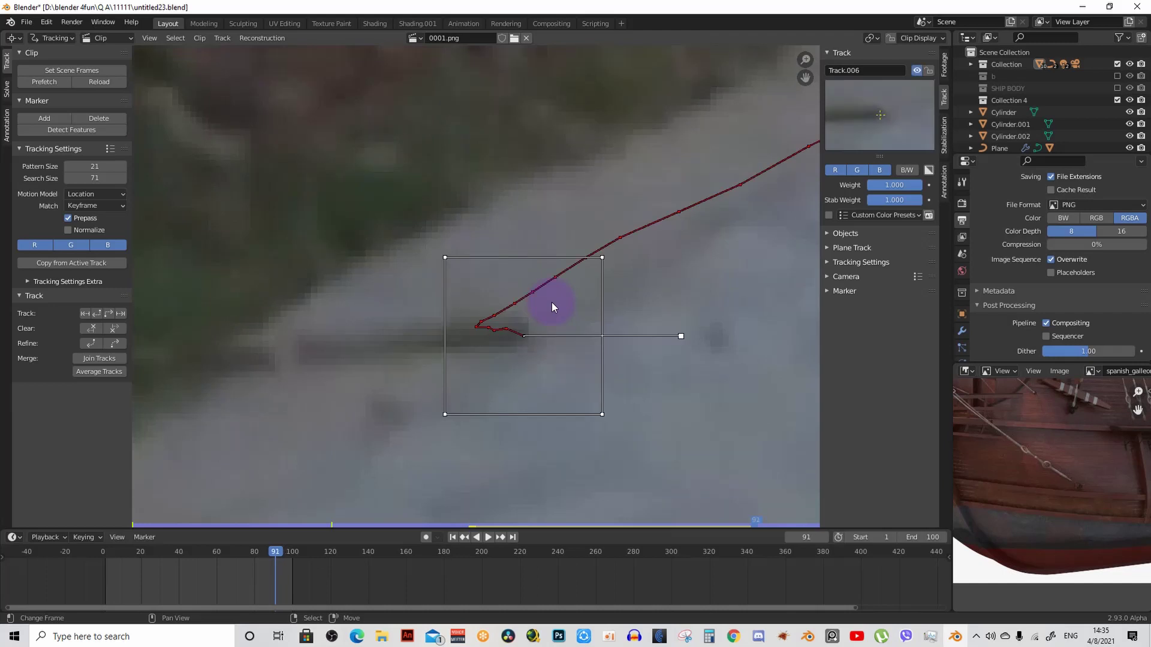
key("Right")
key("Left")
left_click_drag(550, 303, 541, 305)
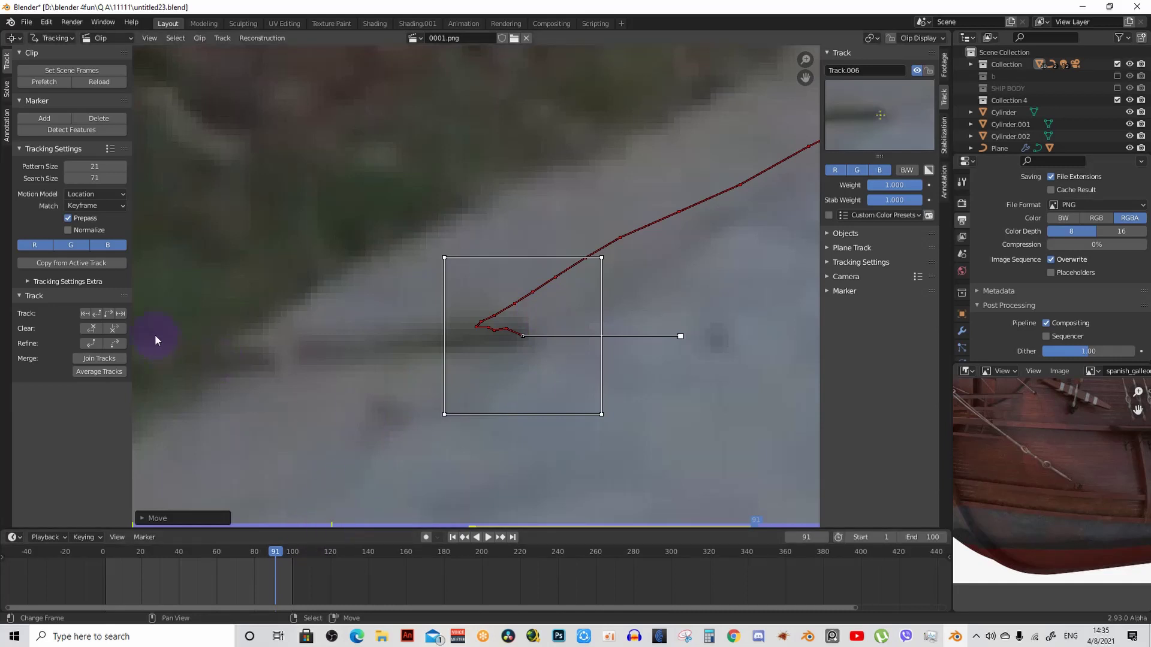
left_click(109, 313)
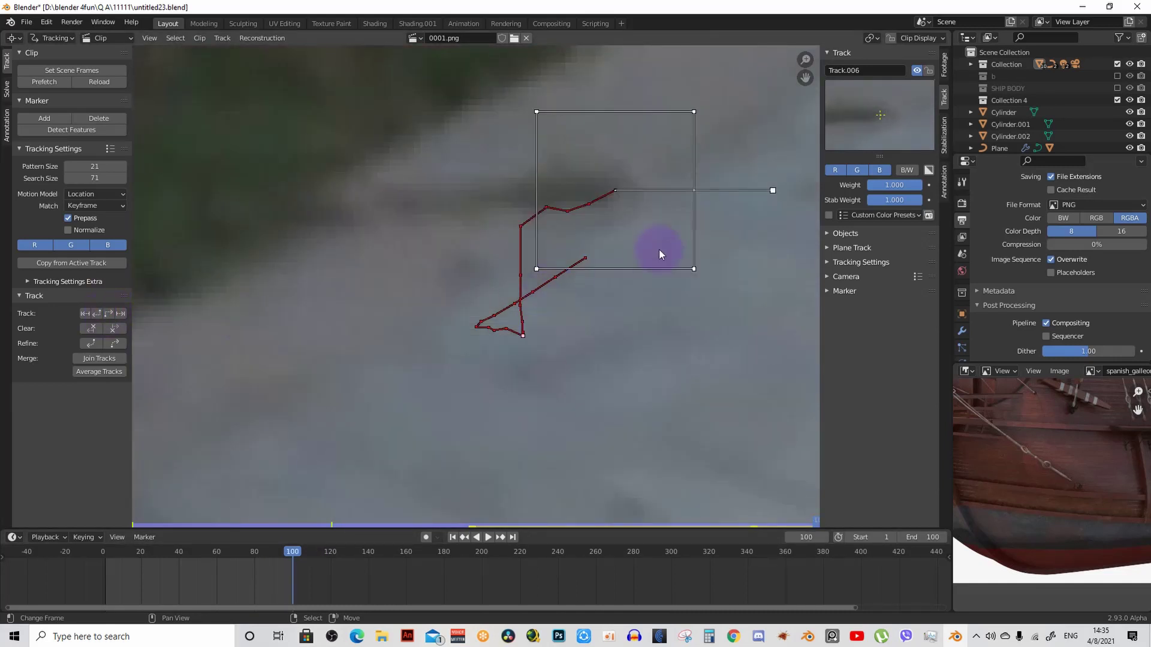
Step: Scrub back to frames 96–97 and zoom in on the drifting marker
scroll(660, 249, "down", 5)
middle_click_drag(660, 249, 437, 282)
scroll(444, 282, "down", 3)
scroll(462, 281, "down", 2)
scroll(468, 306, "down", 2)
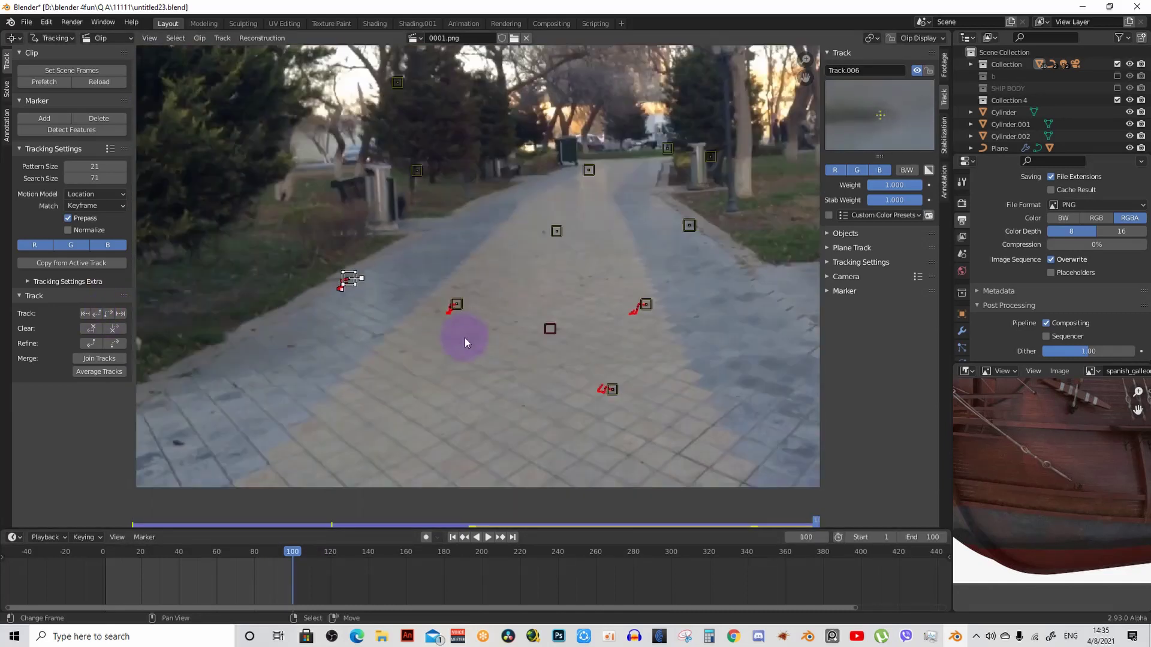
scroll(498, 339, "down", 1)
left_click_drag(293, 552, 285, 555)
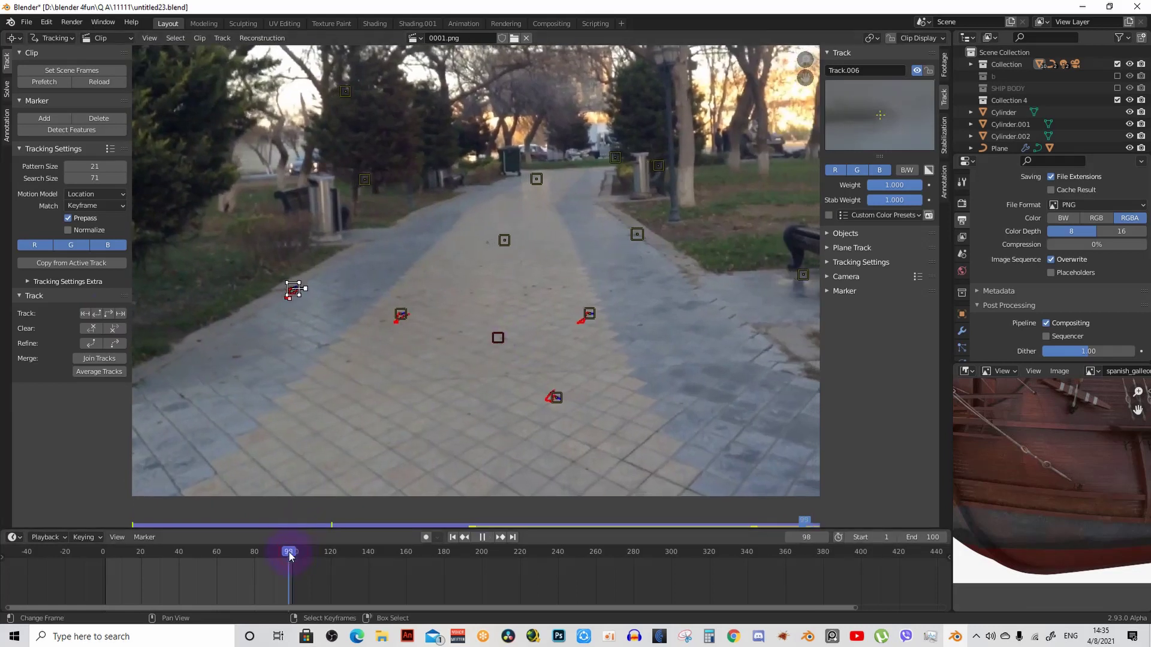
scroll(535, 341, "up", 5)
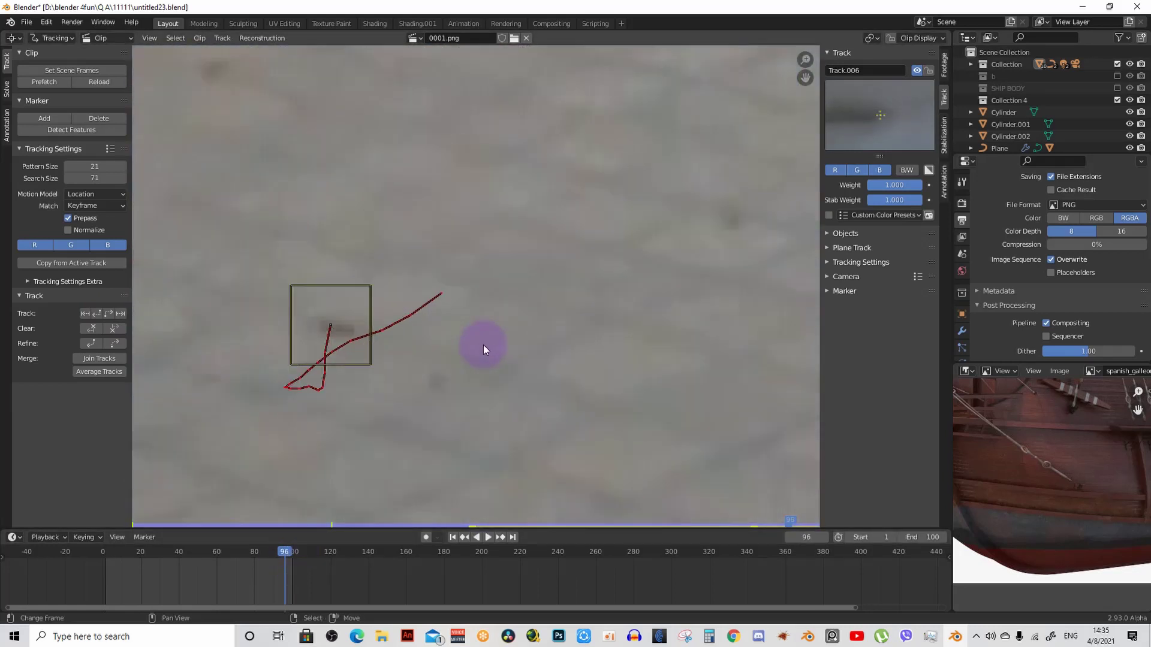
middle_click_drag(480, 347, 506, 326)
scroll(472, 332, "up", 2)
key("space")
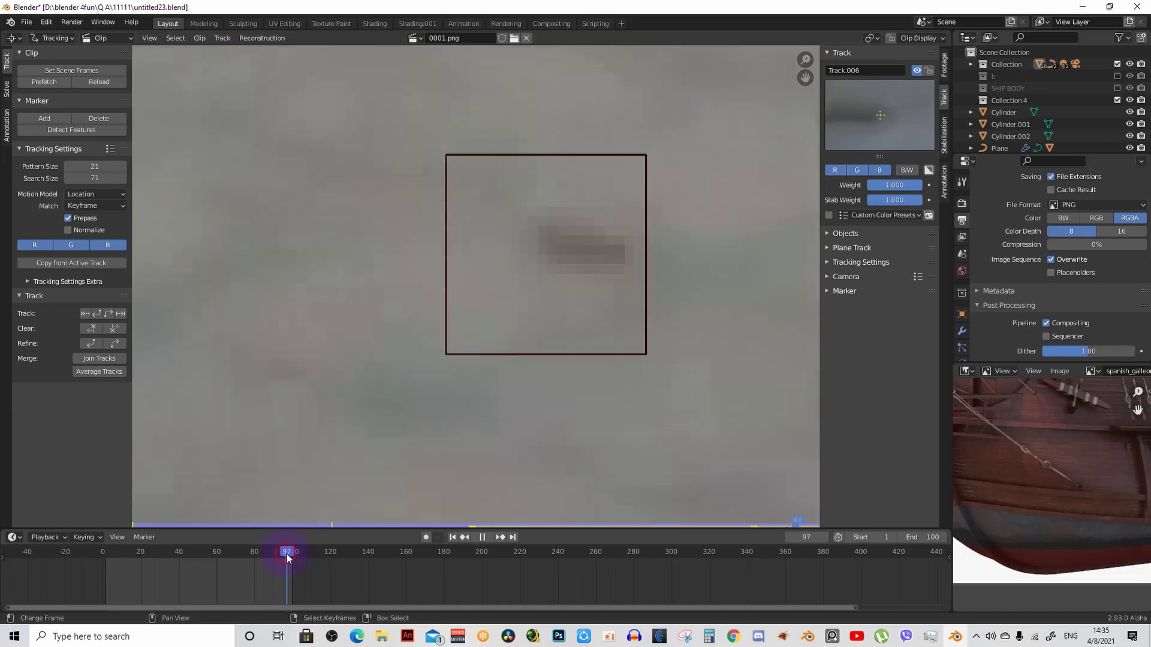
key("space")
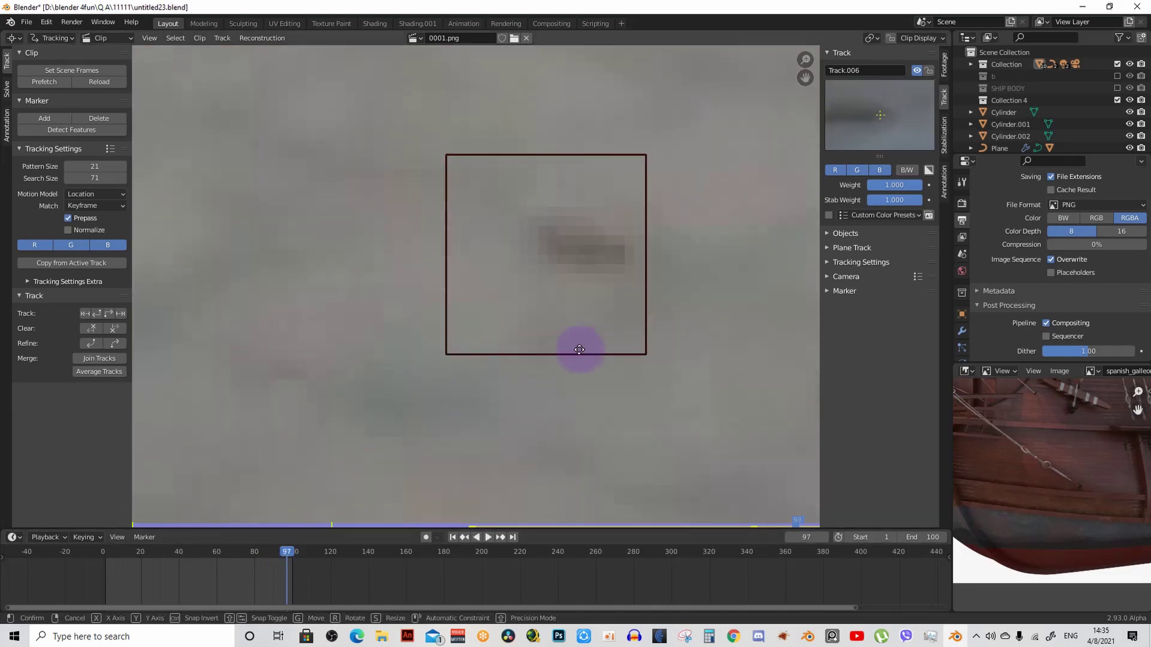
Step: Reposition Track.003 onto its feature at frame 97 and re-track it forward to frame 100
key("g")
right_click(552, 352)
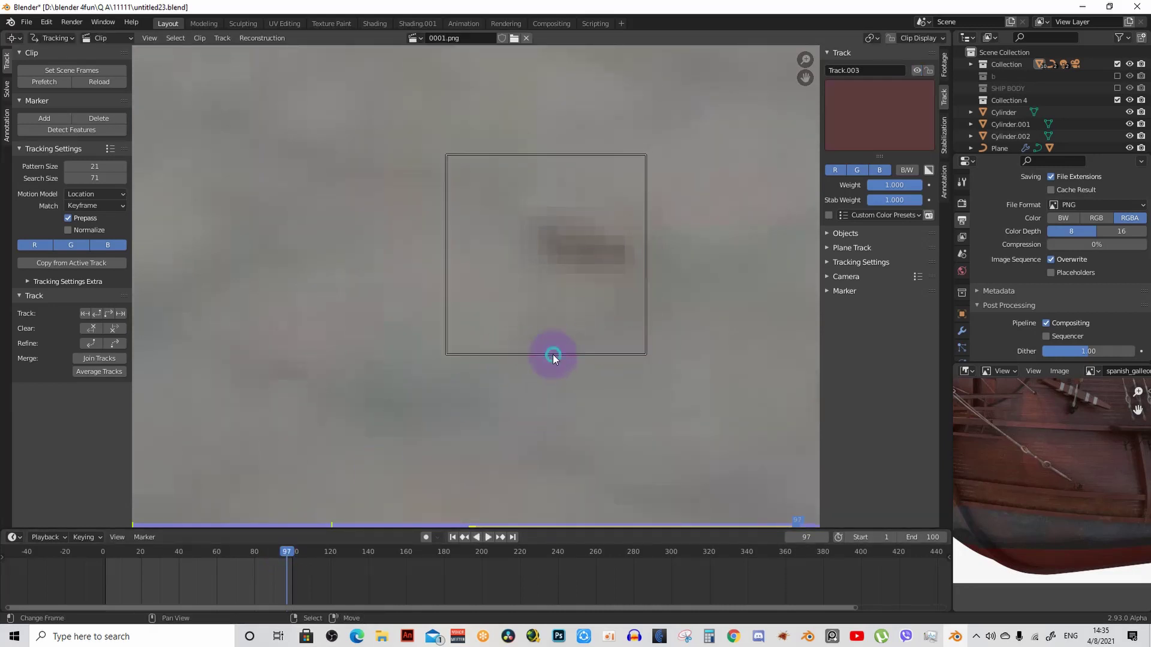
left_click(580, 390)
key("g")
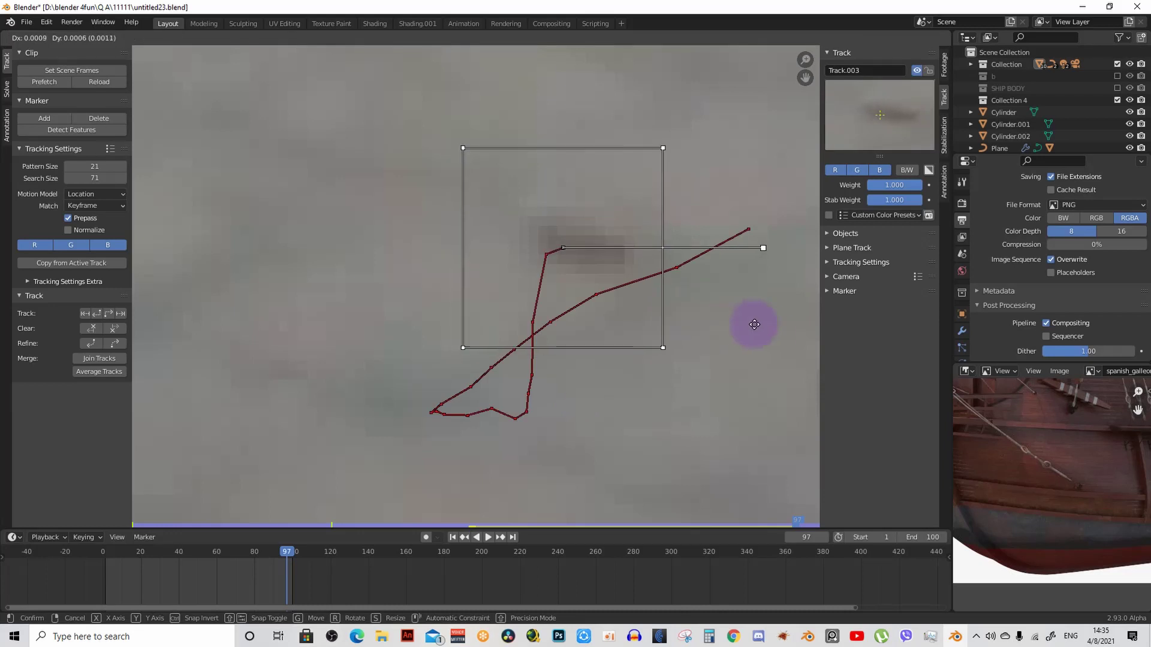
left_click(134, 337)
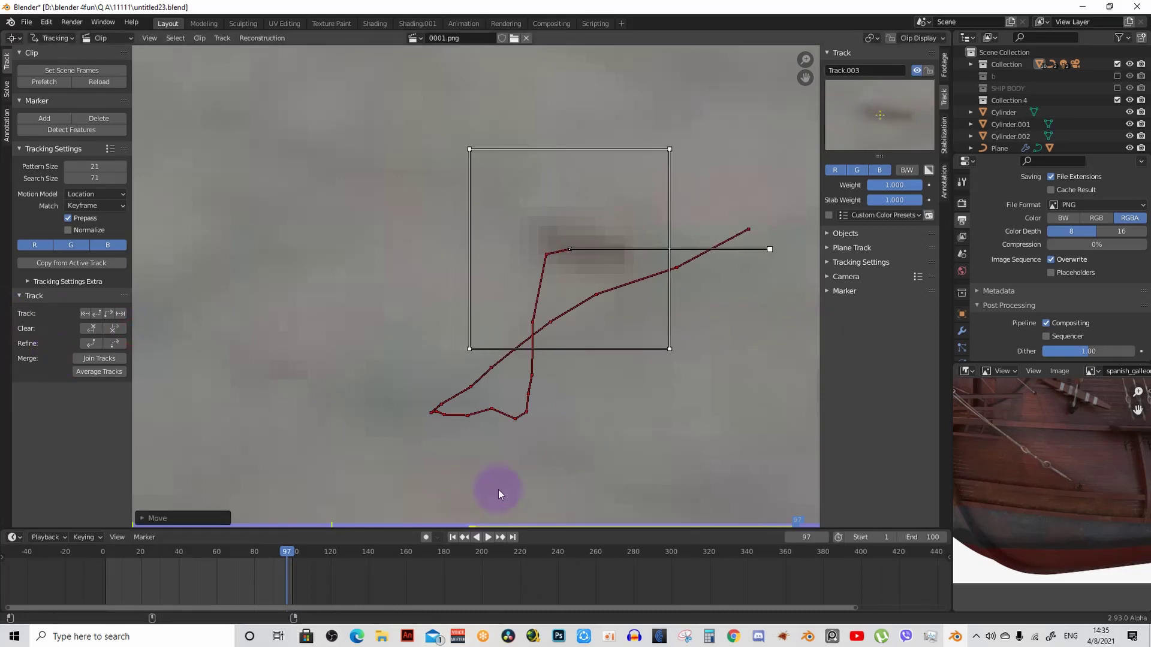
left_click(121, 314)
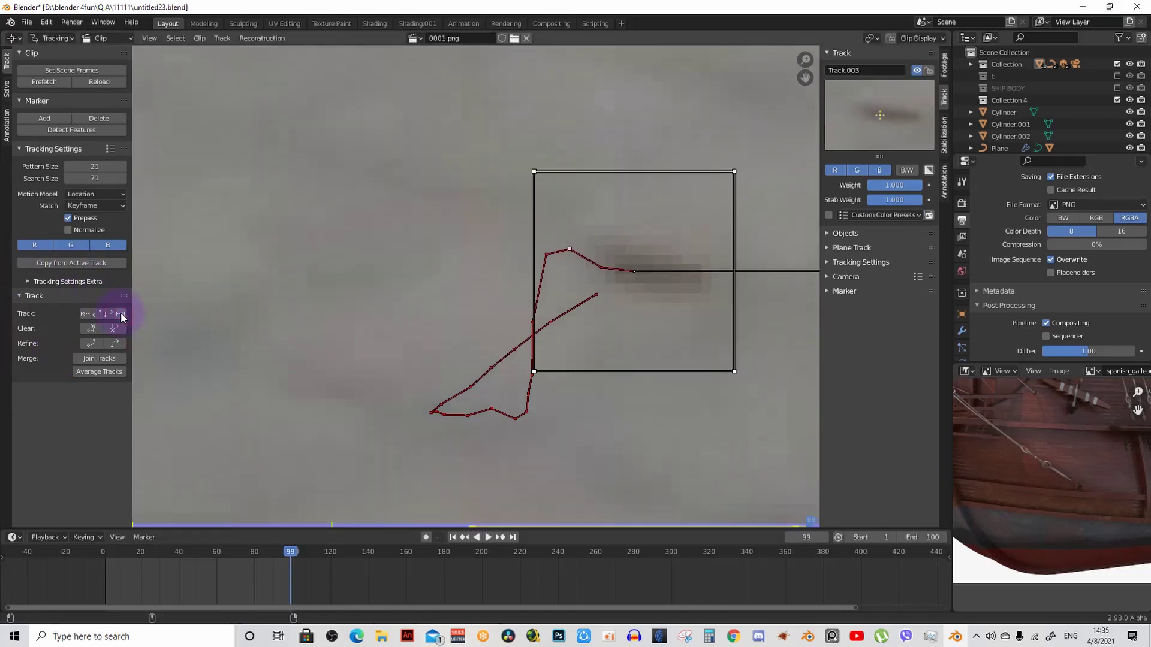
scroll(601, 350, "down", 5)
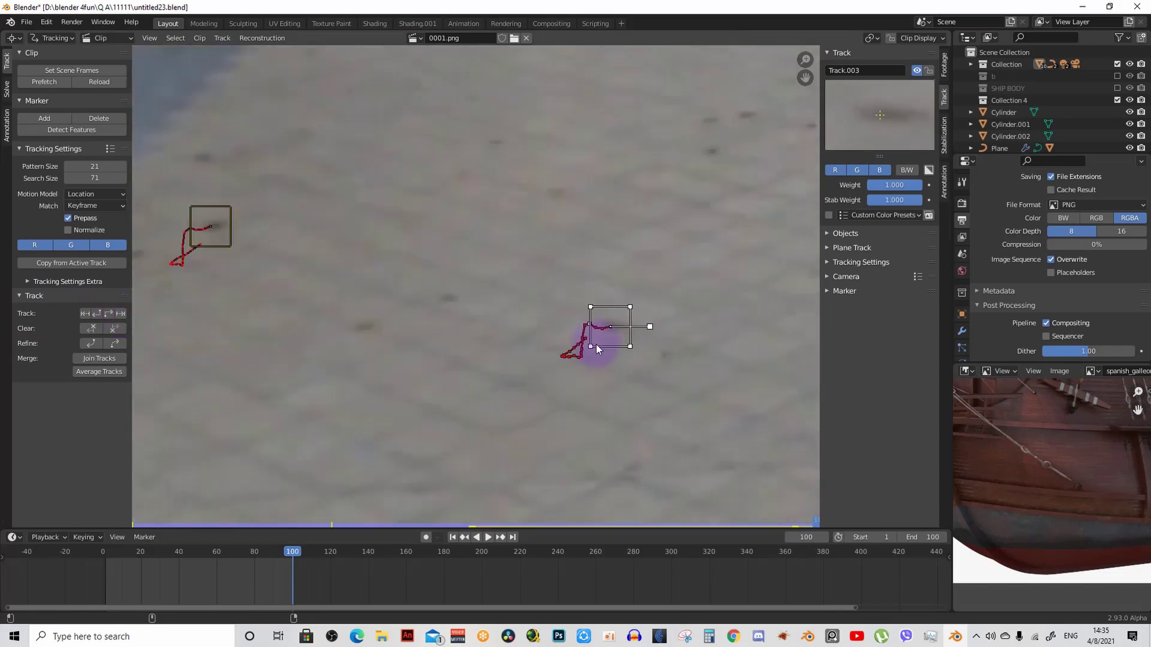
scroll(597, 346, "down", 2)
scroll(598, 351, "down", 2)
scroll(531, 312, "up", 3, "ctrl")
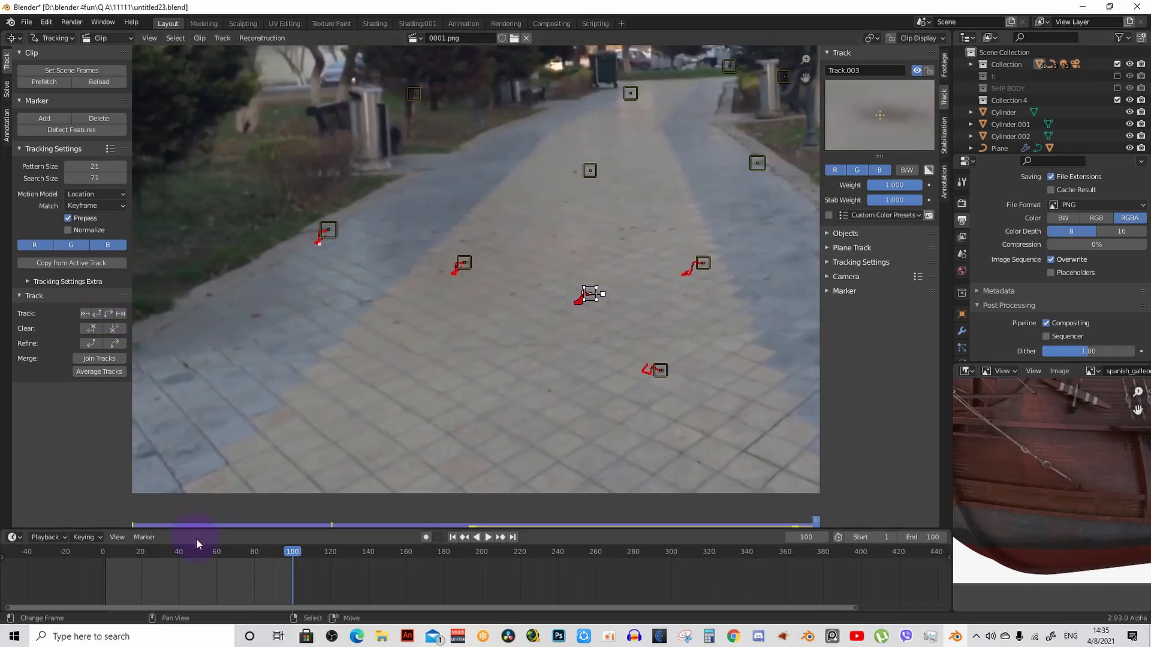
Step: At frame 50, shift-select the five pavement markers
left_click(198, 552)
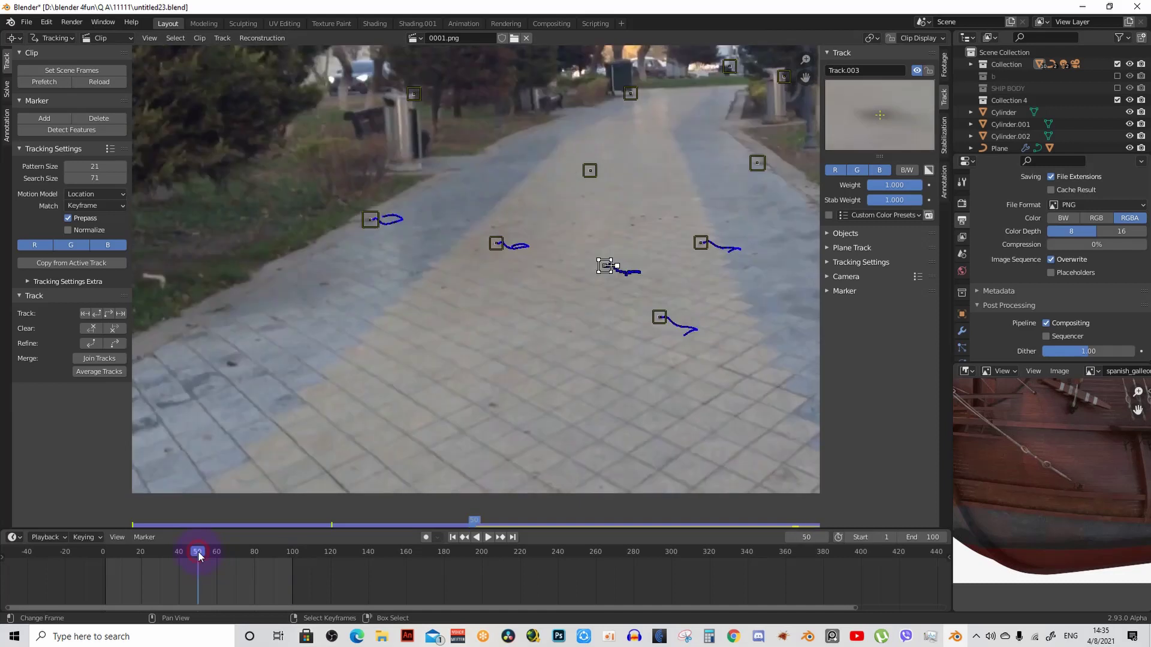
middle_click_drag(359, 436, 398, 504)
scroll(606, 391, "up", 2)
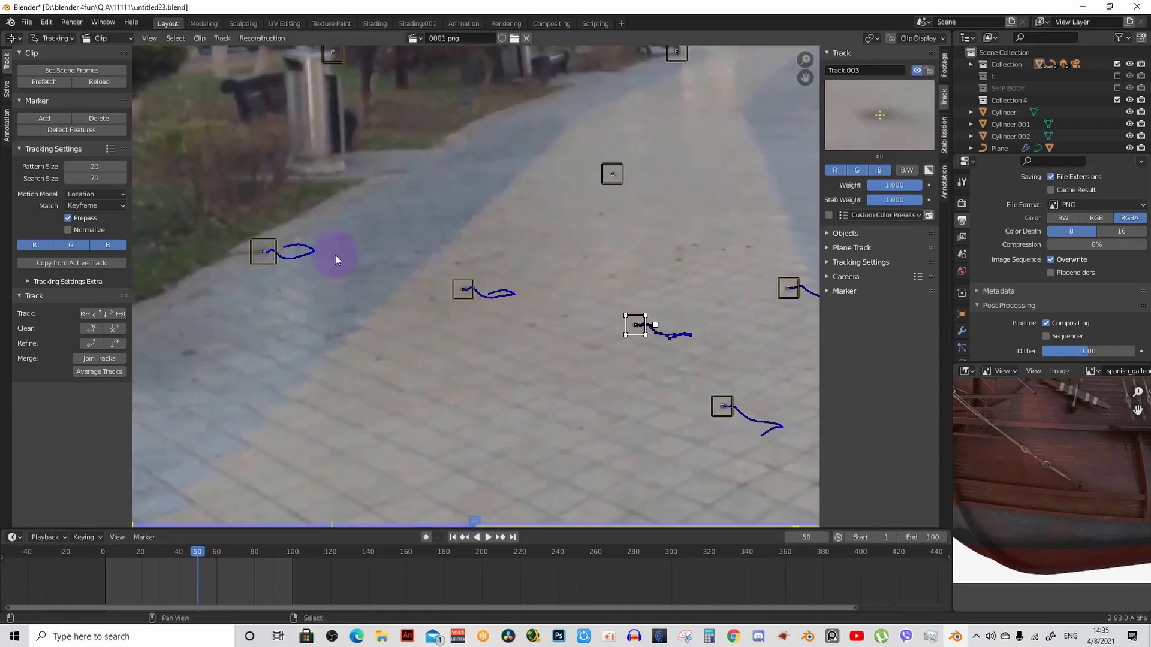
left_click(267, 251, "shift")
left_click(463, 290, "shift")
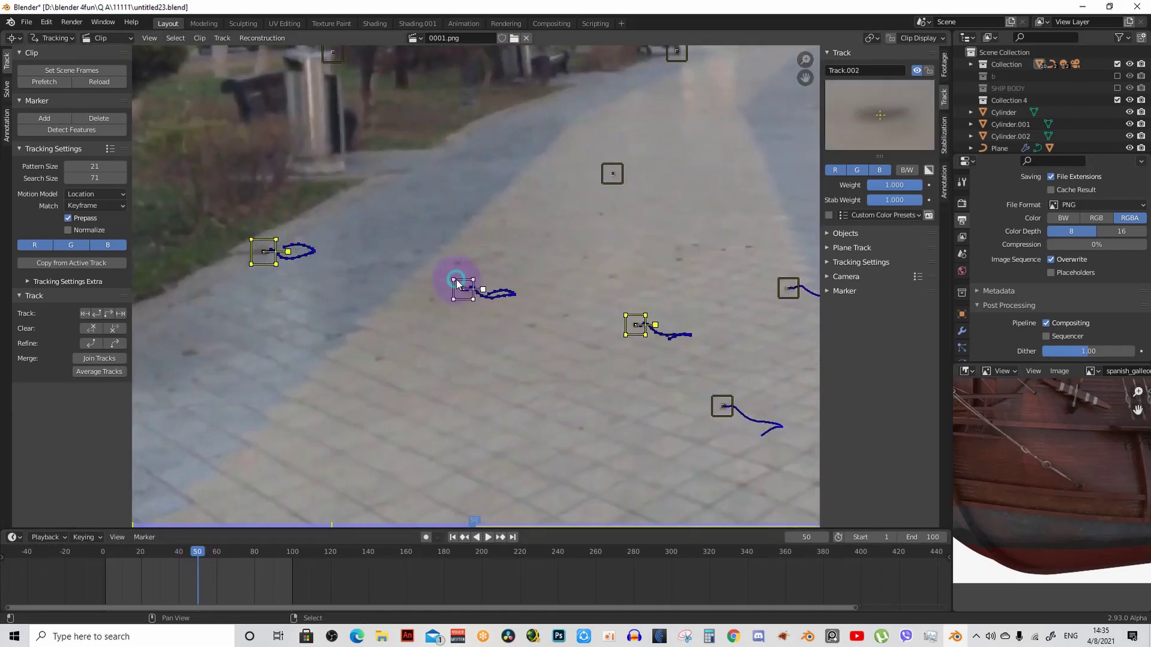
left_click(721, 406, "shift")
left_click(787, 289, "shift")
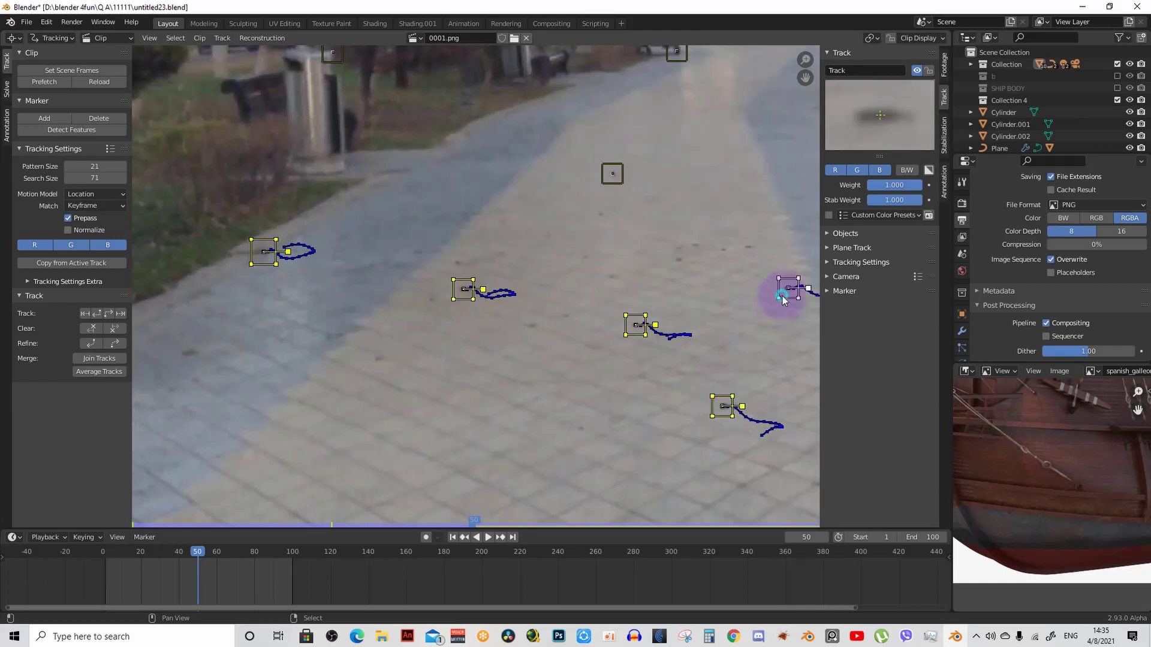
scroll(779, 317, "down", 2)
middle_click_drag(754, 326, 643, 336)
mouse_move(524, 359)
middle_mouse_down()
mouse_move(226, 327)
mouse_move(479, 333)
middle_mouse_up()
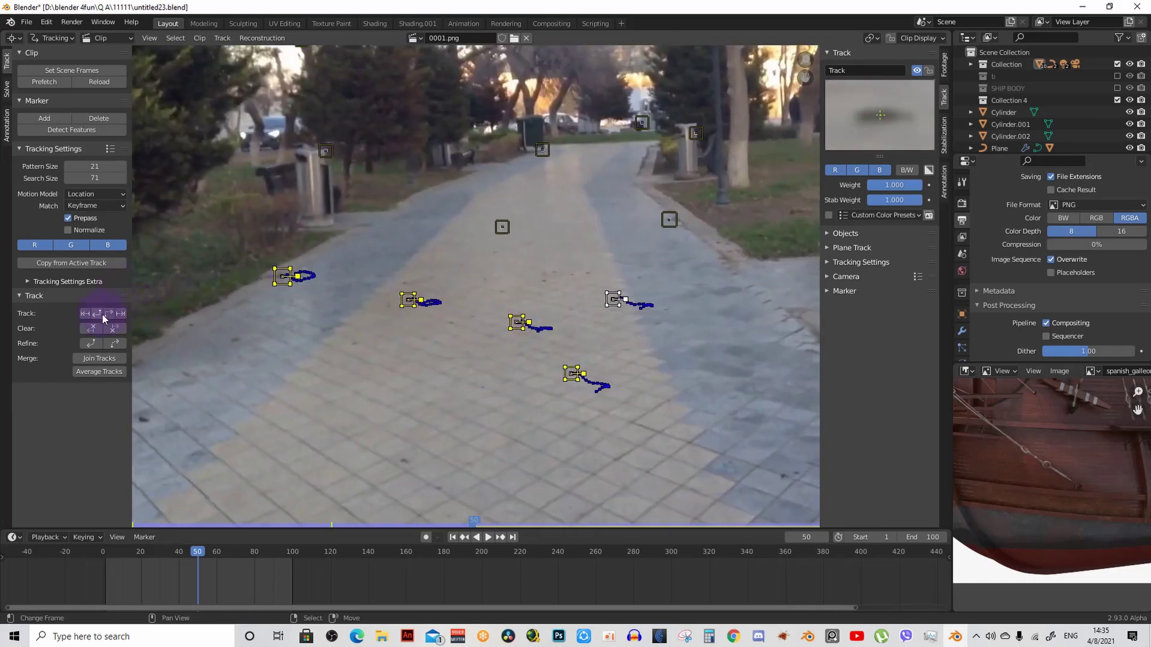
Step: Track them backward to frame 1 and check the paths around frame 12
left_click(84, 314)
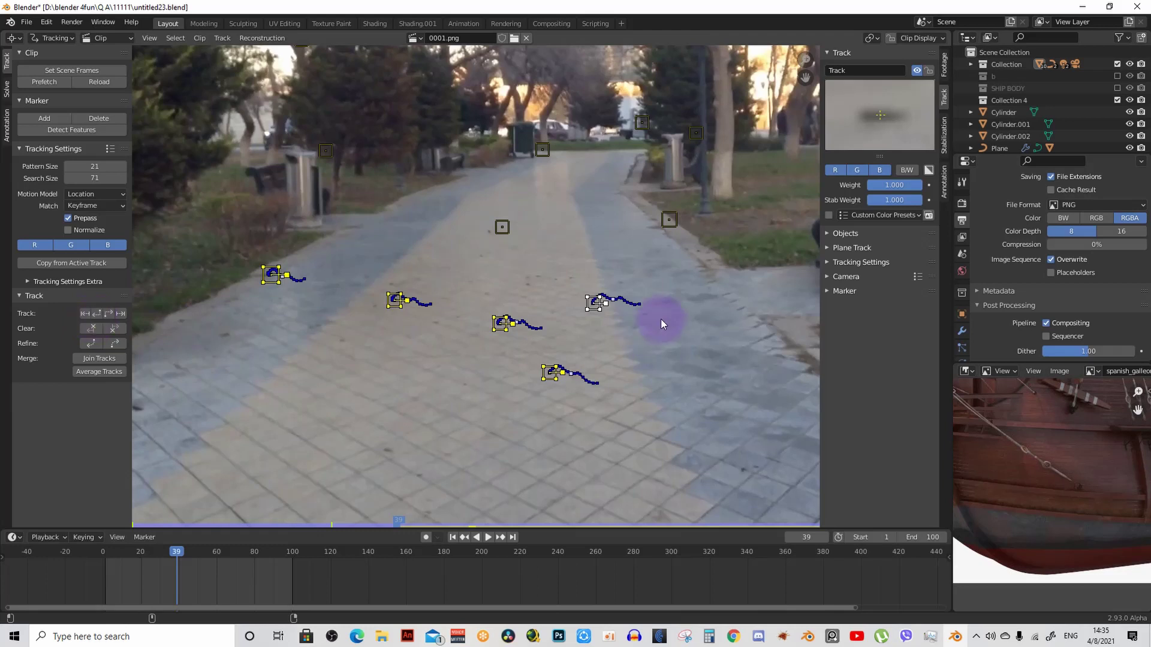
key("shift+Left")
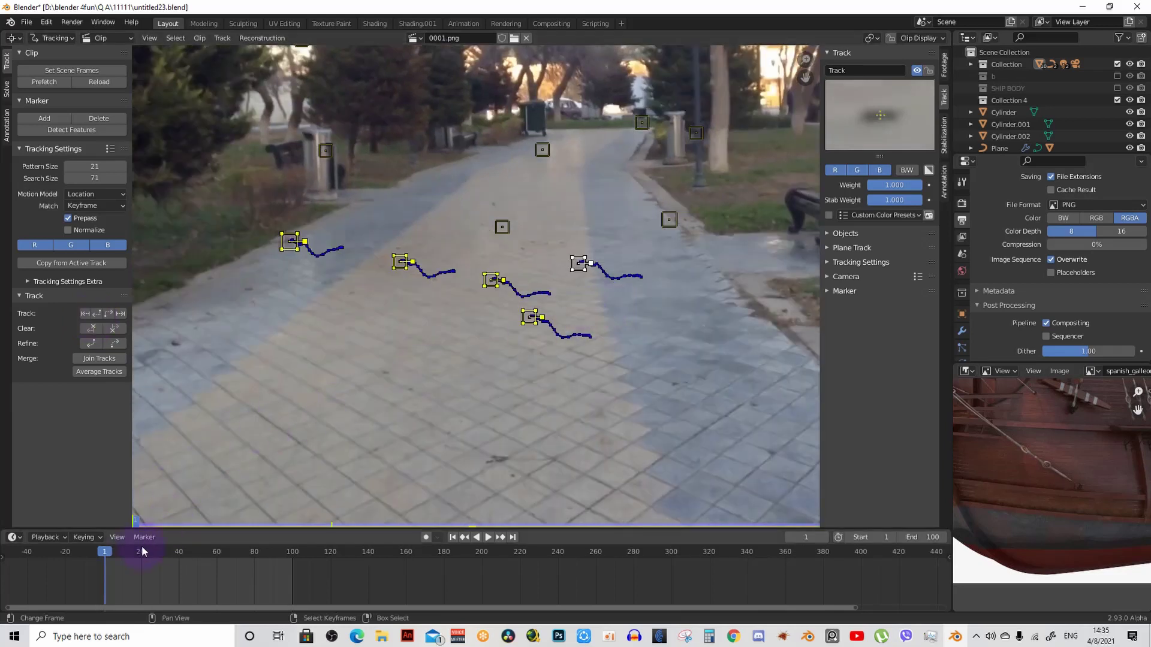
left_click_drag(106, 550, 203, 565)
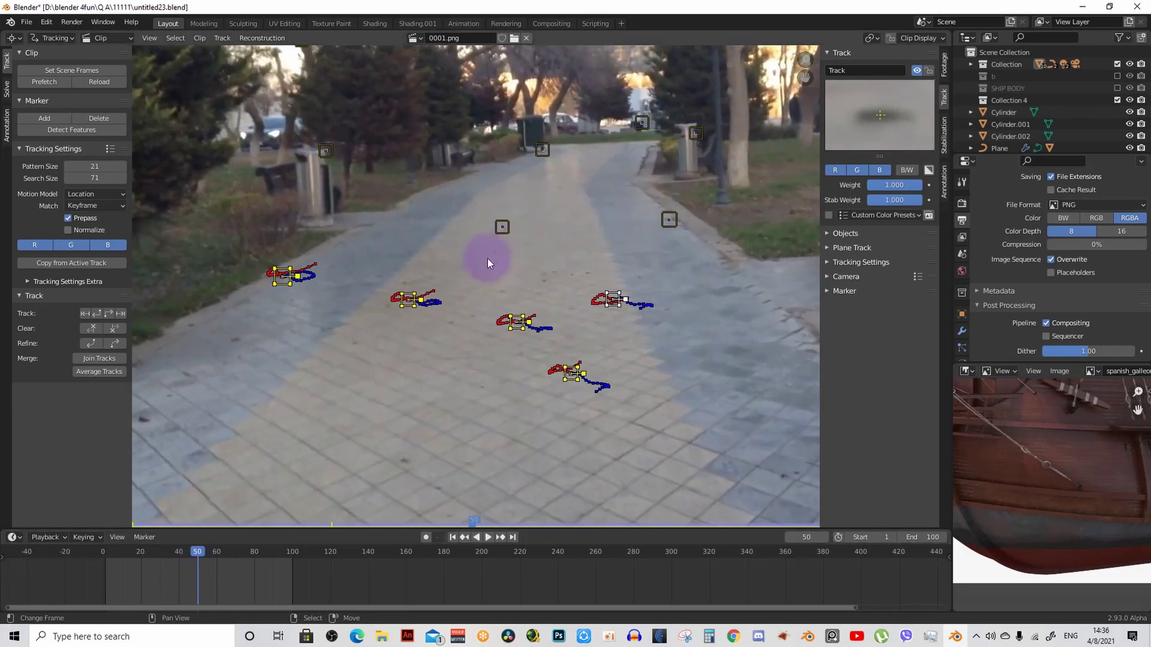
Step: Scrub between frames 40 and 47 to check the ground marker paths
scroll(548, 148, "up", 4)
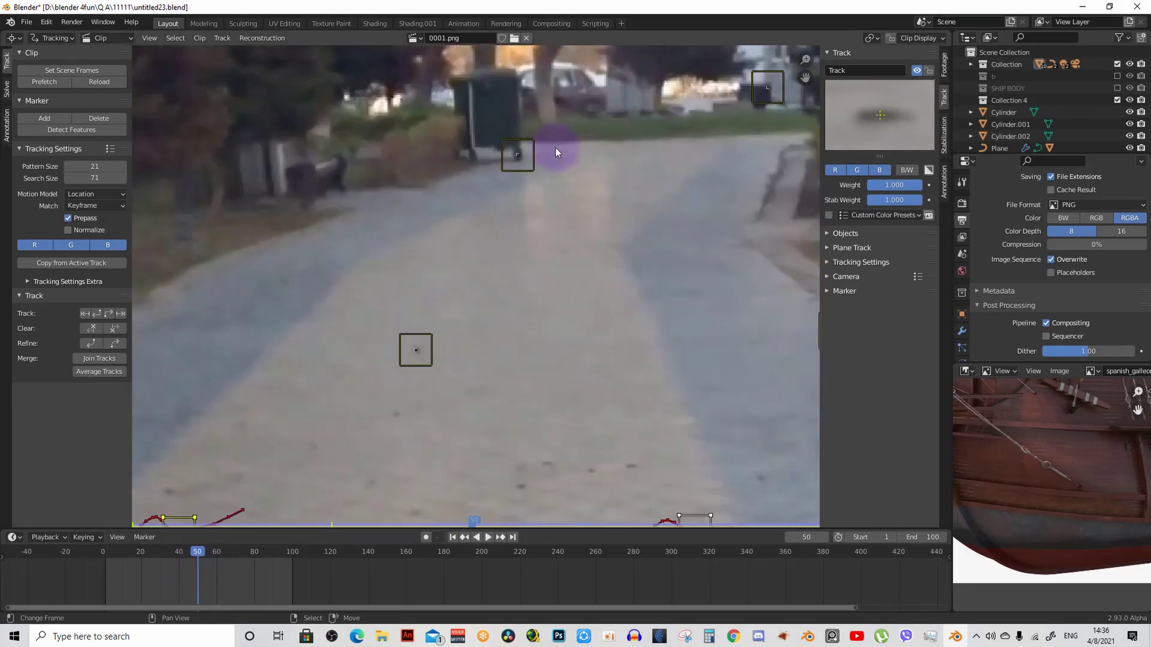
scroll(527, 158, "down", 4)
scroll(452, 213, "up", 3)
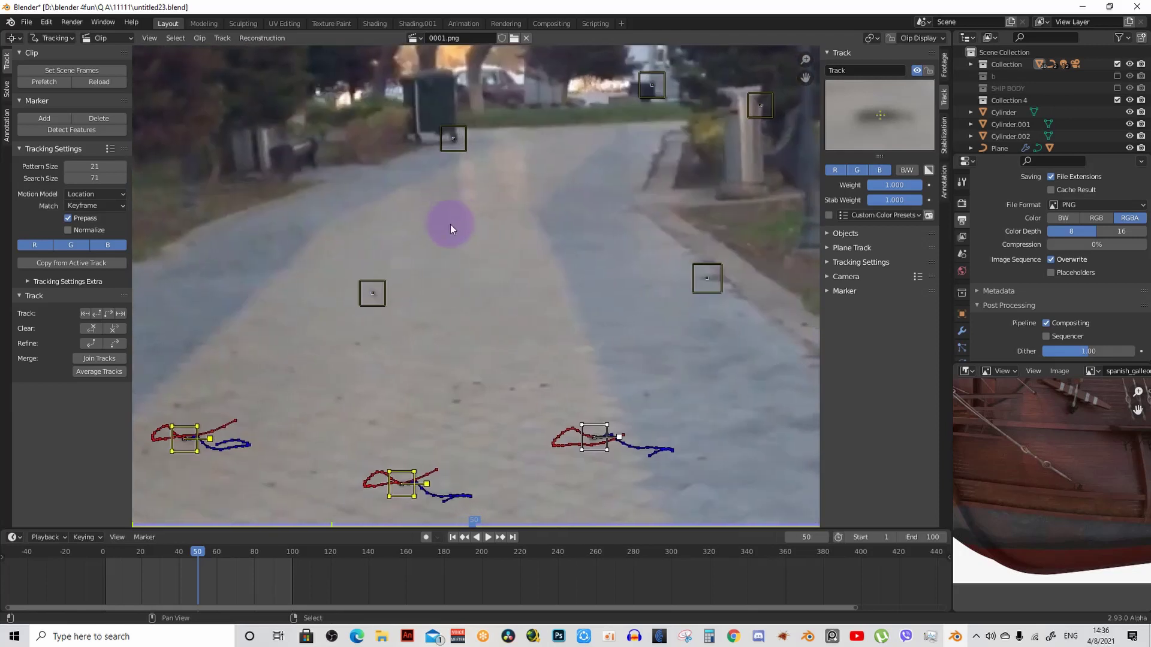
left_click_drag(208, 555, 185, 554)
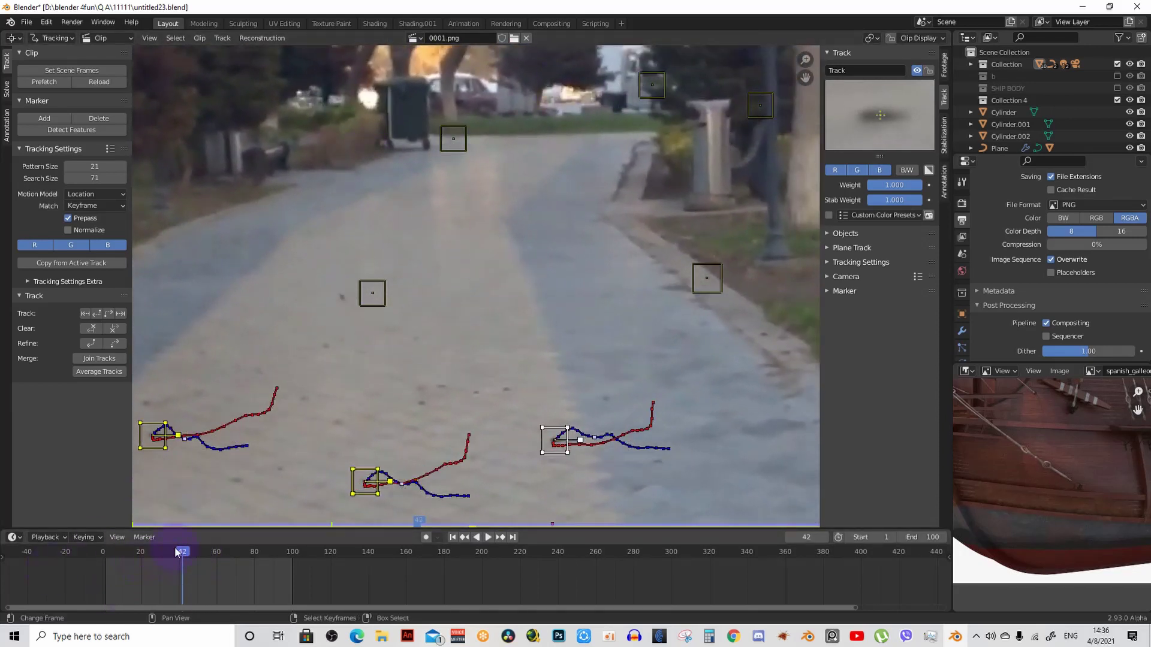
left_click(180, 554)
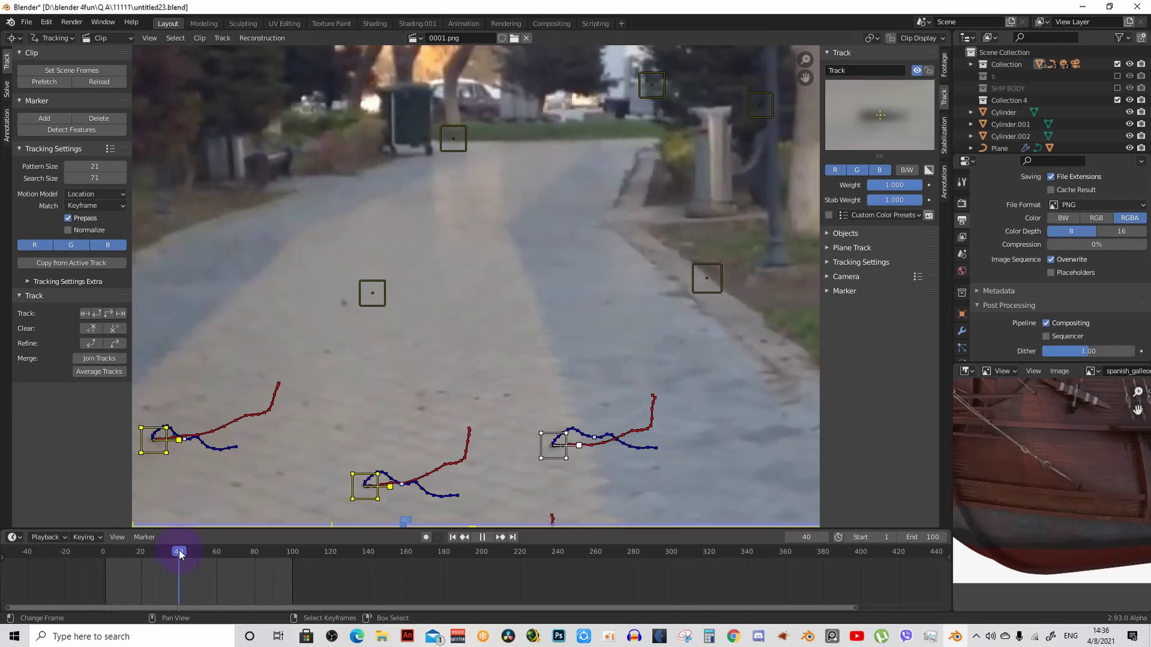
left_click_drag(179, 553, 197, 555)
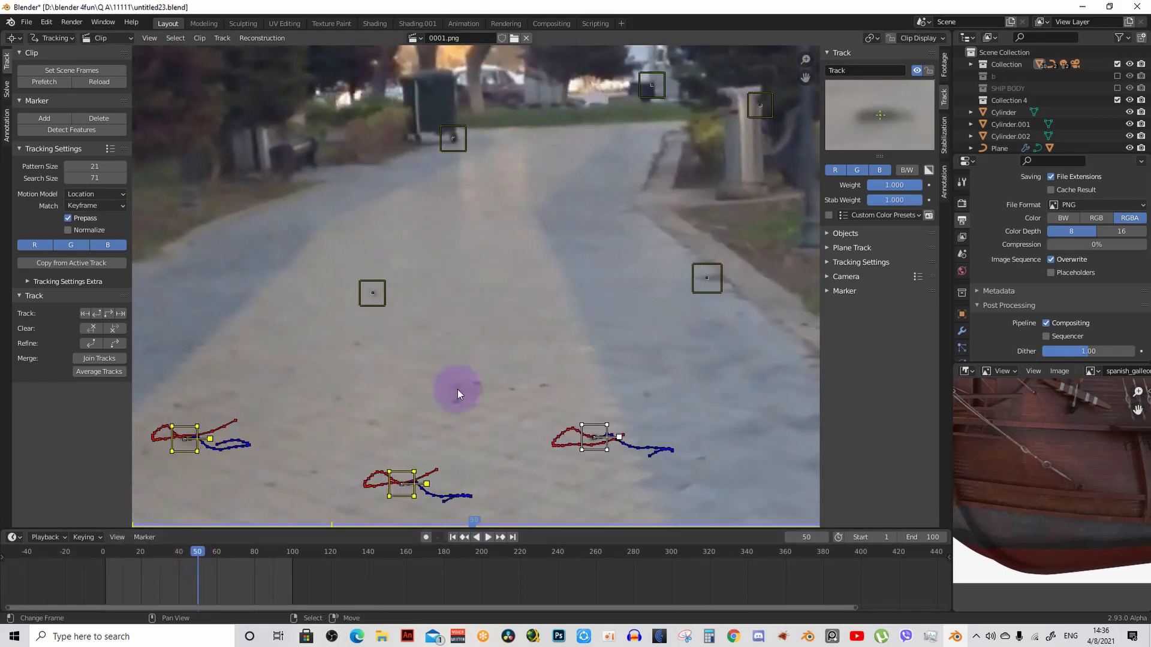
scroll(585, 170, "up", 1)
scroll(550, 200, "down", 6)
scroll(543, 258, "up", 3)
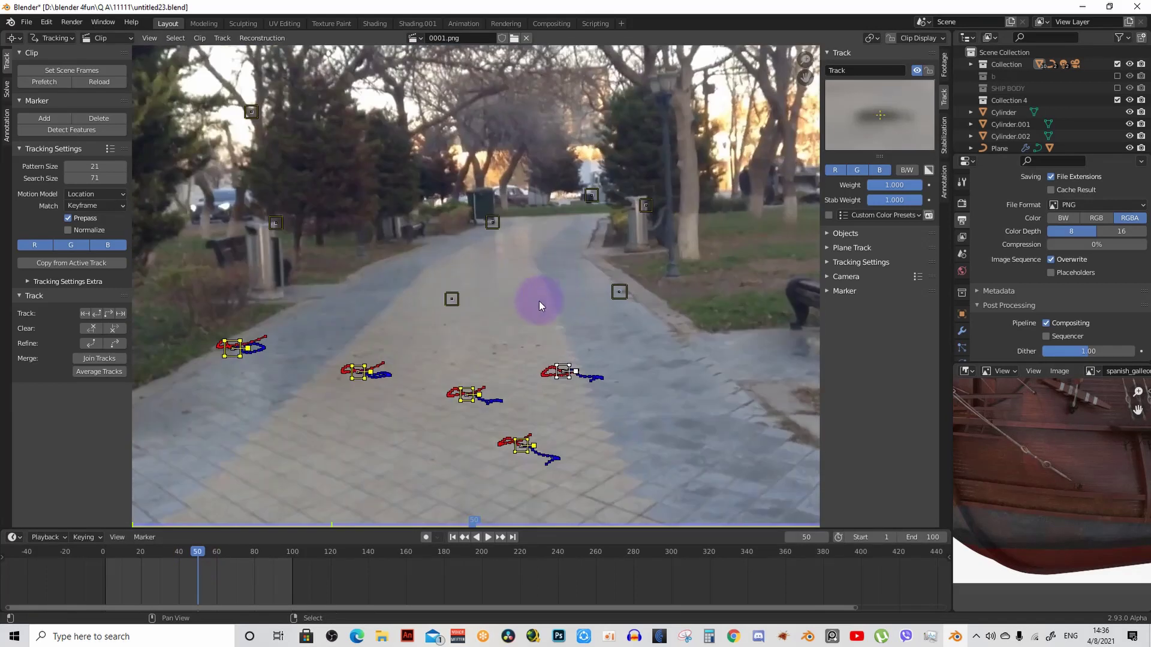
Step: Select the ground tracks and lock them with Ctrl+L
middle_click_drag(539, 301, 551, 250)
left_click(246, 297)
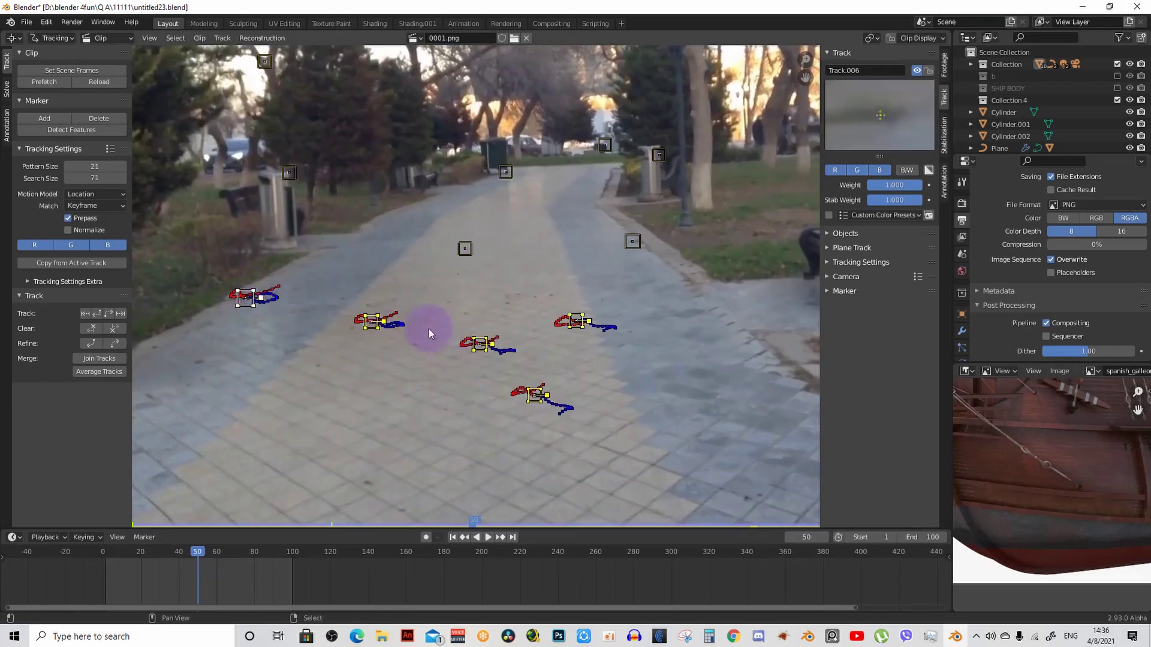
middle_click_drag(521, 361, 495, 354)
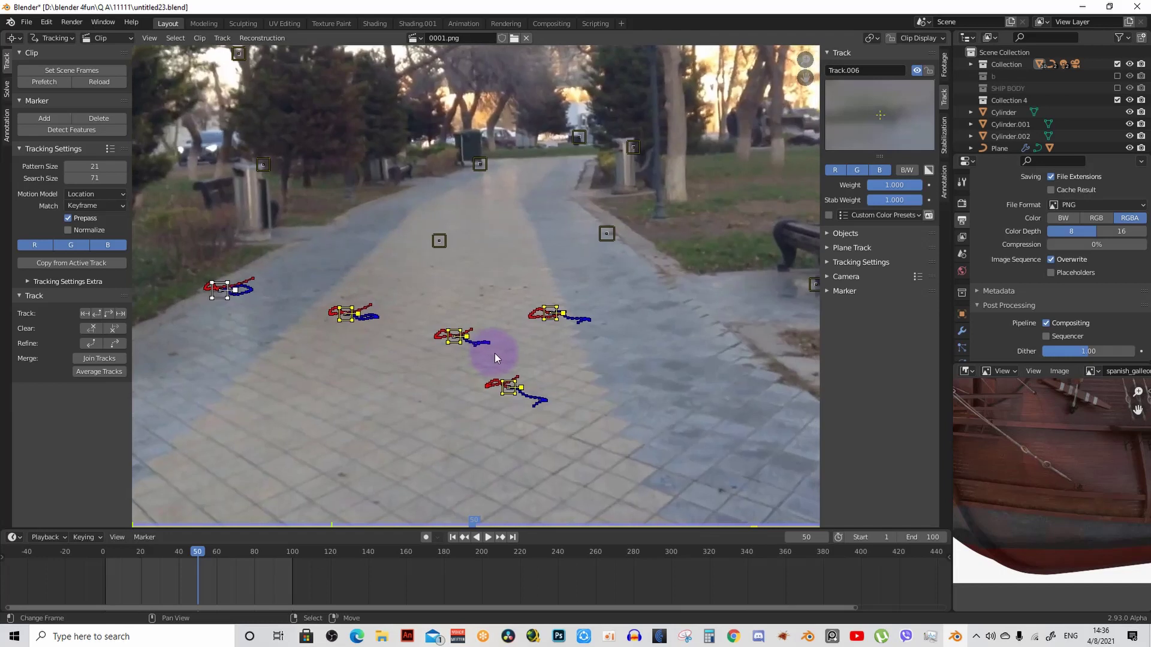
key("ctrl+l")
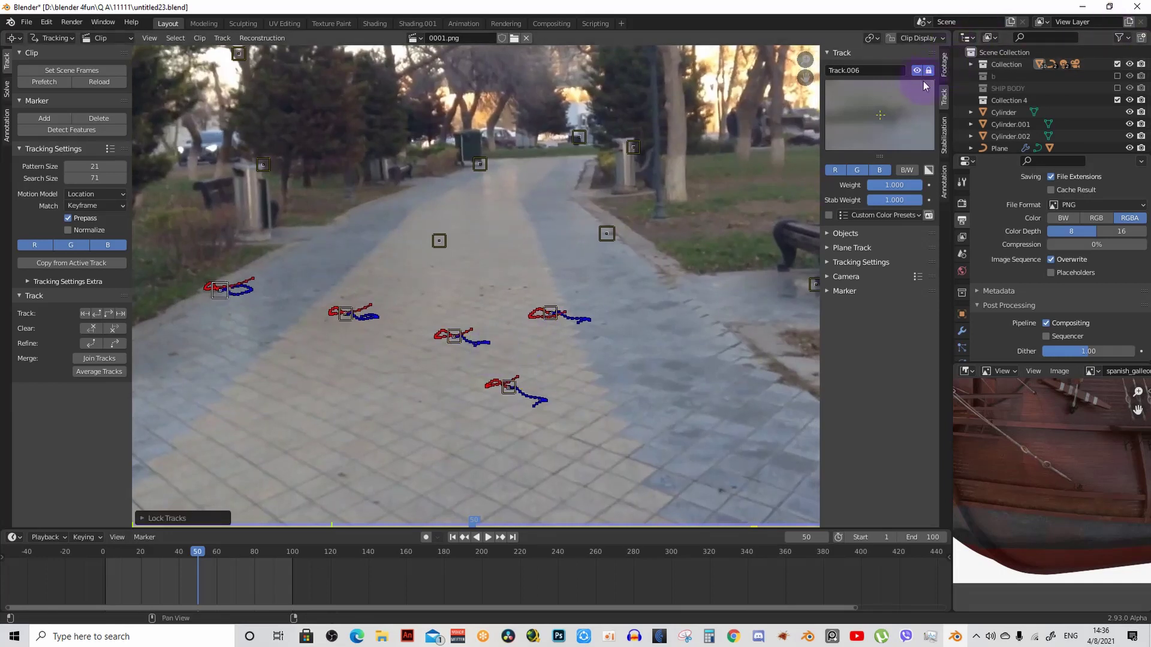
middle_click_drag(512, 336, 361, 362)
Step: Select the untracked markers on the path edge, pillar, bins and tree
scroll(371, 356, "up", 1)
left_click(404, 291)
scroll(397, 330, "up", 2)
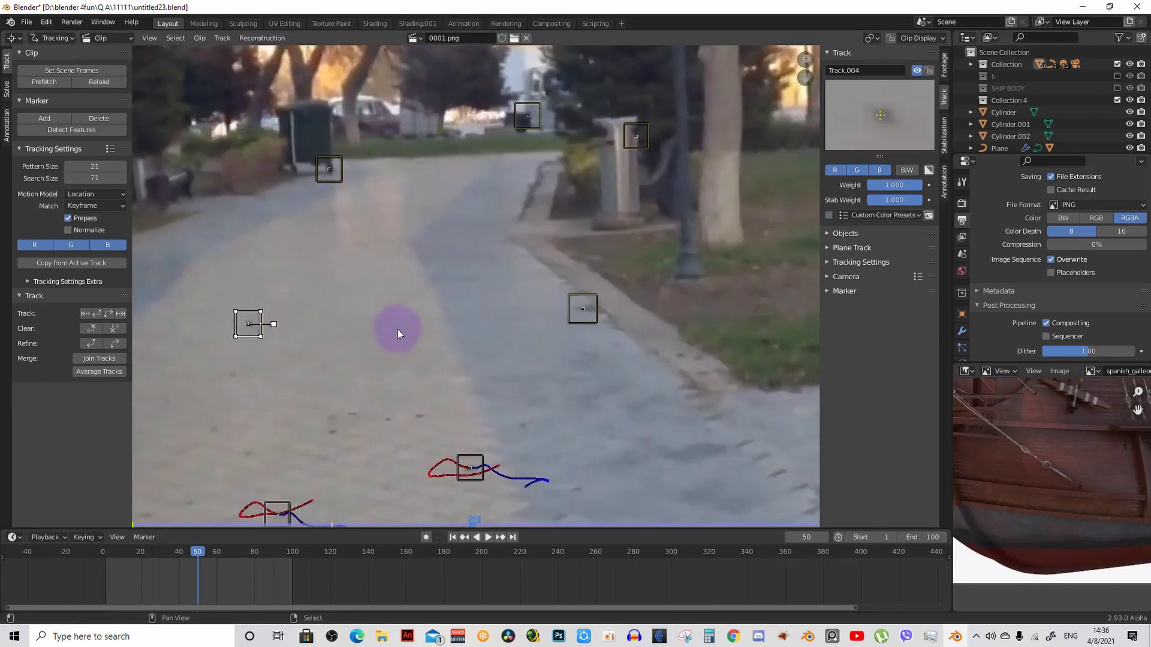
left_click(585, 299, "shift")
left_click(635, 135, "shift")
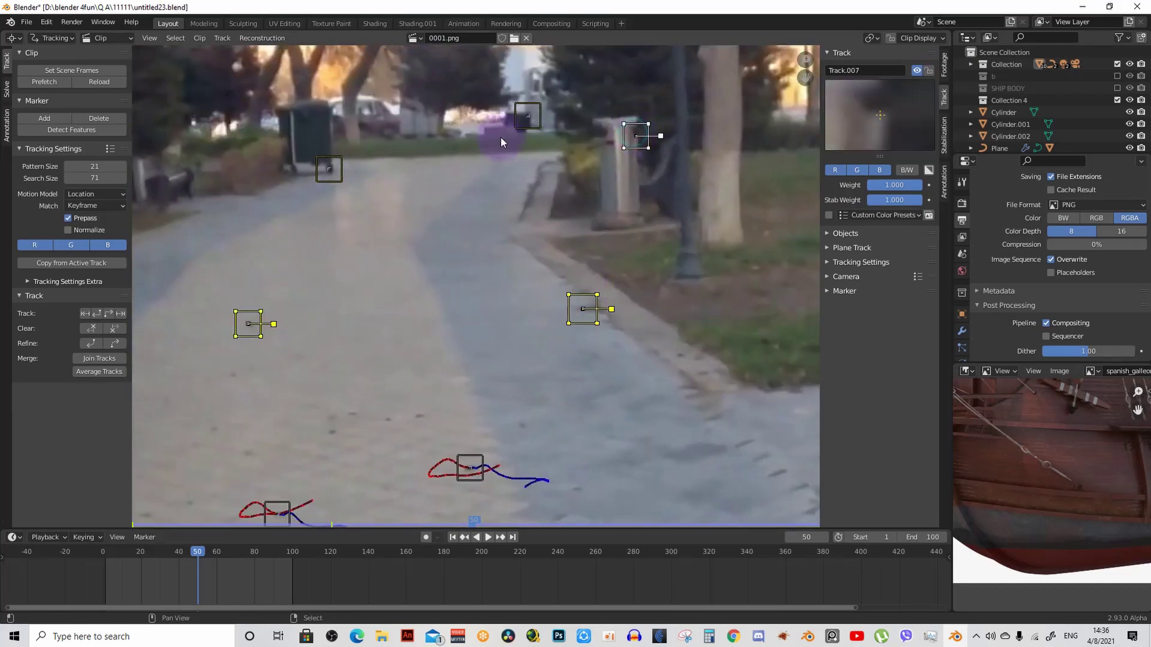
left_click(329, 169, "shift")
middle_click_drag(537, 124, 556, 186)
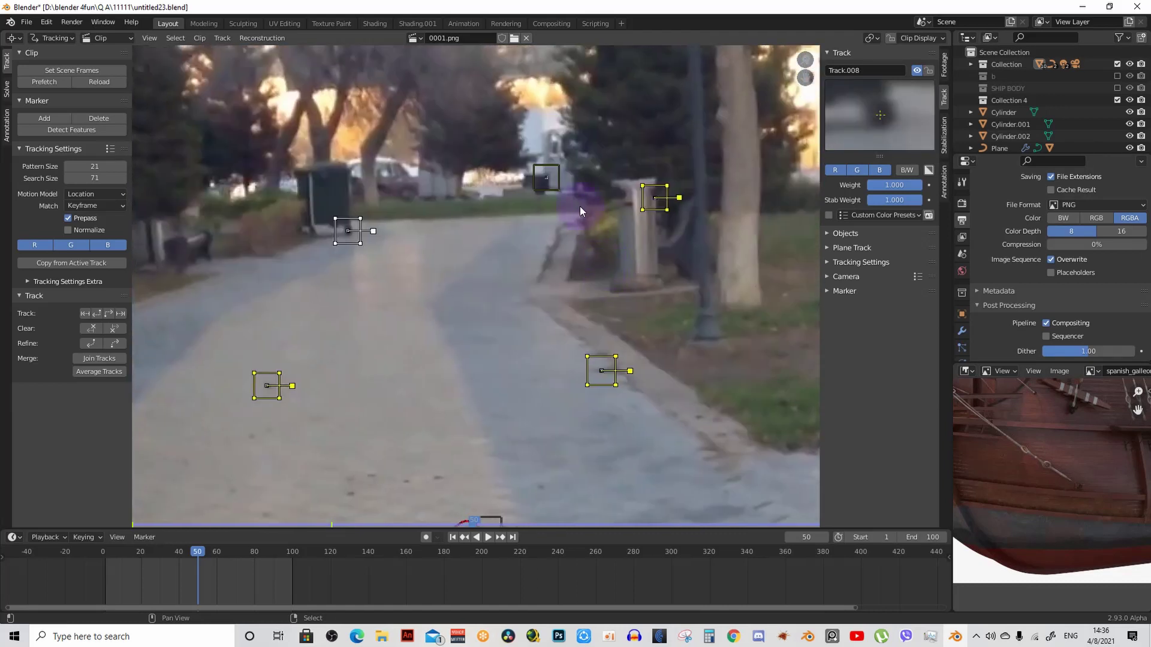
left_click(546, 177, "shift")
scroll(557, 239, "down", 4)
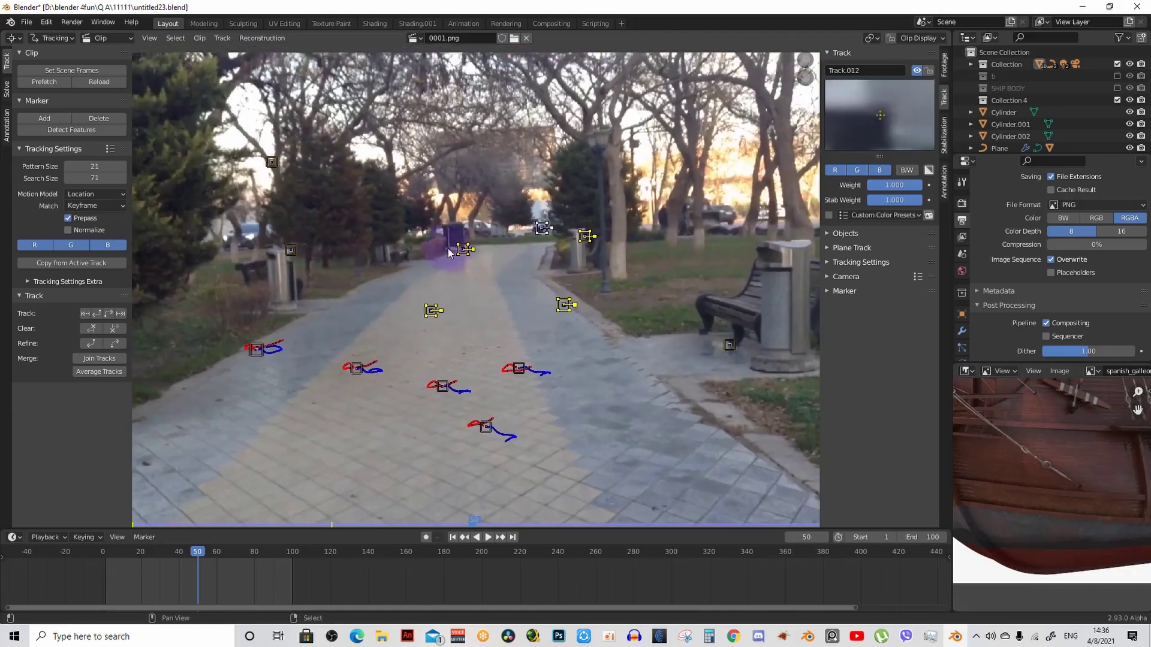
left_click(292, 250, "shift")
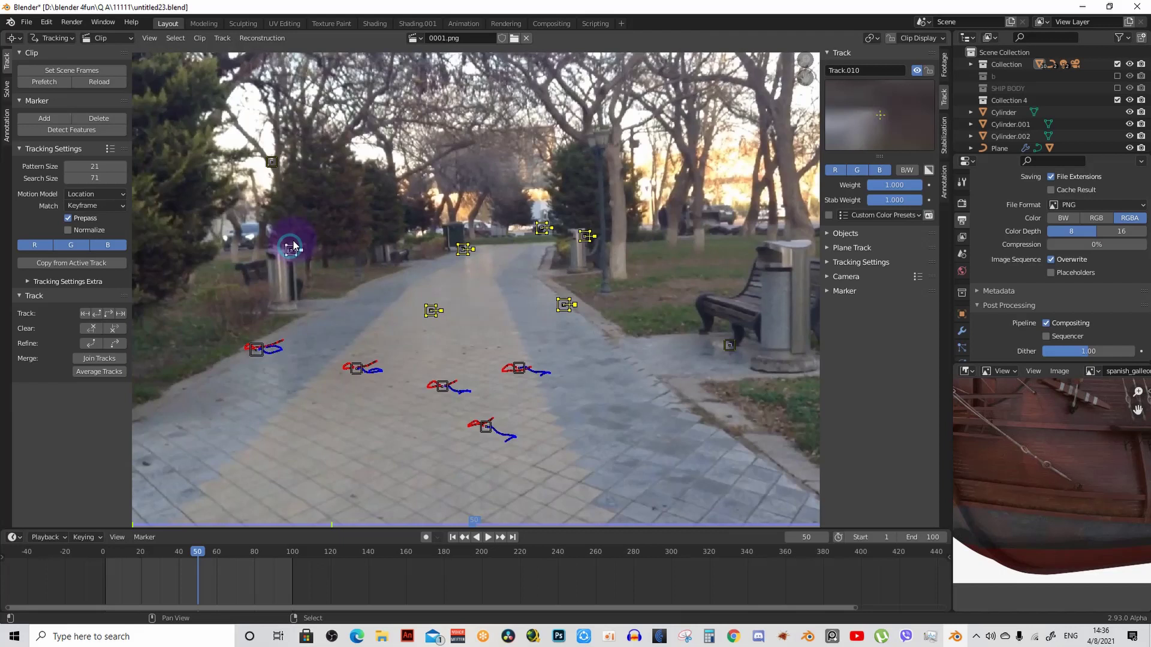
left_click(272, 161, "shift")
mouse_move(521, 273)
middle_mouse_down()
mouse_move(509, 263)
mouse_move(559, 285)
middle_mouse_up()
scroll(509, 263, "up", 1)
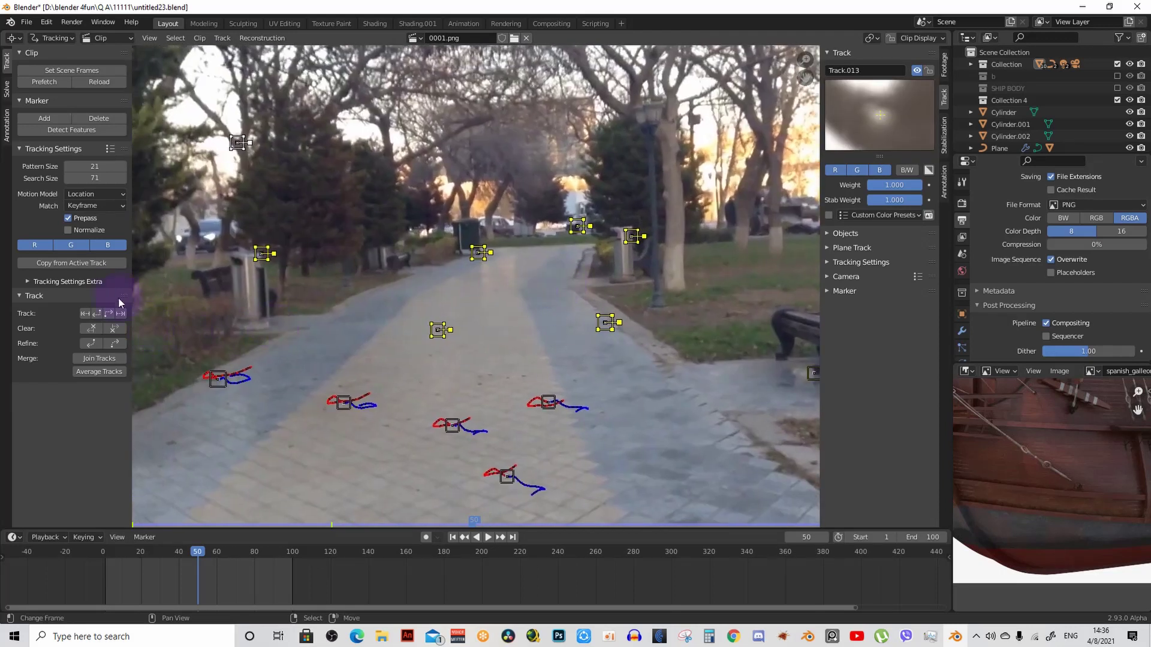
Step: Track them forward to frame 100, then select the middle-path marker and scrub back to frame 88
left_click(122, 314)
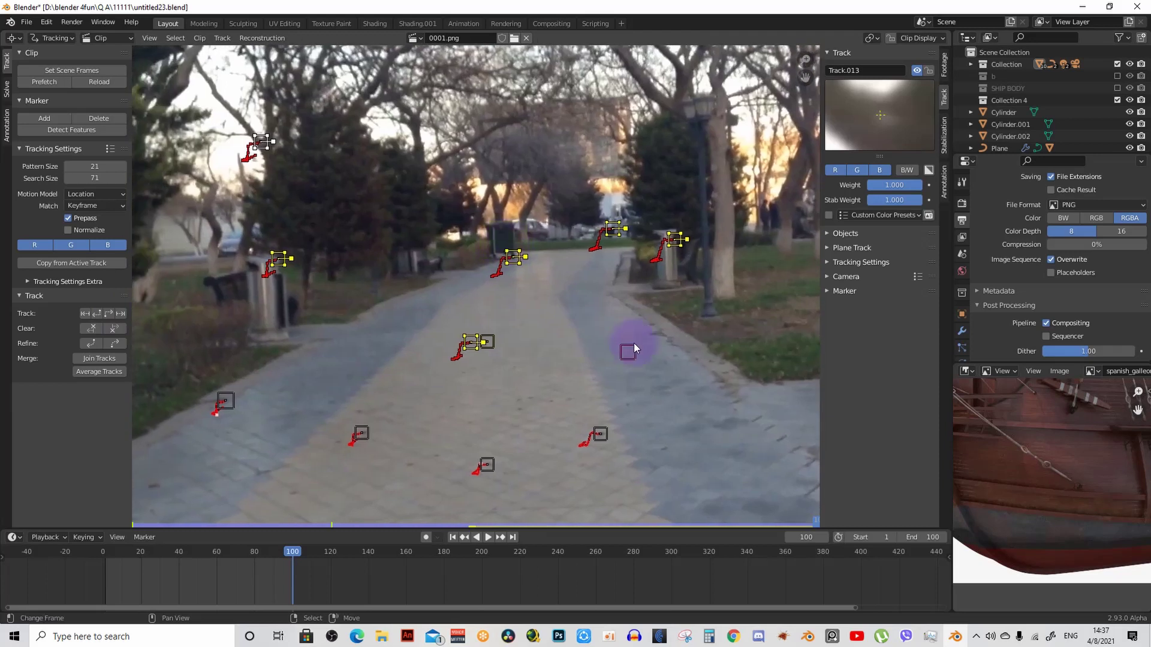
left_click(488, 341)
left_click_drag(292, 552, 286, 552)
mouse_move(279, 551)
left_mouse_down()
mouse_move(175, 538)
mouse_move(205, 535)
mouse_move(142, 511)
mouse_move(197, 523)
mouse_move(218, 551)
mouse_move(192, 551)
mouse_move(203, 551)
left_mouse_up()
Step: Delete the badly tracked middle-of-path marker and scrub forward from frame 50 to review
scroll(513, 384, "up", 2)
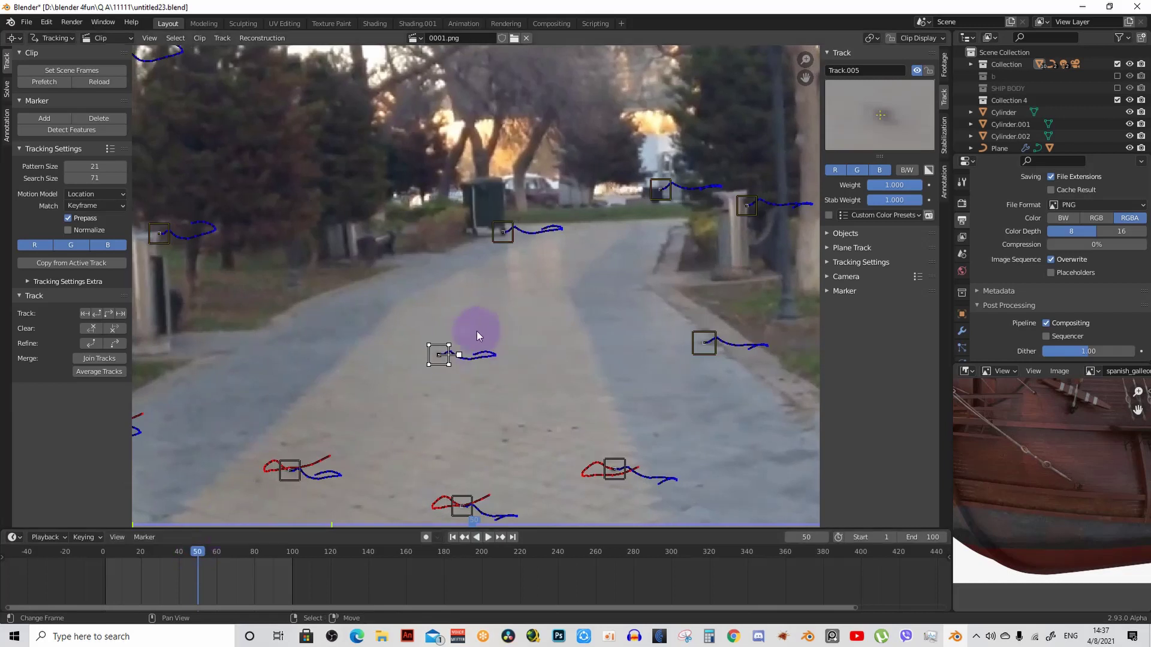
key("x")
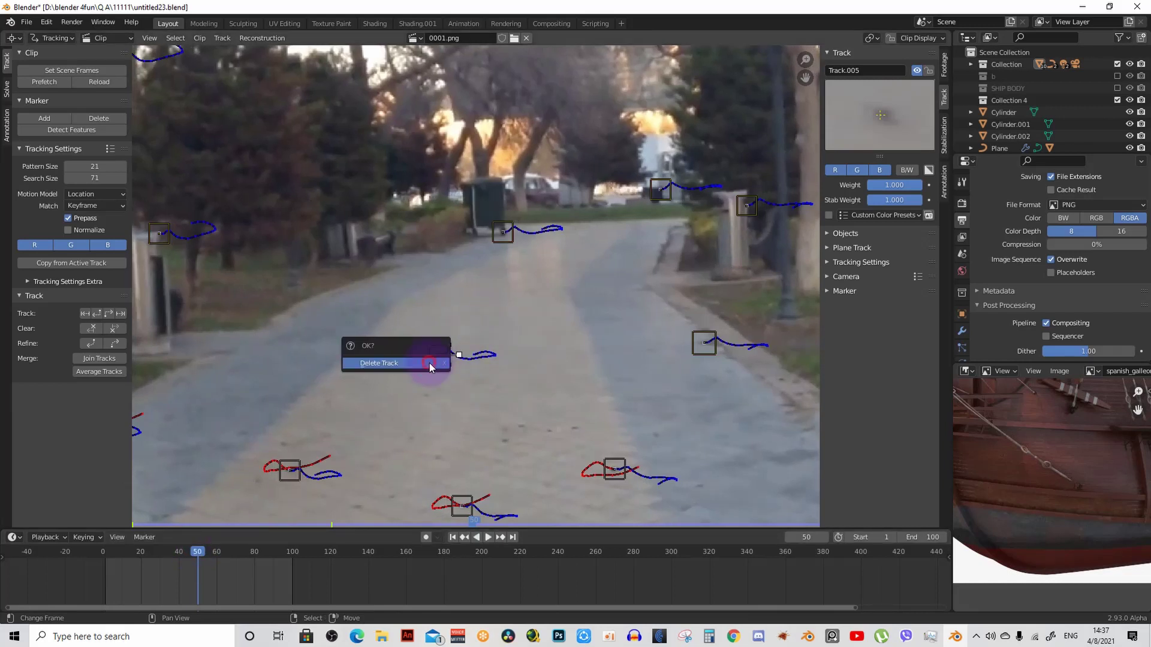
left_click(431, 363)
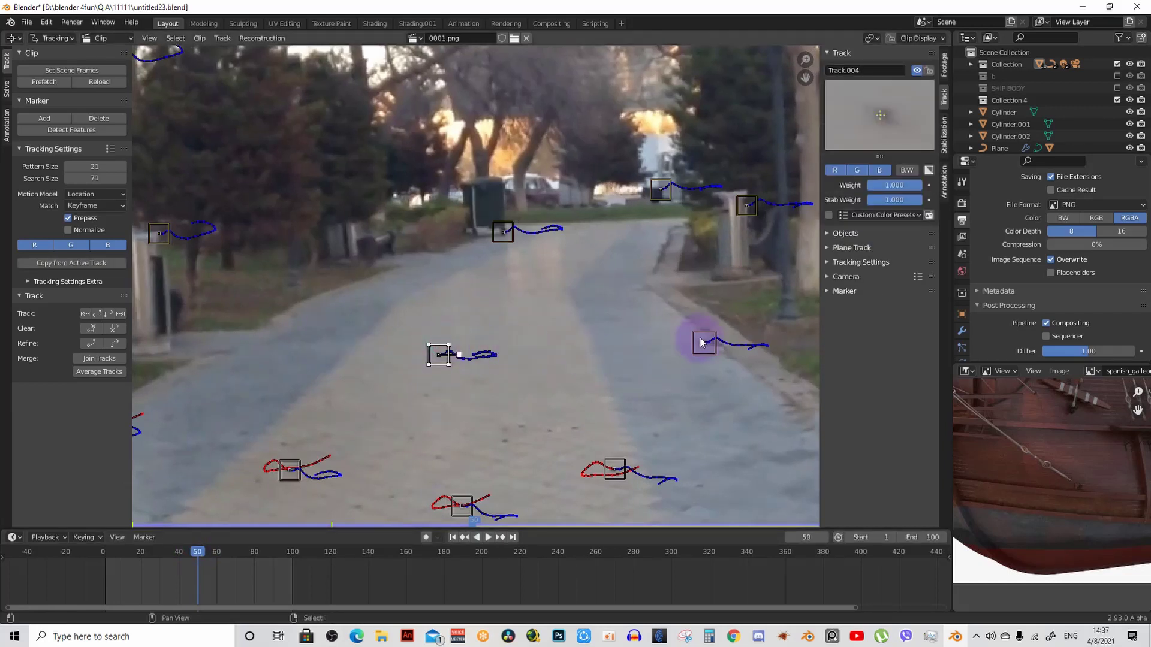
middle_click_drag(589, 342, 617, 346)
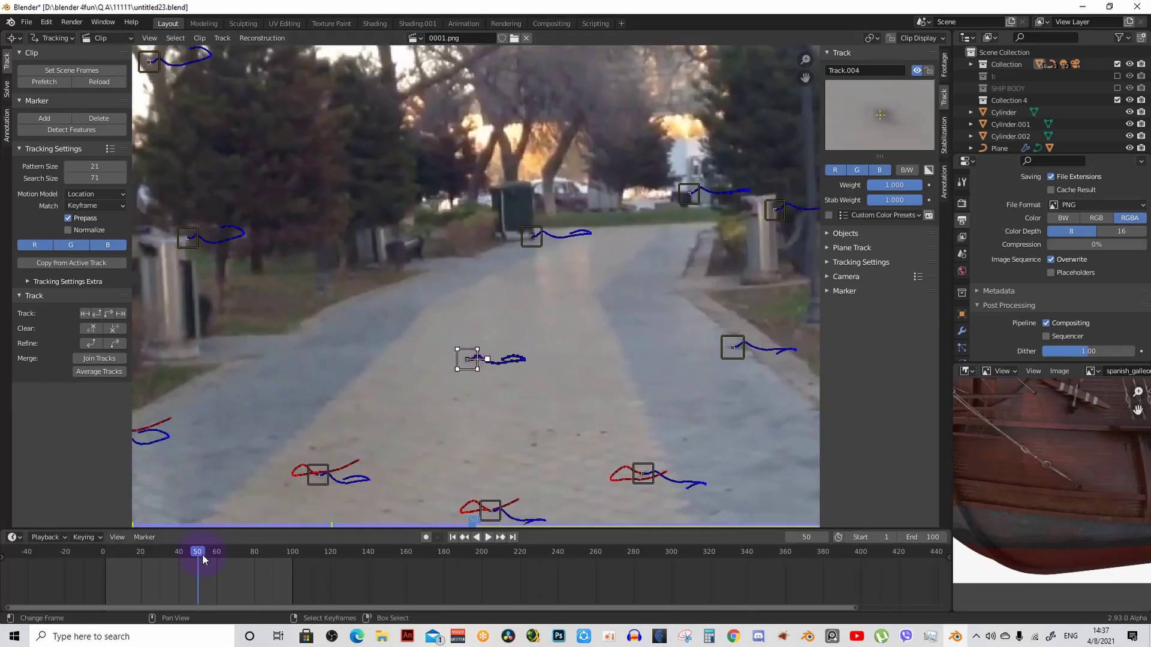
mouse_move(198, 552)
left_mouse_down()
mouse_move(279, 571)
mouse_move(254, 587)
mouse_move(275, 588)
left_mouse_up()
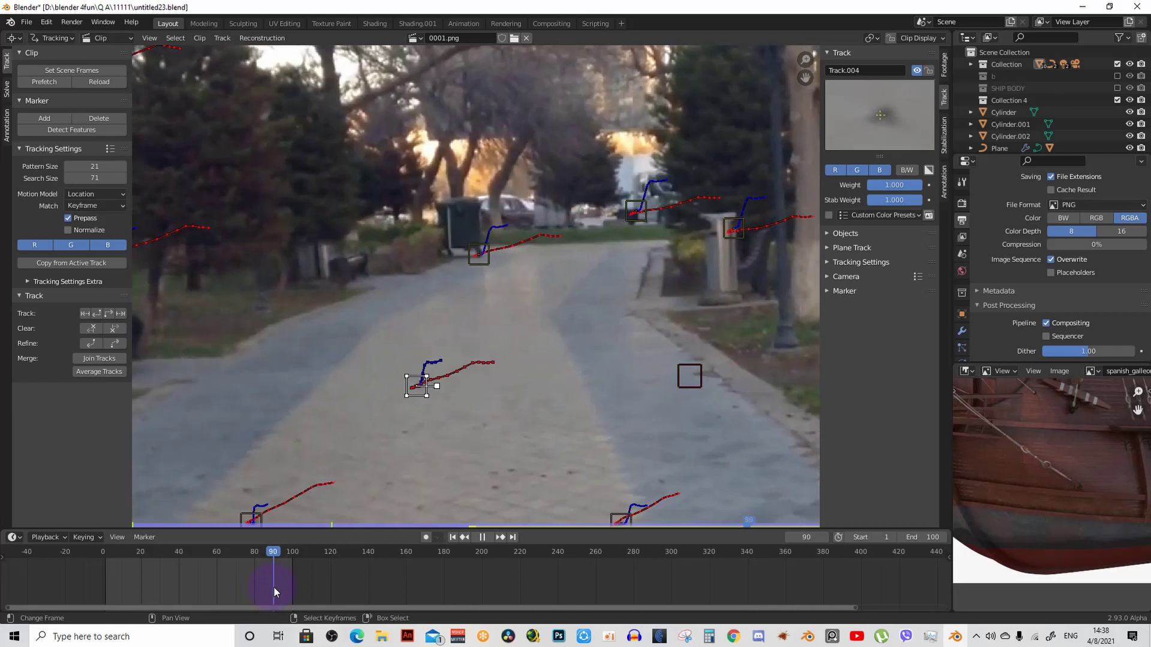
Step: Move the lost path-edge marker onto the paving edge at frame 90 and track it forward
middle_click_drag(544, 466, 544, 407, "ctrl")
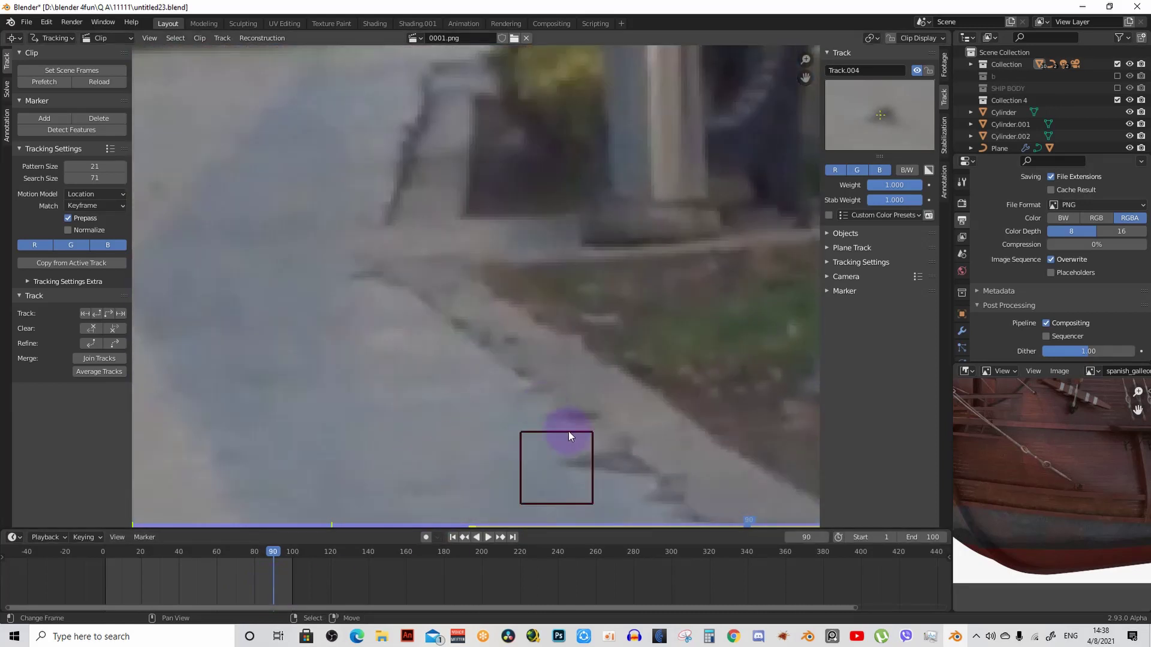
middle_click_drag(626, 467, 601, 416)
mouse_move(601, 416)
left_mouse_down()
mouse_move(681, 403)
mouse_move(761, 363)
left_mouse_up()
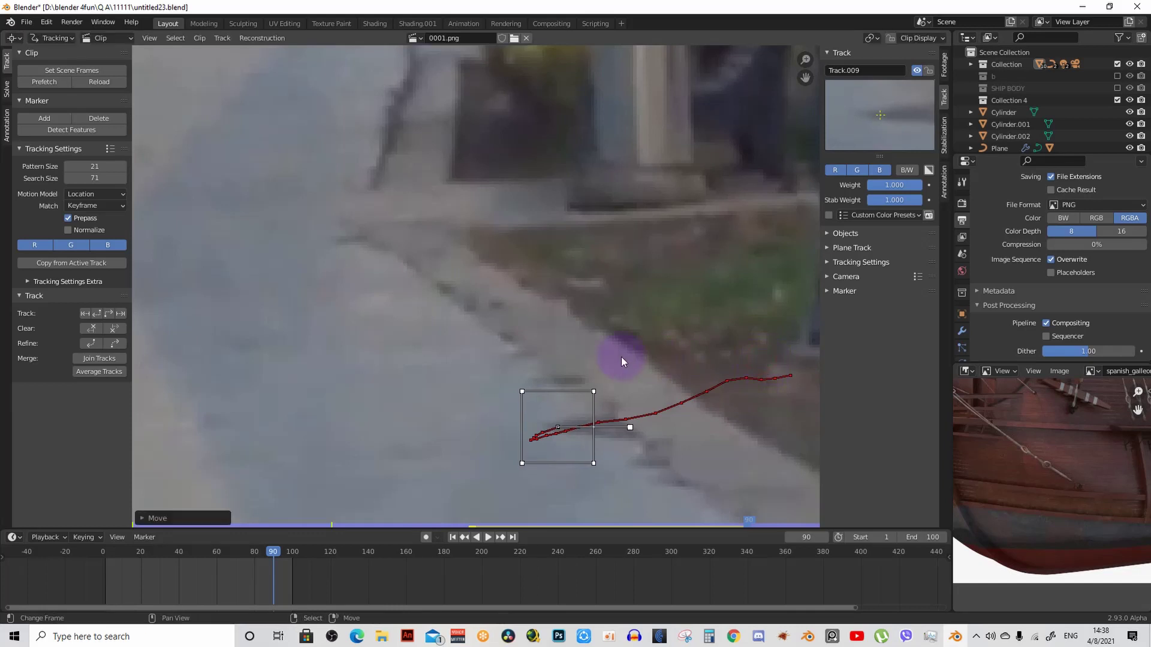
left_click(122, 313)
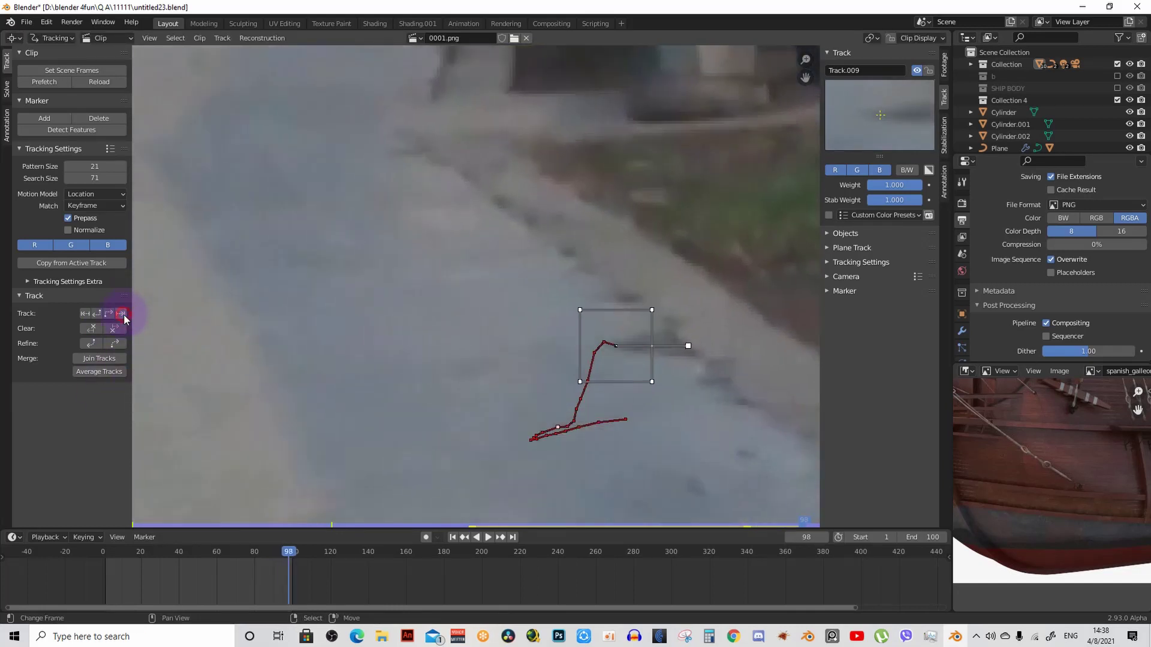
key("space")
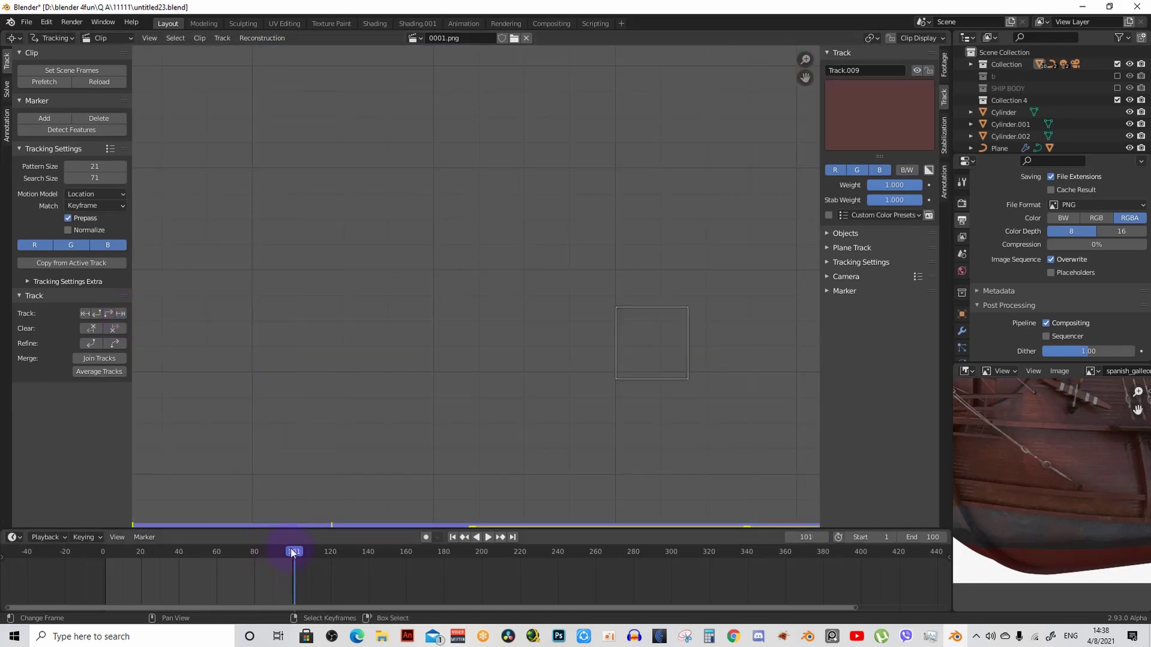
Step: Zoom and scrub around frames 89–95 to check the tree marker's path
left_click(284, 552)
scroll(397, 312, "down", 2)
scroll(488, 329, "down", 2)
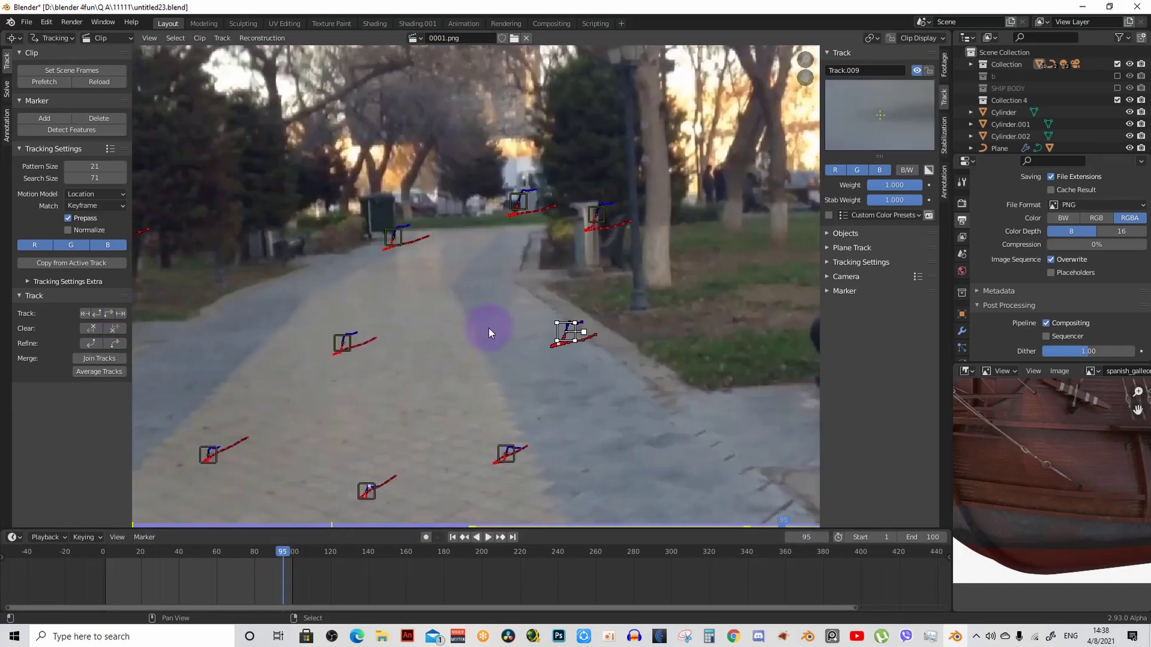
scroll(550, 333, "down", 2)
scroll(387, 325, "down", 1)
scroll(241, 286, "up", 2)
scroll(529, 211, "up", 3)
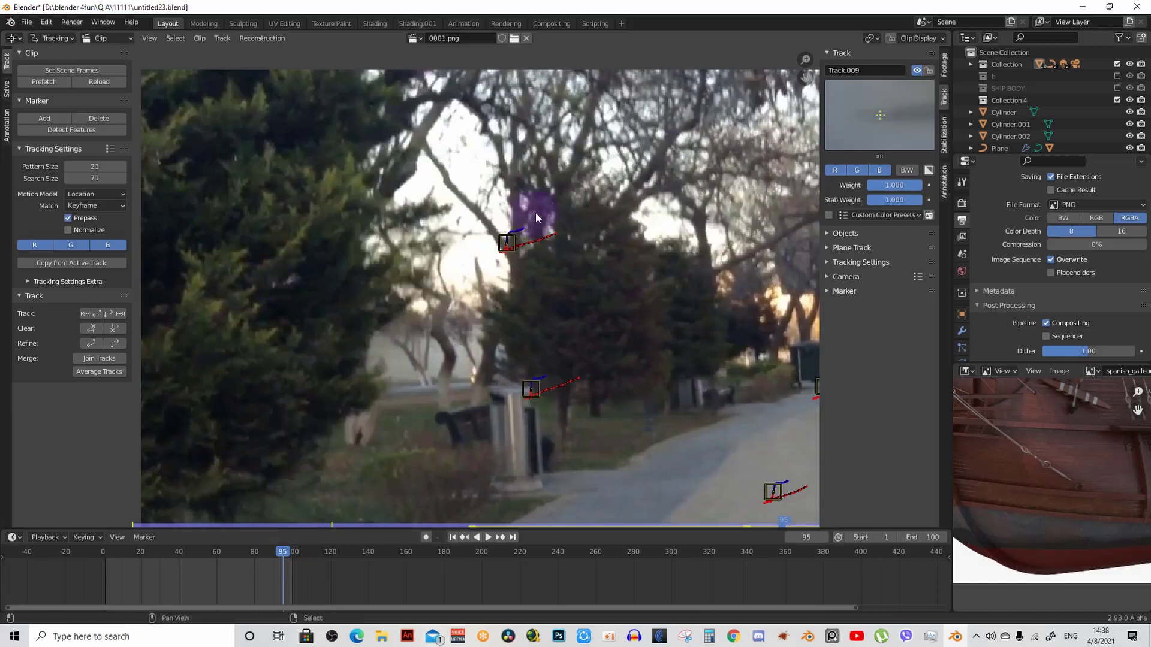
scroll(450, 253, "up", 2)
scroll(416, 285, "up", 4)
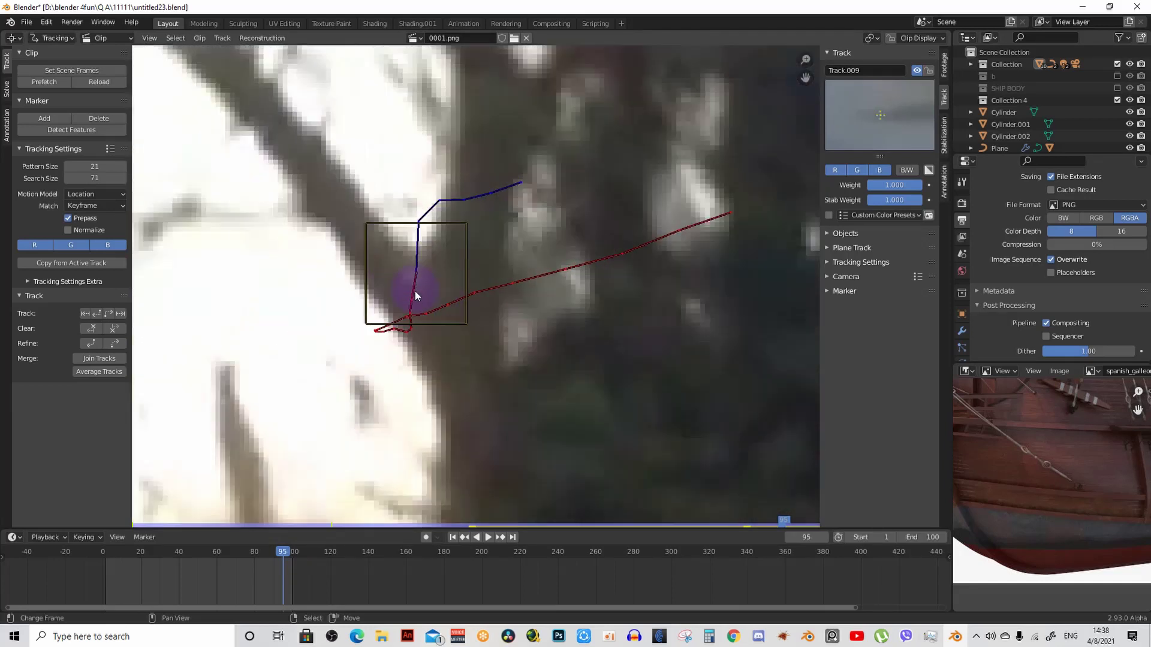
mouse_move(283, 553)
left_mouse_down()
mouse_move(245, 546)
mouse_move(271, 546)
left_mouse_up()
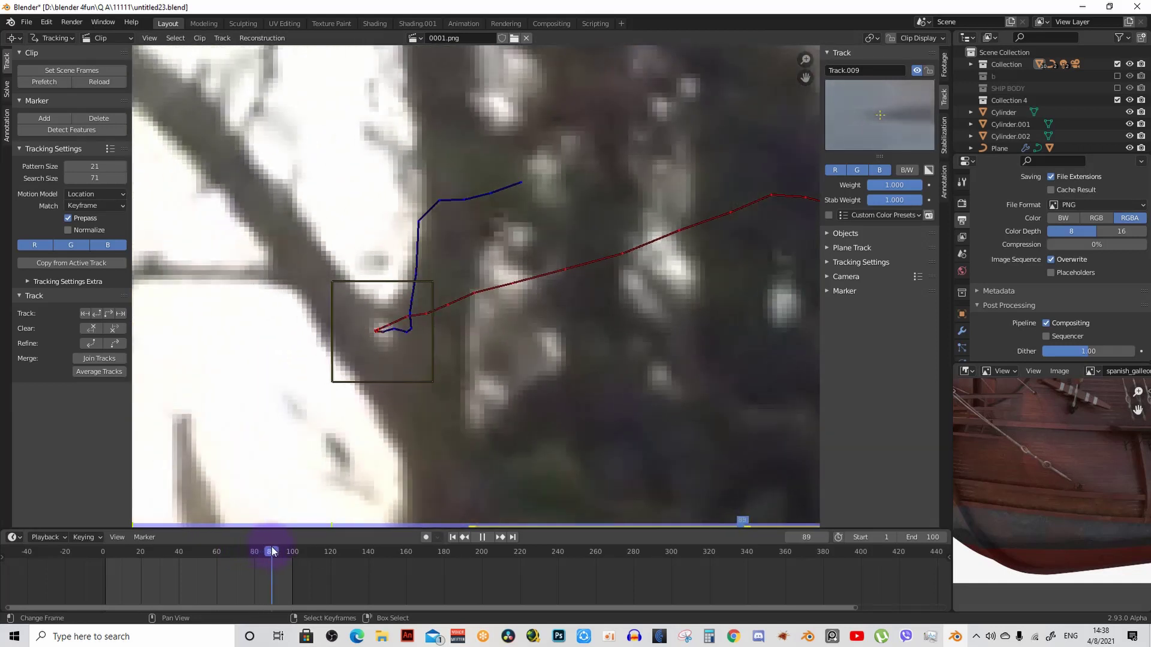
scroll(419, 188, "down", 3)
scroll(421, 188, "down", 4)
scroll(488, 244, "up", 2)
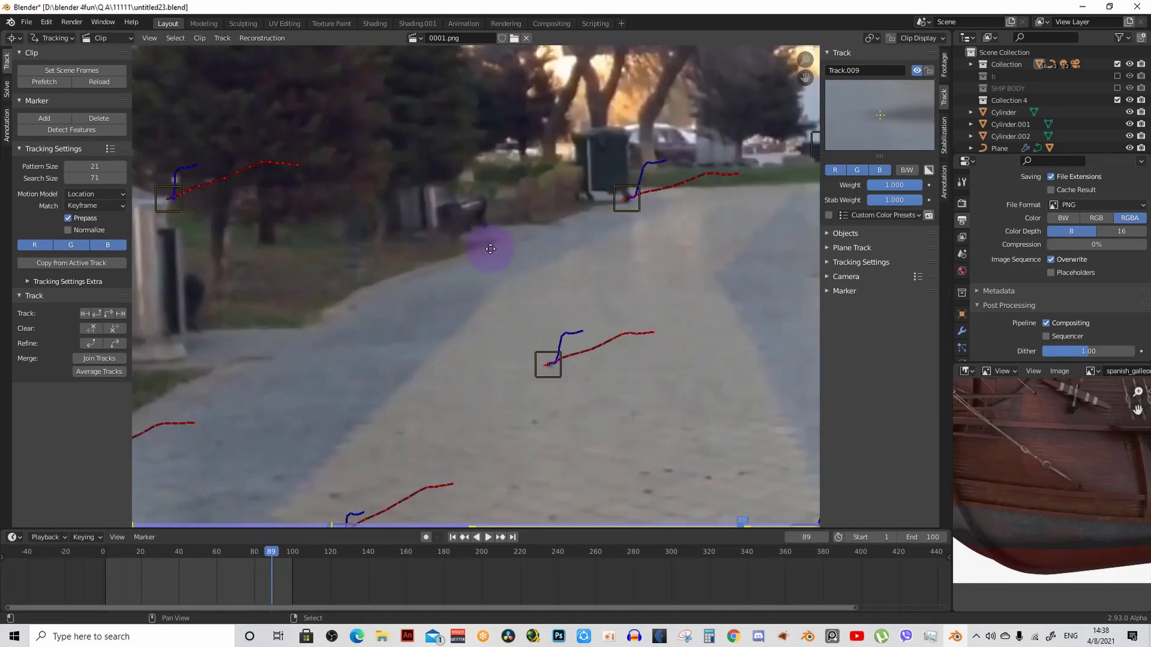
scroll(337, 277, "up", 1)
scroll(567, 199, "up", 3)
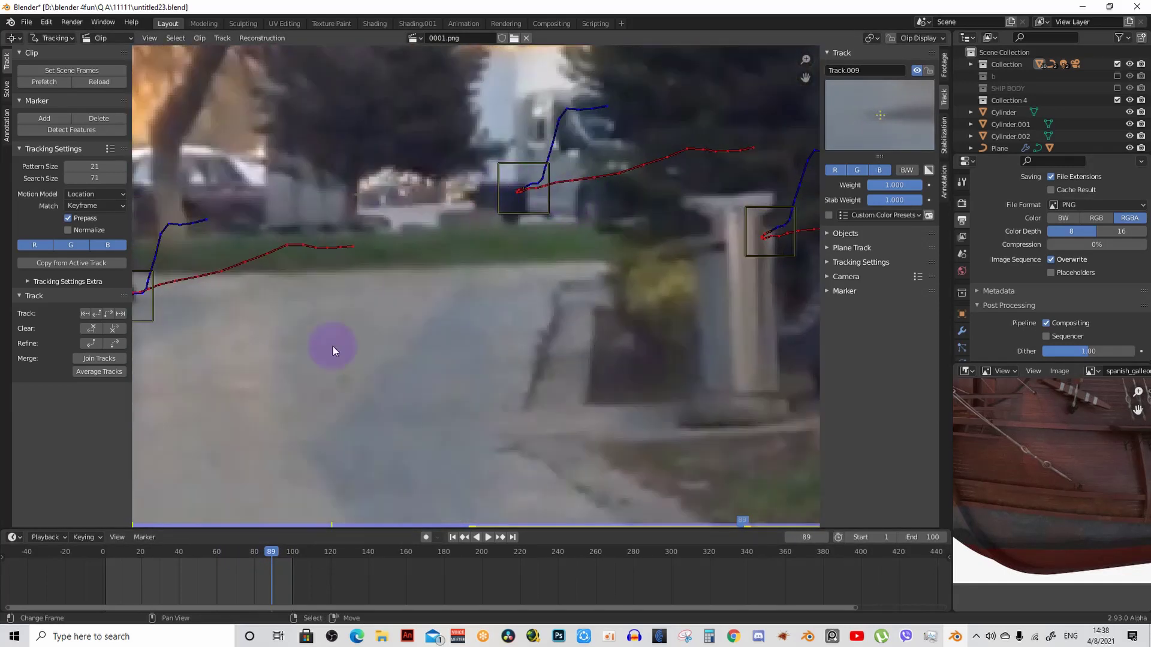
Step: Scrub from frame 98 back to frame 50 to review all tracks
left_click_drag(300, 549, 272, 552)
scroll(560, 407, "down", 2)
scroll(552, 284, "down", 2)
scroll(599, 279, "down", 1)
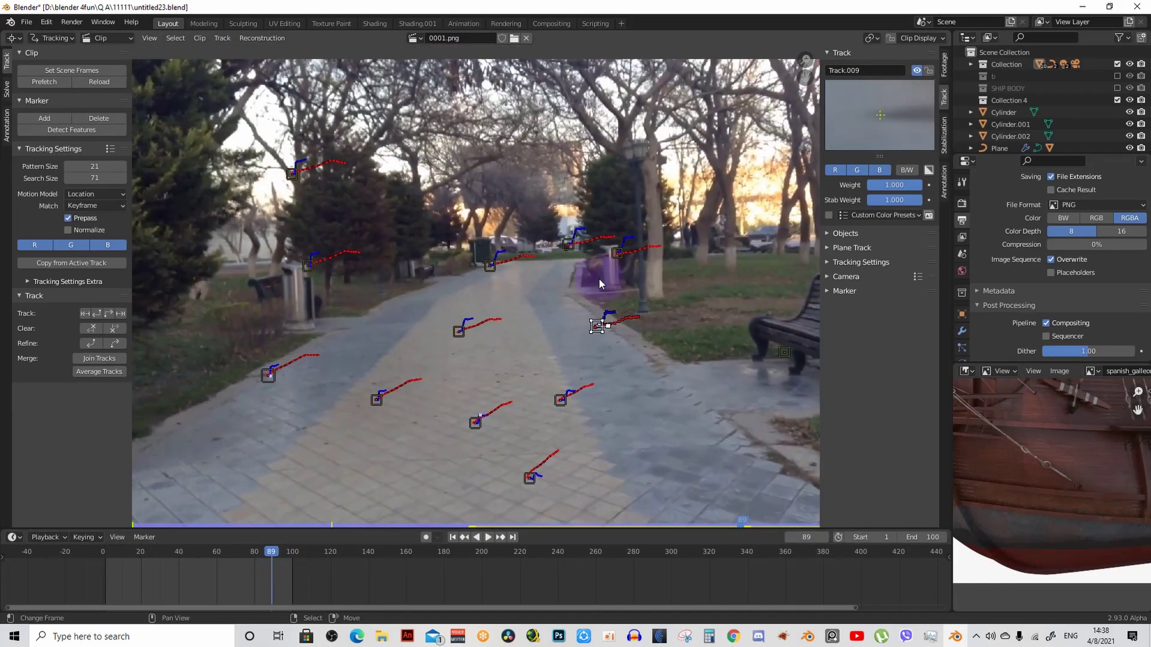
scroll(599, 279, "up", 4)
scroll(468, 331, "up", 2)
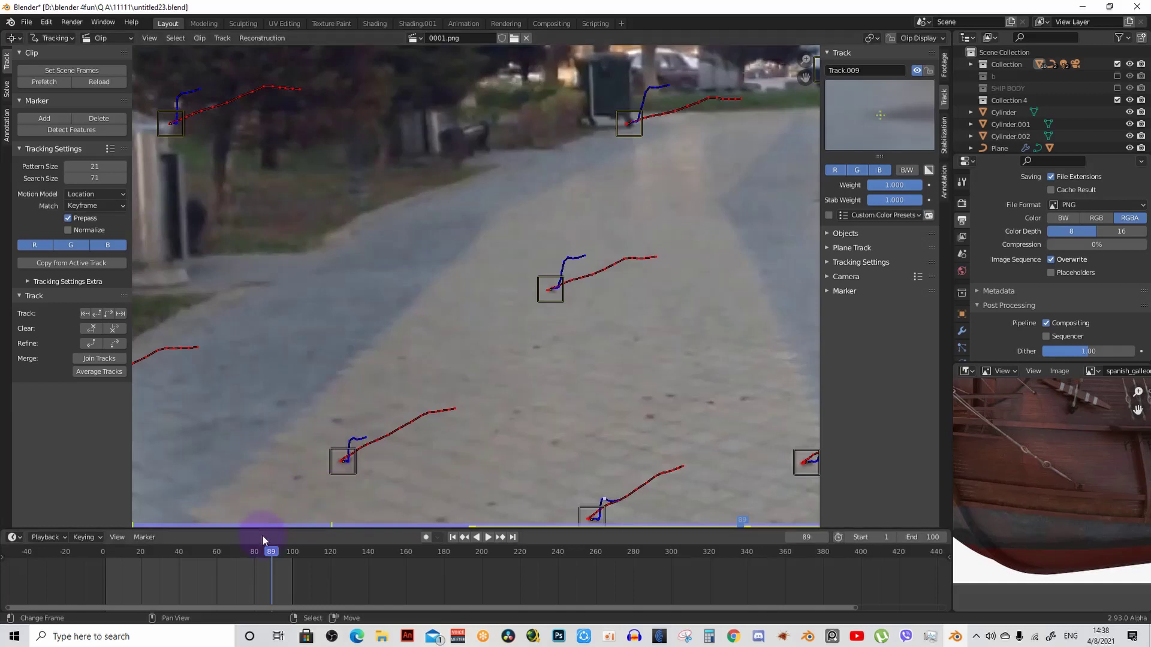
left_click_drag(266, 555, 197, 553)
scroll(321, 423, "down", 3)
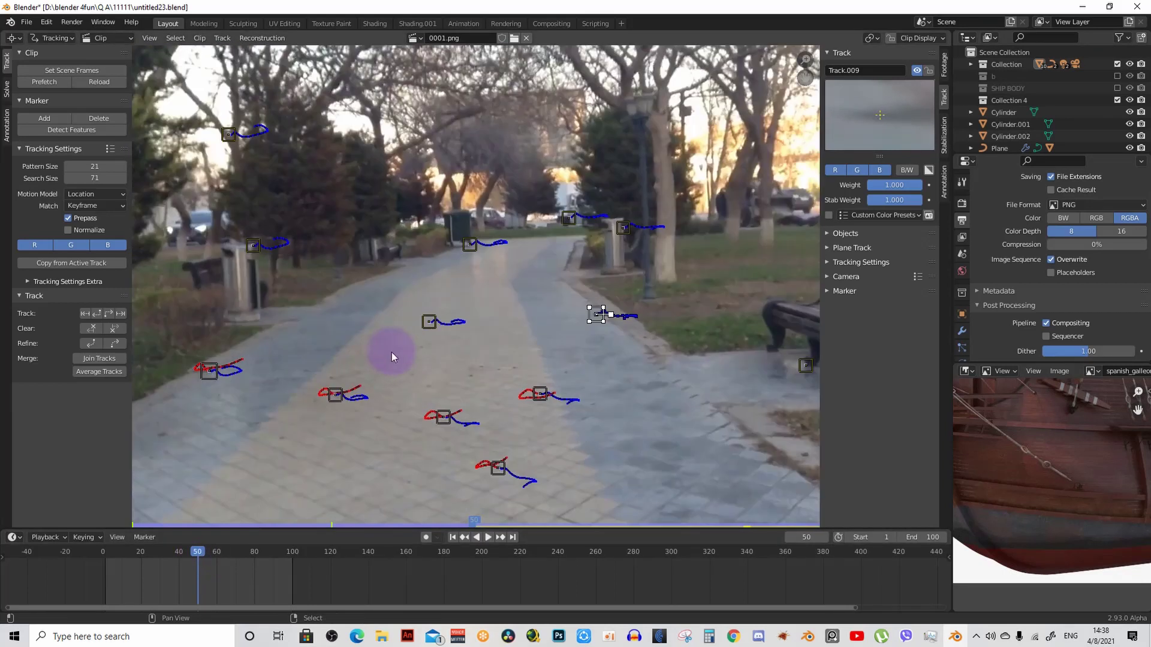
Step: Select the three markers along the path at frame 50
scroll(391, 351, "left", 1, "ctrl")
left_click(223, 372)
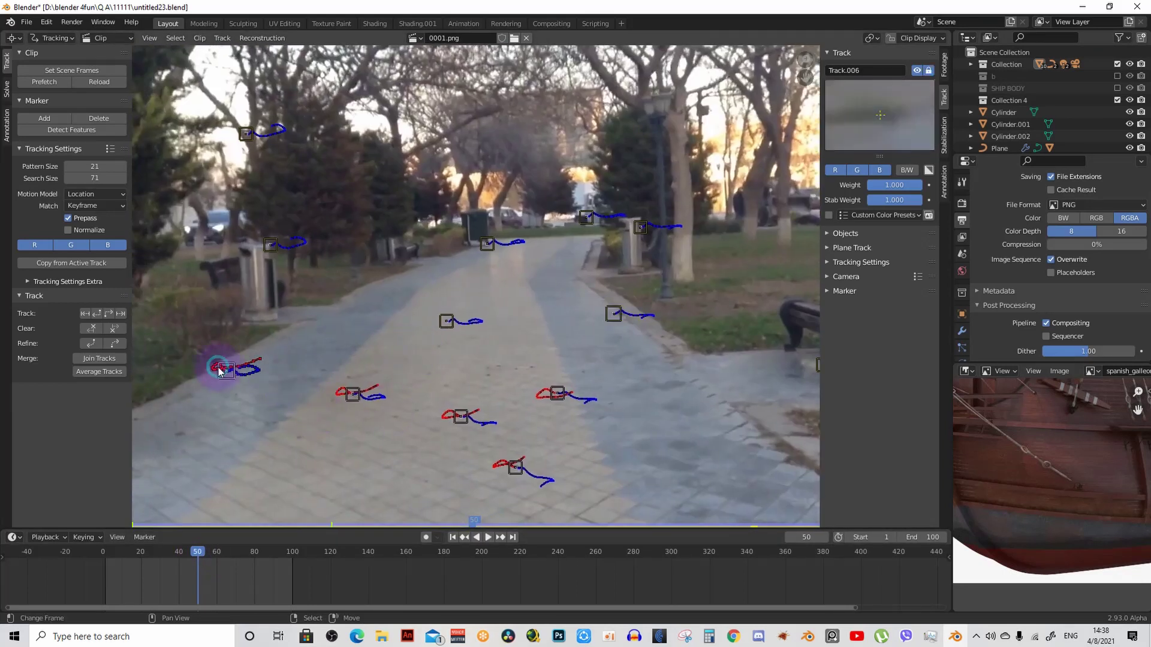
left_click(352, 394)
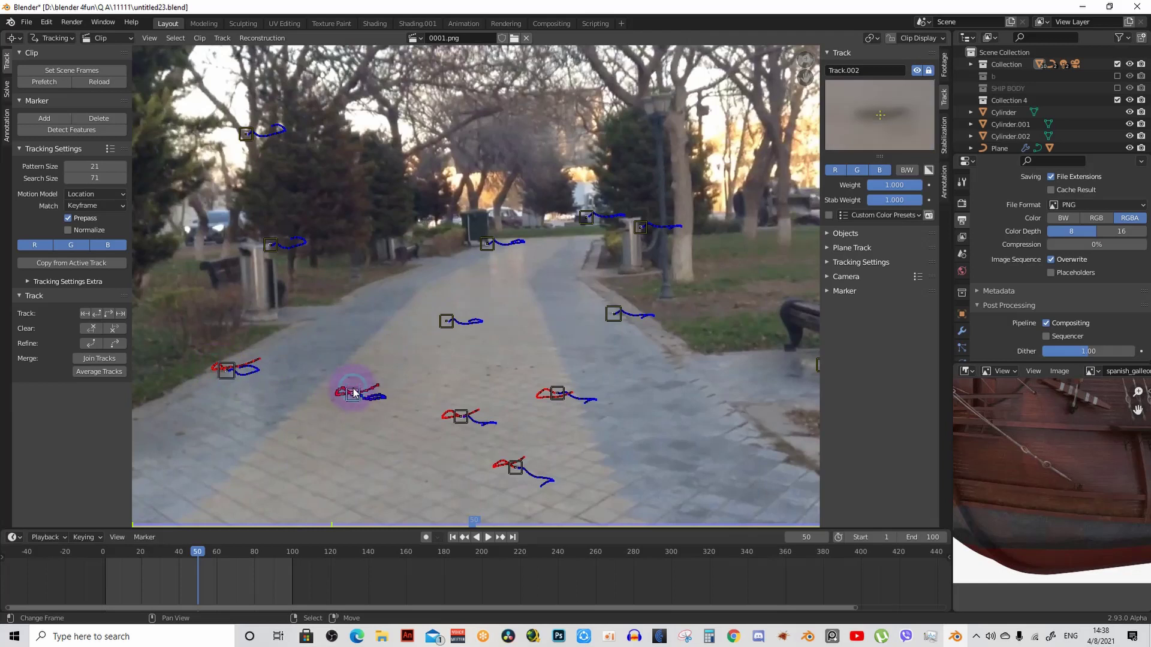
left_click(445, 321)
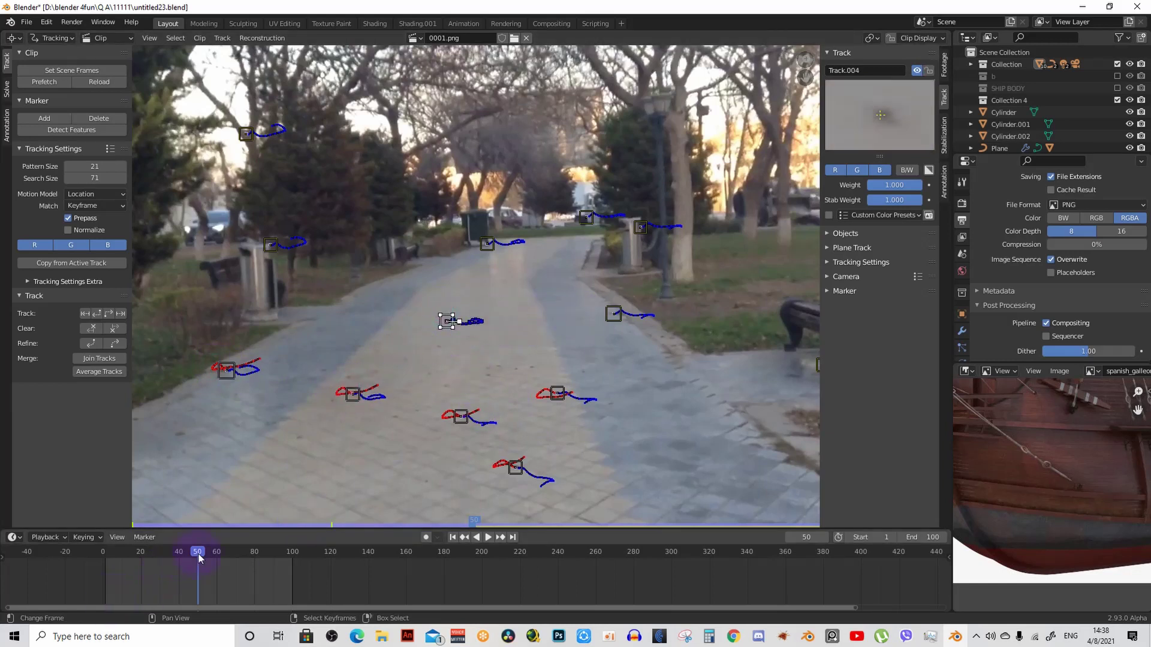
left_click_drag(199, 554, 198, 555)
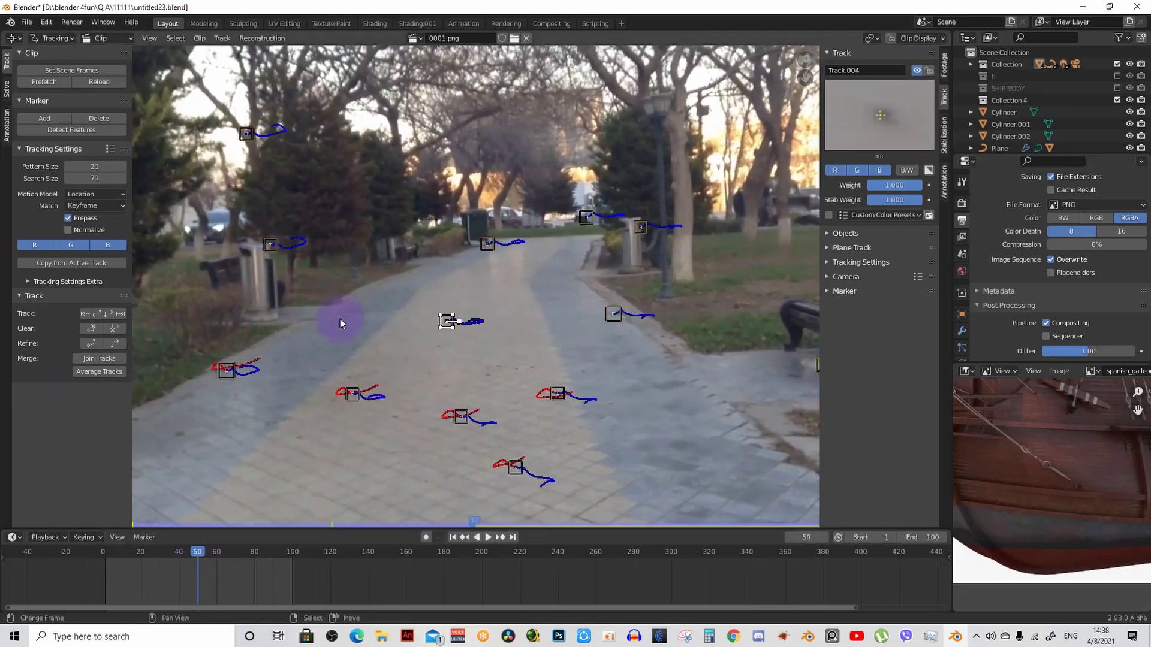
Step: Add the right-of-path, distant bin, left bin and upper-left tree markers to the selection
left_click(612, 315, "shift")
left_click(641, 227, "shift")
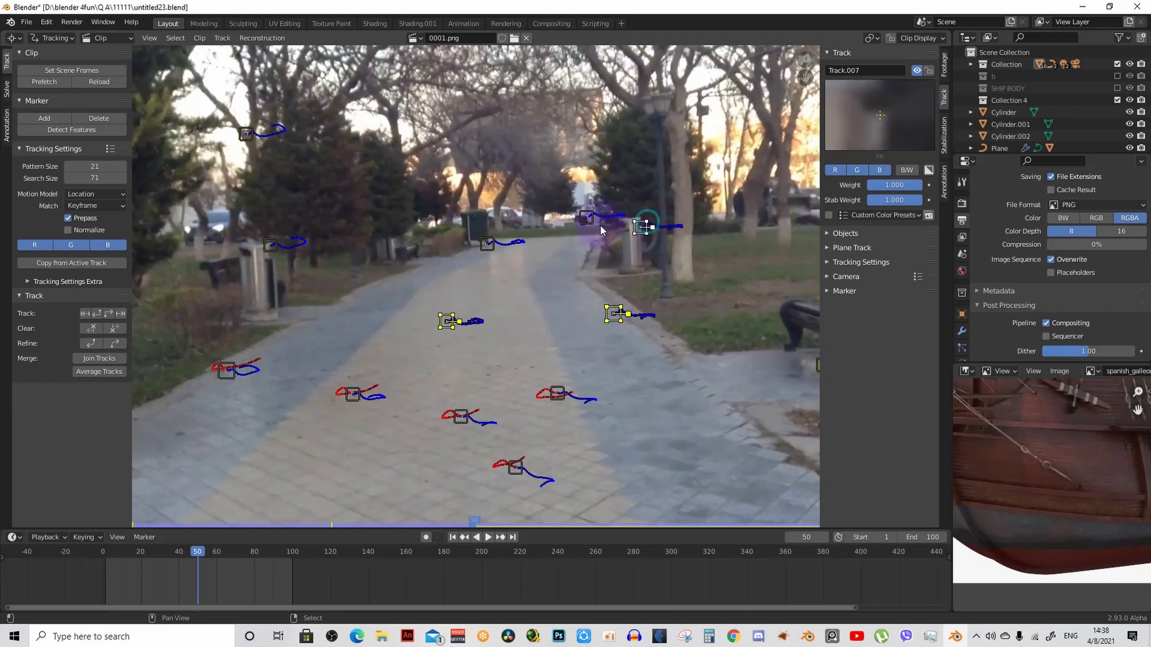
left_click(485, 243, "shift")
left_click(589, 217, "shift")
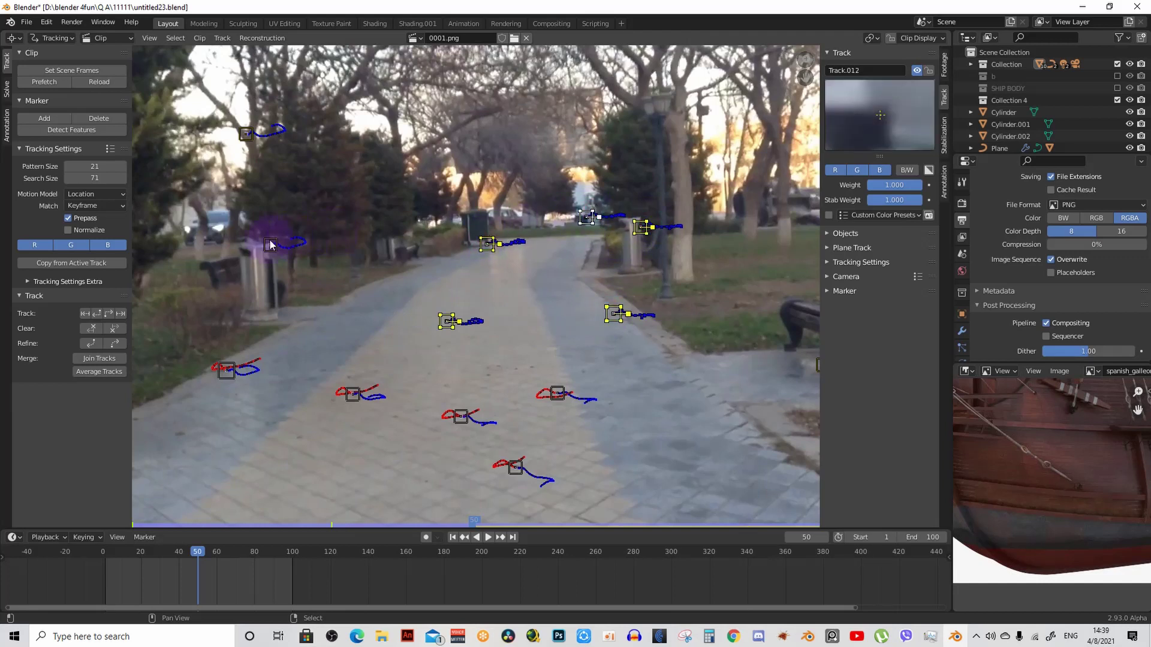
left_click(271, 245, "shift")
left_click(256, 131, "shift")
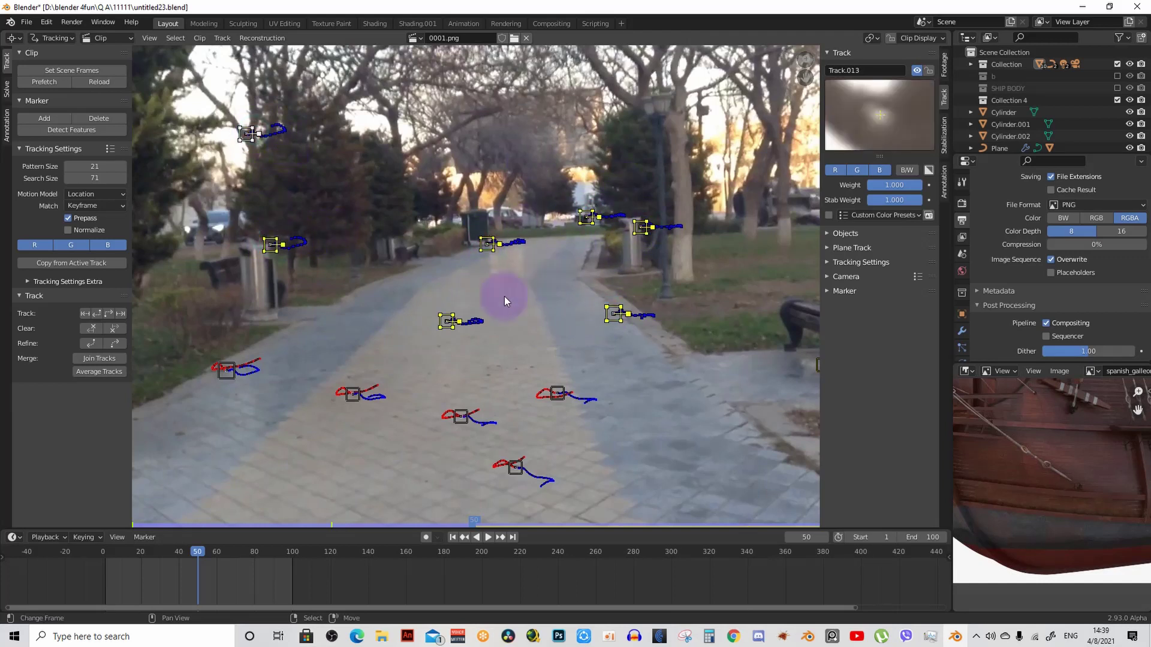
scroll(461, 328, "down", 1)
scroll(460, 328, "down", 2)
scroll(461, 328, "up", 1)
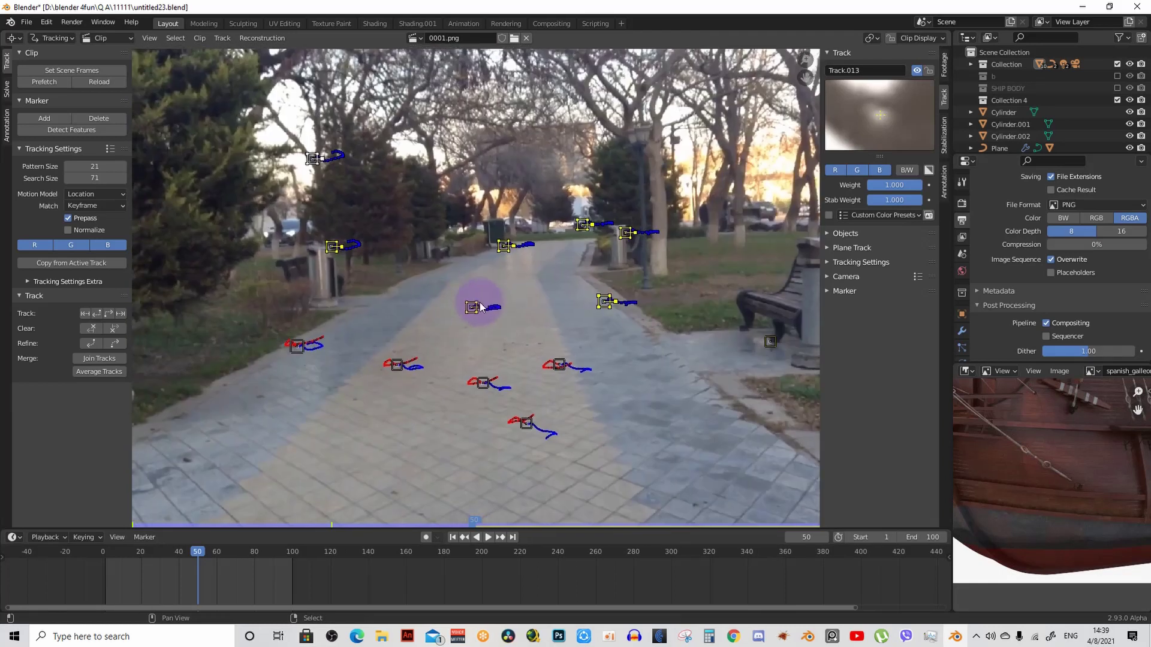
scroll(563, 273, "up", 1)
scroll(472, 317, "down", 1)
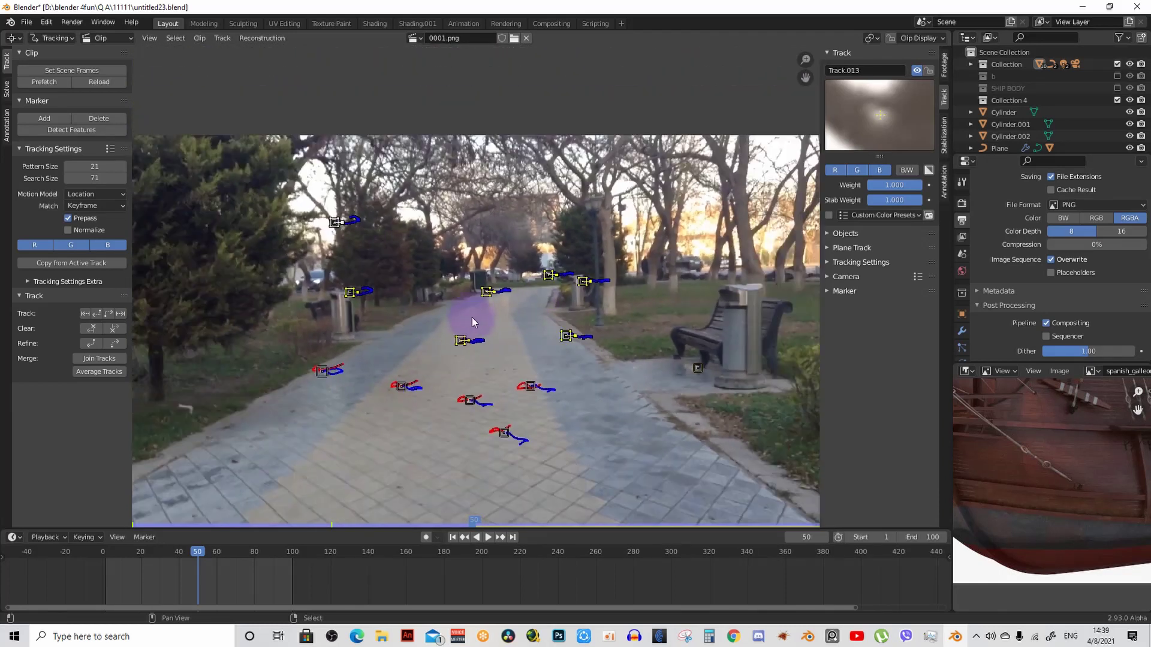
scroll(688, 328, "up", 2)
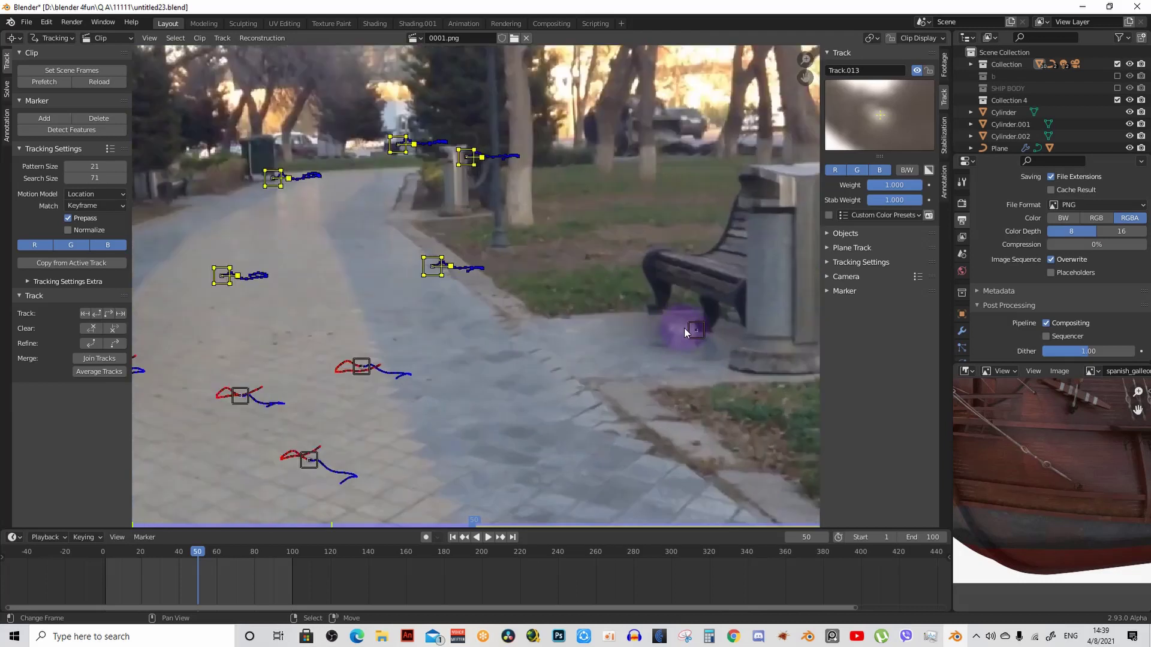
scroll(639, 338, "up", 1)
Step: Play and scrub the clip back to frame 50 to check the markers
key("space")
left_click(214, 553)
mouse_move(216, 552)
left_mouse_down()
mouse_move(226, 553)
mouse_move(185, 552)
mouse_move(210, 551)
mouse_move(199, 552)
left_mouse_up()
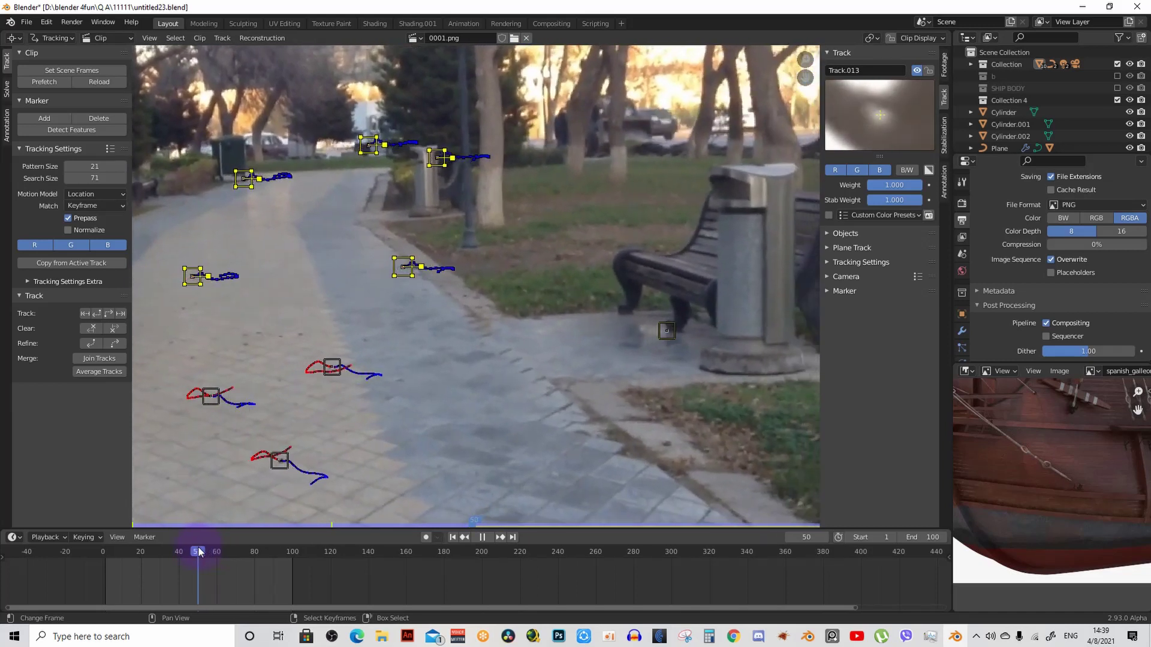
Step: Track only the bench-leg marker forward to the clip's end, then scrub back to review
left_click(668, 330)
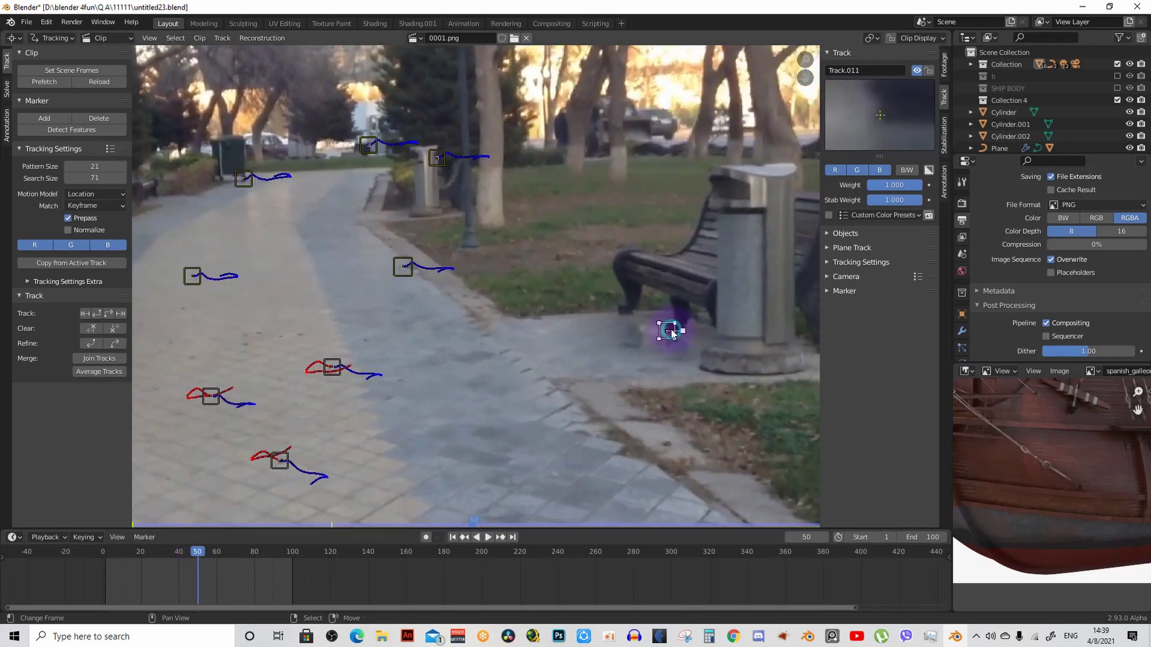
left_click(125, 314)
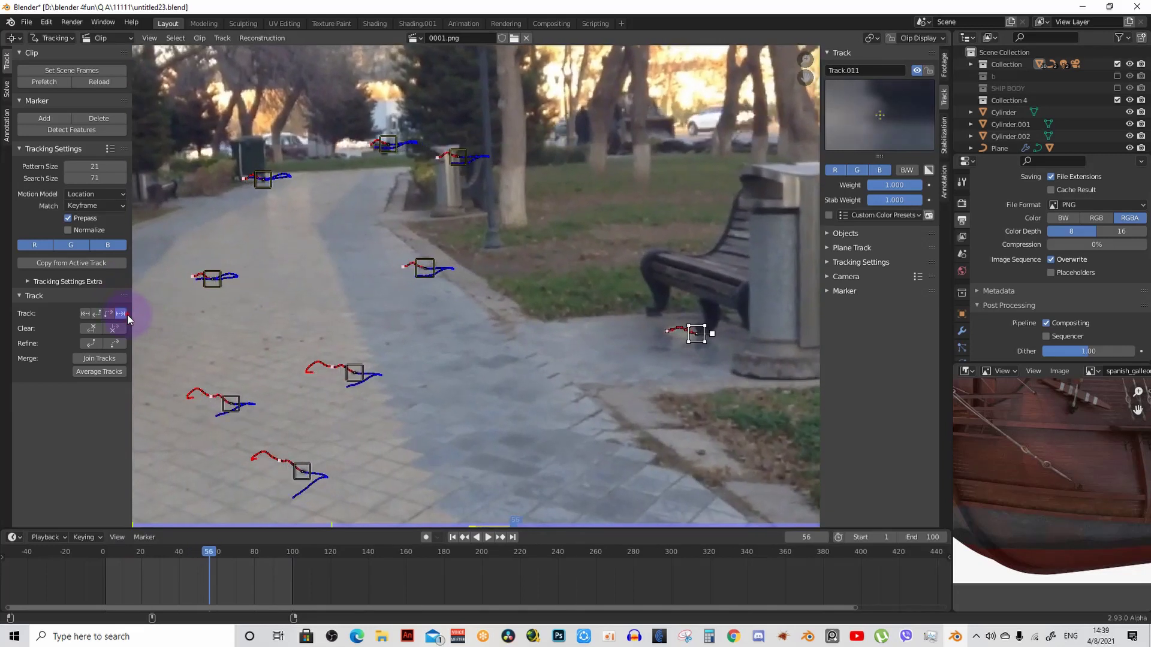
left_click(608, 342)
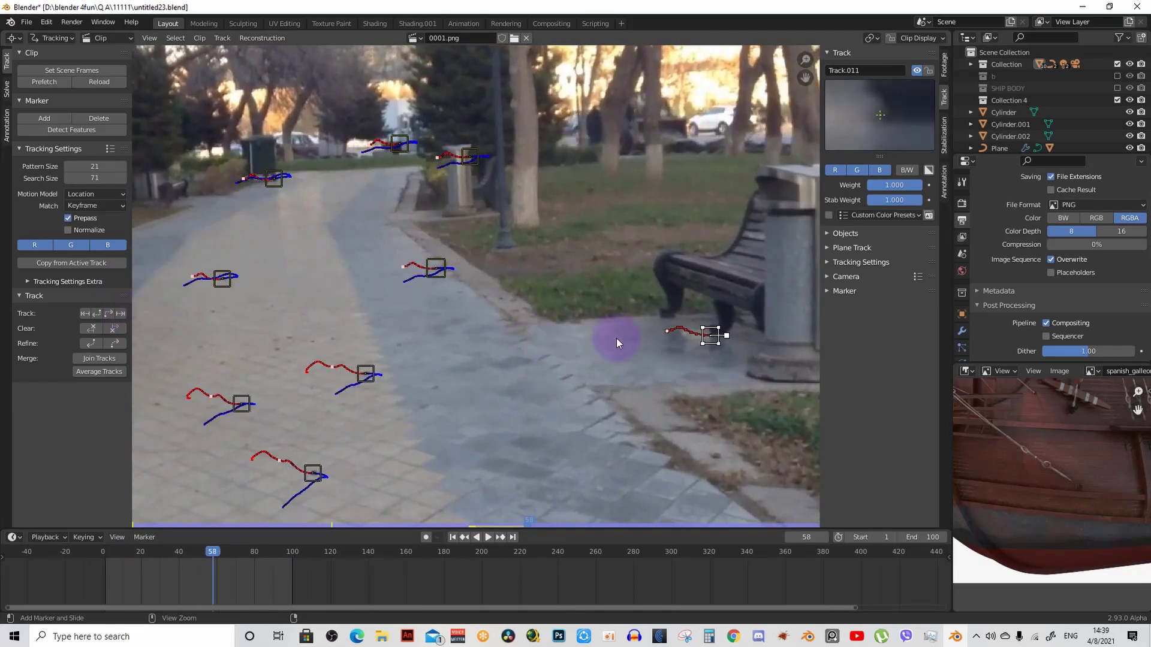
key("shift+Right")
left_click_drag(293, 553, 221, 552)
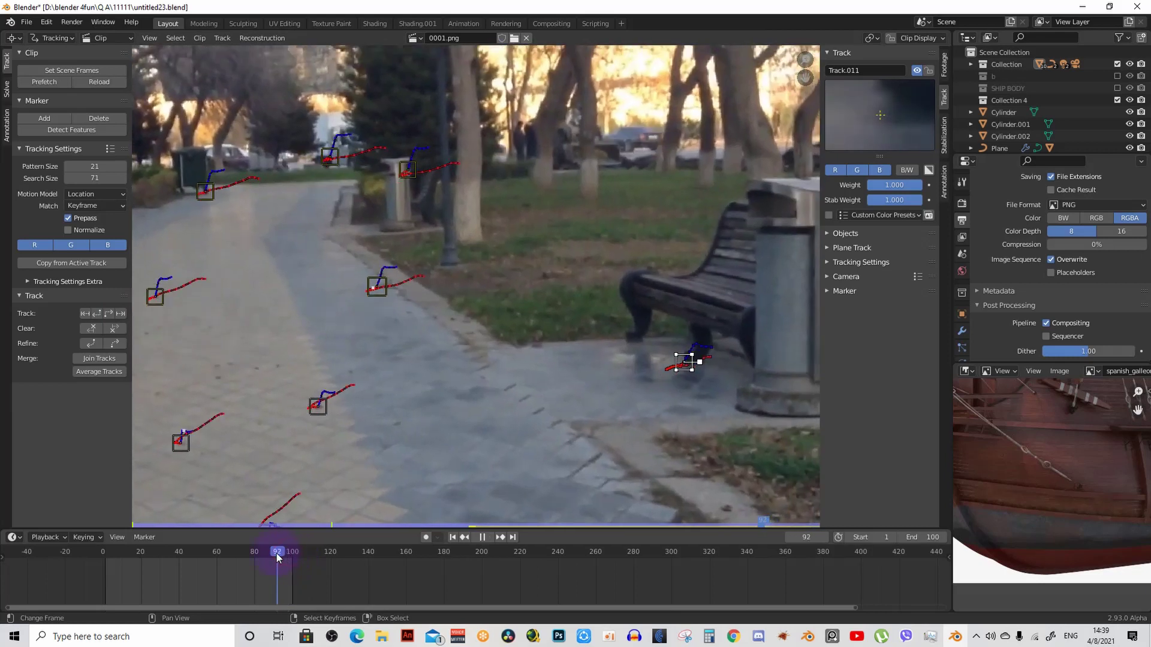
Step: Select the finished markers on the path, bins, lamp post and upper-left tree
scroll(404, 412, "down", 2)
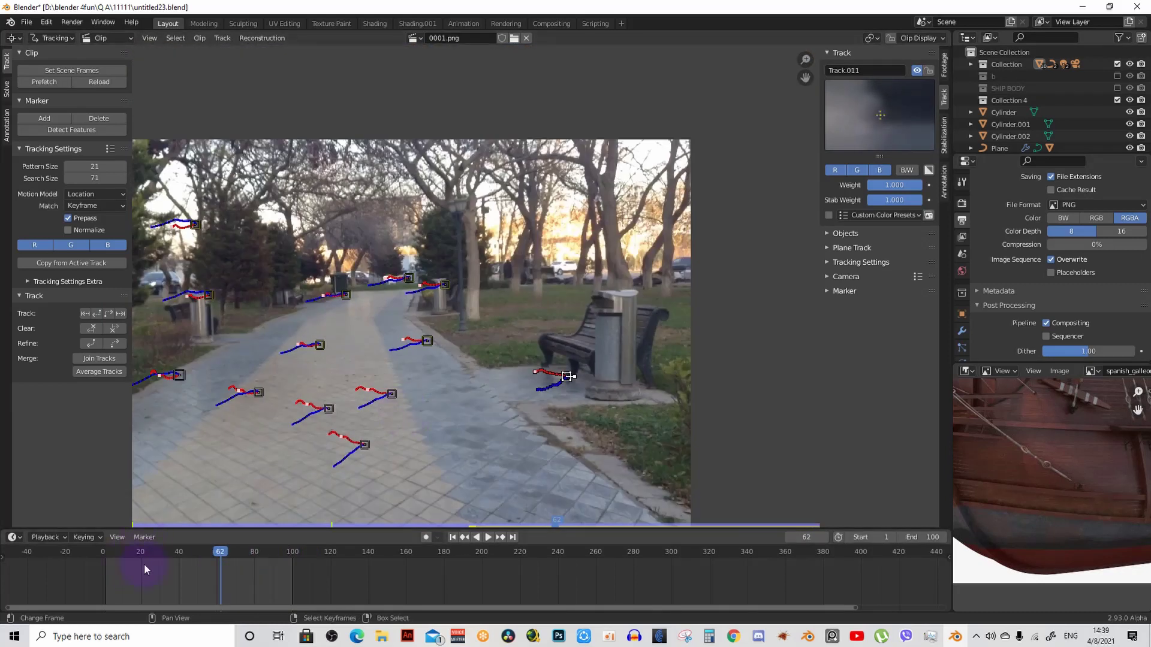
left_click(198, 558)
scroll(507, 391, "up", 1)
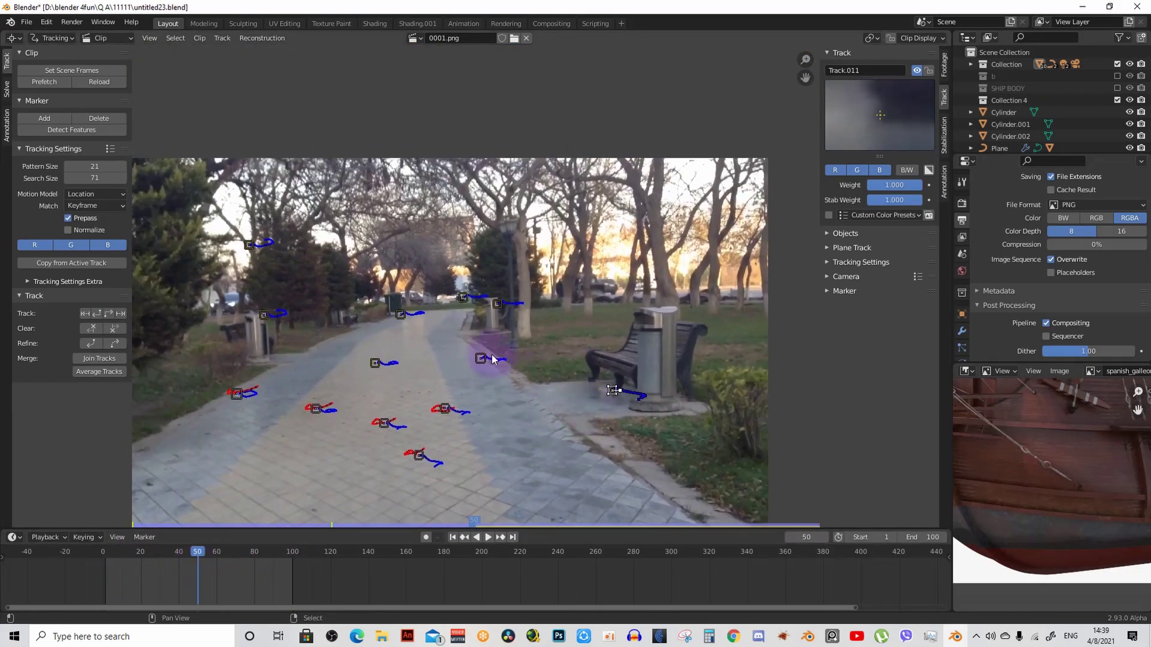
left_click(463, 352, "shift")
left_click(379, 360, "shift")
left_click(401, 313, "shift")
left_click(462, 298, "shift")
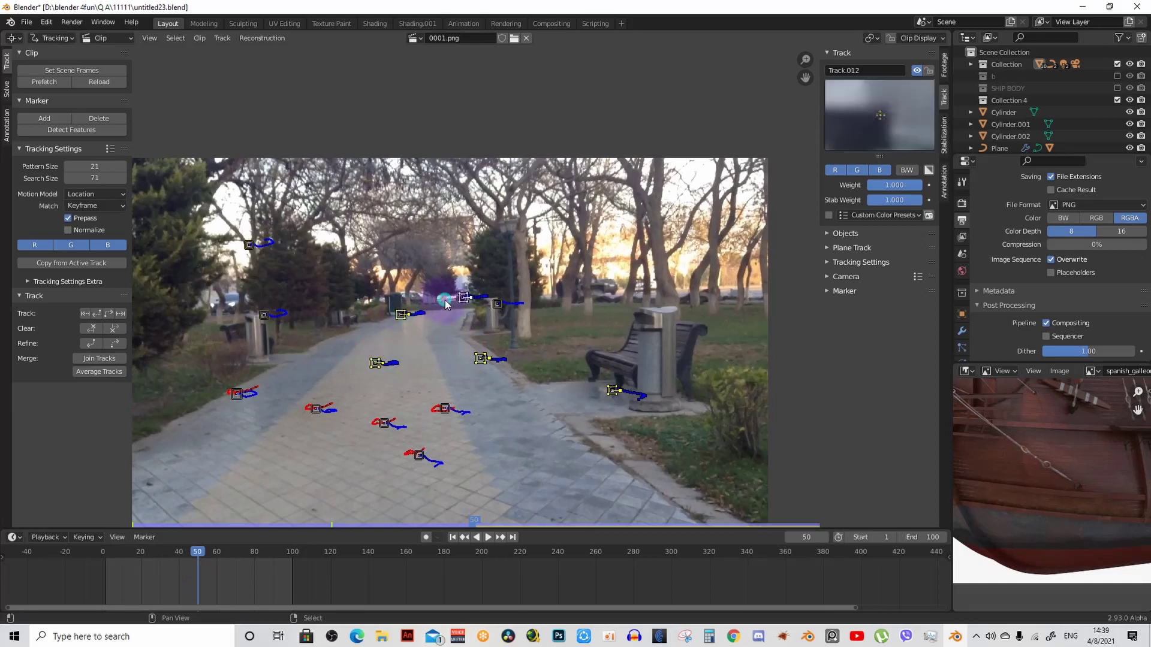
left_click(496, 304, "shift")
left_click(264, 314, "shift")
left_click(249, 245, "shift")
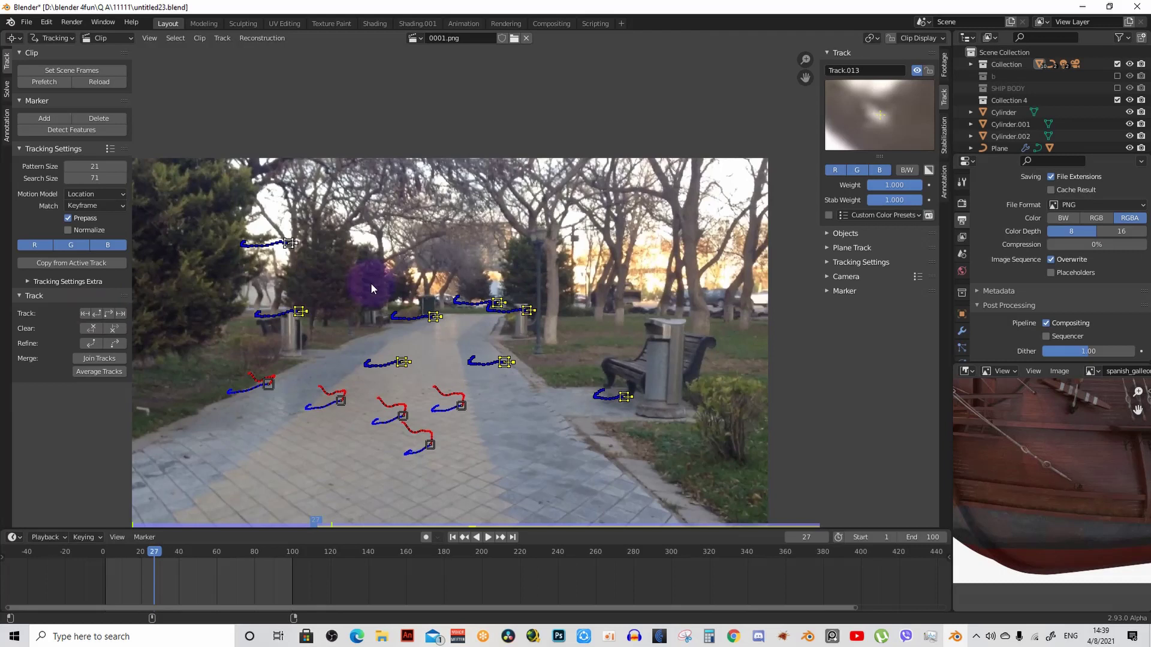
Step: Jump the clip to frame 1 and lock the selected tracks
key("shift+Left")
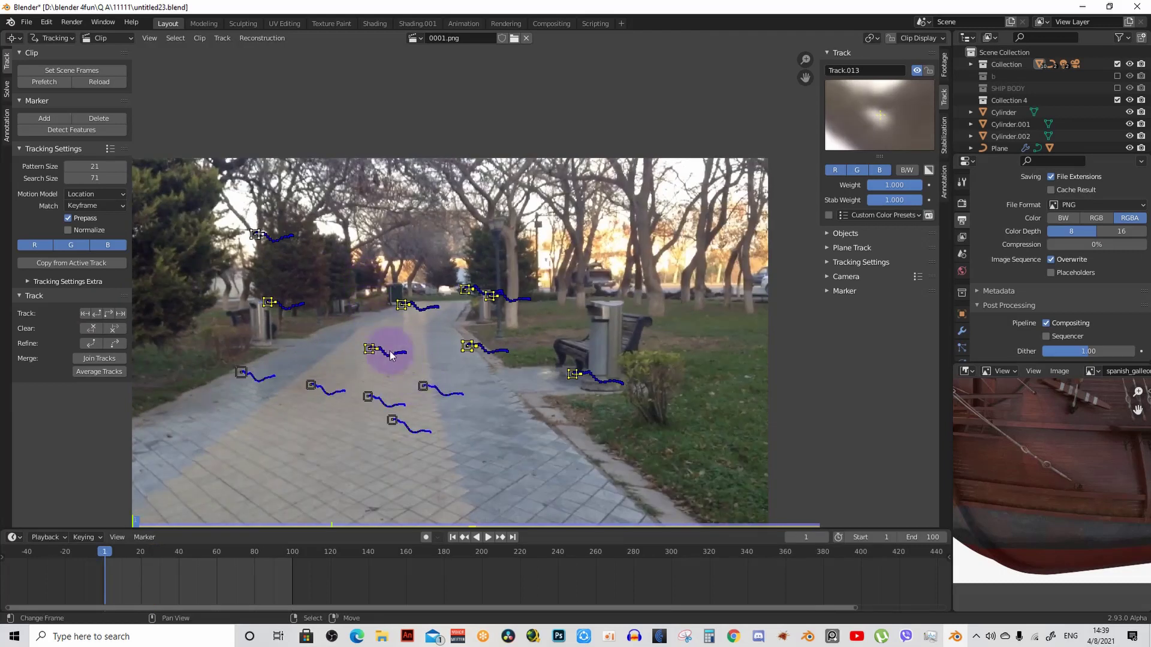
scroll(353, 326, "up", 1)
scroll(424, 326, "up", 1)
scroll(566, 339, "up", 1)
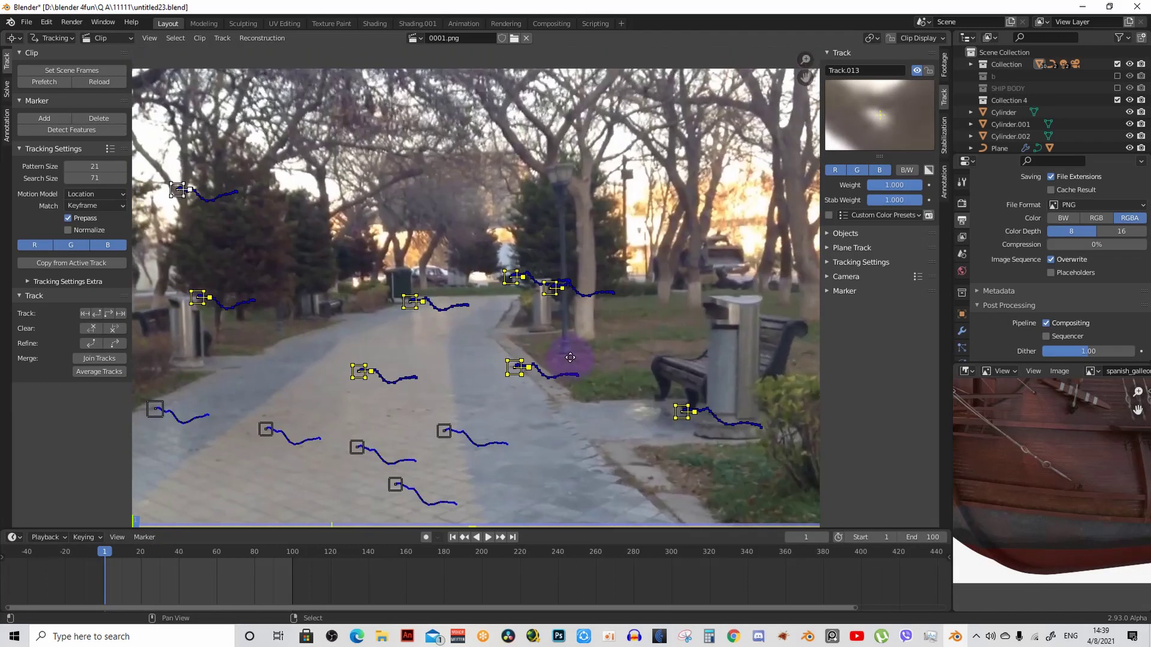
scroll(570, 354, "up", 2)
scroll(563, 339, "up", 2)
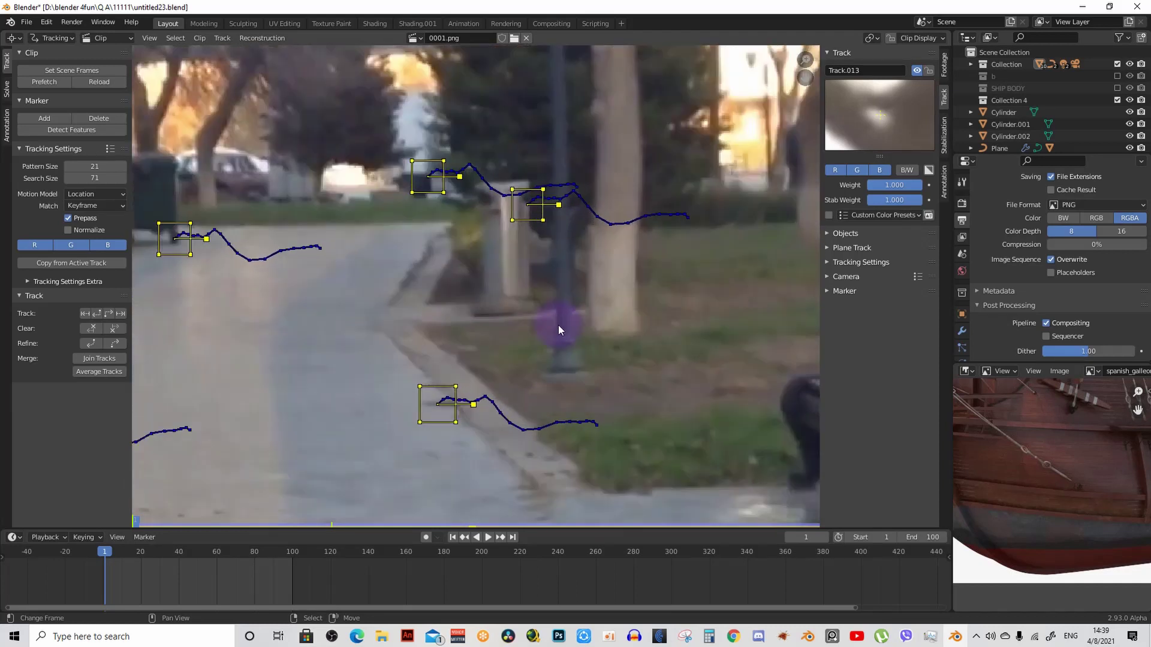
scroll(558, 325, "down", 2)
scroll(554, 336, "down", 1)
scroll(548, 360, "down", 2)
scroll(539, 318, "down", 1)
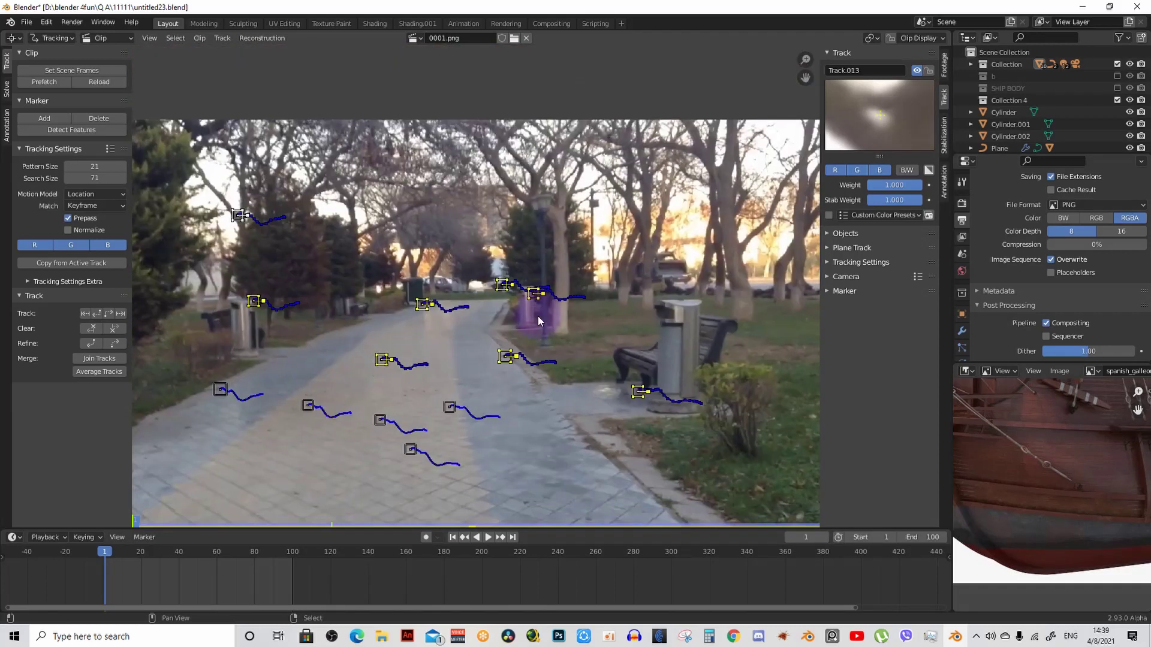
scroll(543, 303, "up", 2)
scroll(527, 312, "down", 2)
middle_click_drag(517, 330, 556, 347)
scroll(400, 358, "down", 1)
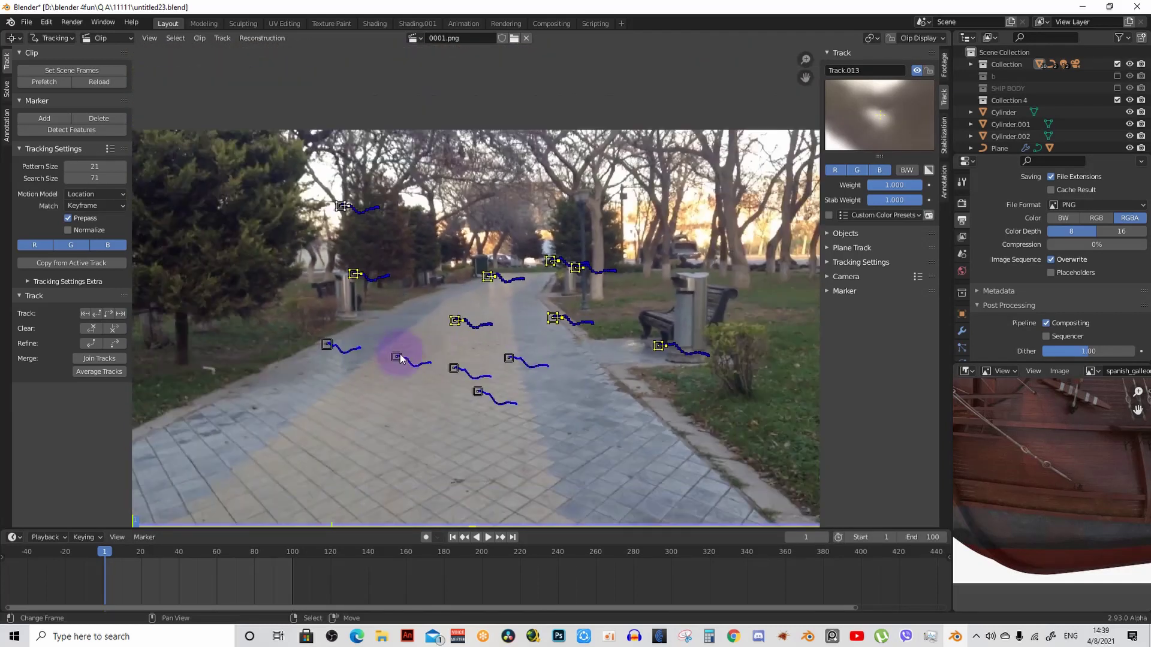
middle_click_drag(400, 358, 402, 358)
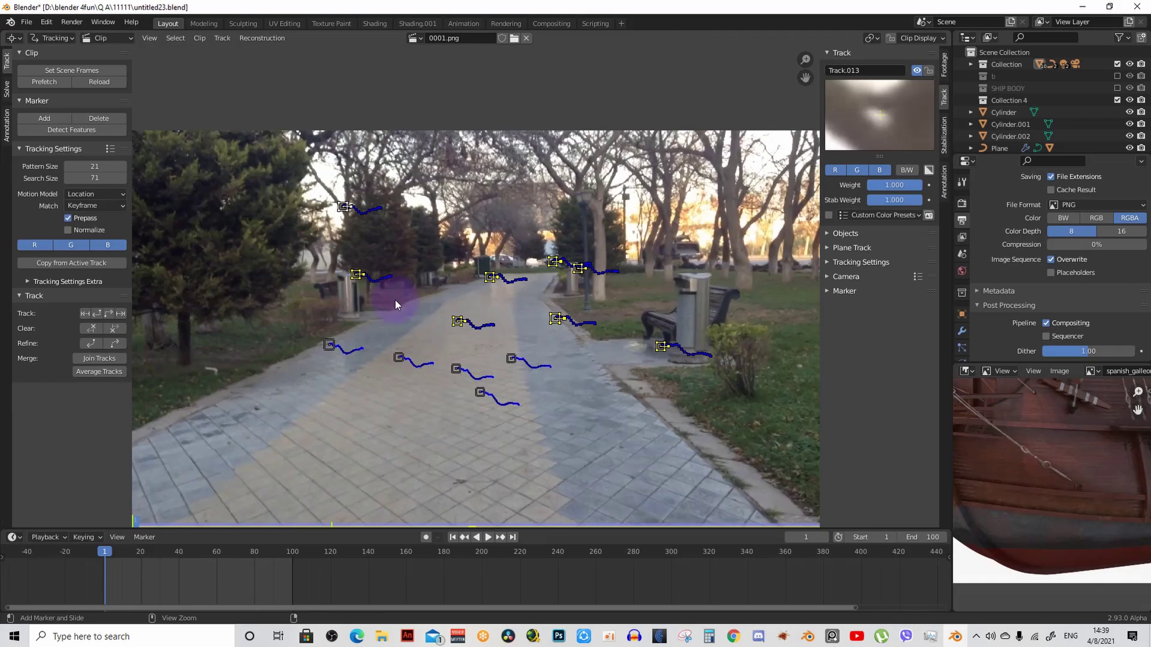
key("ctrl+l")
Step: Select three more unlocked markers farther up the path
left_click(459, 368)
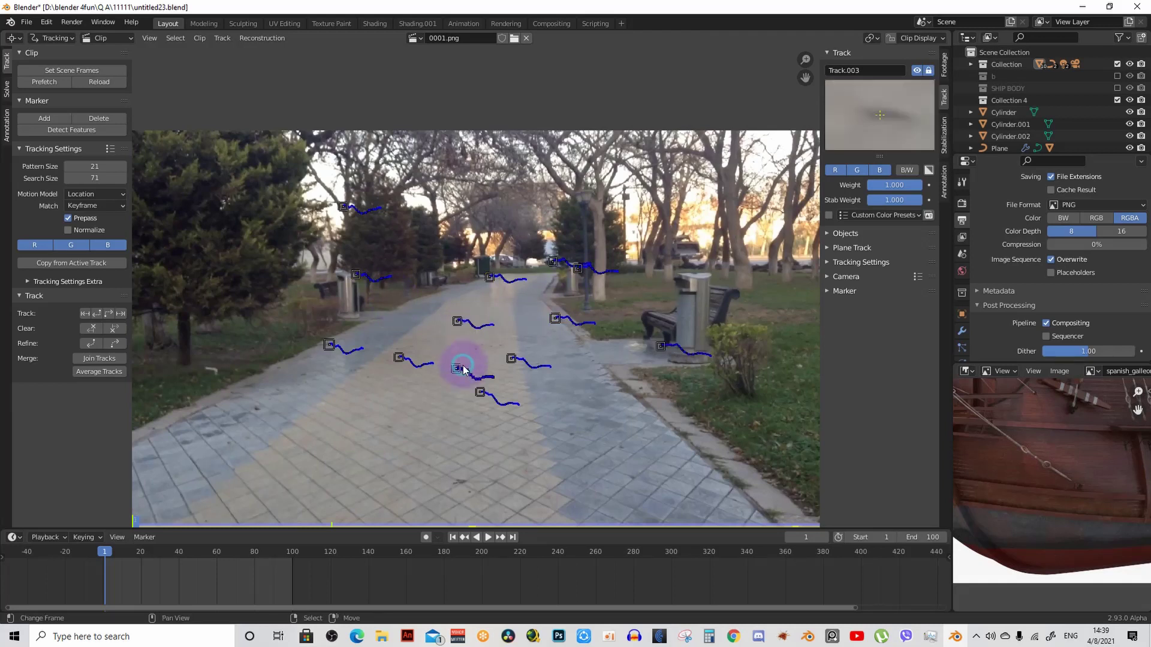
left_click(490, 276)
left_click(454, 320)
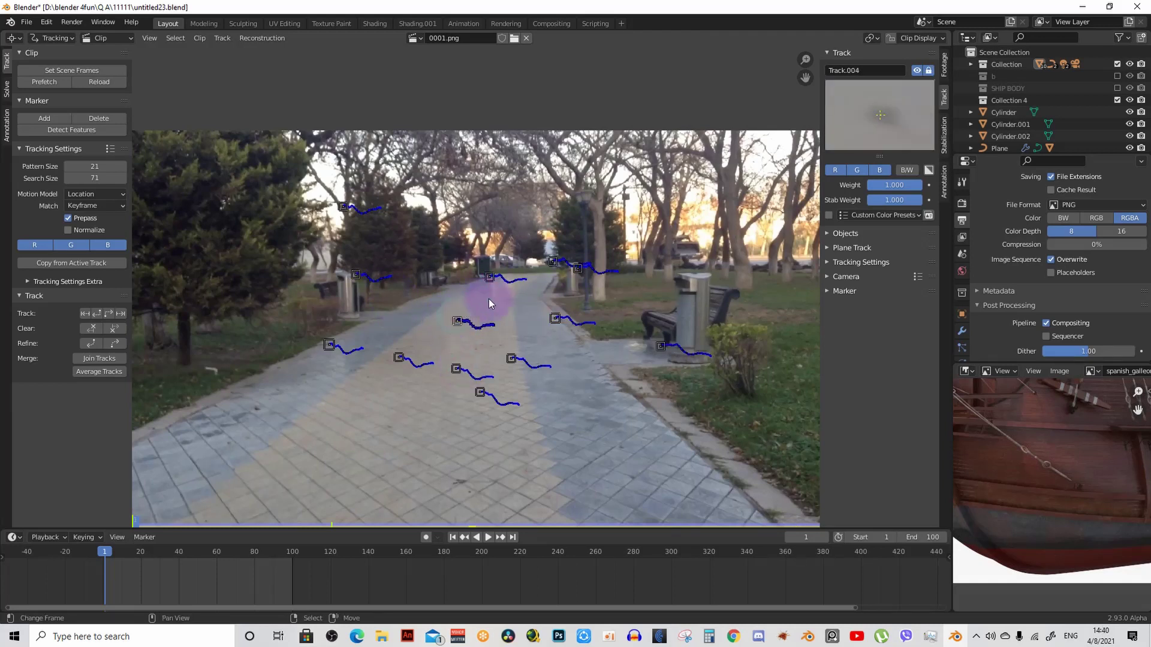
scroll(473, 305, "down", 3)
scroll(419, 318, "up", 4)
scroll(412, 322, "up", 1)
middle_click_drag(413, 321, 468, 315)
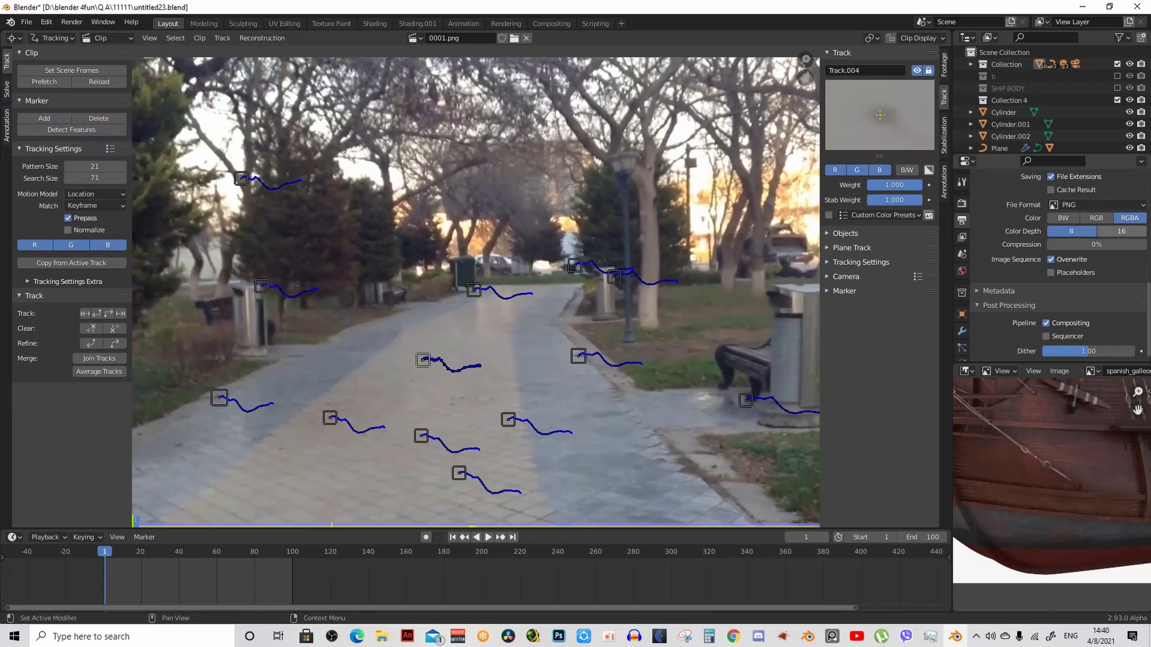
left_click(351, 232)
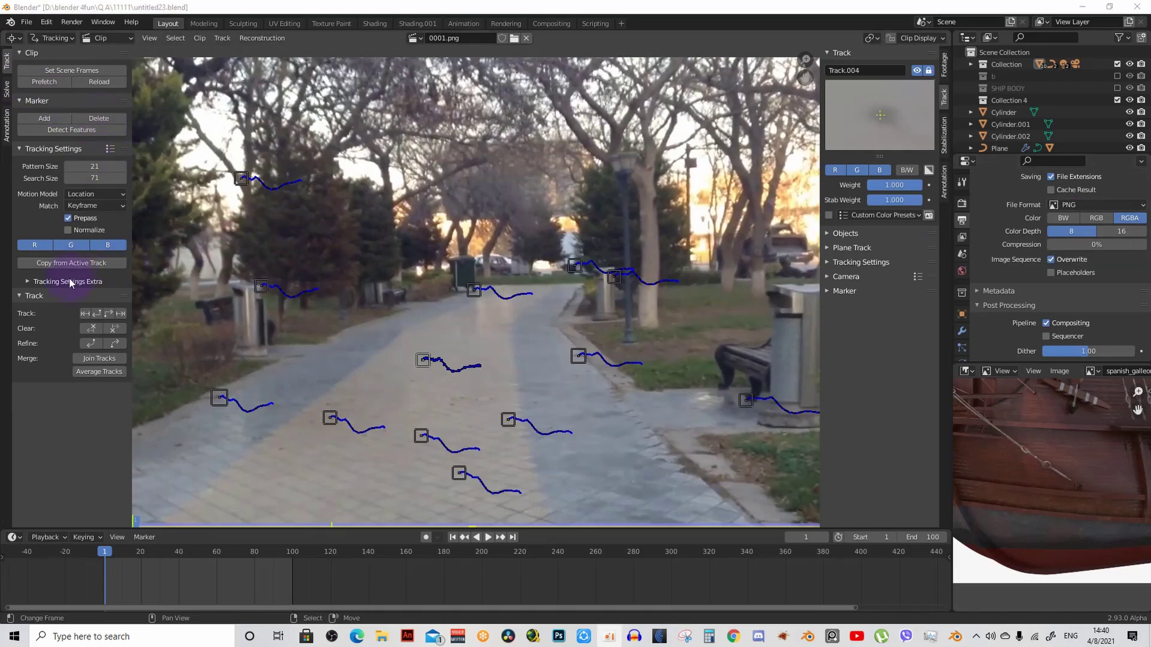
left_click(34, 280)
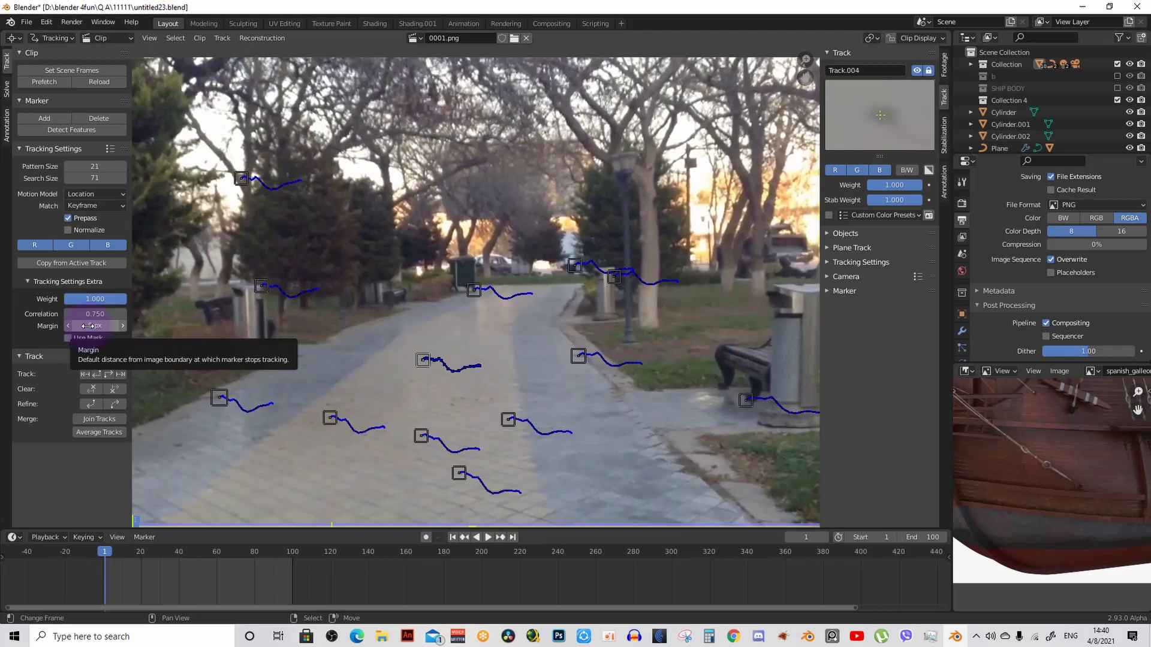
scroll(454, 309, "down", 2)
scroll(454, 310, "up", 3)
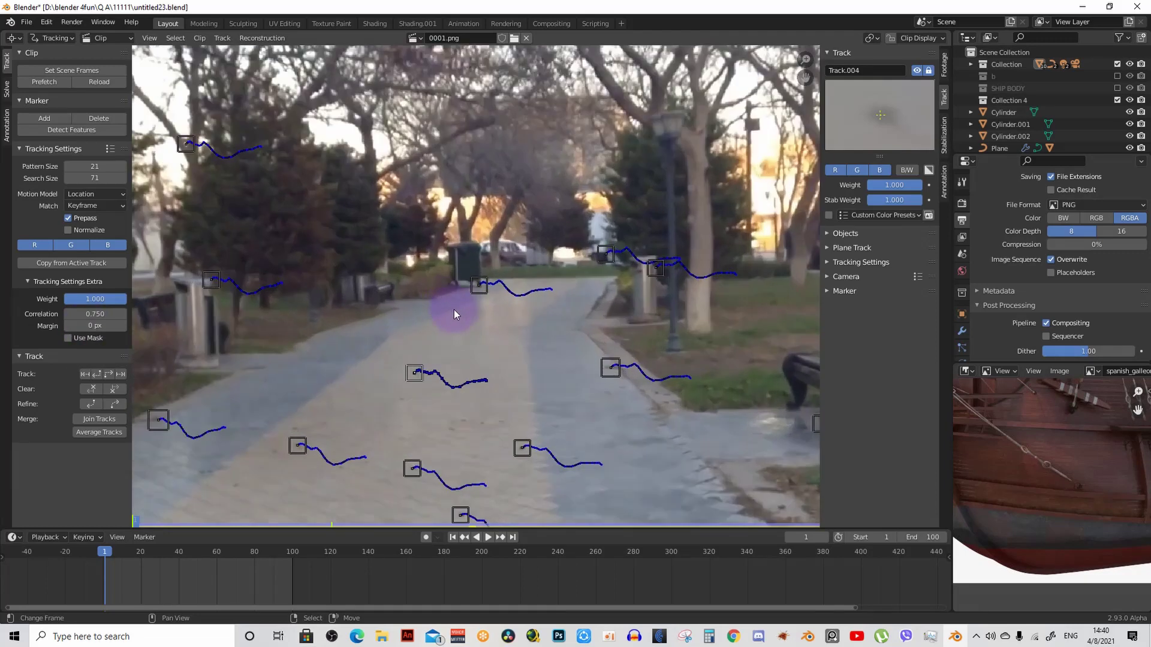
scroll(455, 310, "up", 2)
scroll(454, 310, "down", 5)
scroll(455, 310, "up", 3)
scroll(454, 310, "up", 1)
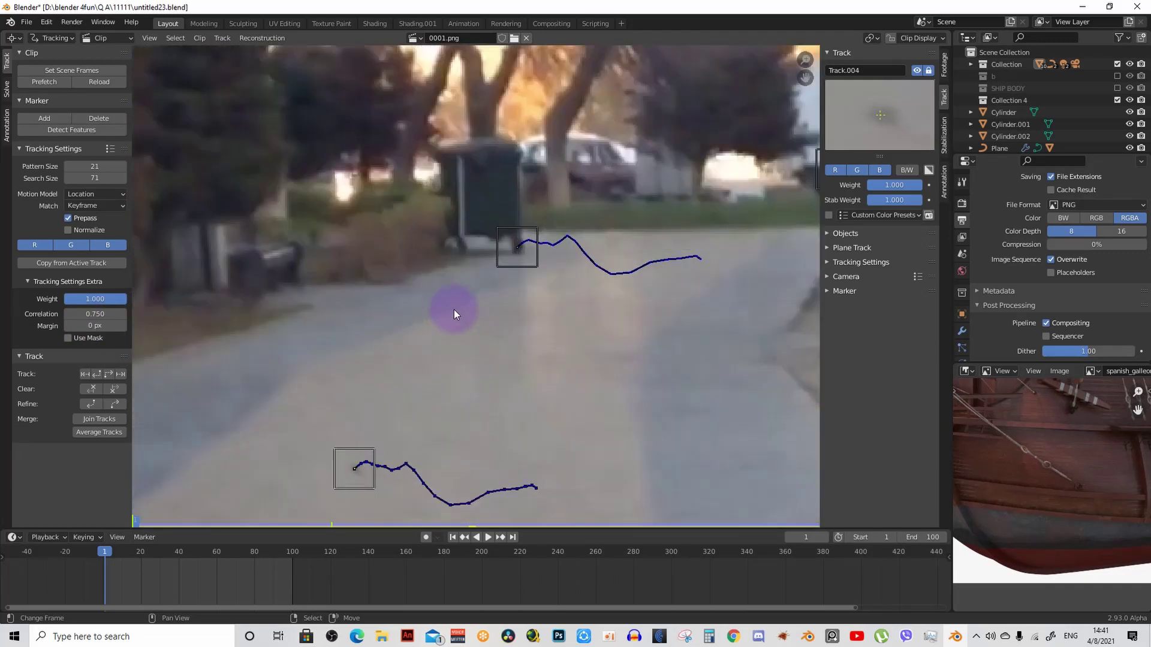
scroll(454, 310, "down", 2)
scroll(454, 309, "up", 5)
scroll(454, 309, "up", 3)
middle_click_drag(514, 264, 424, 390)
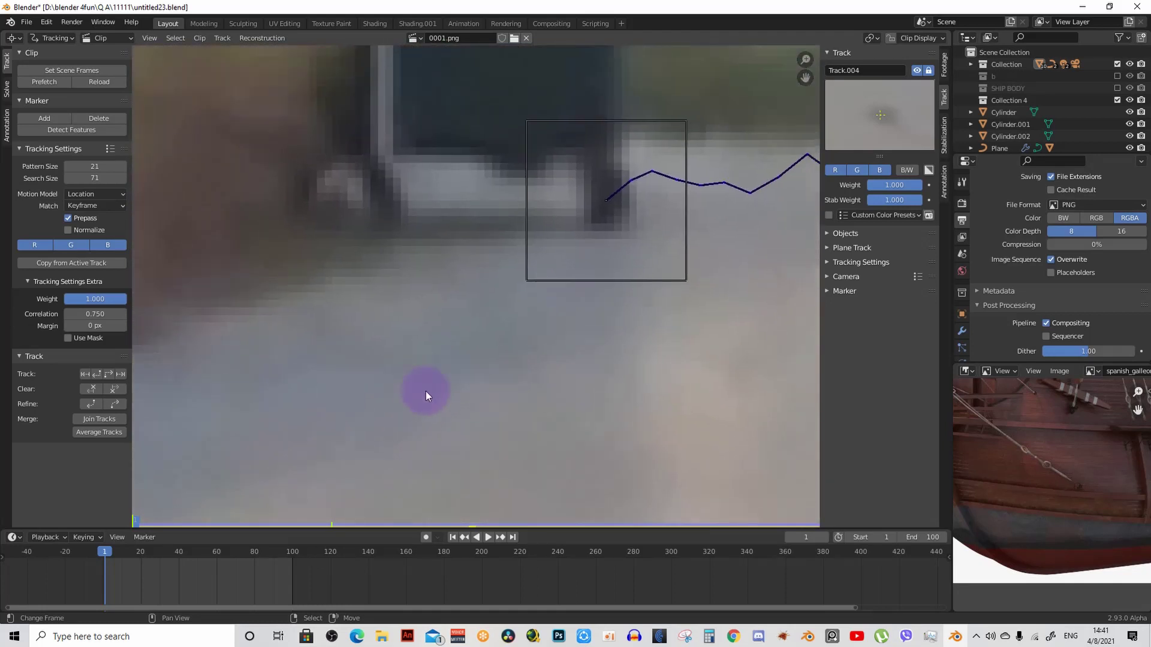
scroll(616, 199, "up", 2)
scroll(616, 203, "up", 3)
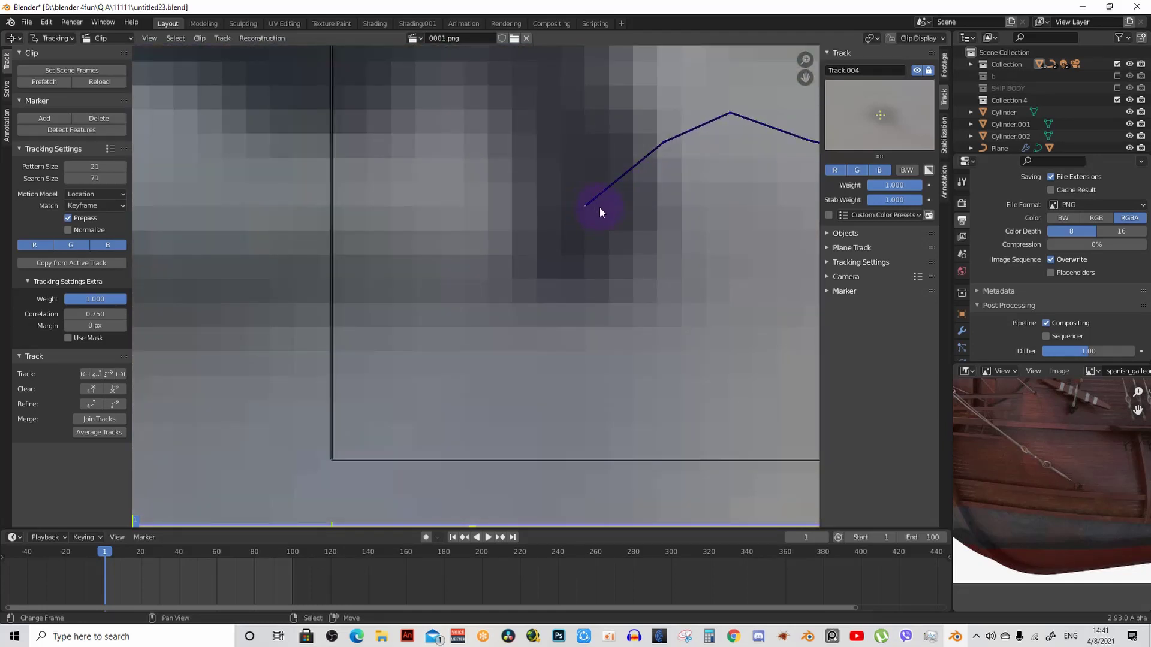
scroll(598, 207, "down", 4)
scroll(588, 208, "down", 6)
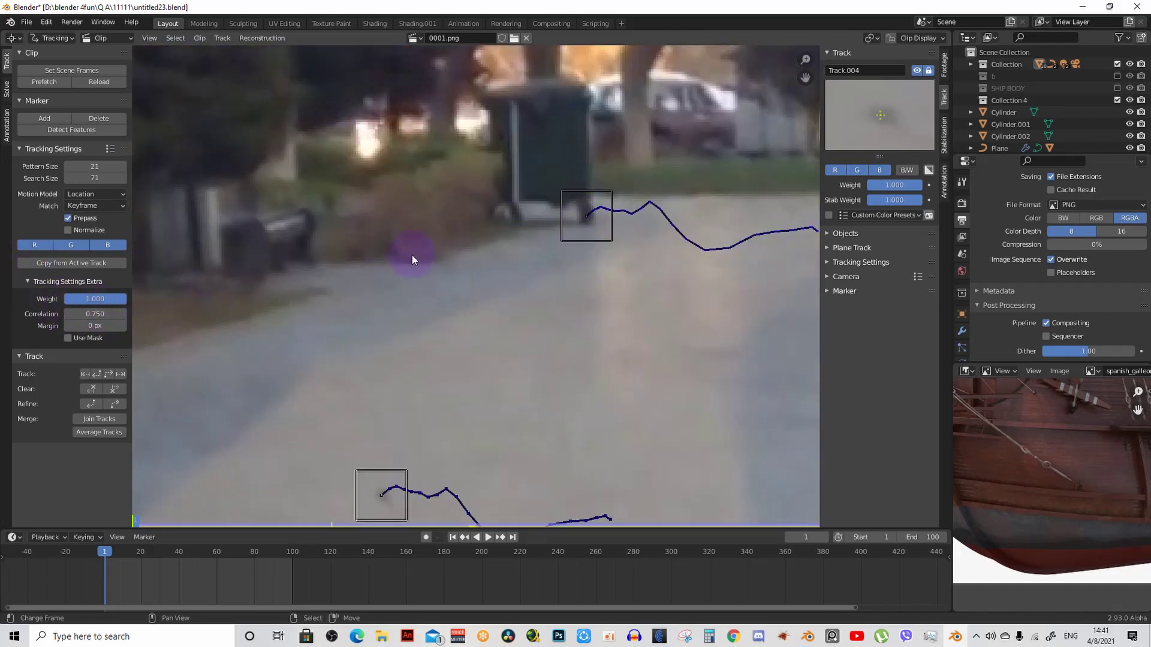
scroll(412, 255, "down", 5)
scroll(461, 235, "up", 3)
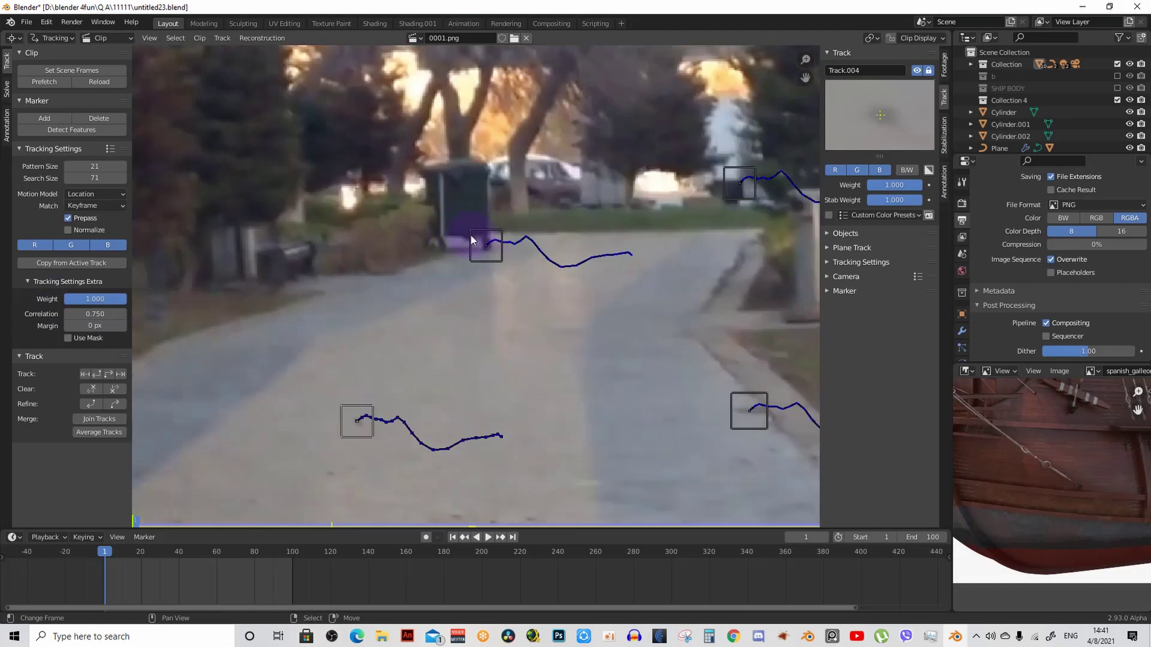
scroll(498, 256, "down", 3)
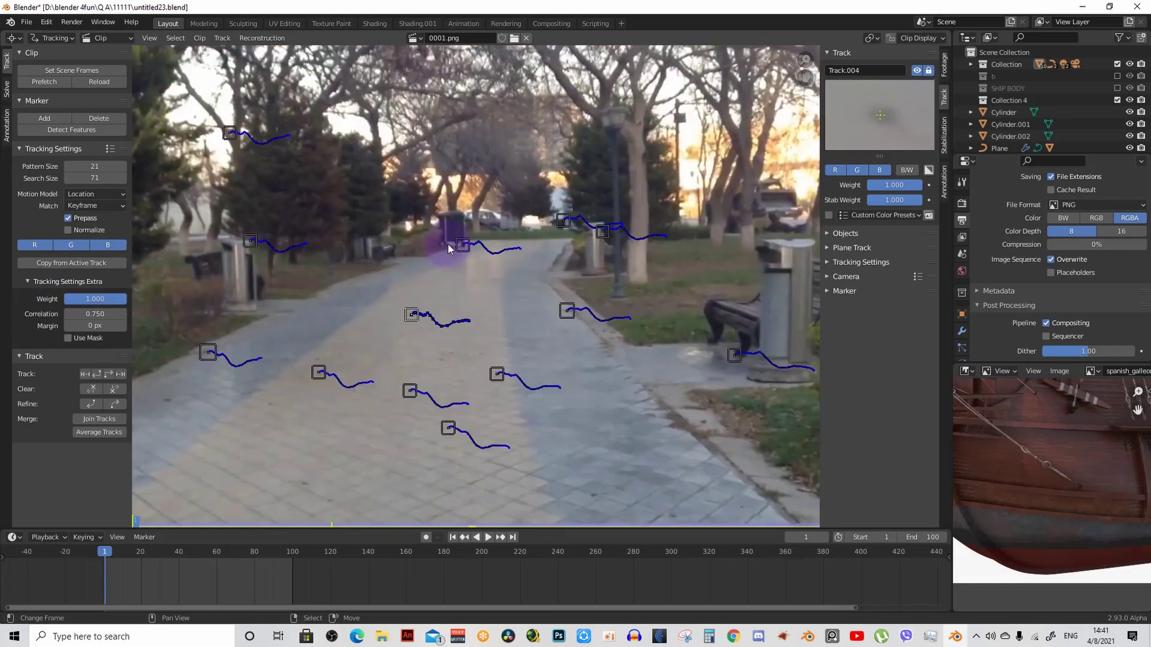
scroll(520, 255, "down", 2)
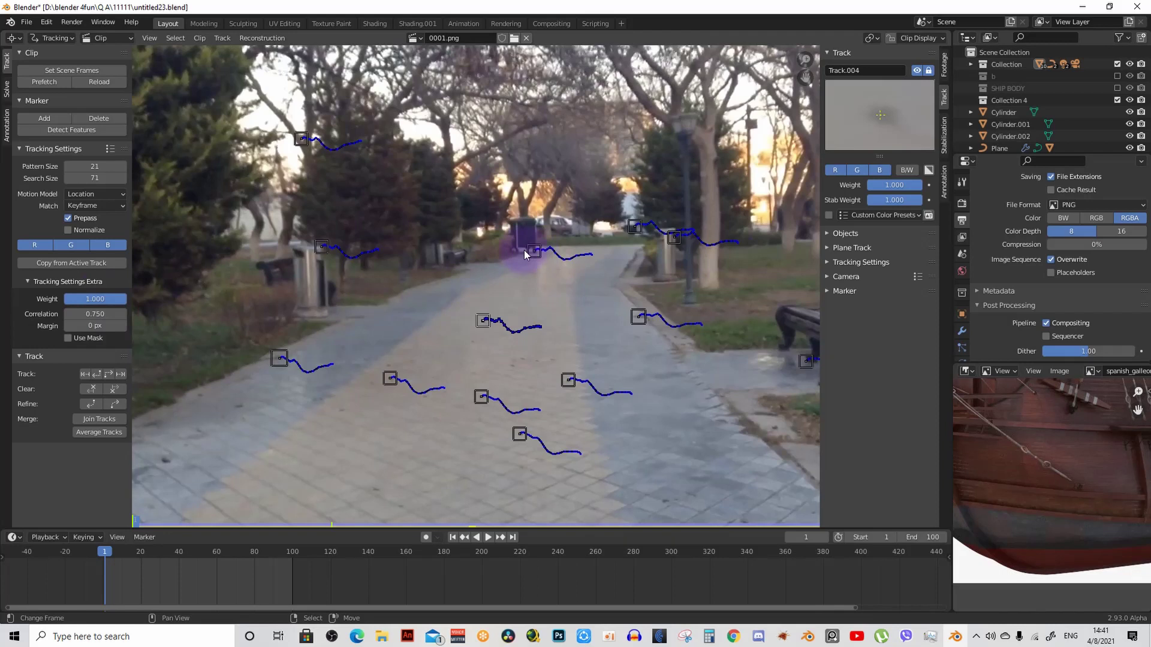
scroll(519, 236, "up", 2)
scroll(504, 228, "up", 3)
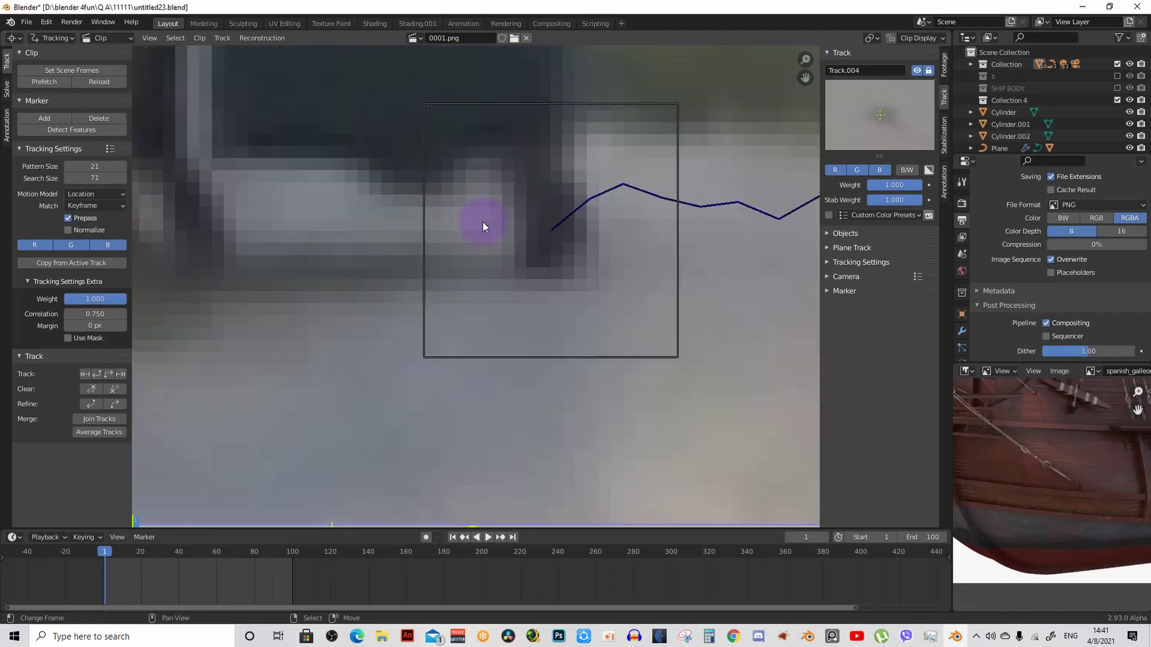
scroll(539, 235, "up", 2)
scroll(540, 246, "down", 3)
scroll(433, 234, "down", 4)
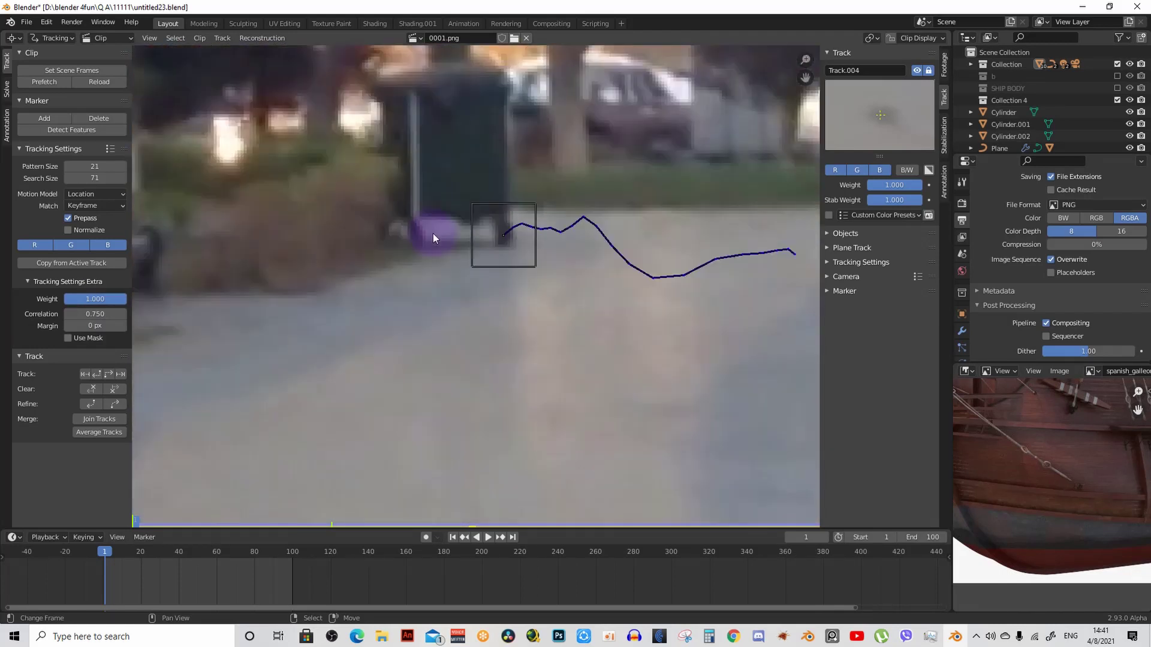
scroll(434, 237, "down", 3)
scroll(426, 242, "down", 1)
scroll(423, 243, "down", 1)
scroll(462, 258, "down", 2)
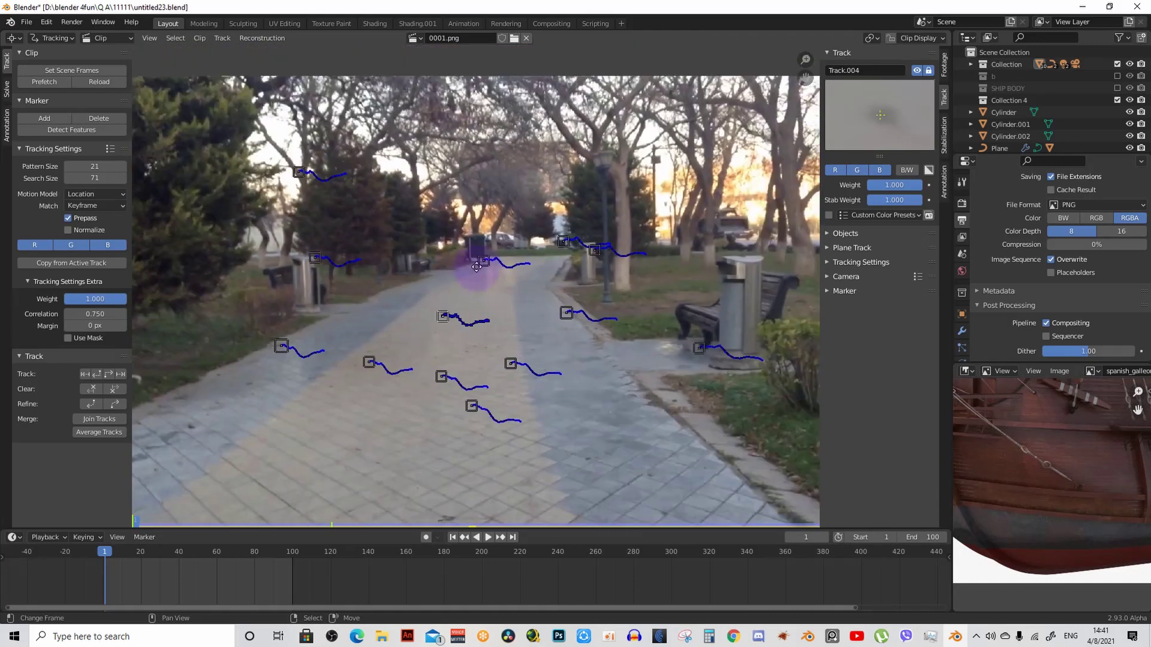
scroll(479, 255, "down", 1)
scroll(498, 247, "down", 2)
scroll(498, 247, "up", 2)
scroll(492, 248, "up", 3)
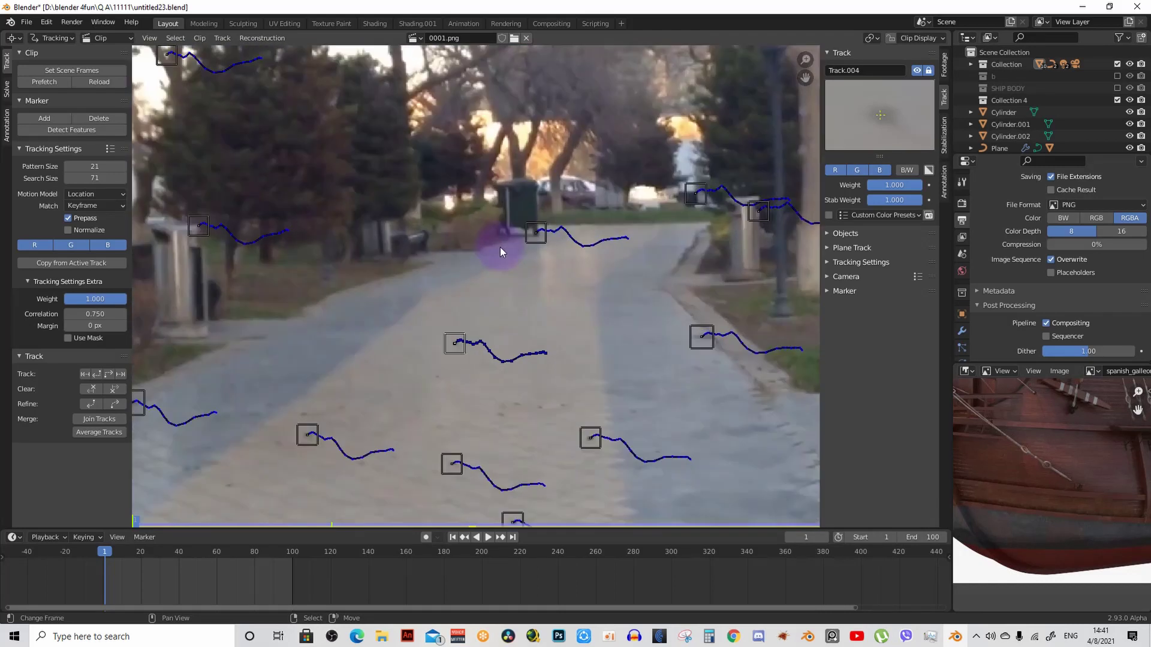
scroll(537, 262, "down", 3)
scroll(504, 294, "up", 1)
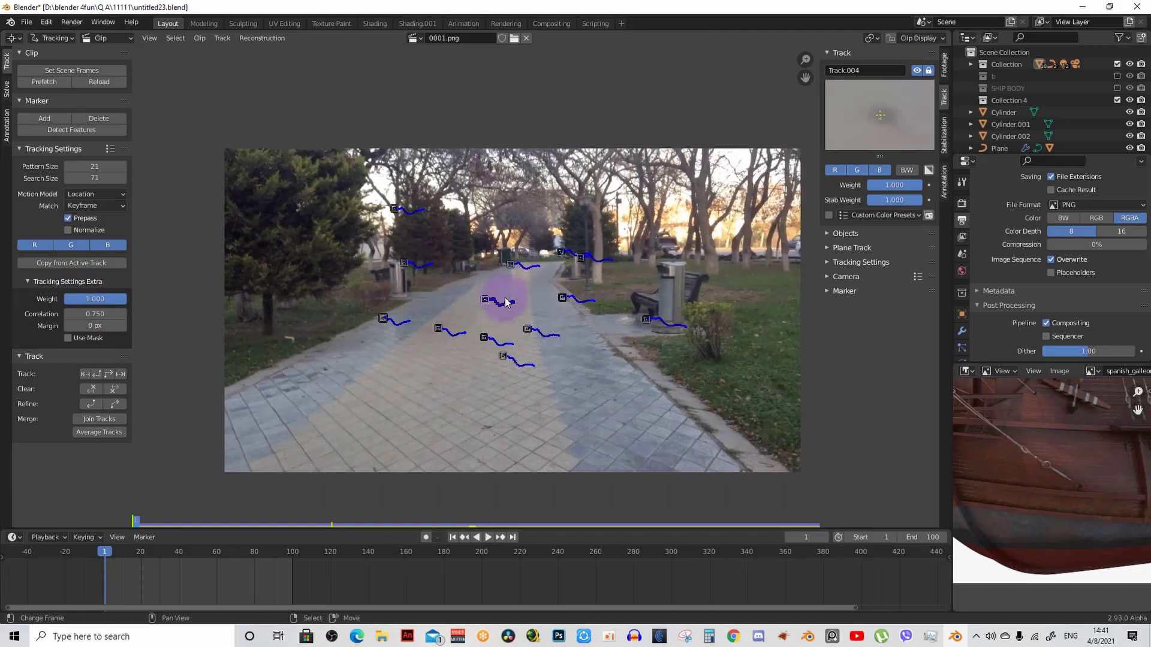
scroll(449, 270, "up", 2)
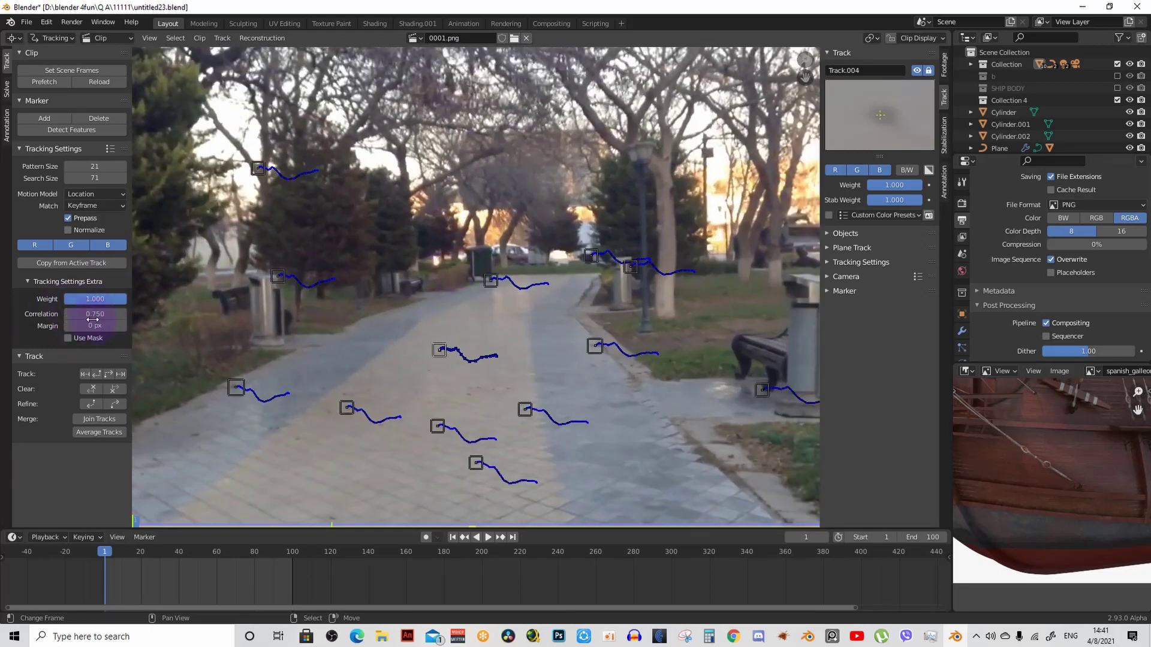
left_click_drag(103, 314, 97, 315)
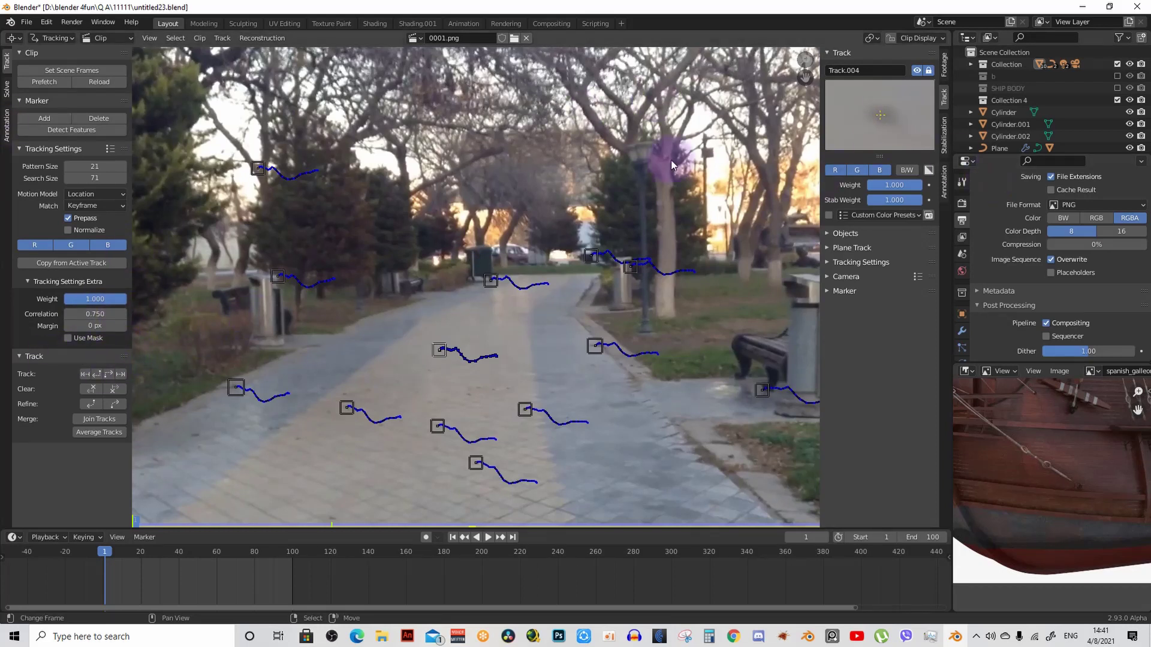
Step: Show the Solve settings and select three ground markers on the path
left_click(6, 89)
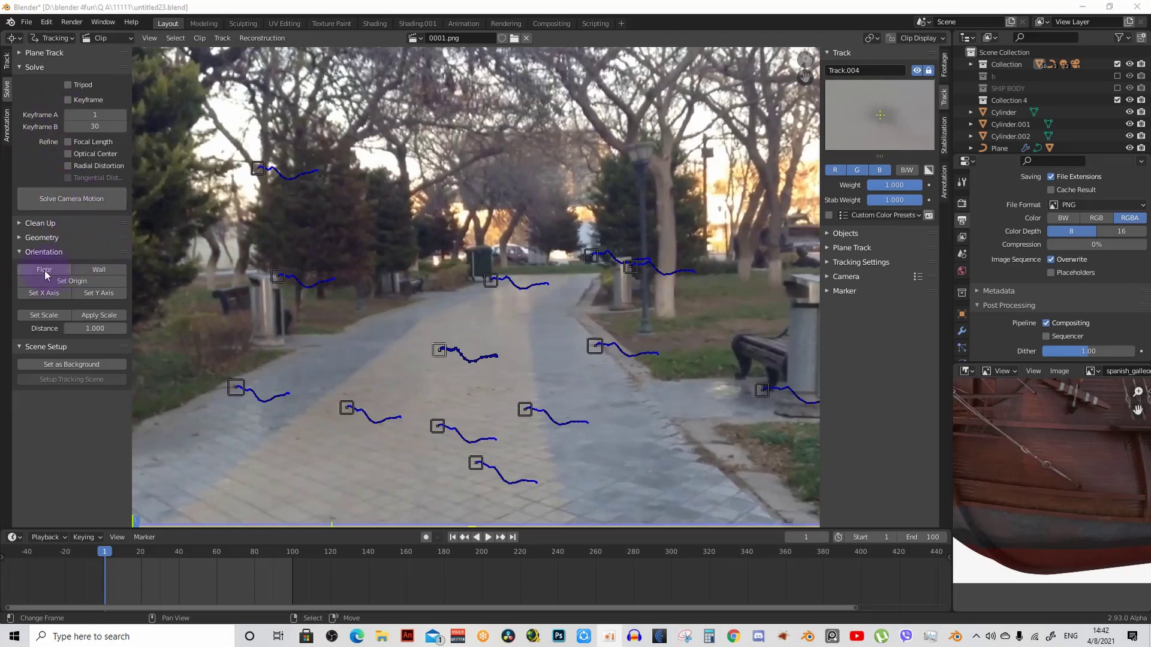
left_click(475, 465)
left_click(346, 408)
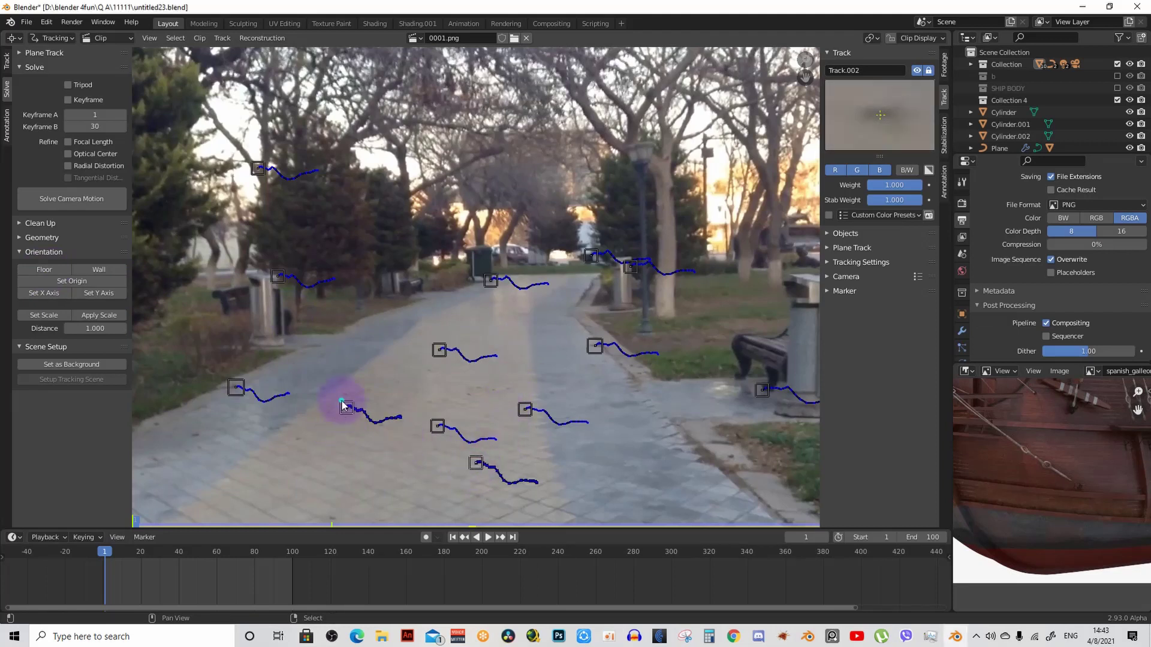
left_click(435, 348)
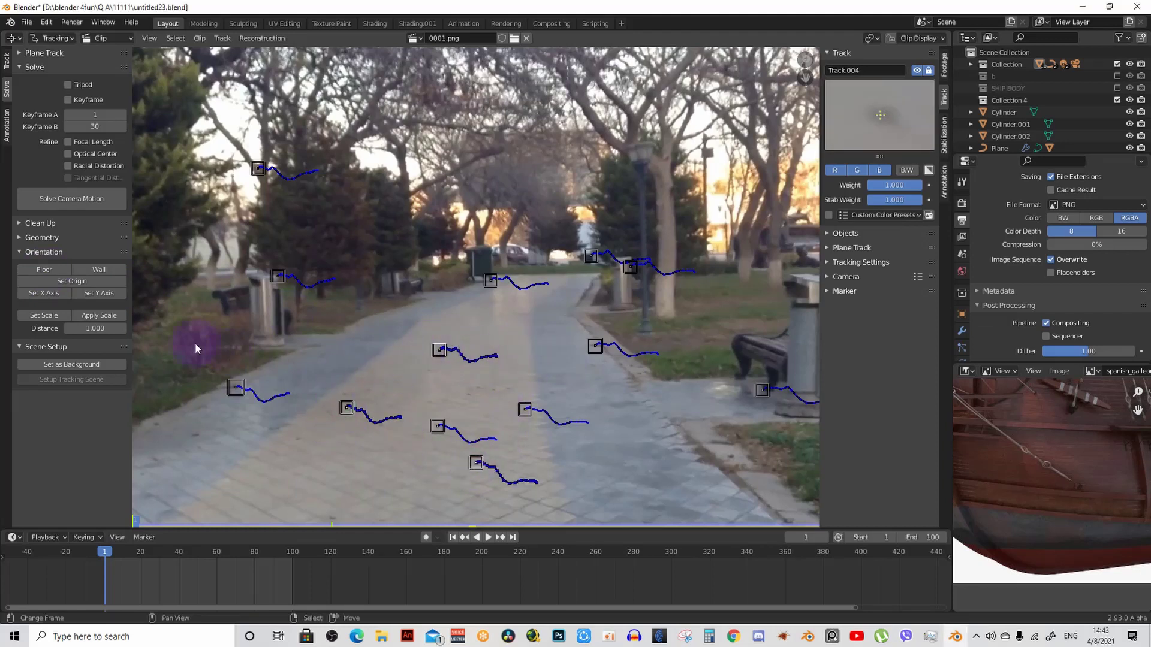
left_click(475, 464)
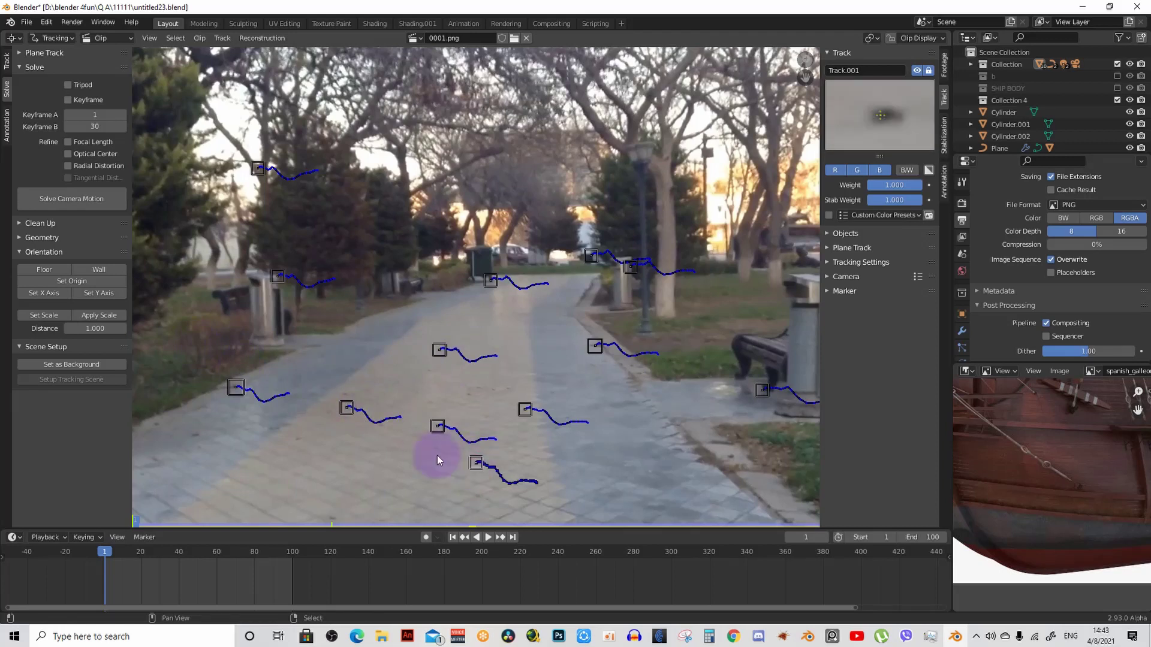
left_click(346, 409)
left_click(439, 351)
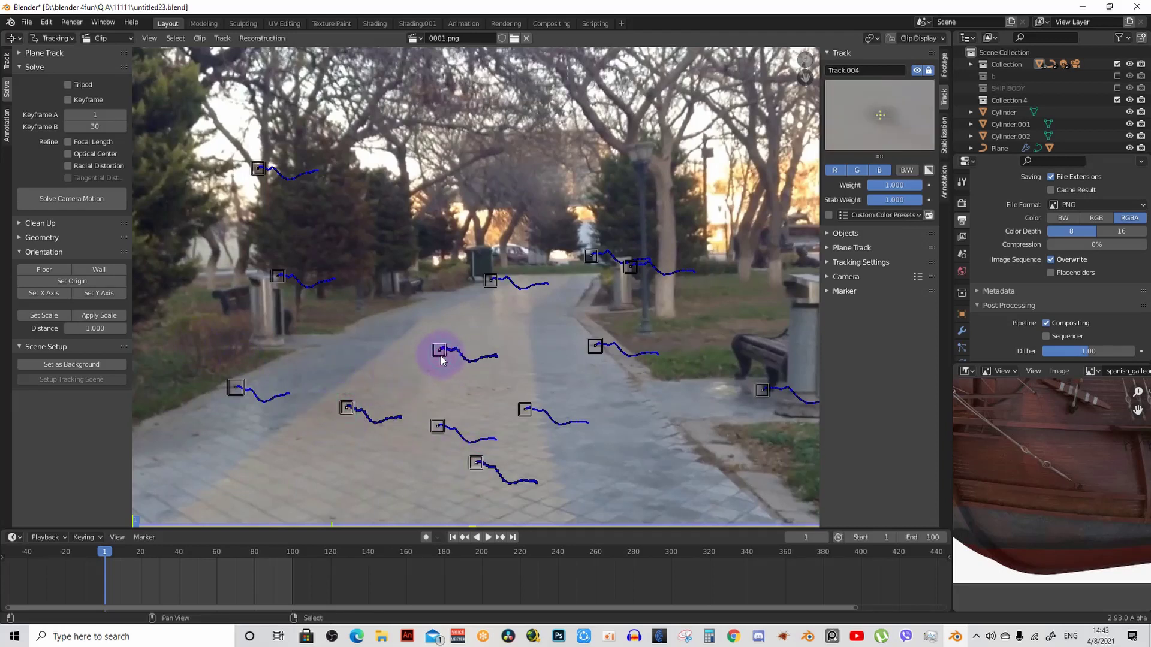
Step: Reselect the path markers and apply Floor orientation, which errors without bundles
left_click(483, 464)
left_click(347, 410)
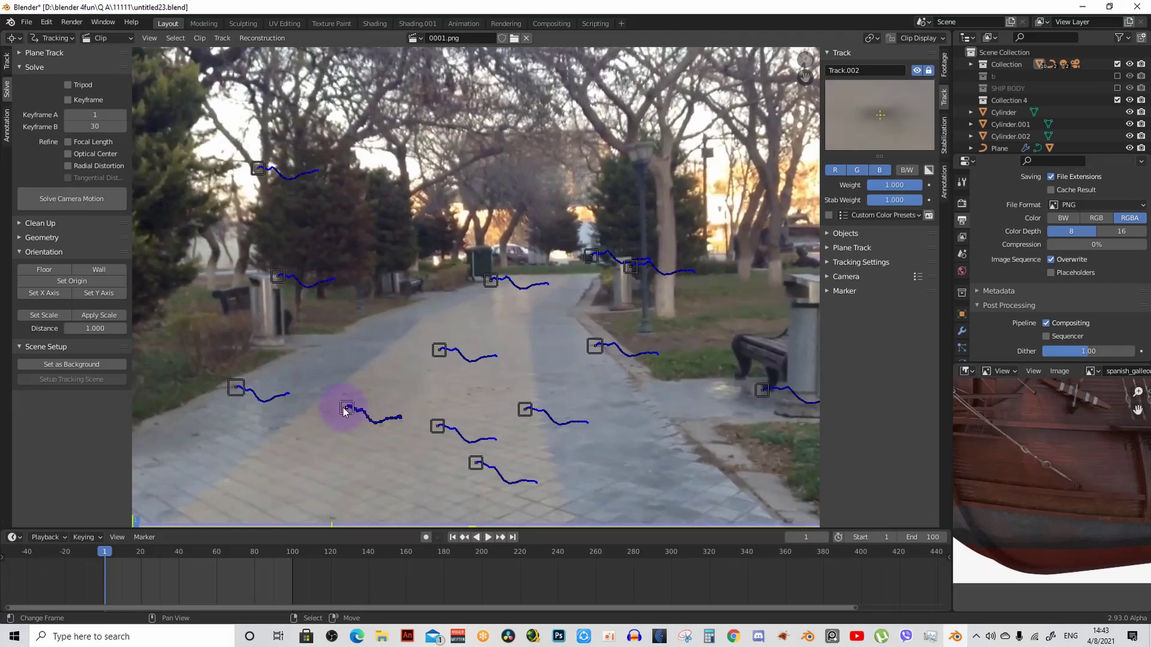
left_click(440, 351)
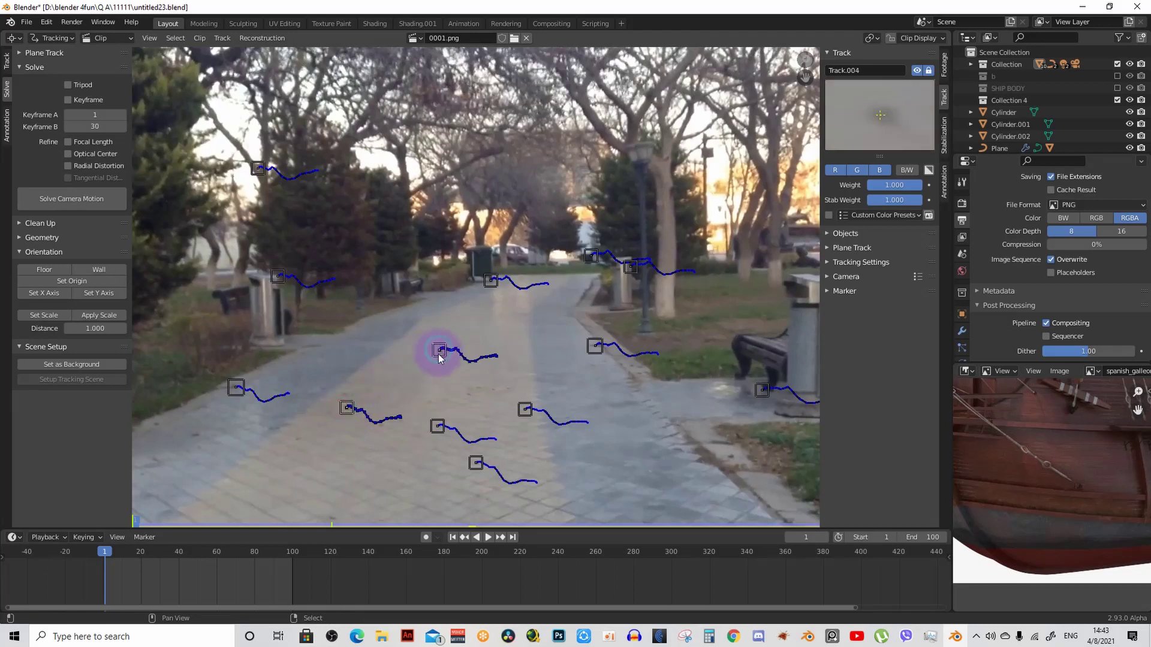
left_click(477, 464)
left_click(347, 409)
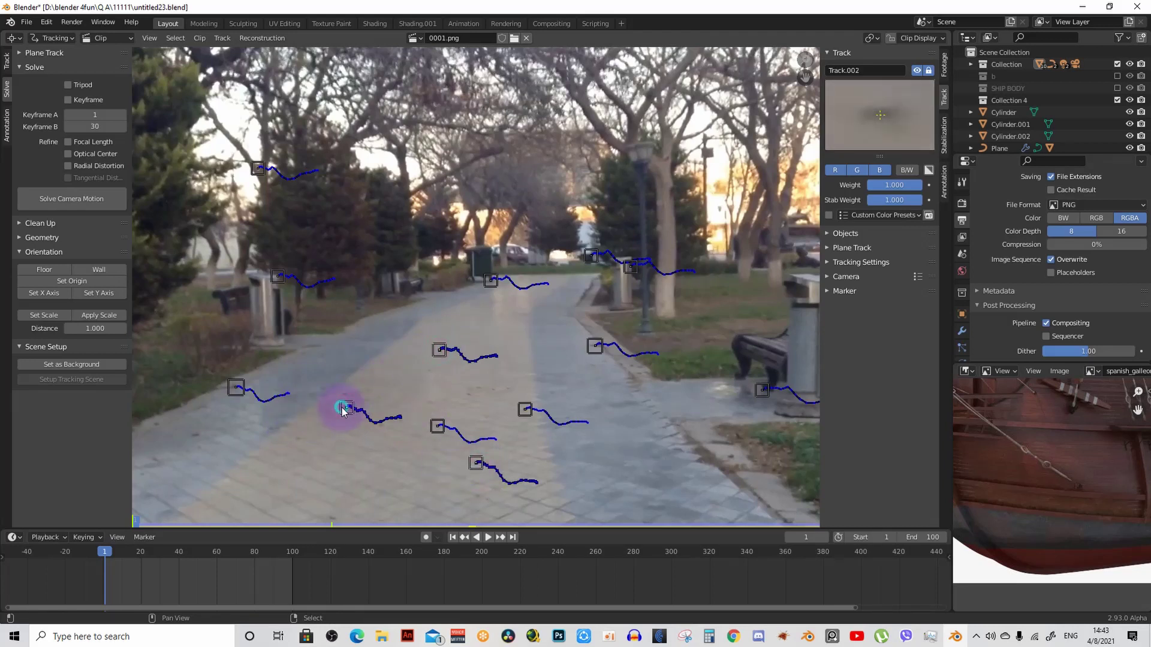
left_click(440, 350)
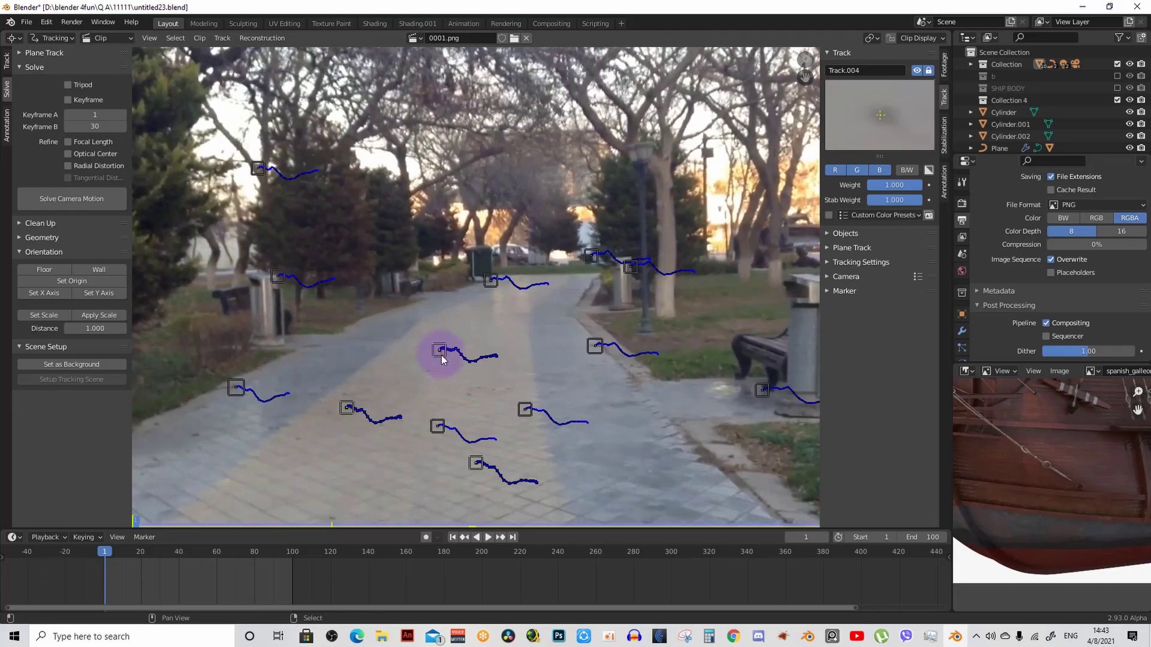
left_click(477, 463)
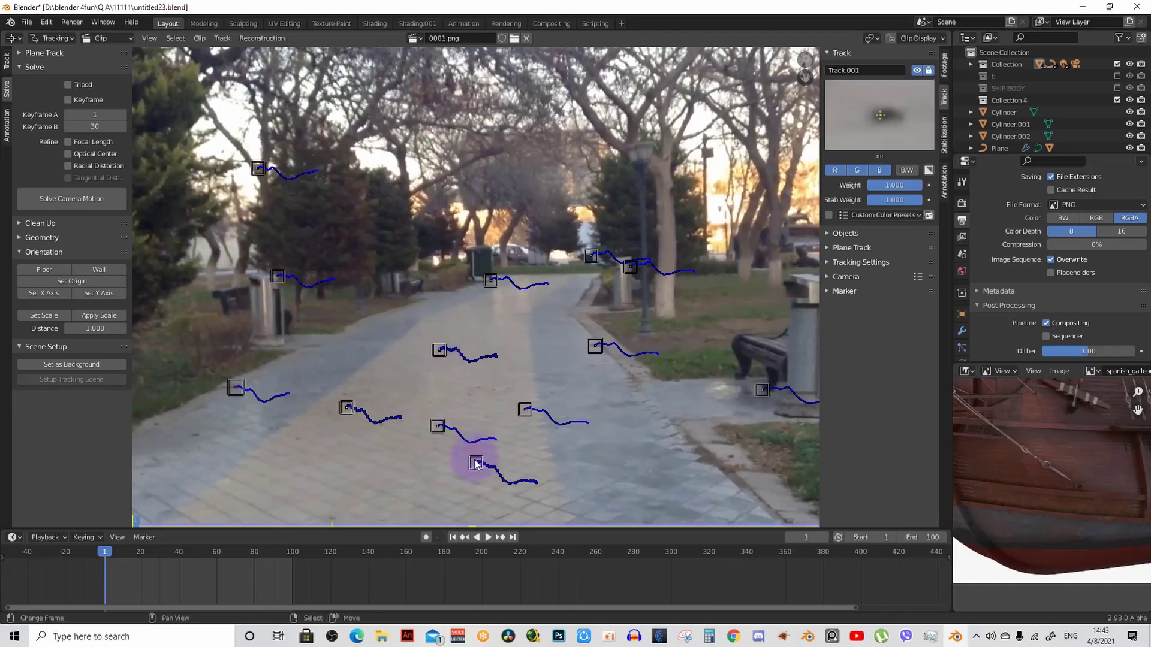
left_click(429, 355)
left_click(347, 408)
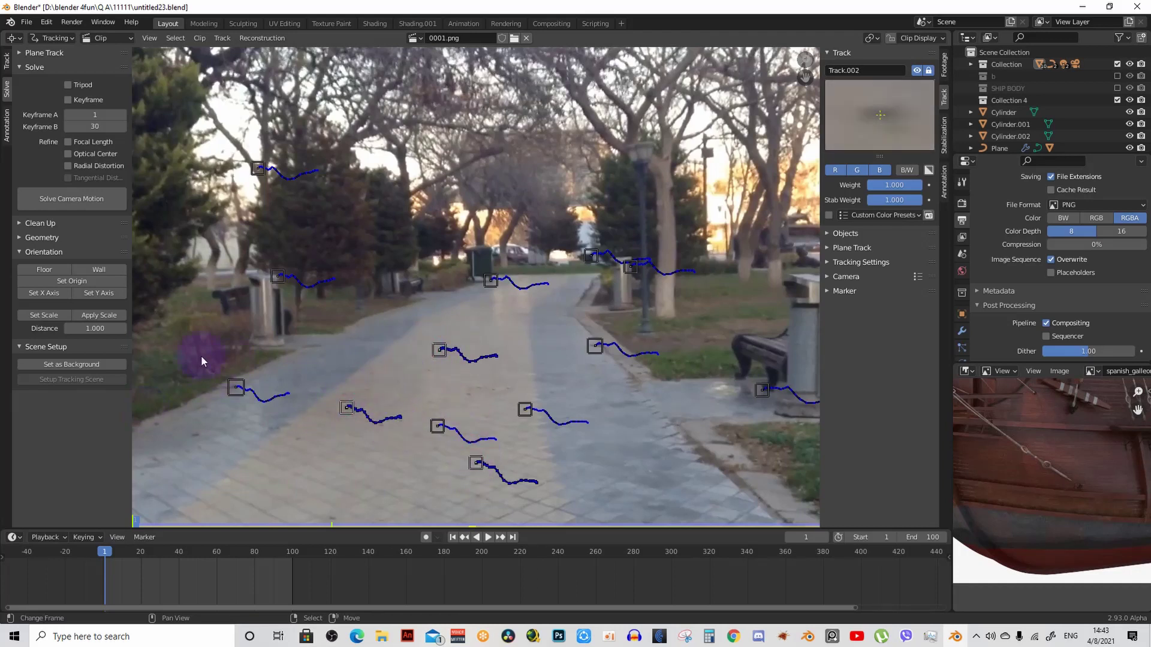
left_click(55, 269)
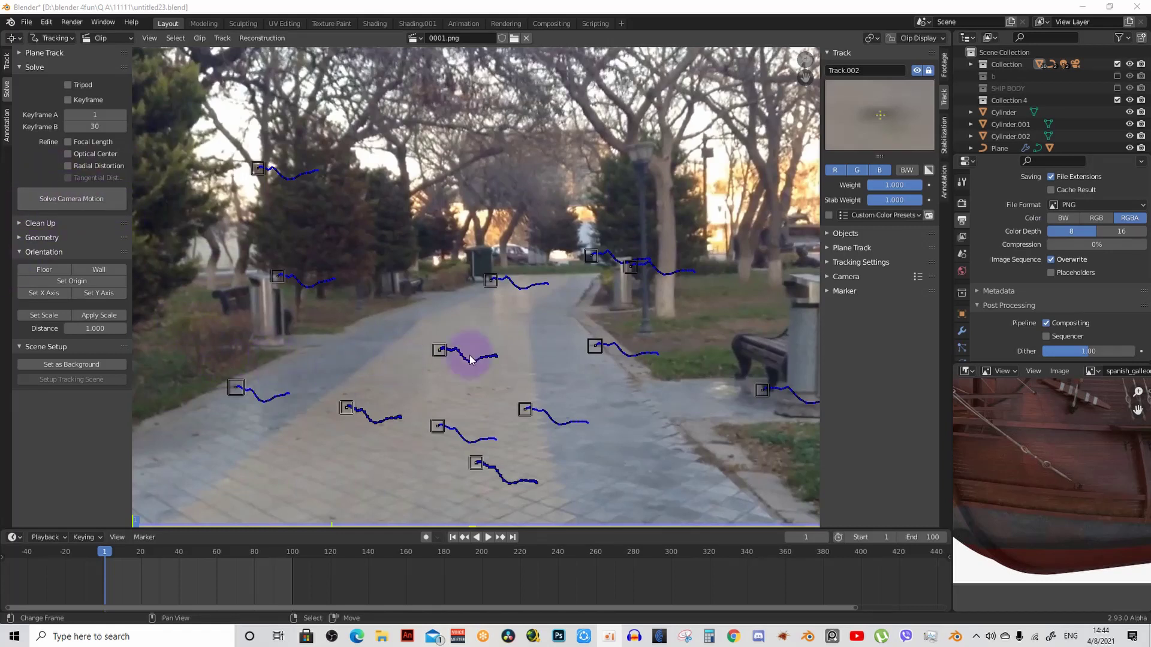
Step: Solve the camera motion from the park tracks, giving a 0.74 px solve error
scroll(368, 341, "down", 2)
scroll(547, 360, "up", 4)
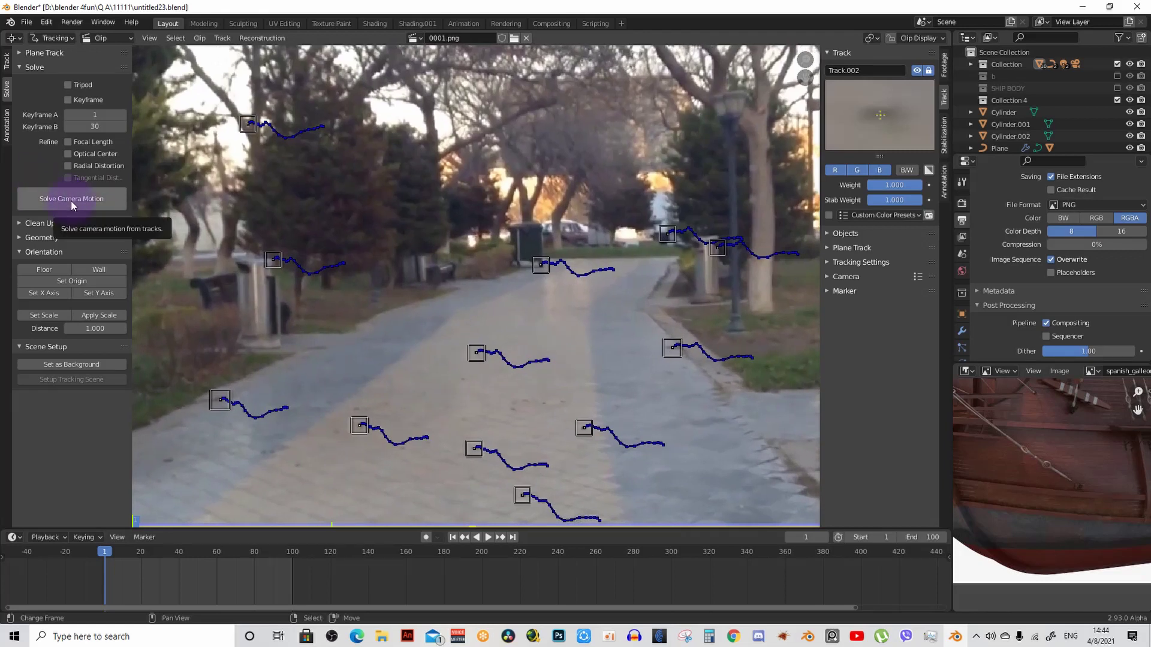
left_click(70, 200)
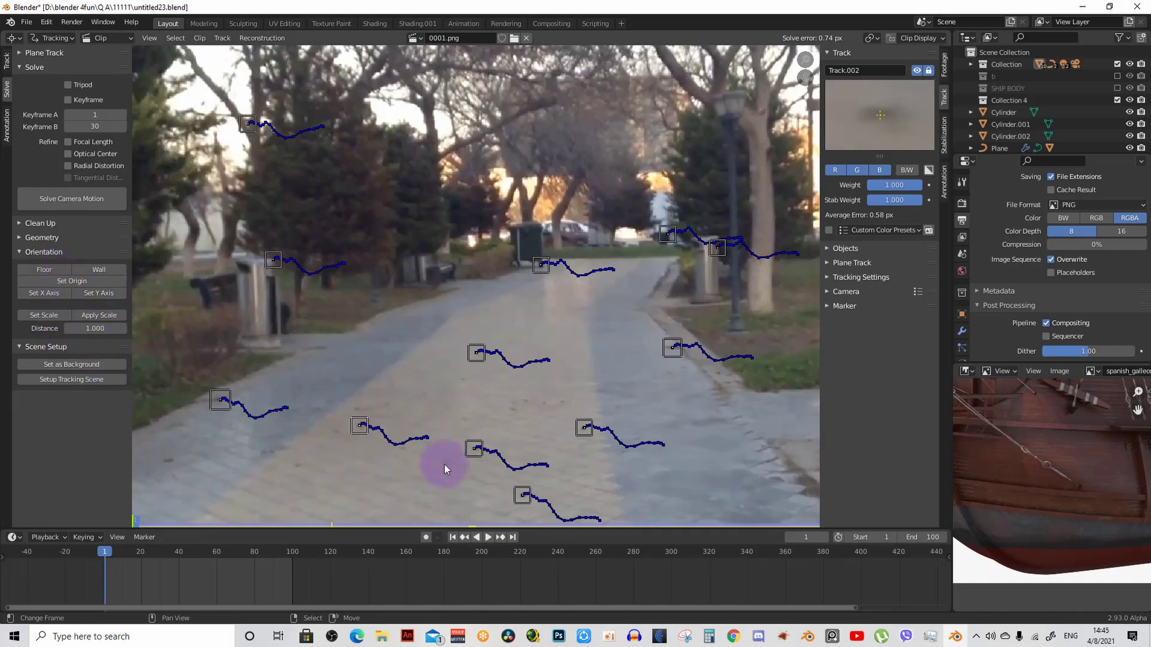
scroll(420, 453, "down", 1)
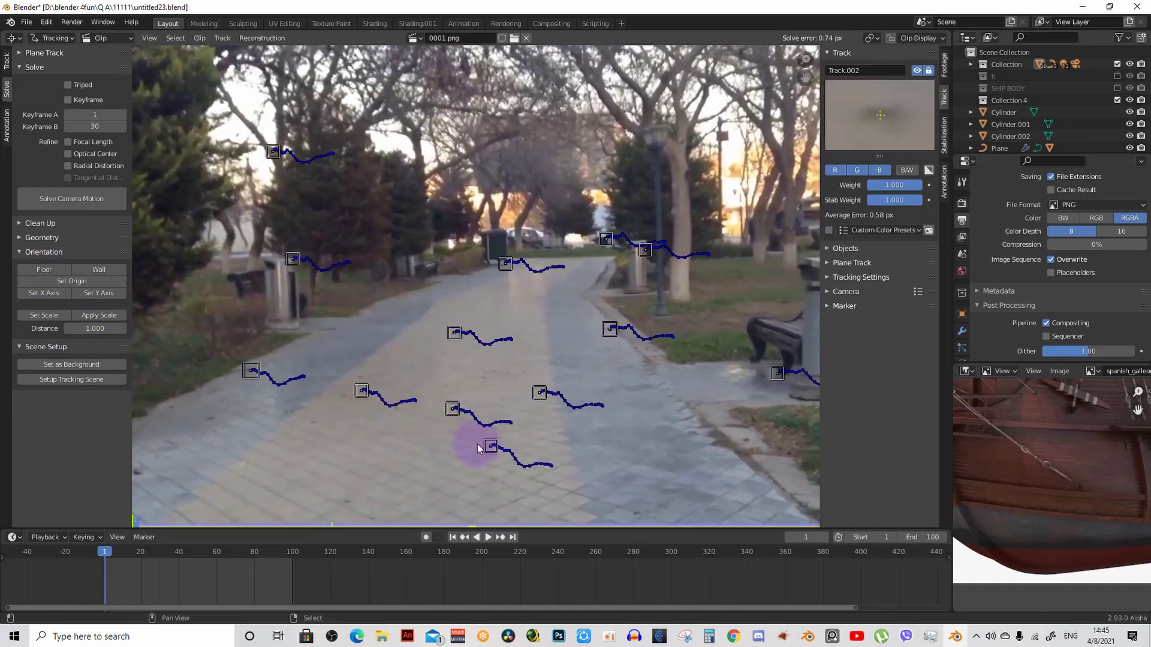
Step: Select three tracks on the paved path and set them as the floor
left_click(491, 447)
left_click(453, 332)
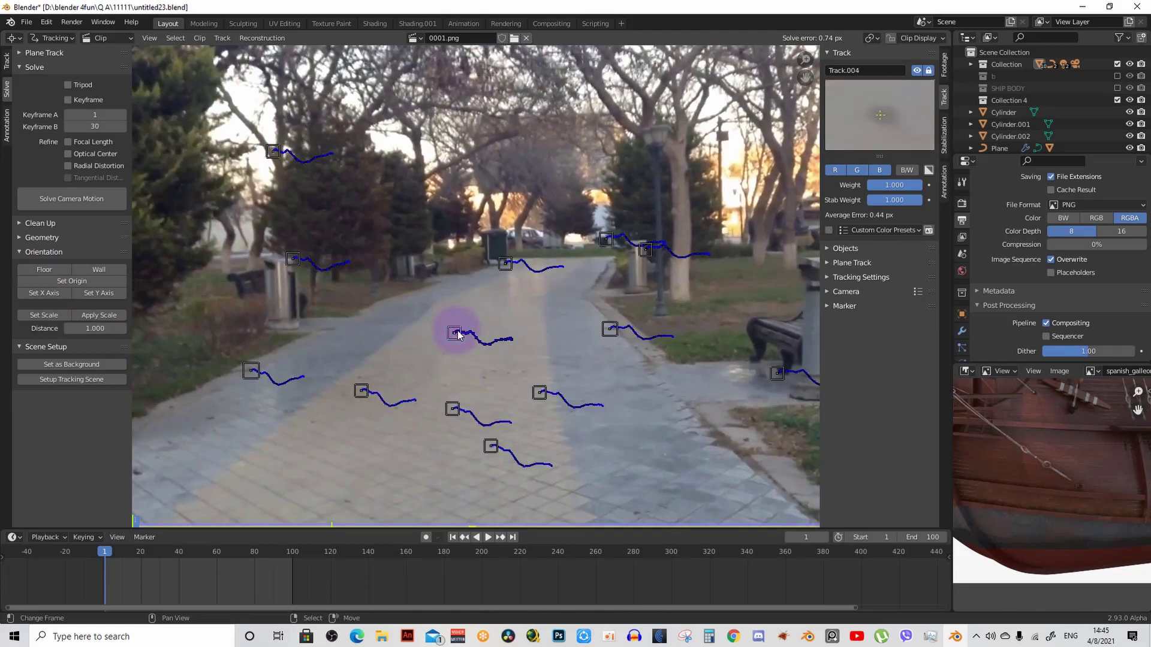
left_click(362, 391)
left_click(490, 447)
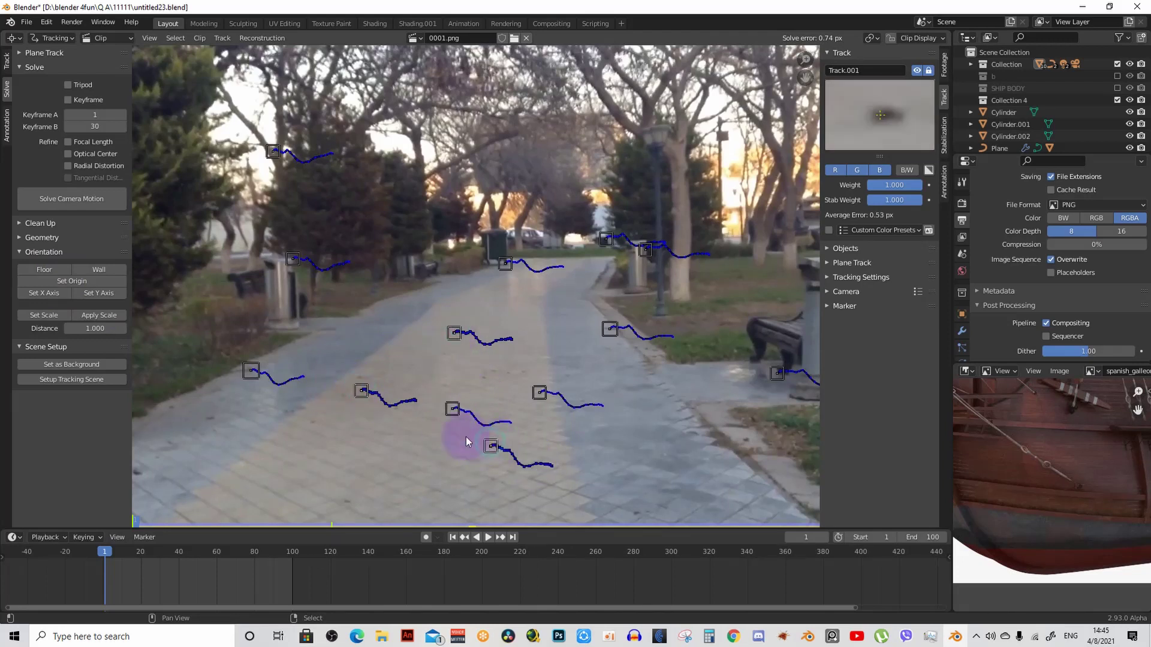
left_click(54, 269)
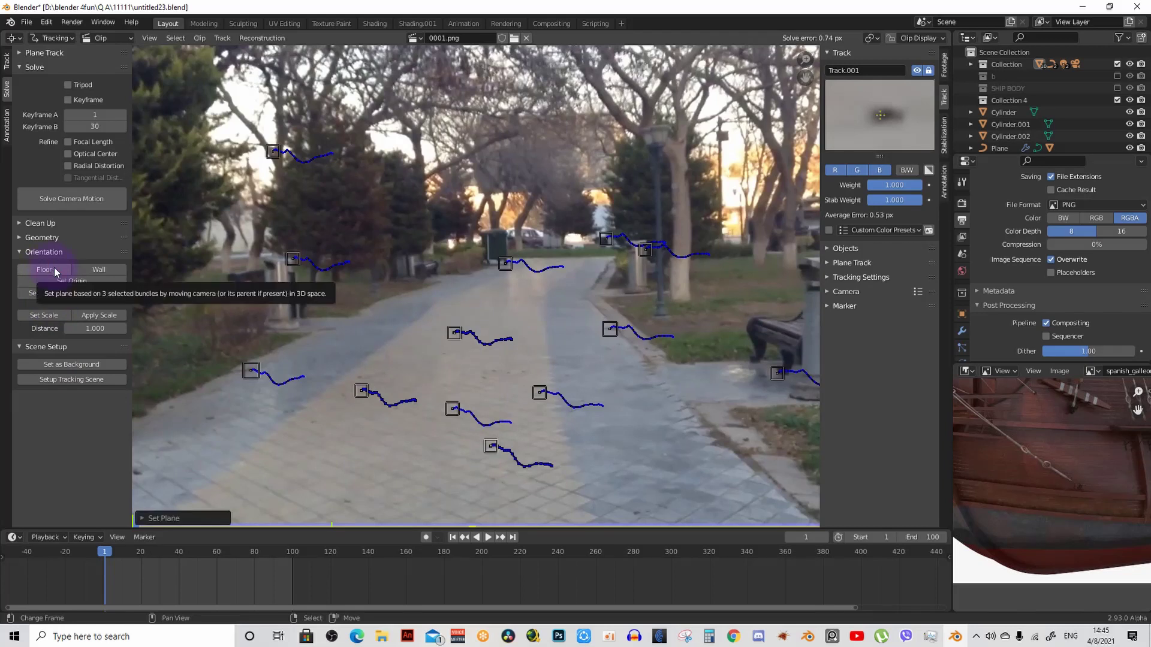
Step: Pan and zoom the clip view to inspect the path tracks
scroll(539, 378, "left", 2, "ctrl")
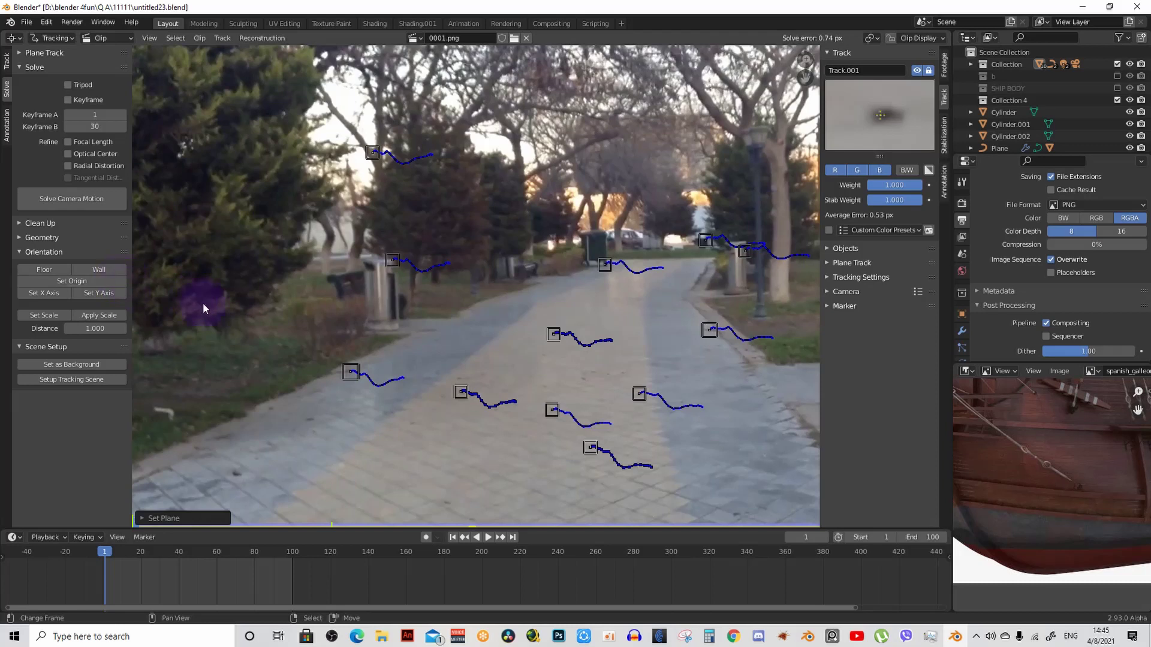
mouse_move(428, 329)
middle_mouse_down()
mouse_move(447, 322)
mouse_move(439, 359)
middle_mouse_up()
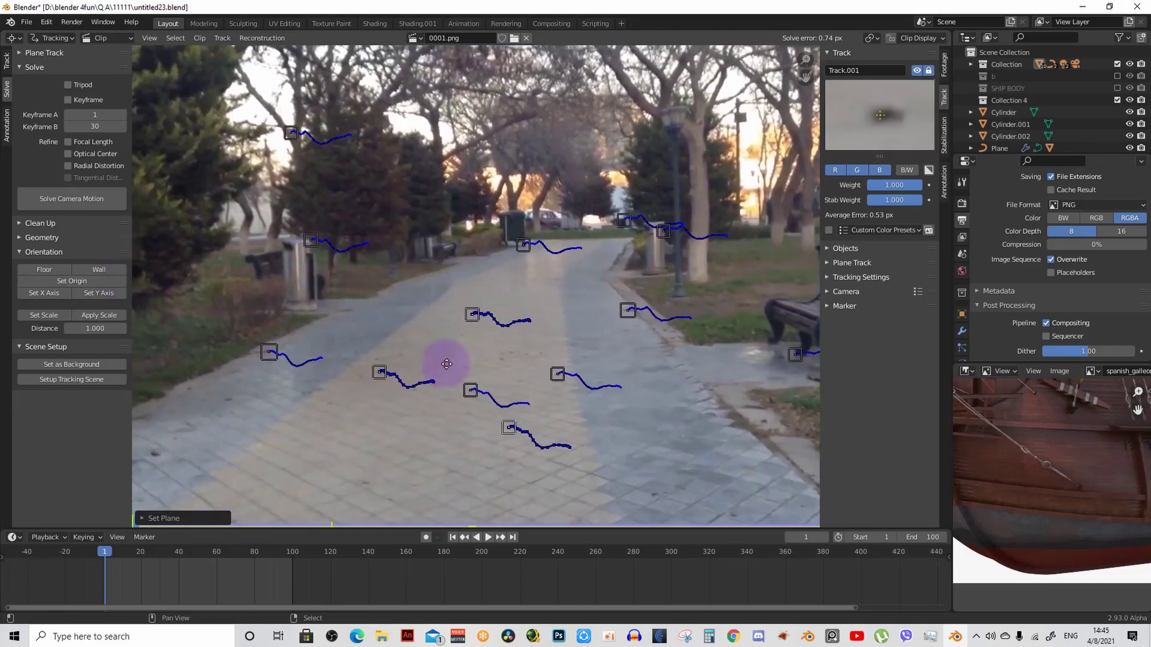
middle_click_drag(279, 298, 283, 300)
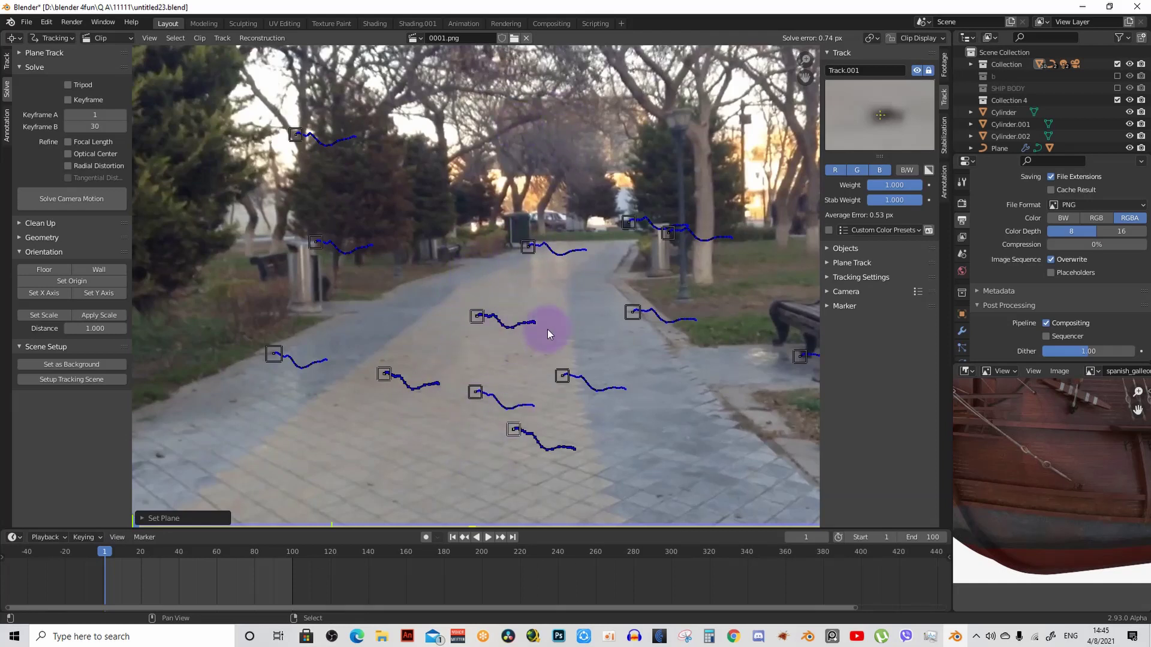
middle_click_drag(548, 329, 513, 316)
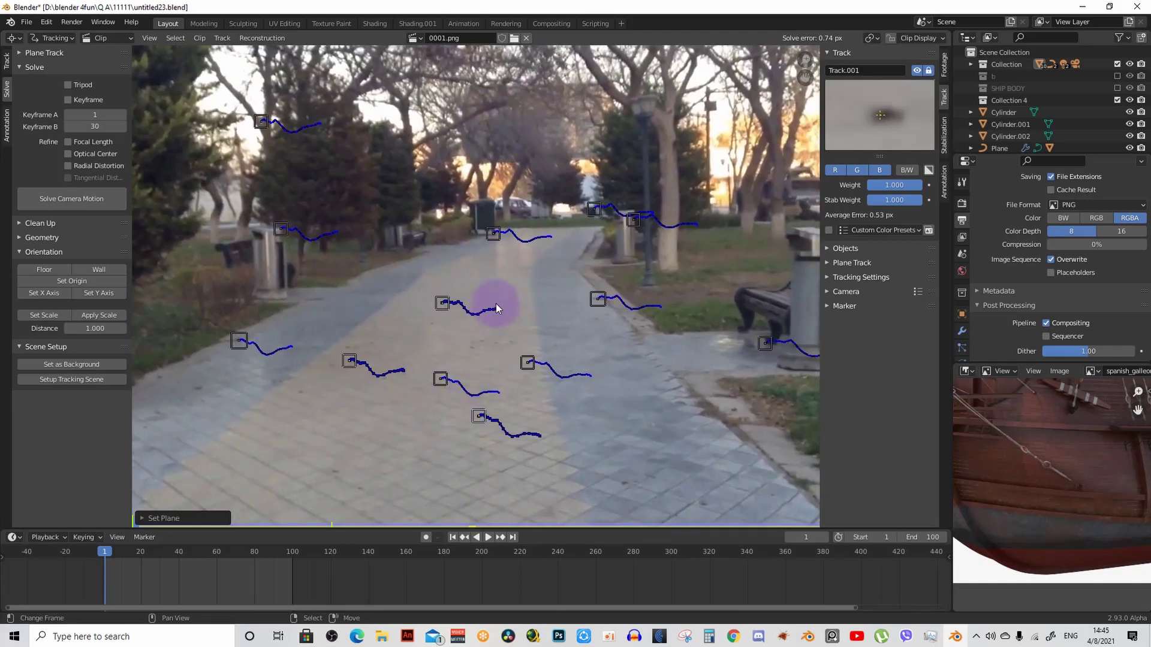
scroll(486, 360, "down", 1)
scroll(488, 411, "down", 1)
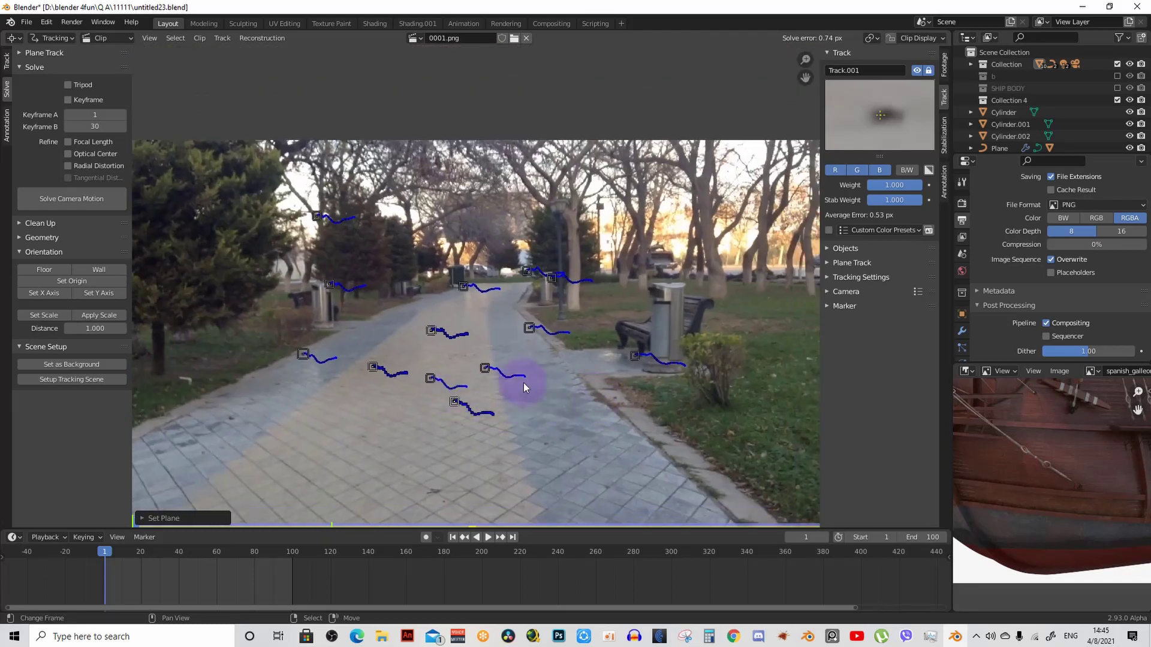
scroll(519, 384, "up", 2)
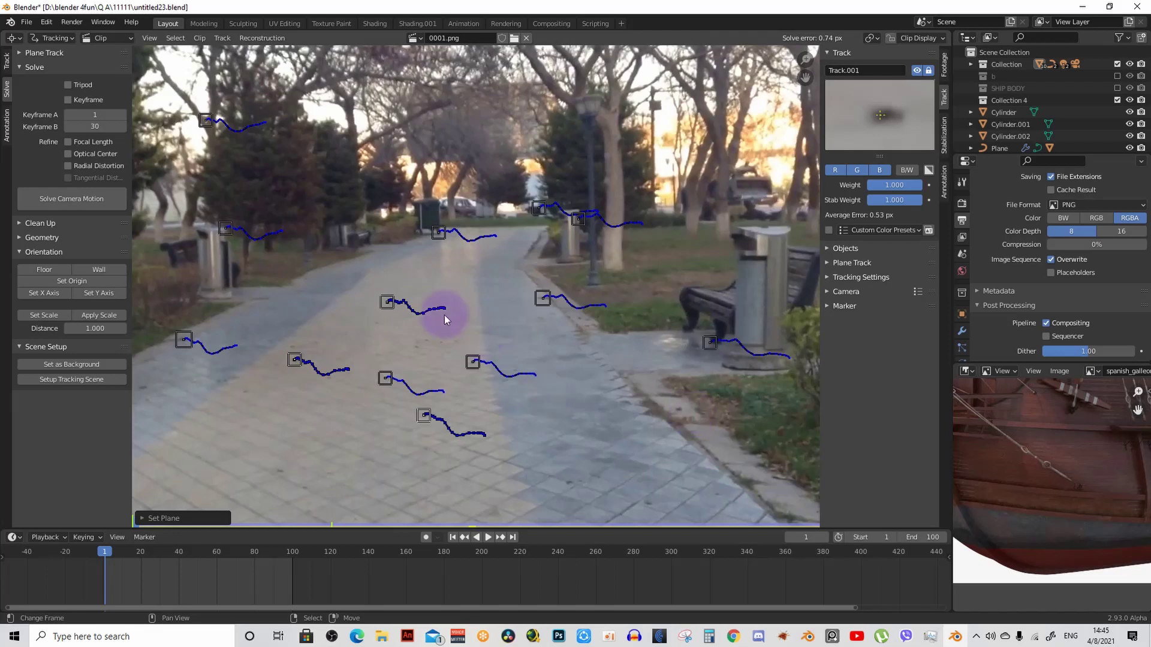
mouse_move(449, 343)
middle_mouse_down()
mouse_move(545, 299)
mouse_move(462, 299)
middle_mouse_up()
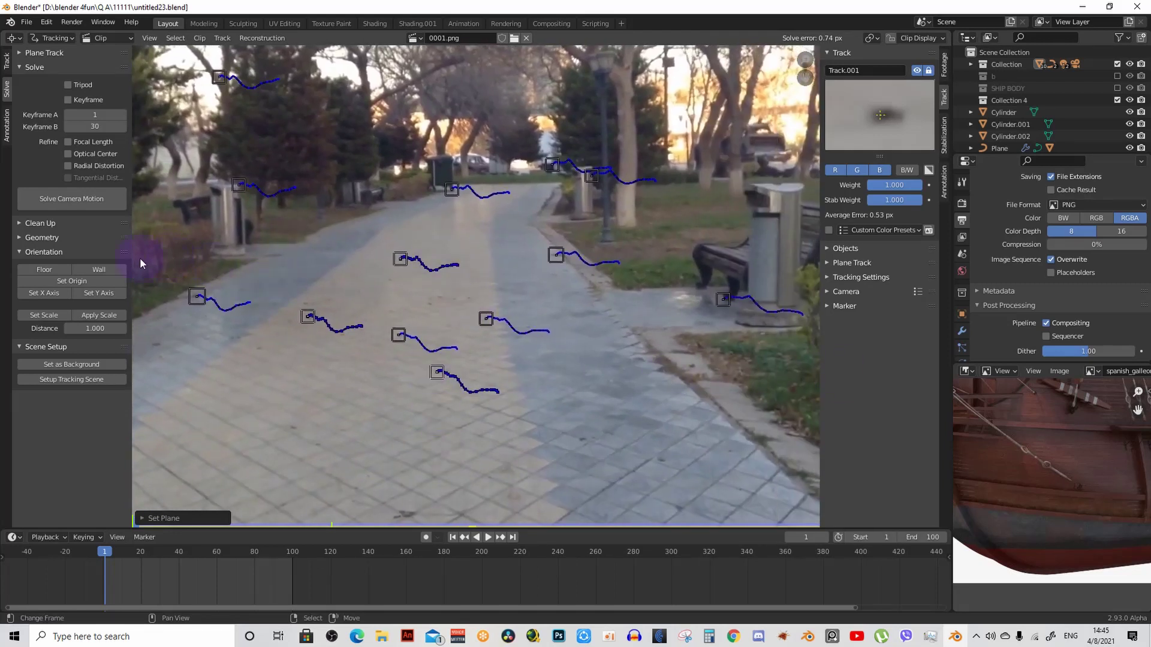
middle_click_drag(359, 213, 365, 217)
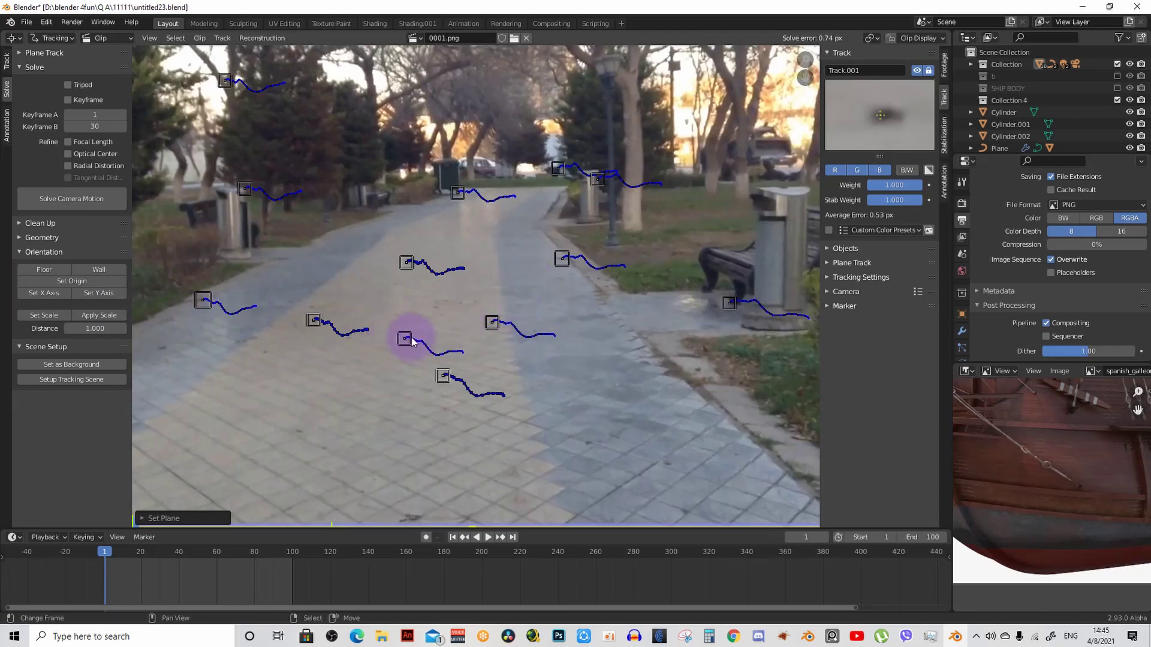
middle_click_drag(411, 339, 416, 341)
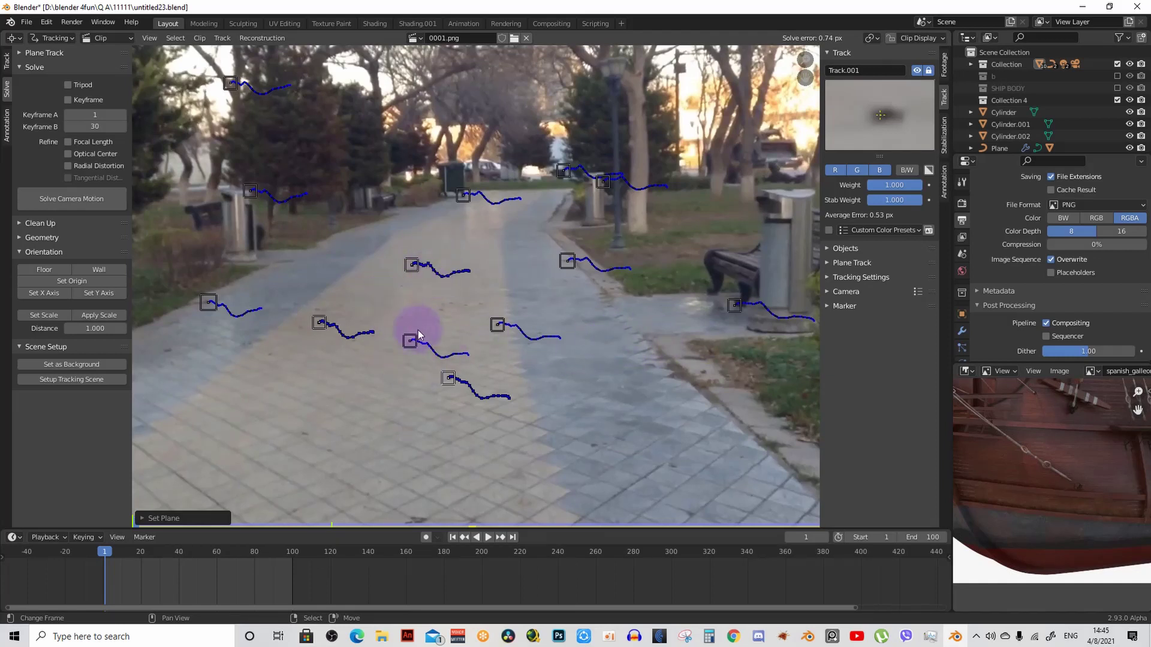
middle_click_drag(430, 336, 484, 337)
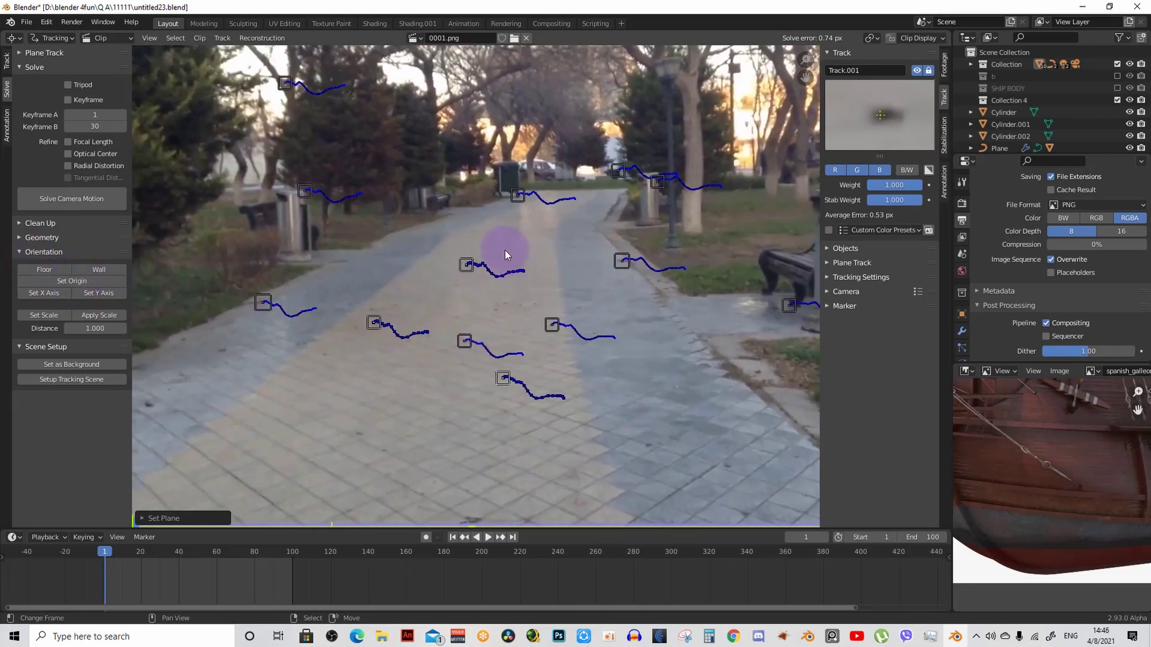
Step: Set Track.004 in the middle of the path as the scene origin and fit the clip
left_click(466, 265)
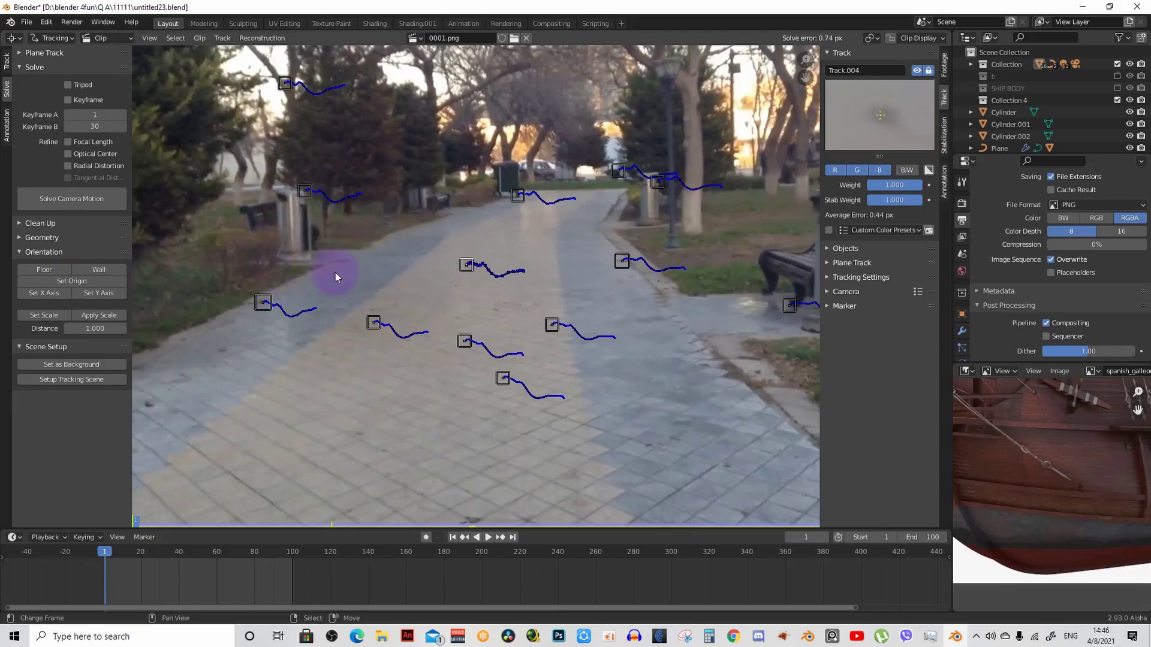
left_click(99, 282)
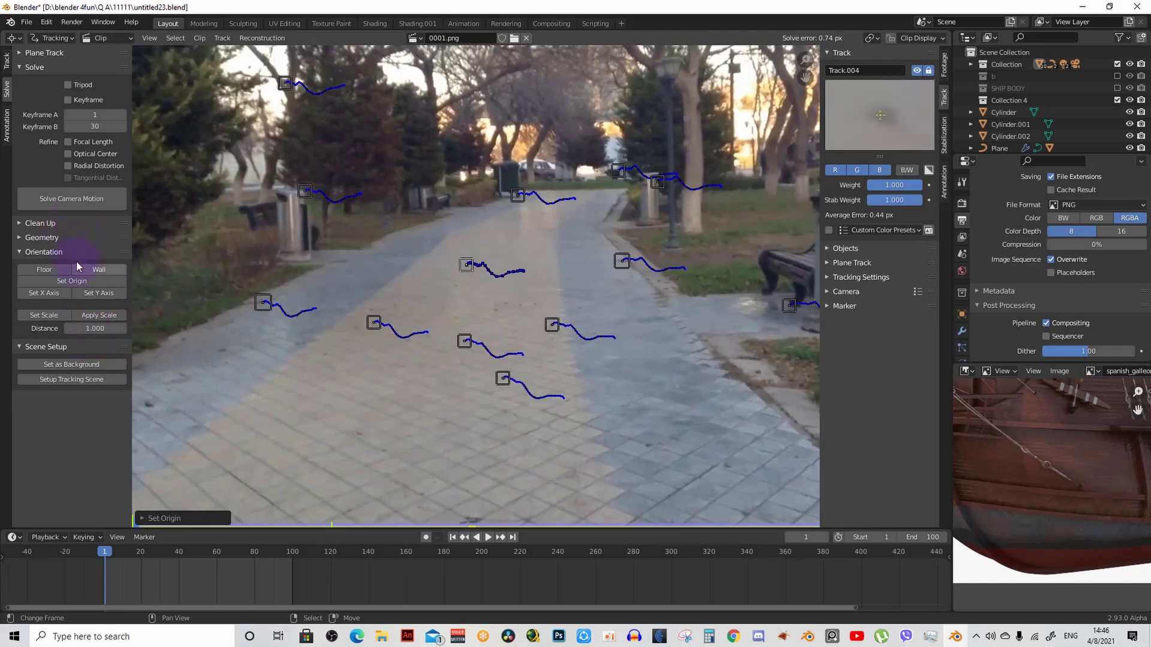
scroll(456, 297, "down", 1)
scroll(462, 287, "up", 2)
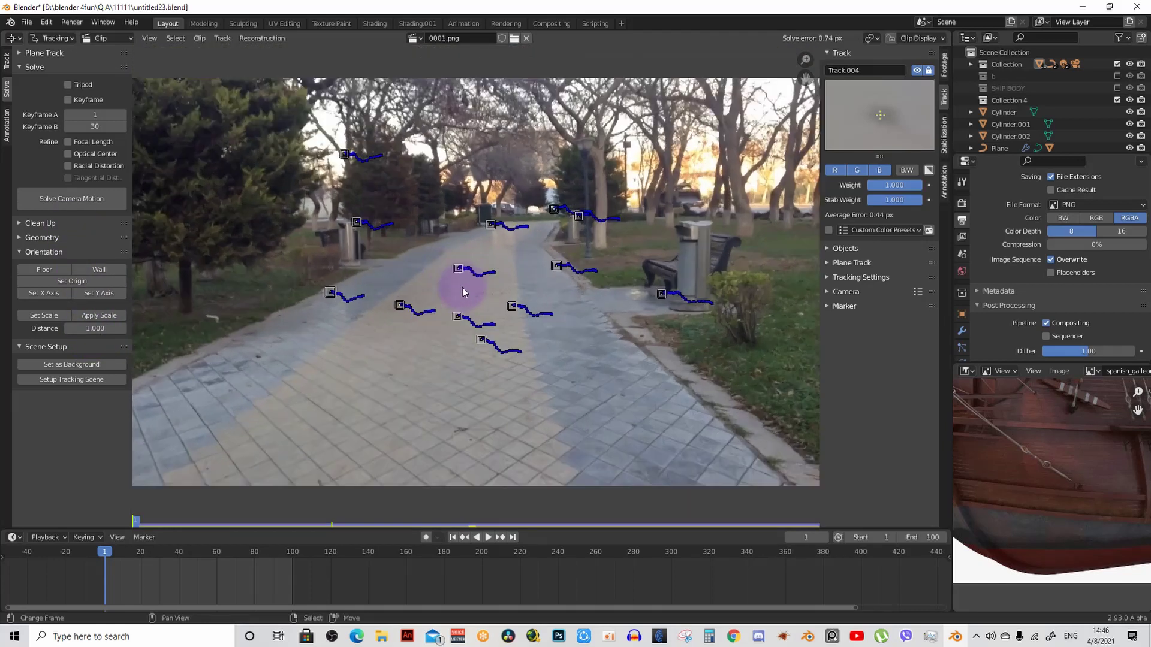
middle_click_drag(462, 286, 472, 309)
key("f")
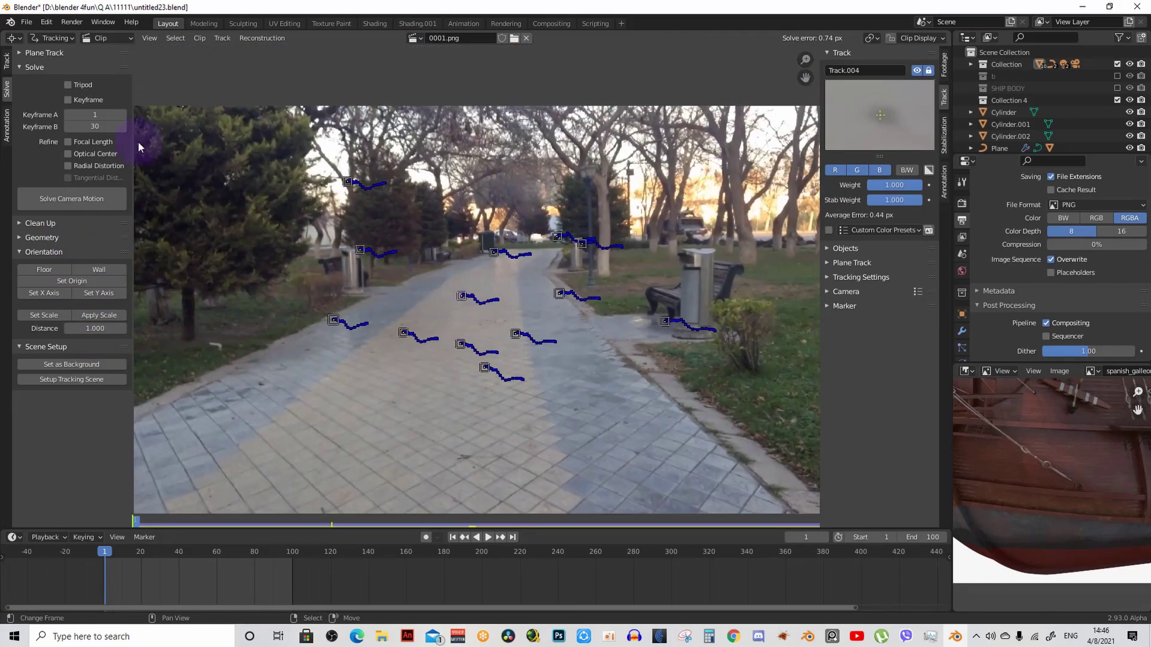
left_click(60, 39)
left_click(64, 39)
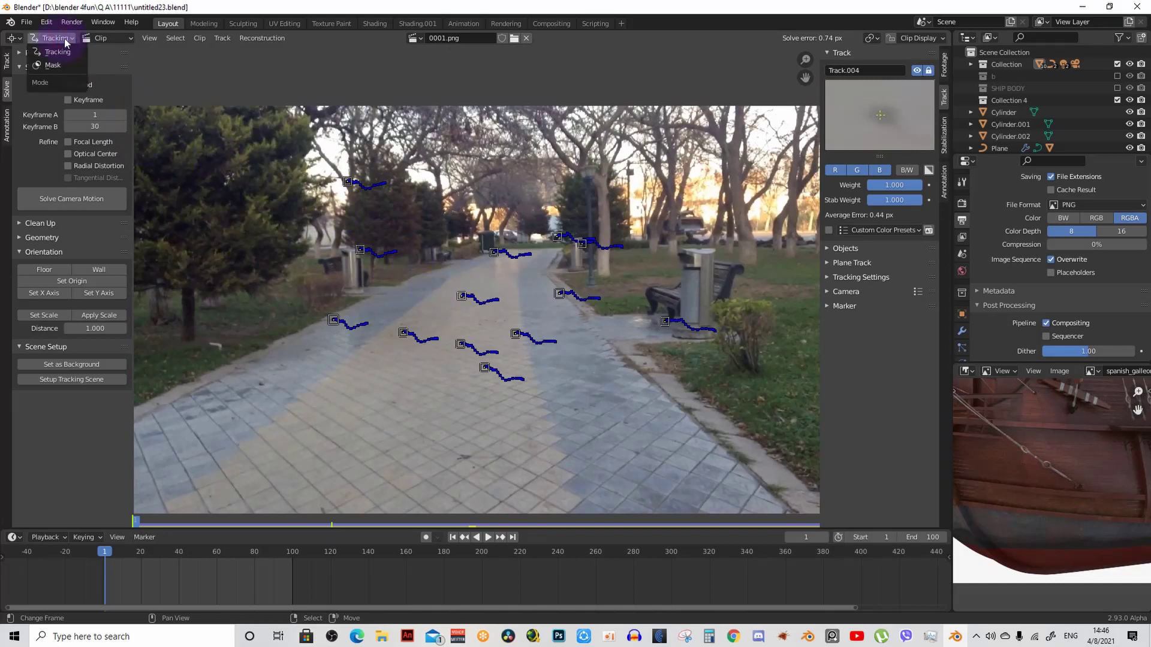
left_click(114, 39)
left_click(122, 66)
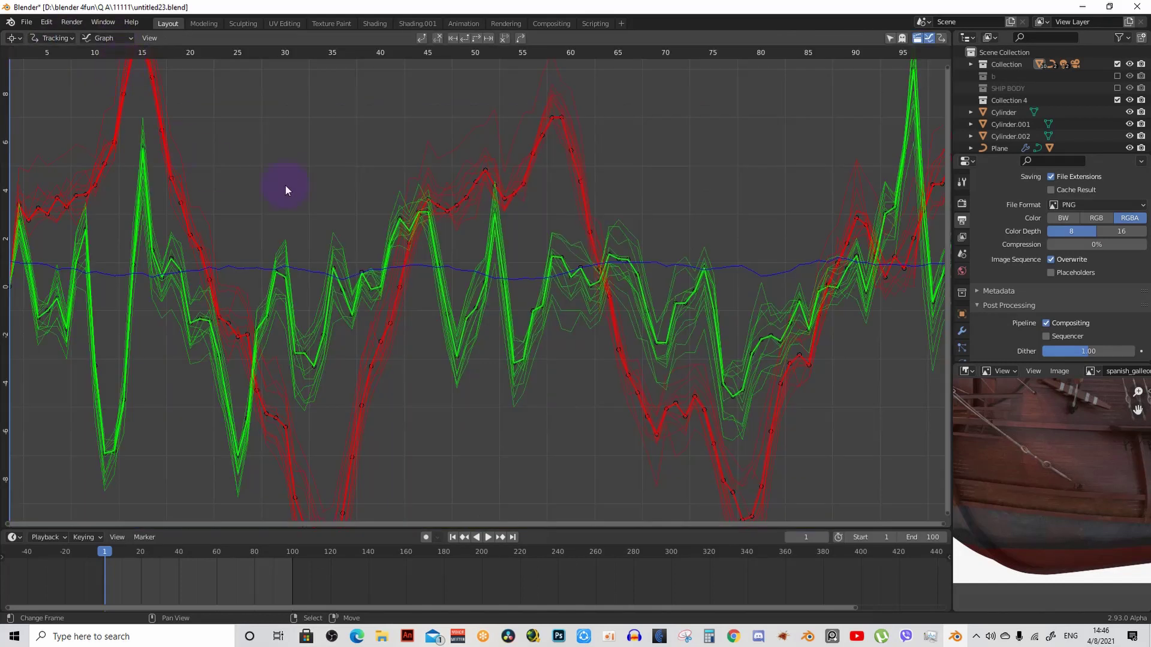
scroll(302, 226, "down", 2)
scroll(360, 276, "up", 3)
scroll(380, 307, "down", 2)
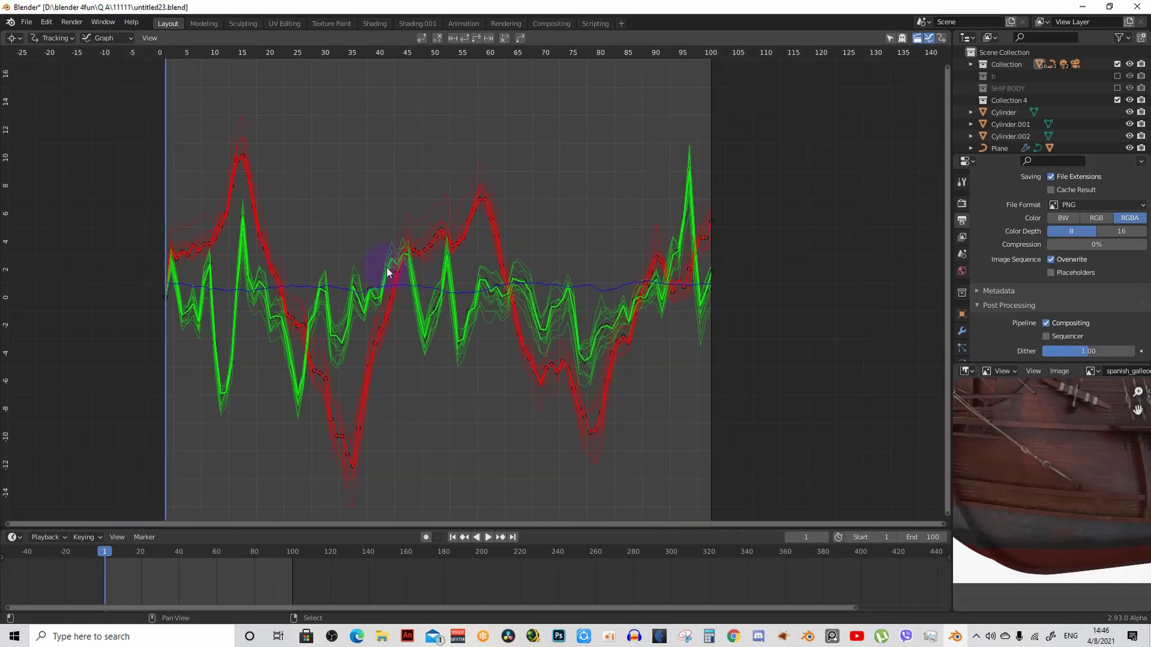
scroll(372, 267, "up", 1)
scroll(380, 238, "up", 1)
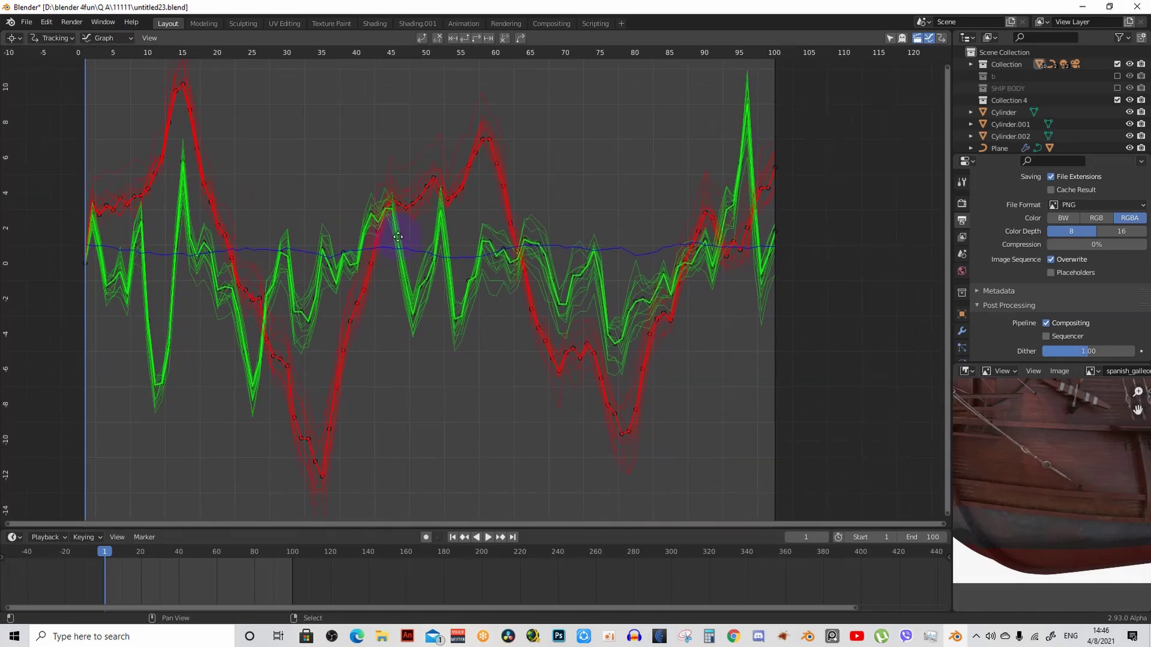
scroll(466, 214, "down", 1)
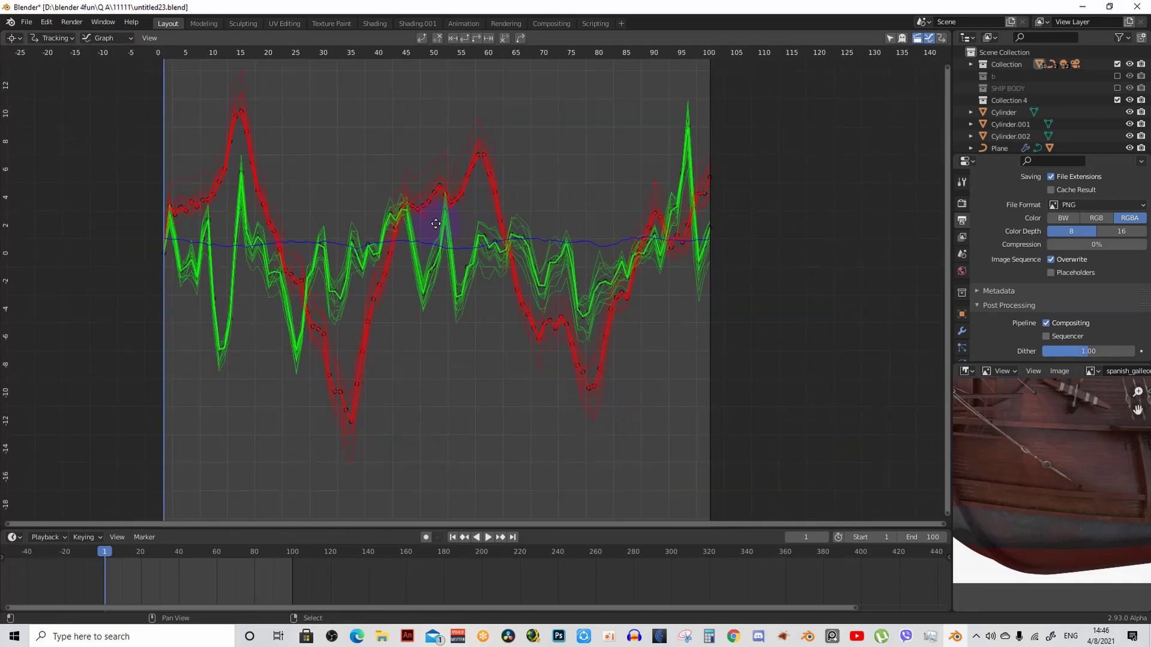
left_click(101, 36)
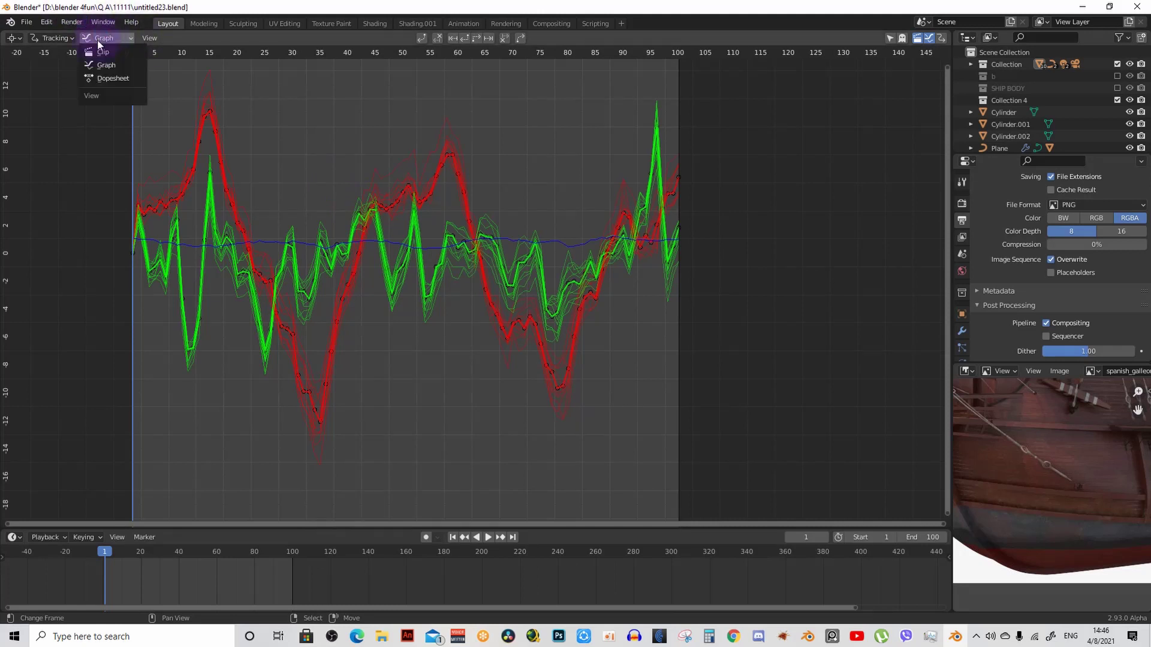
Step: Run Setup Tracking Scene to add foreground/background collections and a Ground object
scroll(448, 250, "down", 3)
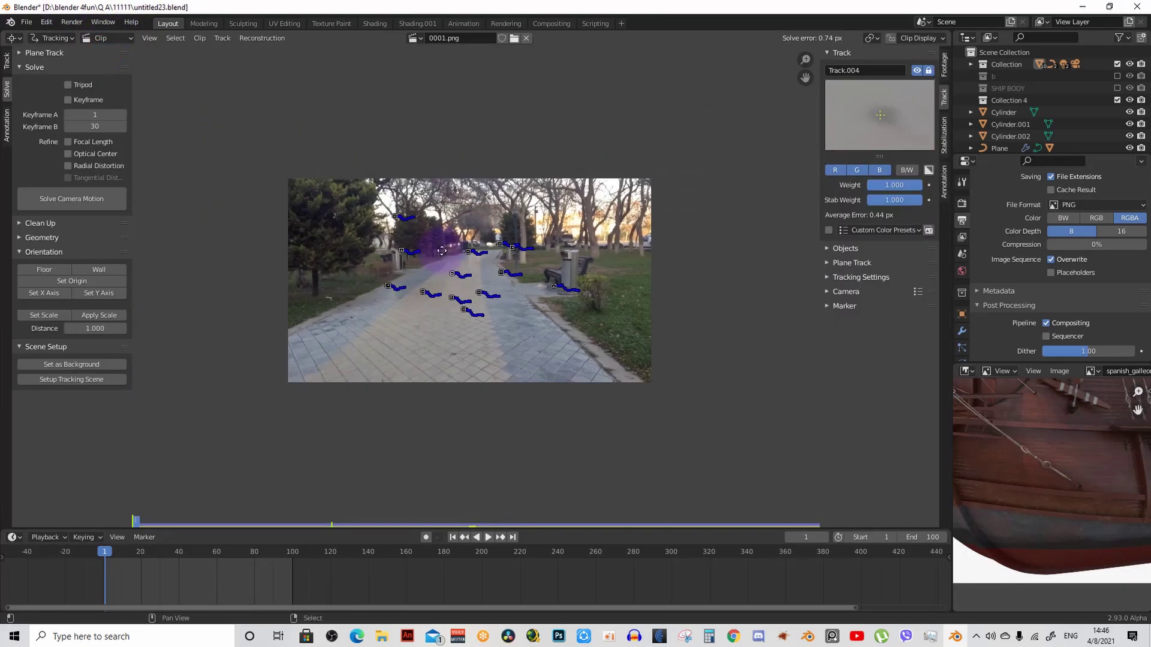
scroll(470, 239, "up", 3)
scroll(470, 239, "up", 1)
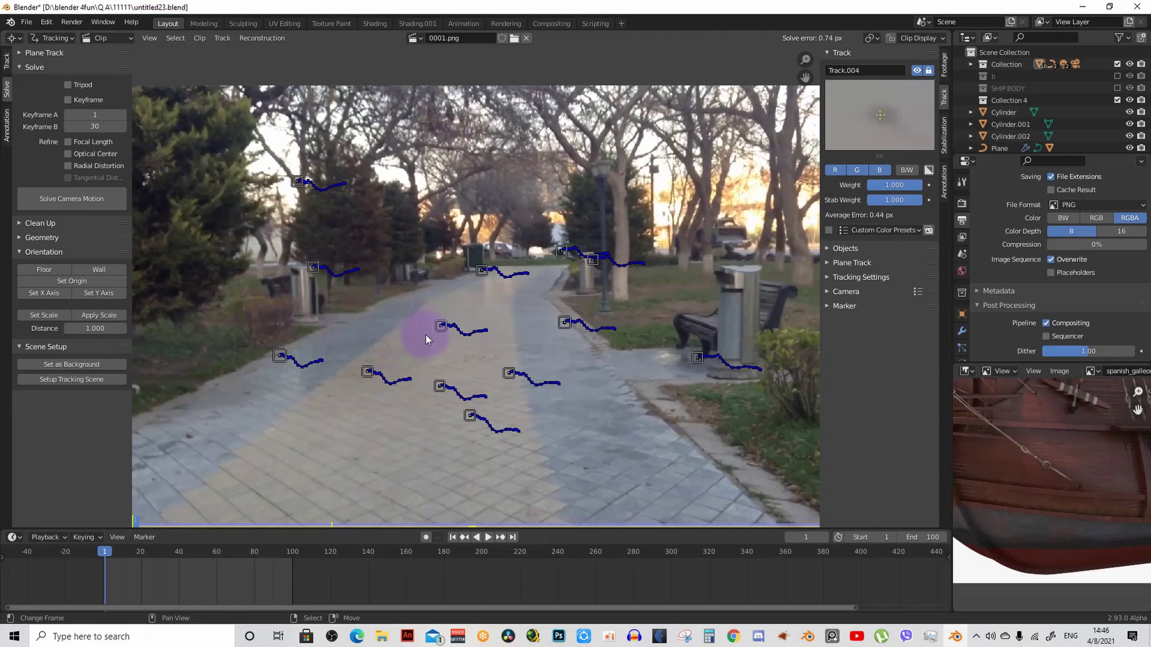
middle_click_drag(444, 326, 446, 326)
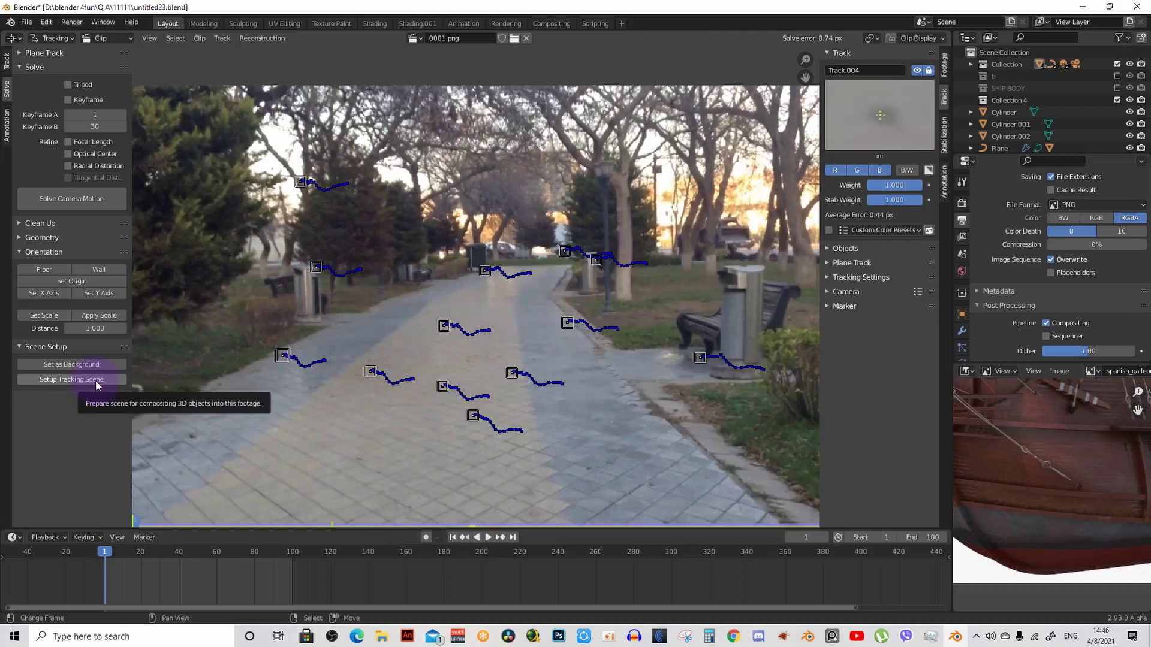
left_click(97, 386)
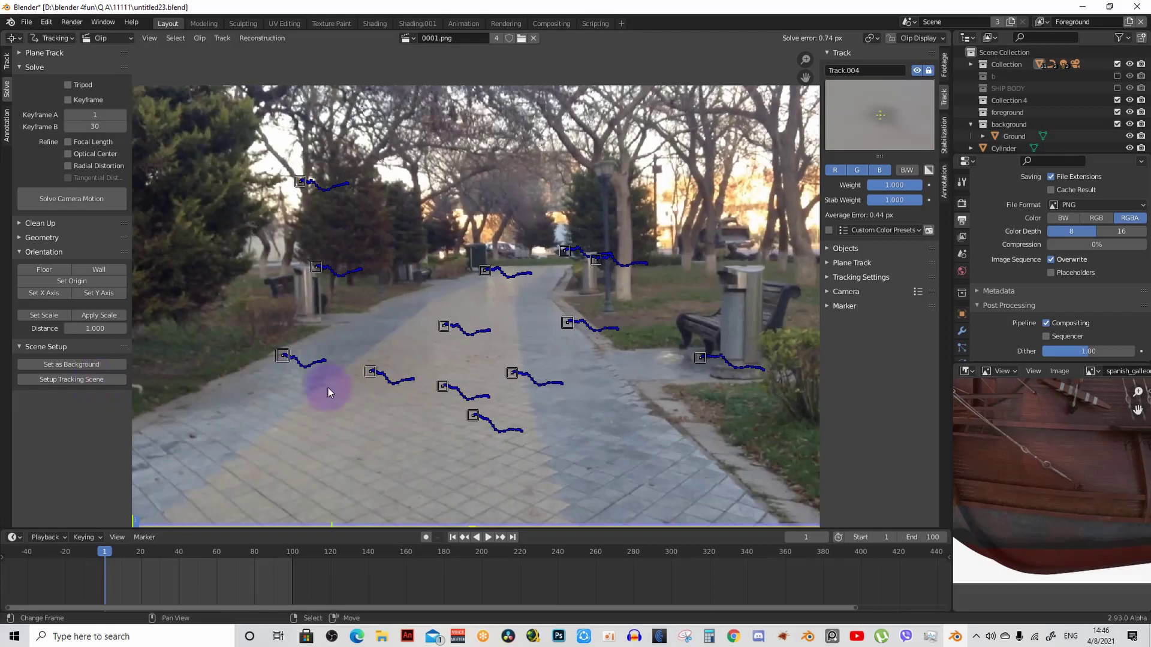
scroll(425, 369, "down", 2)
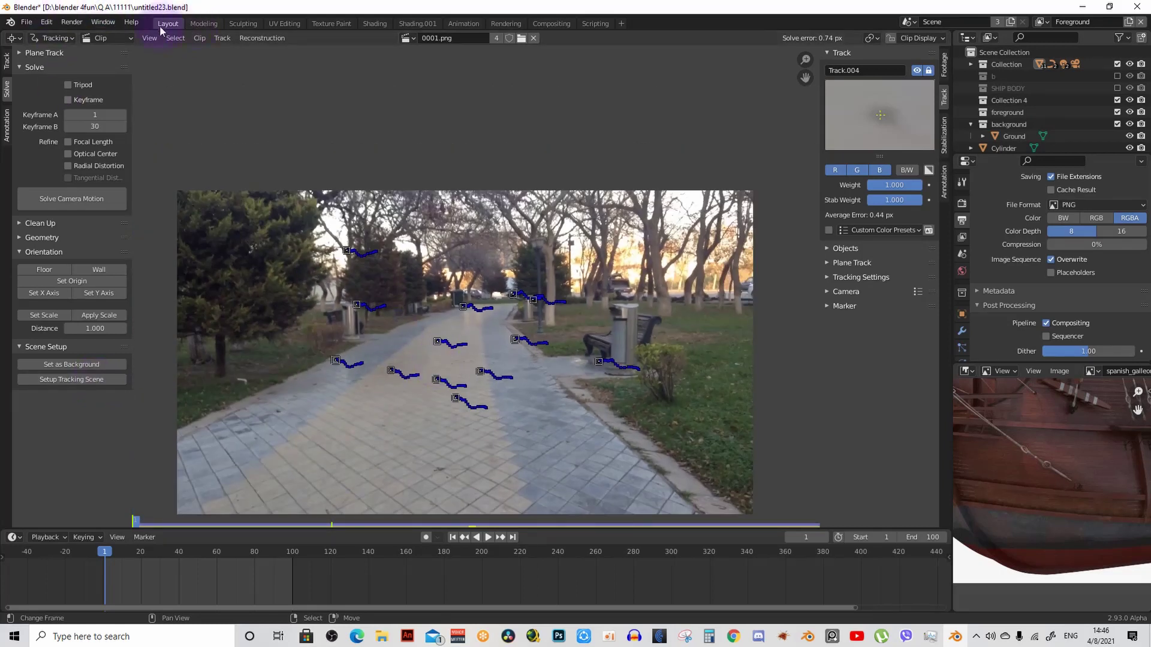
Step: Switch the area to the 3D Viewport and preview the animation through the scene camera
left_click(13, 38)
left_click(16, 72)
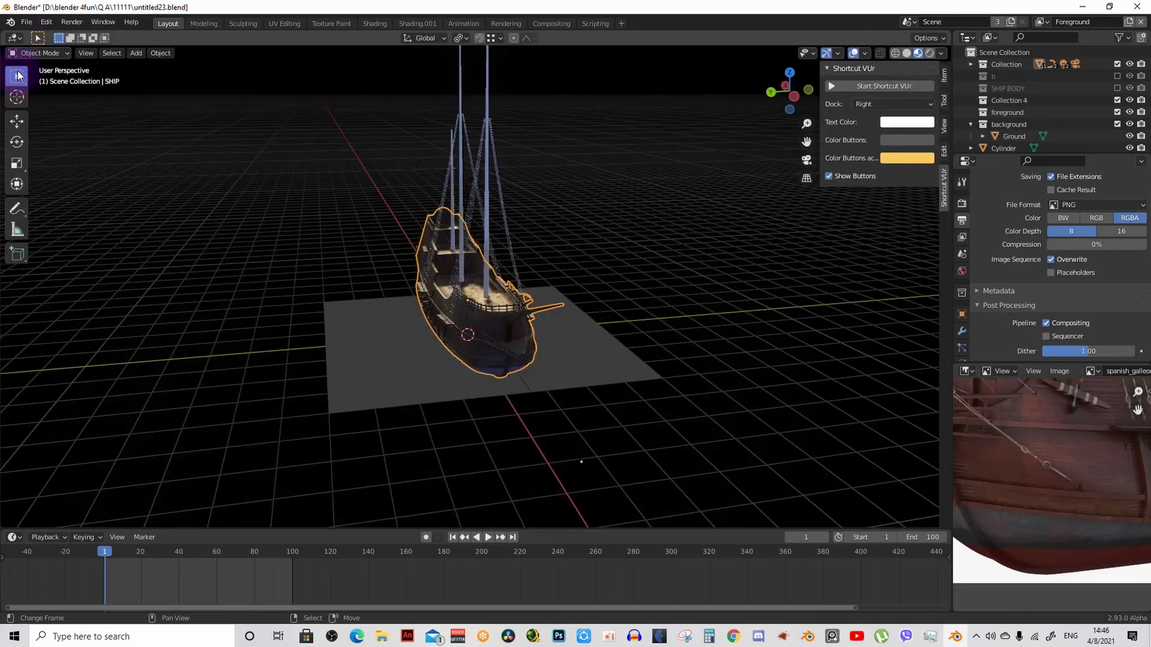
mouse_move(455, 294)
middle_mouse_down()
mouse_move(404, 338)
mouse_move(469, 337)
middle_mouse_up()
key("KP_0")
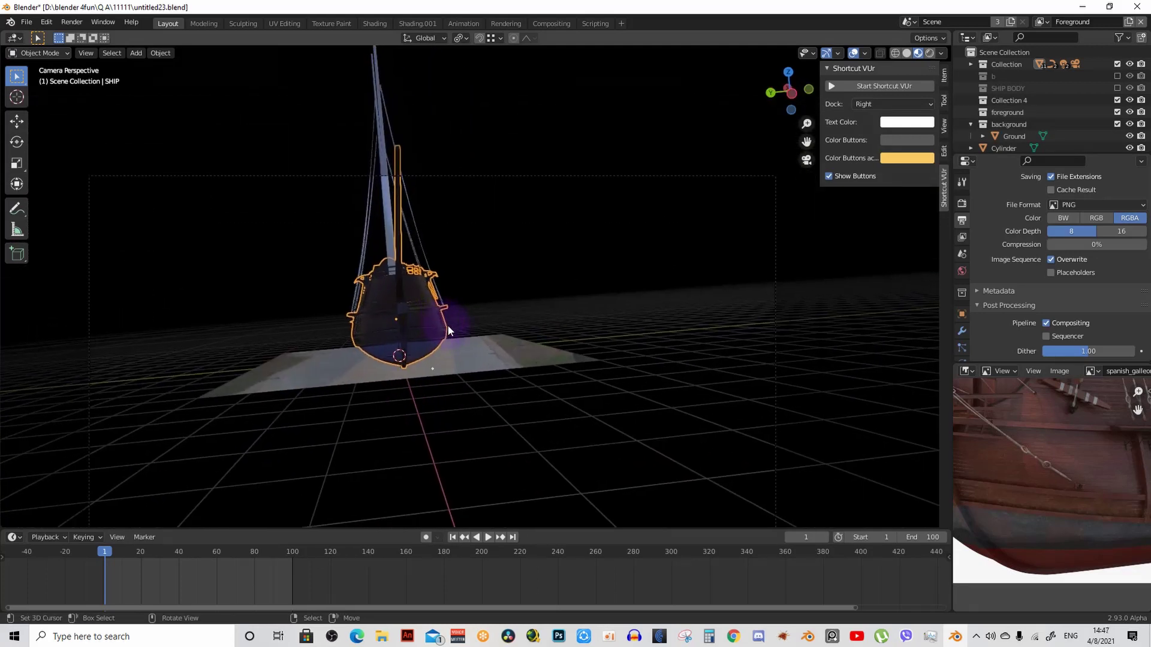
scroll(446, 323, "down", 2)
key("space")
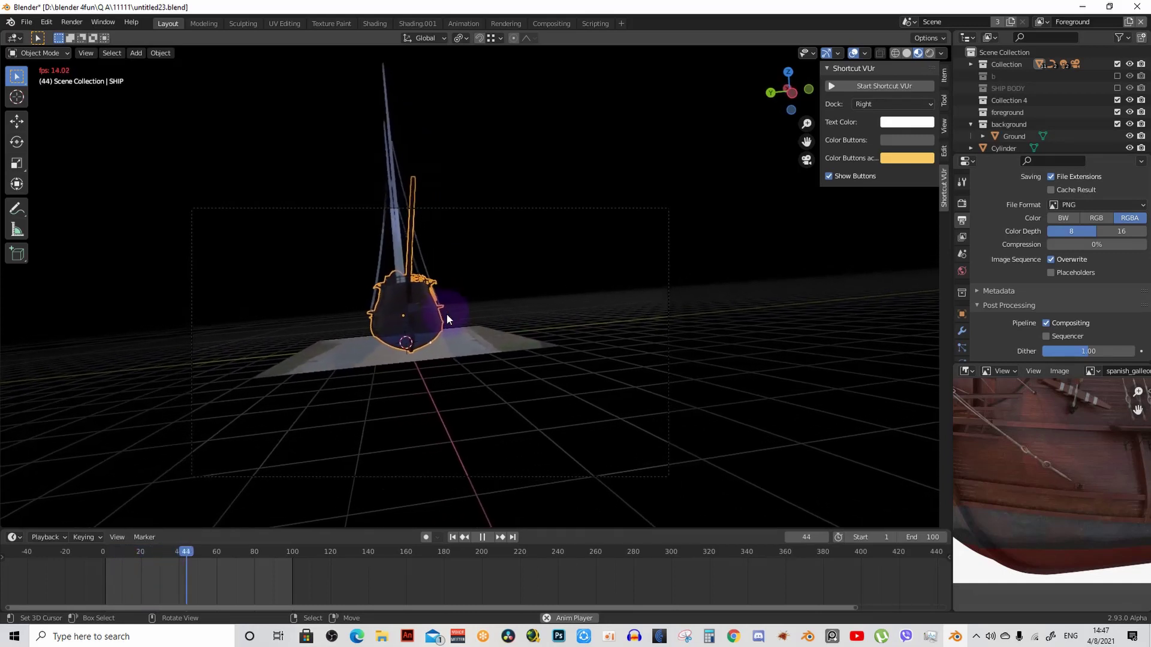
key("space")
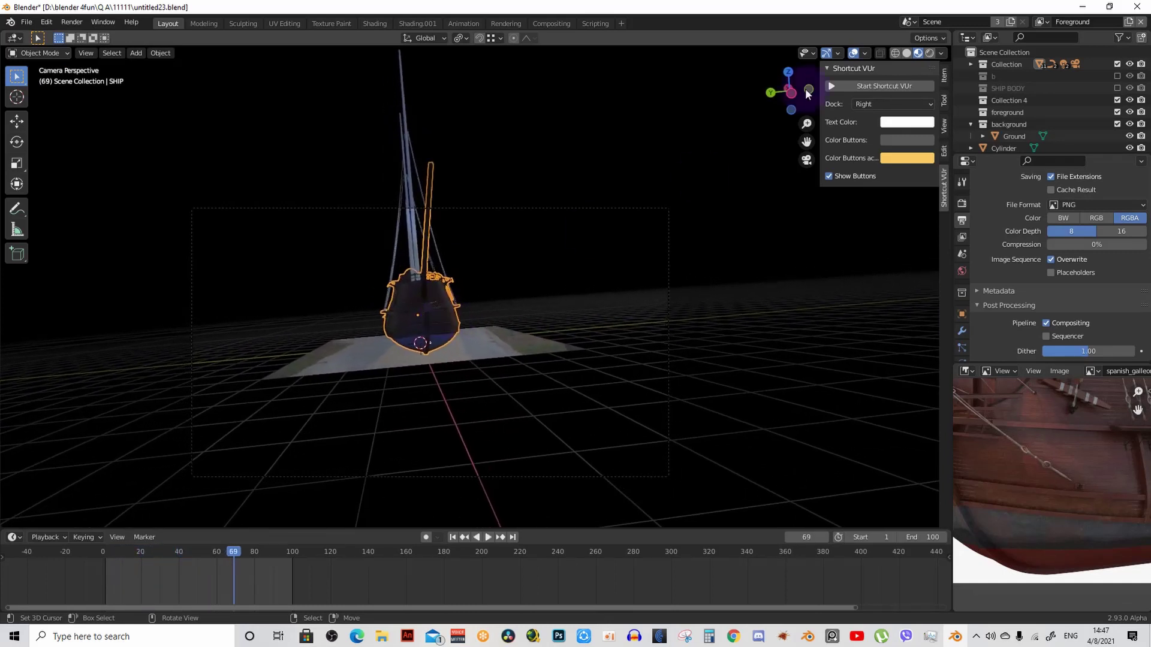
Step: Use Solid shading, hide the Ground plane, and replay through the camera view
left_click(907, 54)
scroll(591, 217, "up", 2)
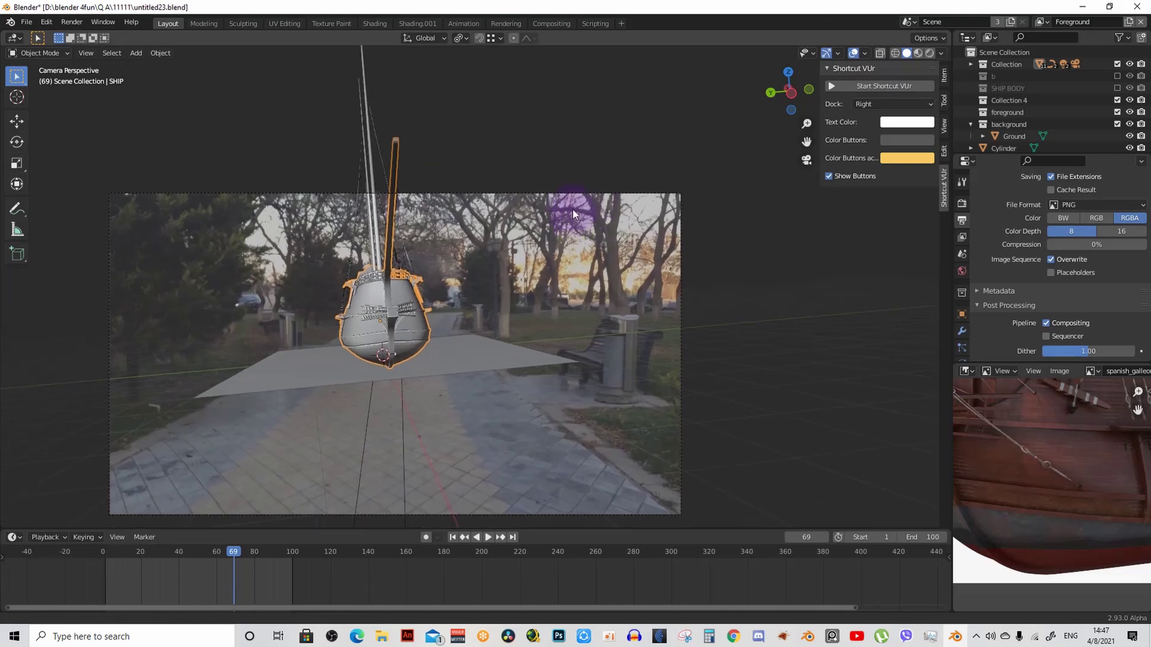
scroll(573, 210, "down", 2)
scroll(561, 217, "down", 2)
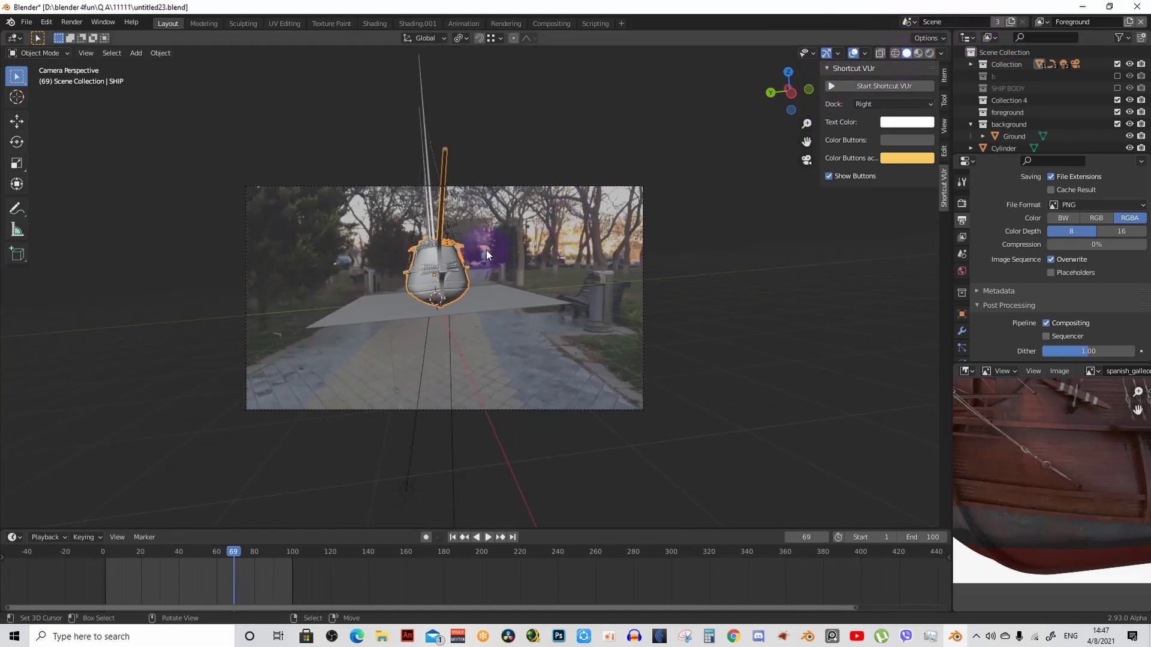
scroll(462, 257, "up", 2)
key("space")
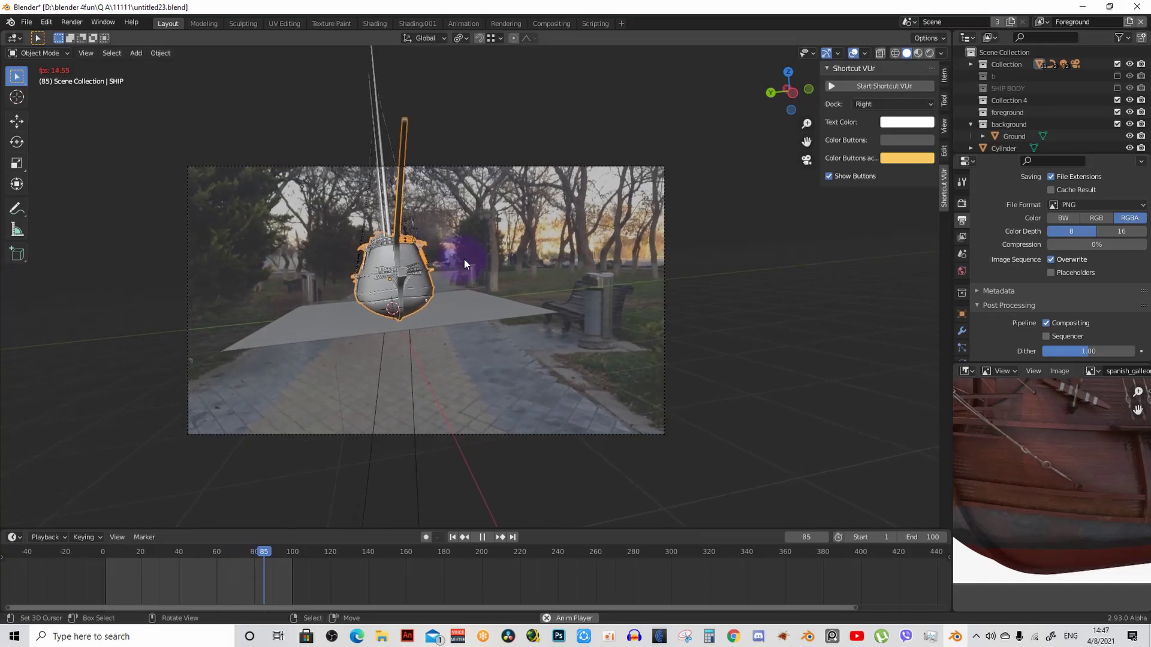
left_click(462, 304)
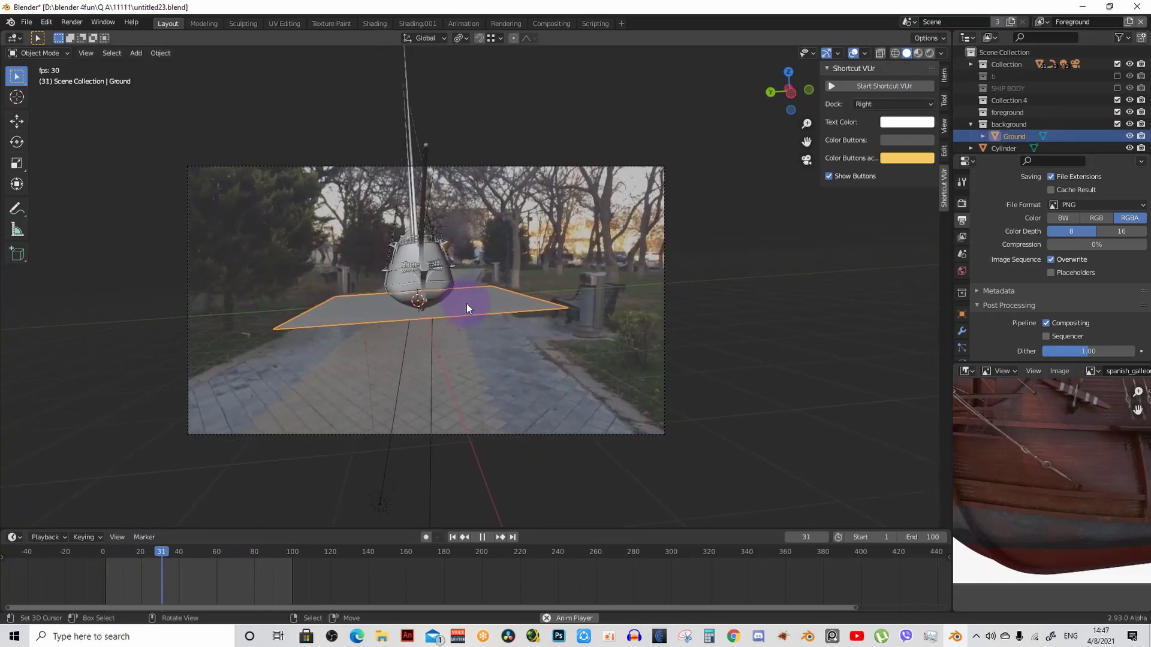
key("h")
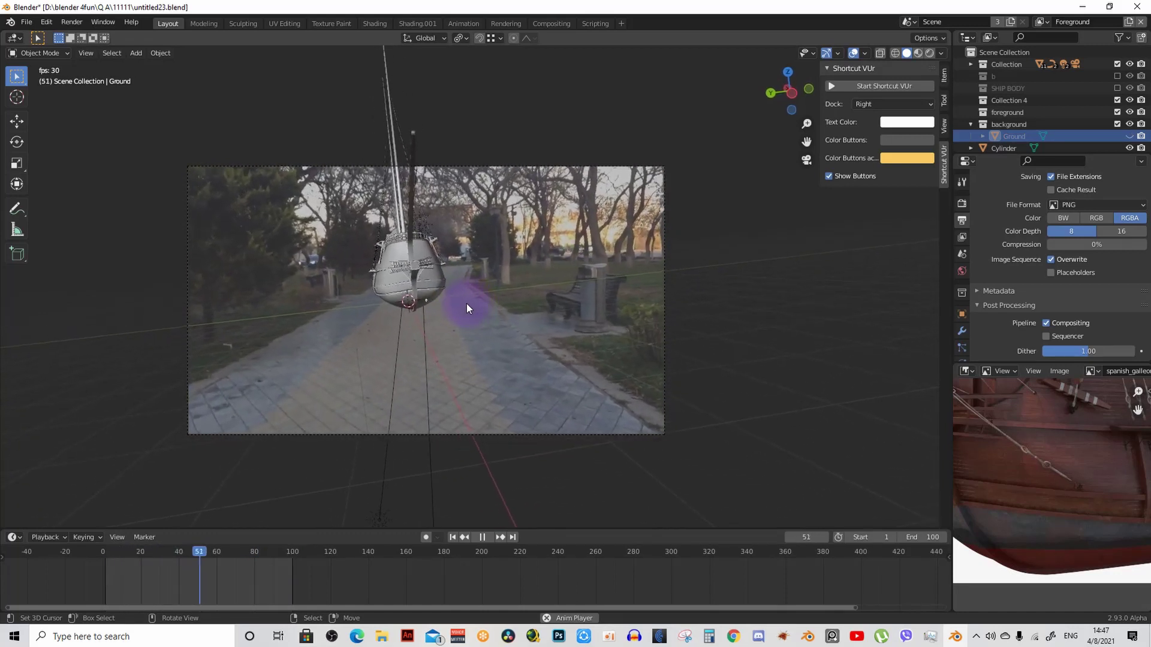
scroll(443, 303, "up", 1)
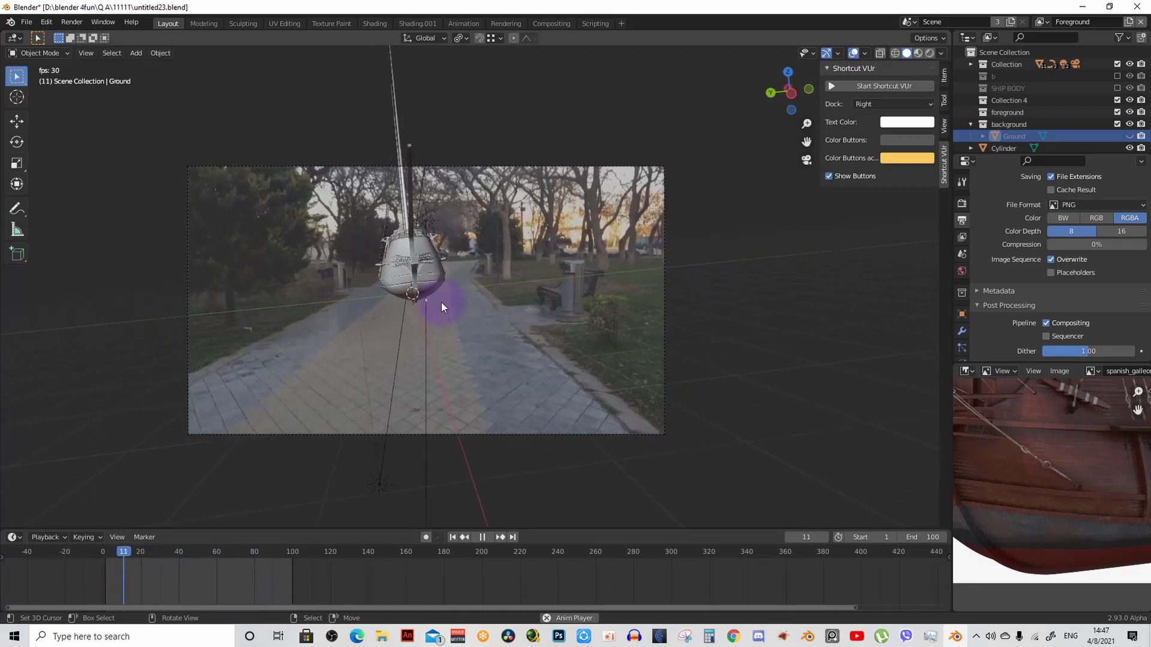
scroll(437, 302, "up", 5)
scroll(436, 301, "up", 5)
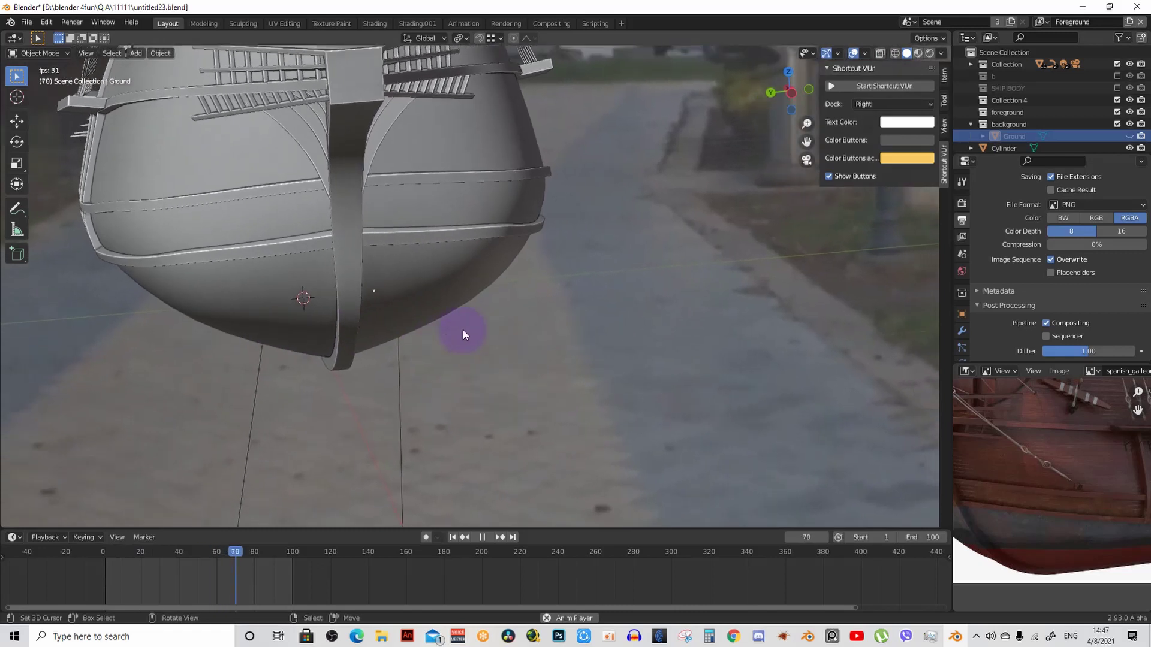
key("KP_0")
key("space")
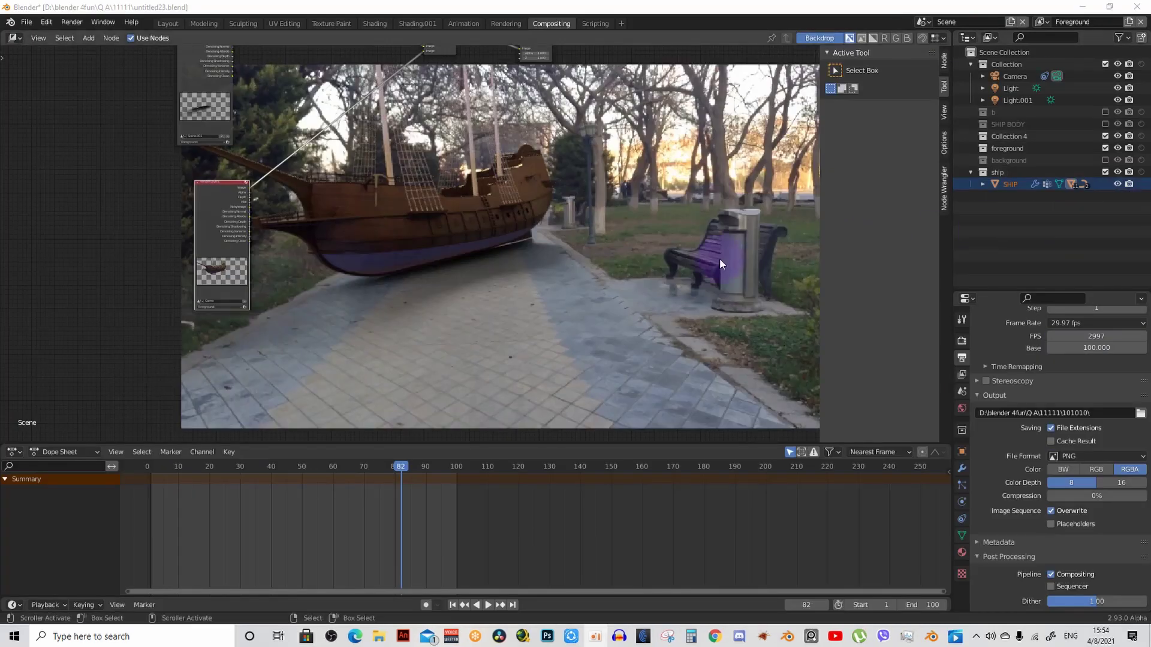
Step: Pan the compositor node graph off the ship backdrop
middle_click_drag(499, 300, 388, 274)
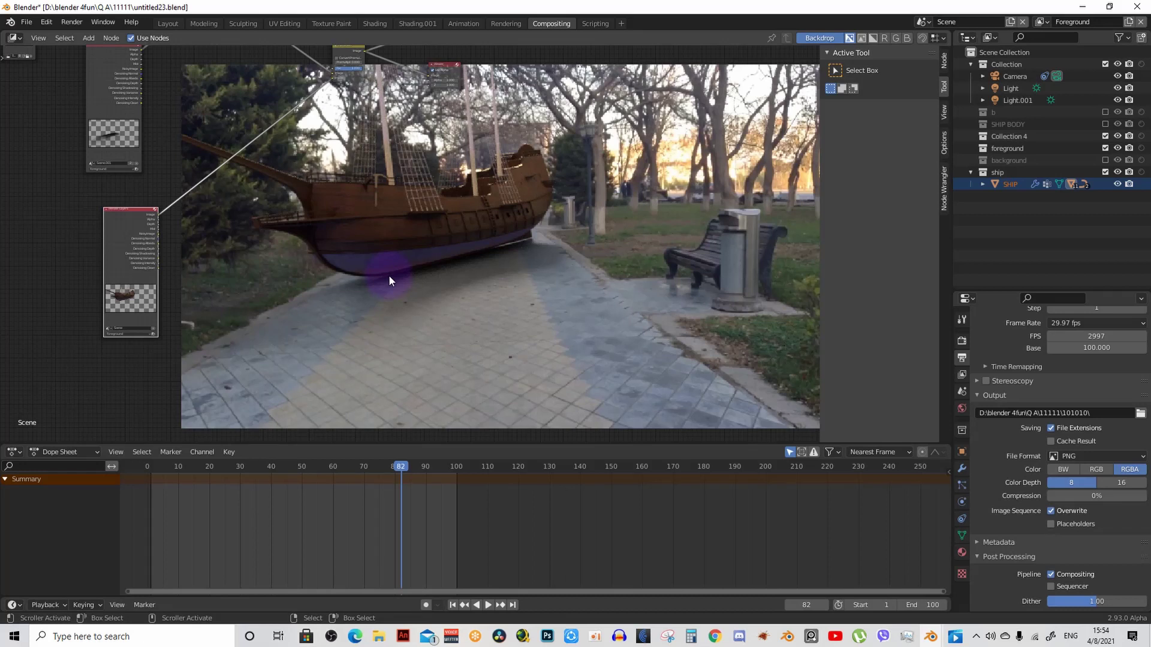
scroll(388, 275, "down", 2)
middle_click_drag(509, 195, 476, 255)
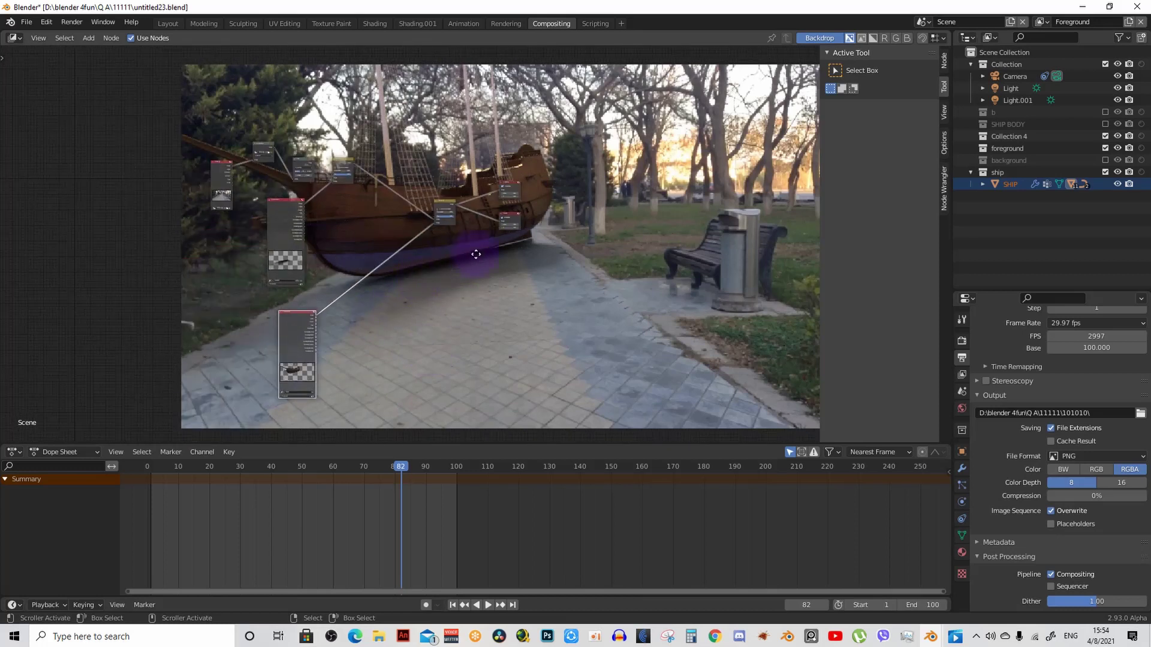
Step: Turn the area into the Movie Clip Editor and go to frame 45
left_click(21, 36)
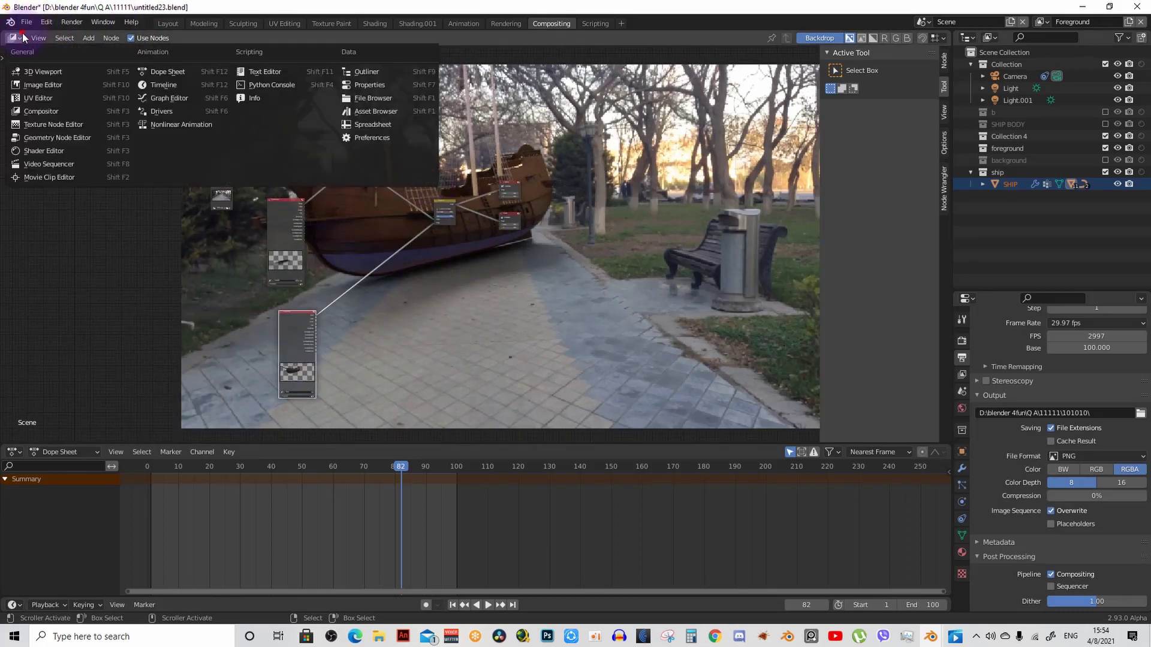
left_click(28, 175)
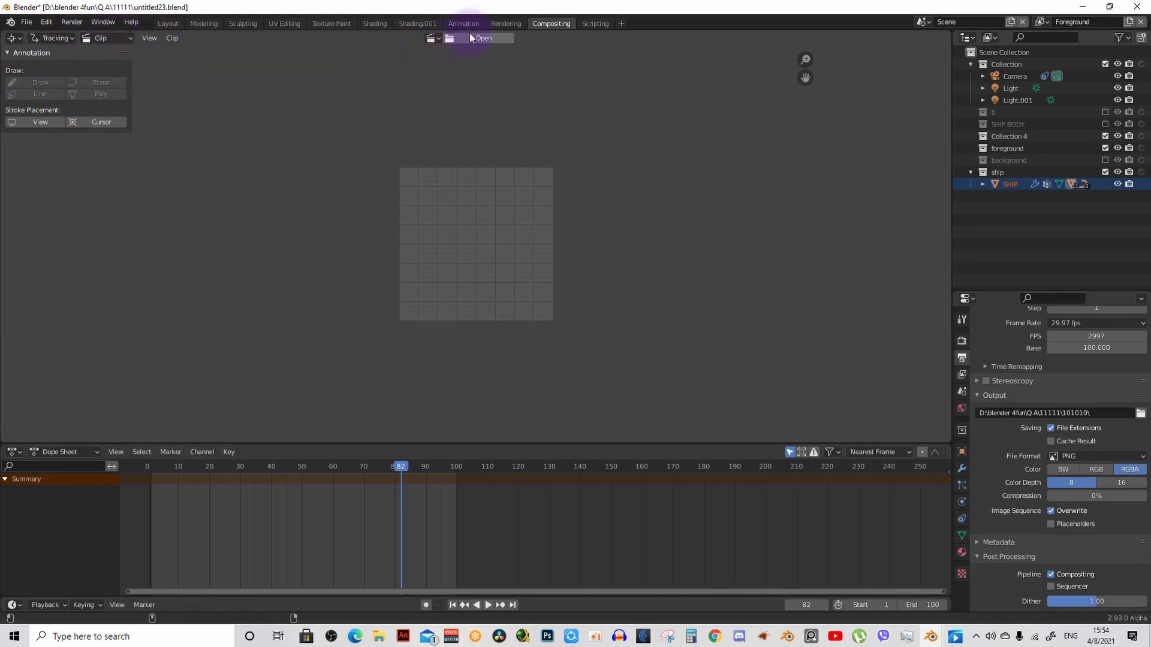
middle_click_drag(354, 416, 387, 367)
left_click_drag(448, 506, 287, 522)
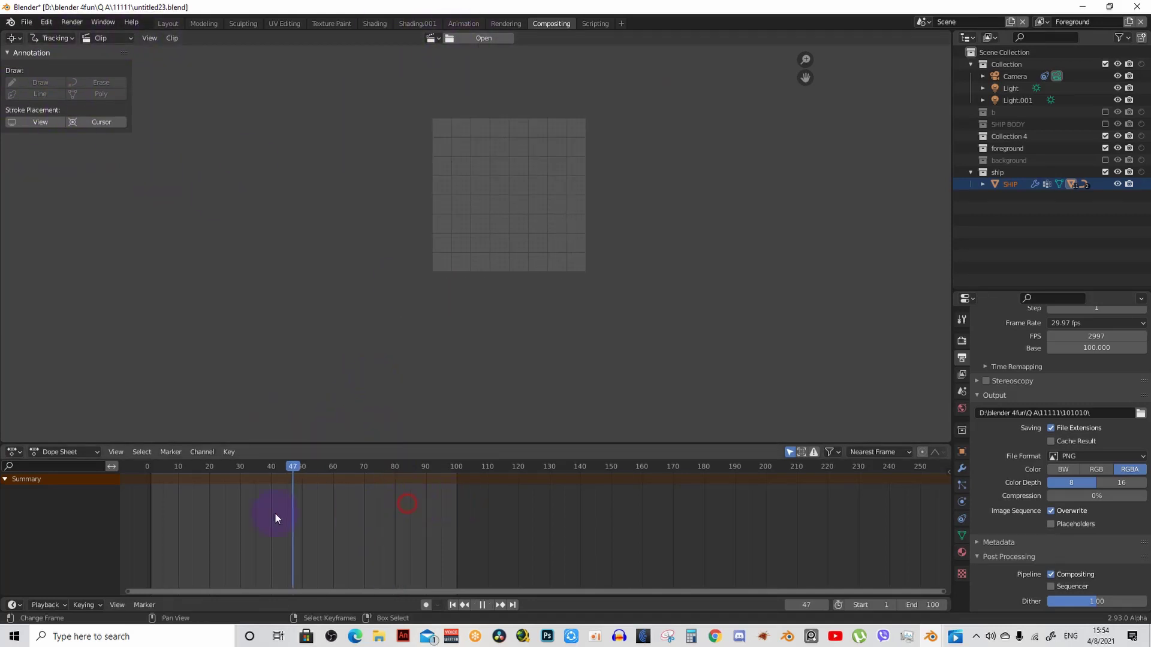
Step: Load the 0001.png clip and show its Solve tab settings
left_click(432, 37)
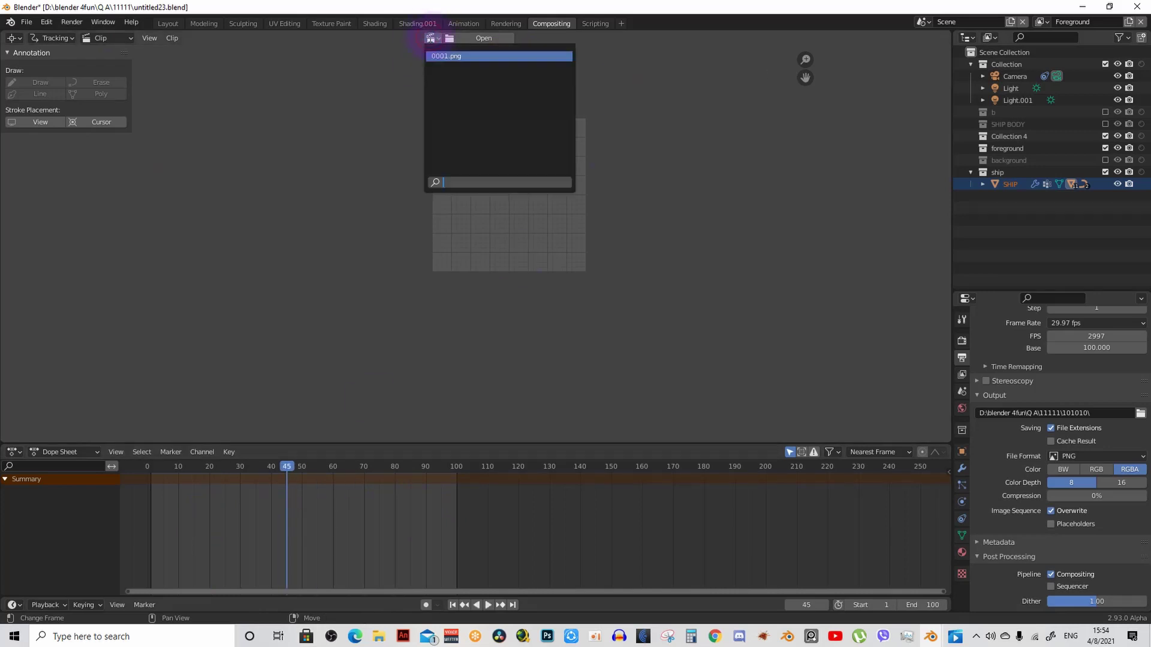
left_click(436, 53)
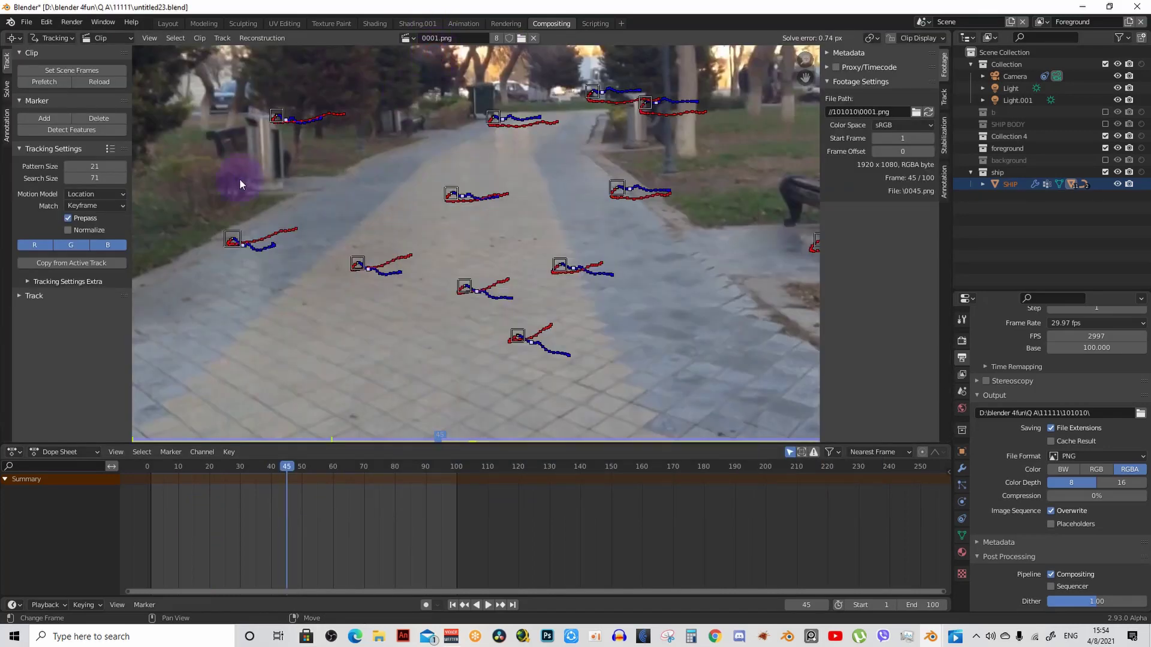
scroll(239, 178, "down", 5)
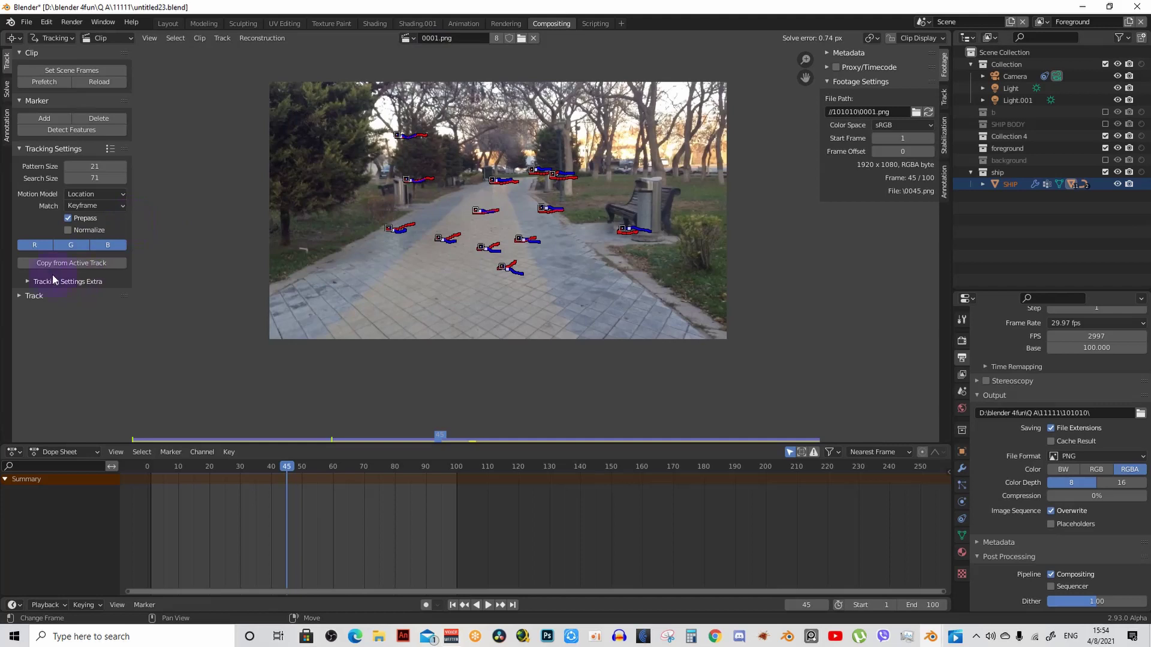
left_click(7, 88)
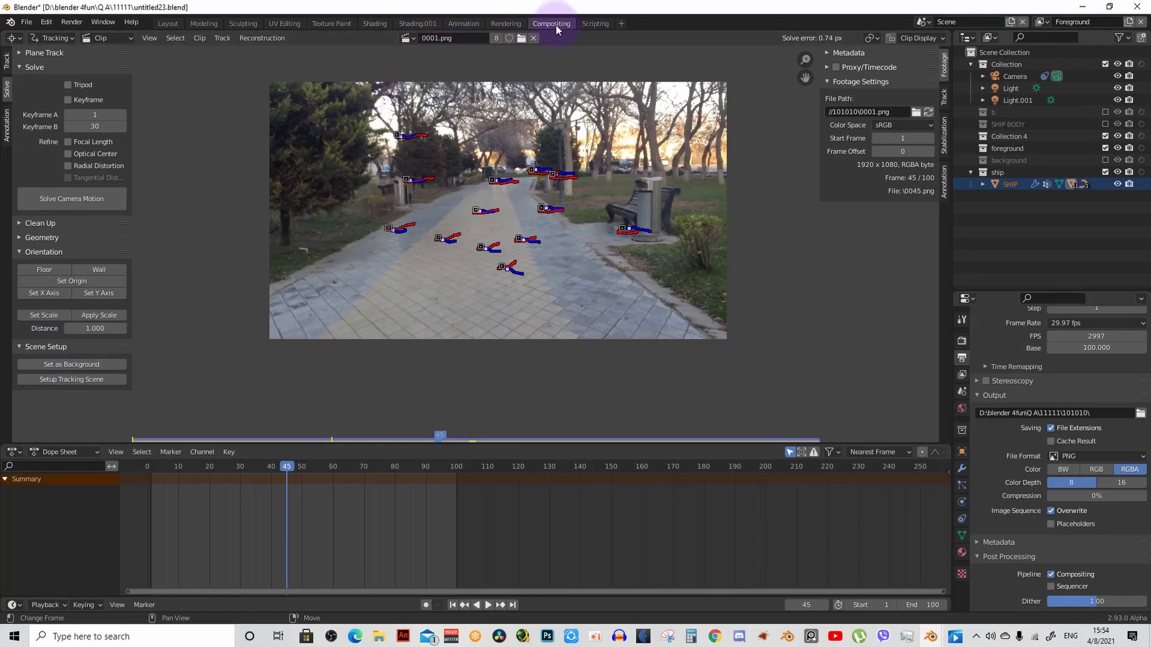
left_click(14, 38)
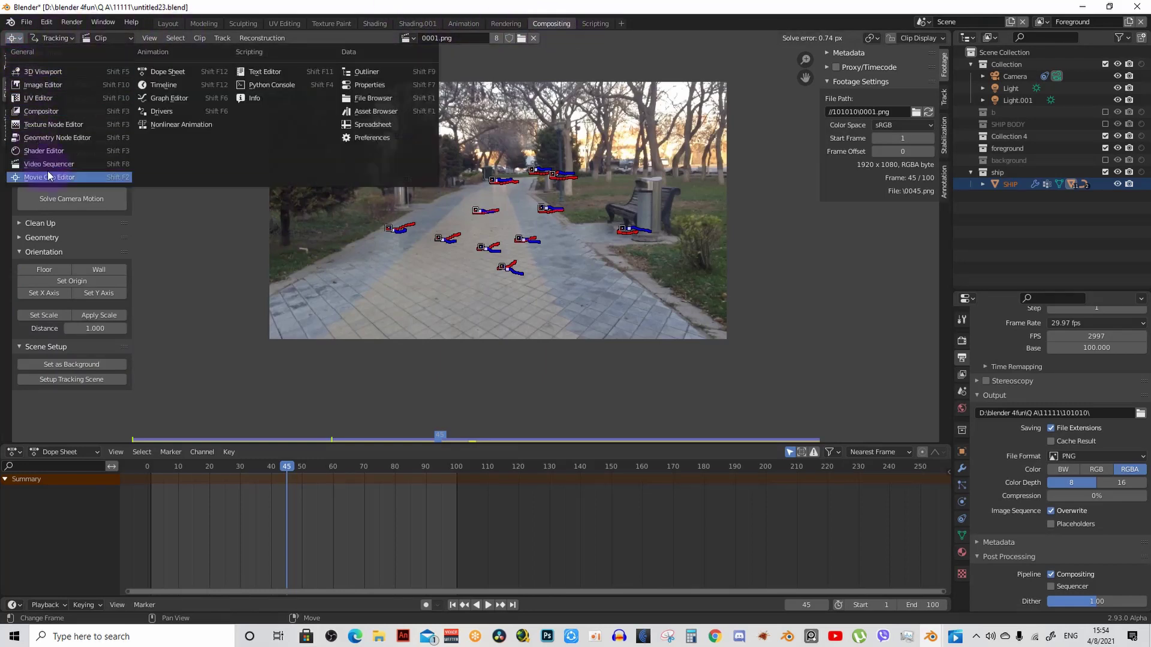
Step: Switch back to the Compositor and spread the nodes out over the backdrop
left_click(66, 110)
middle_click_drag(497, 279, 497, 266)
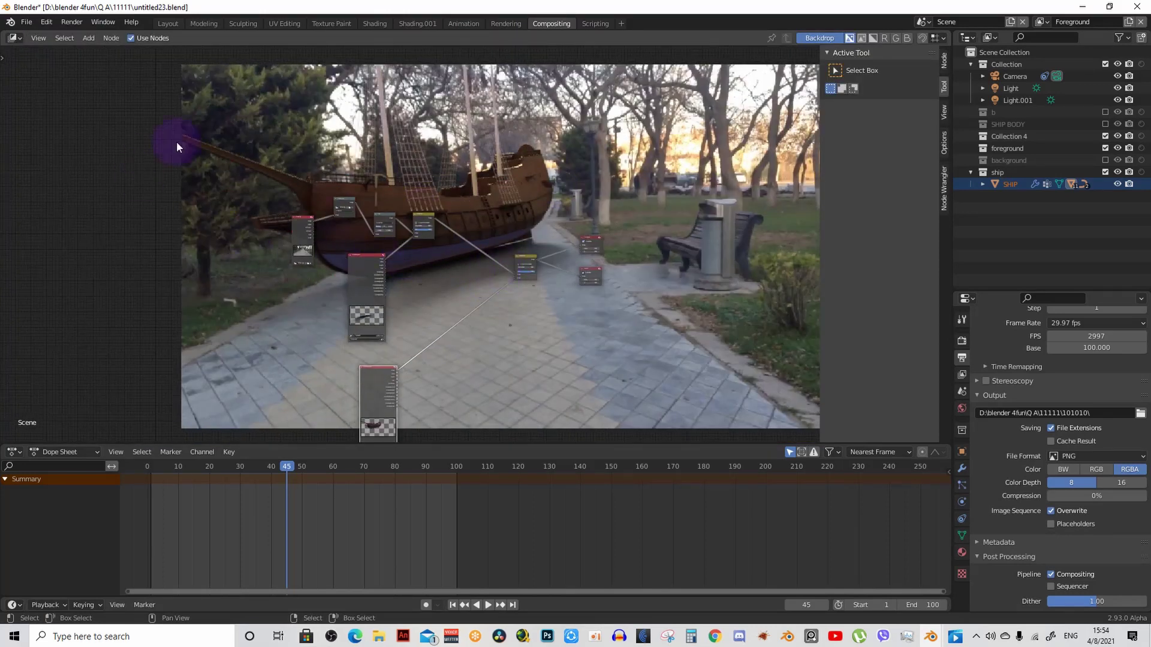
middle_click_drag(498, 222, 508, 222)
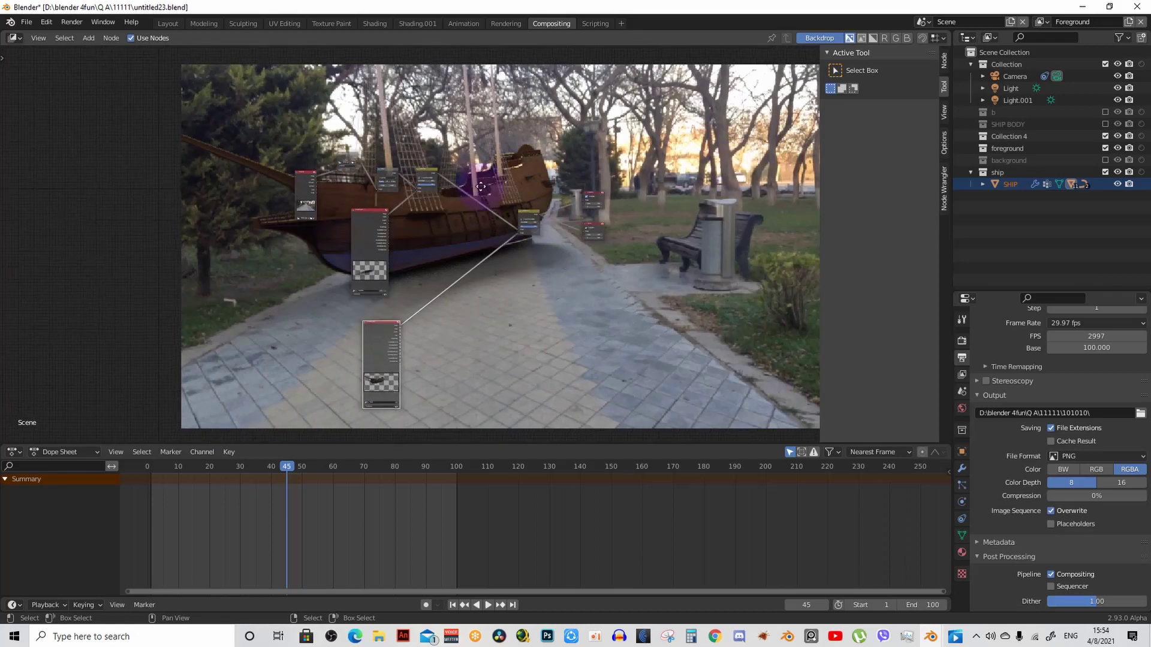
scroll(377, 261, "up", 2)
middle_click_drag(355, 196, 255, 202)
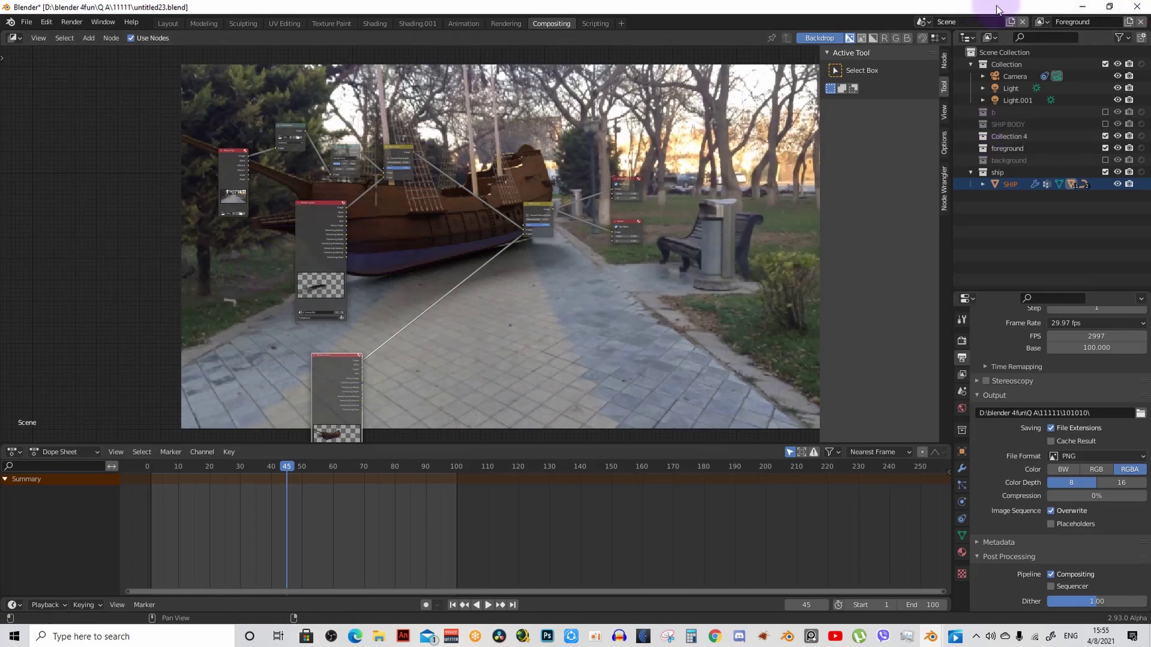
middle_click_drag(560, 201, 502, 254)
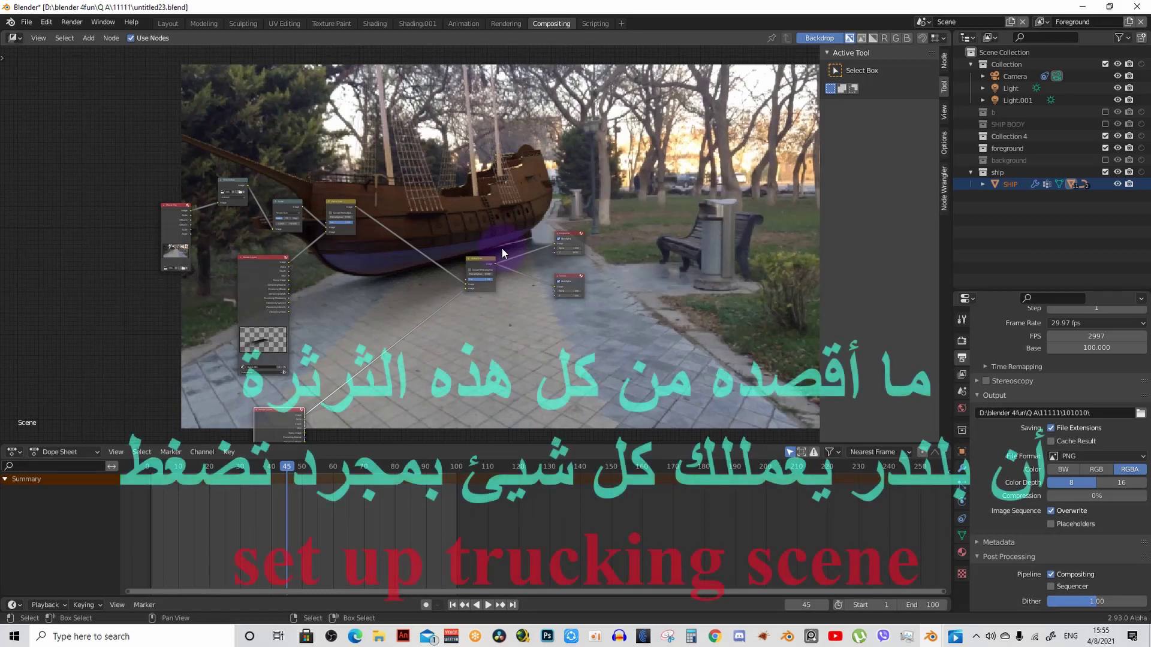
Step: In the Layout workspace, deselect the ship and play the animation to watch it over the tracked park footage
left_click(168, 24)
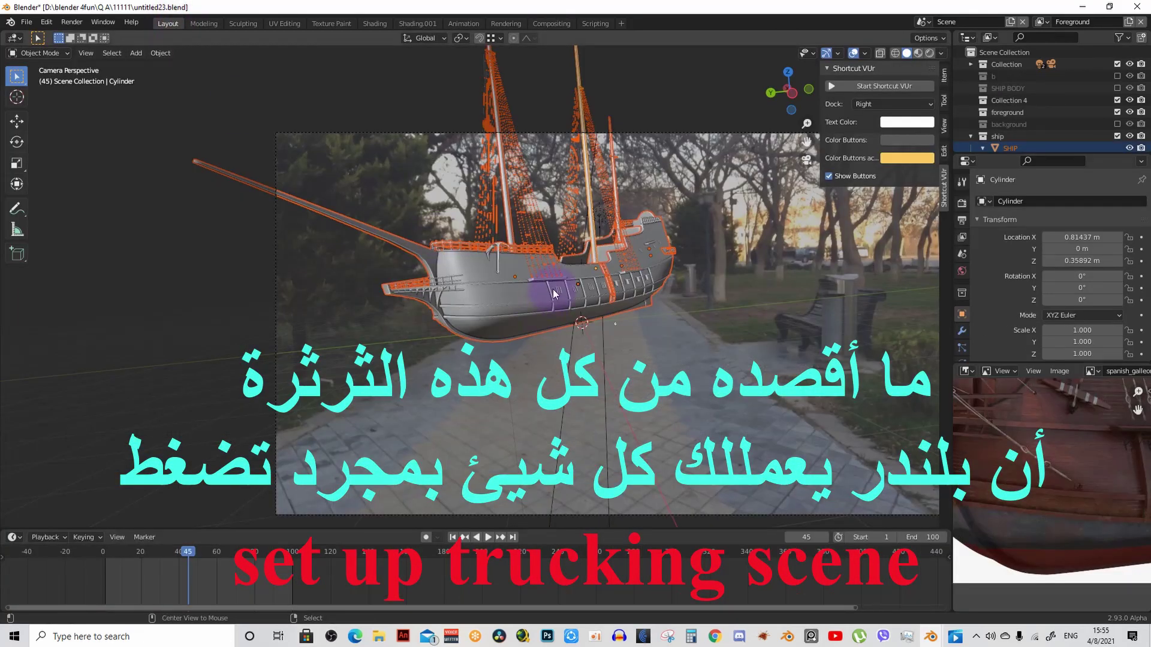
key("alt+a")
key("space")
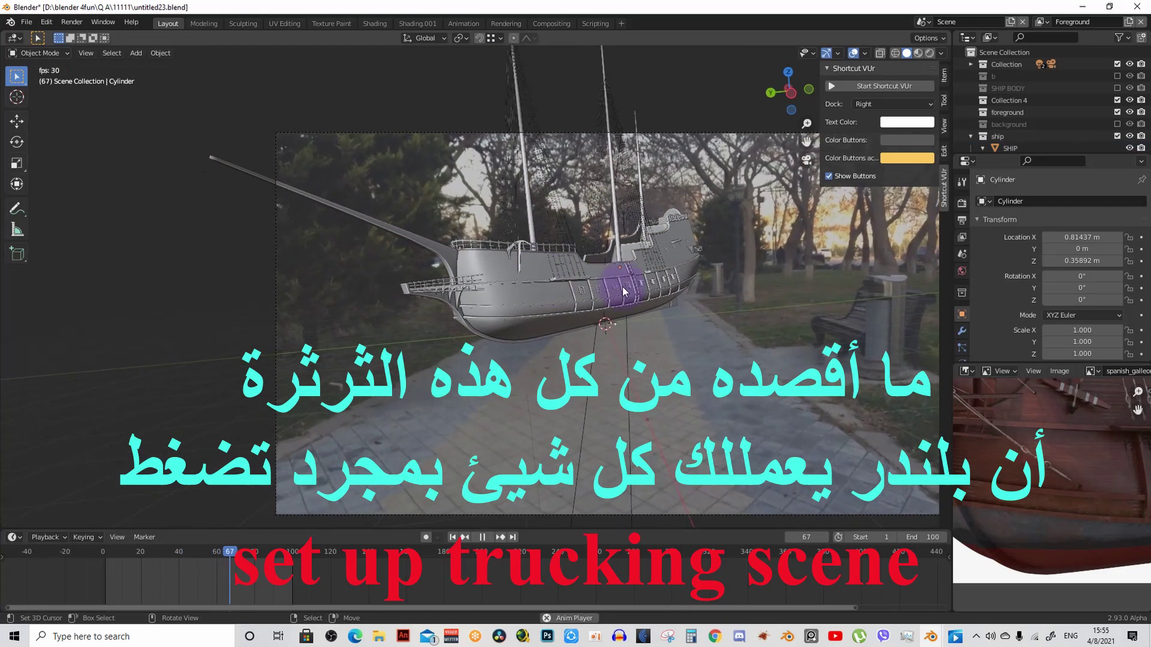
scroll(595, 330, "up", 4)
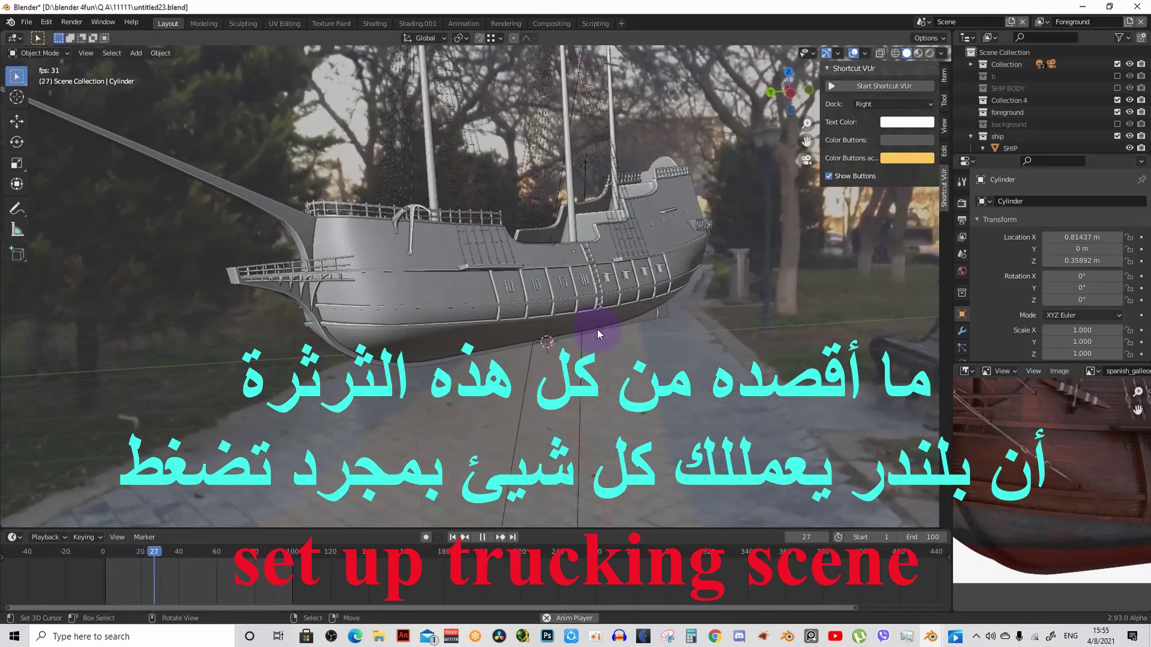
scroll(596, 311, "down", 2)
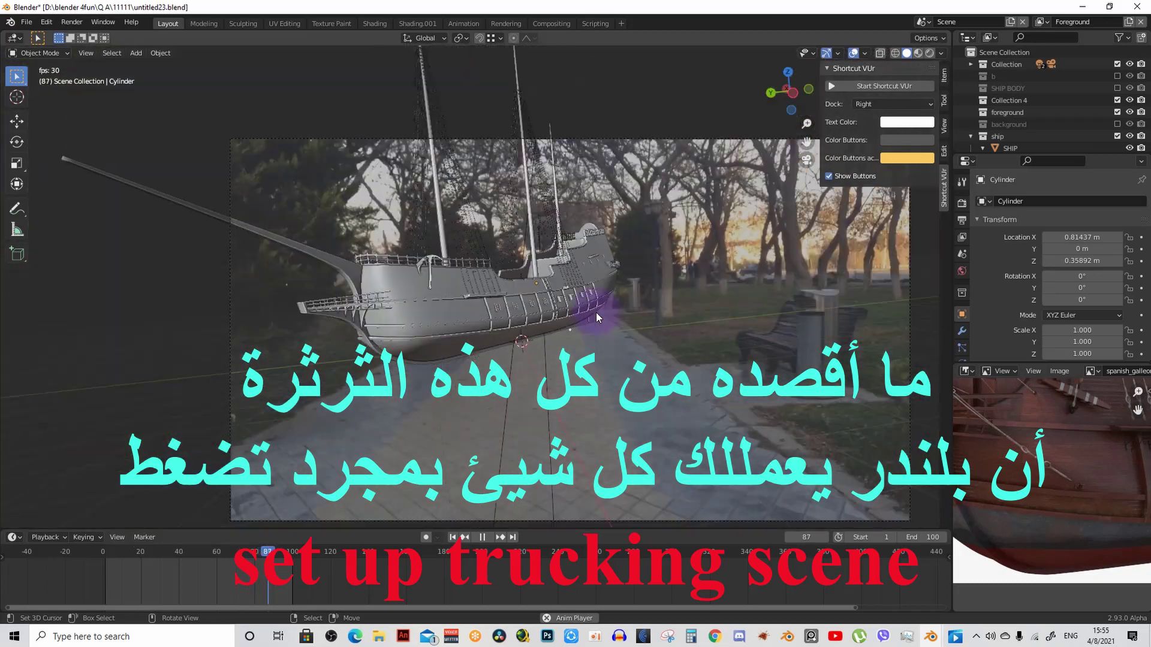
scroll(584, 329, "down", 2)
scroll(564, 345, "down", 1)
scroll(544, 359, "up", 3)
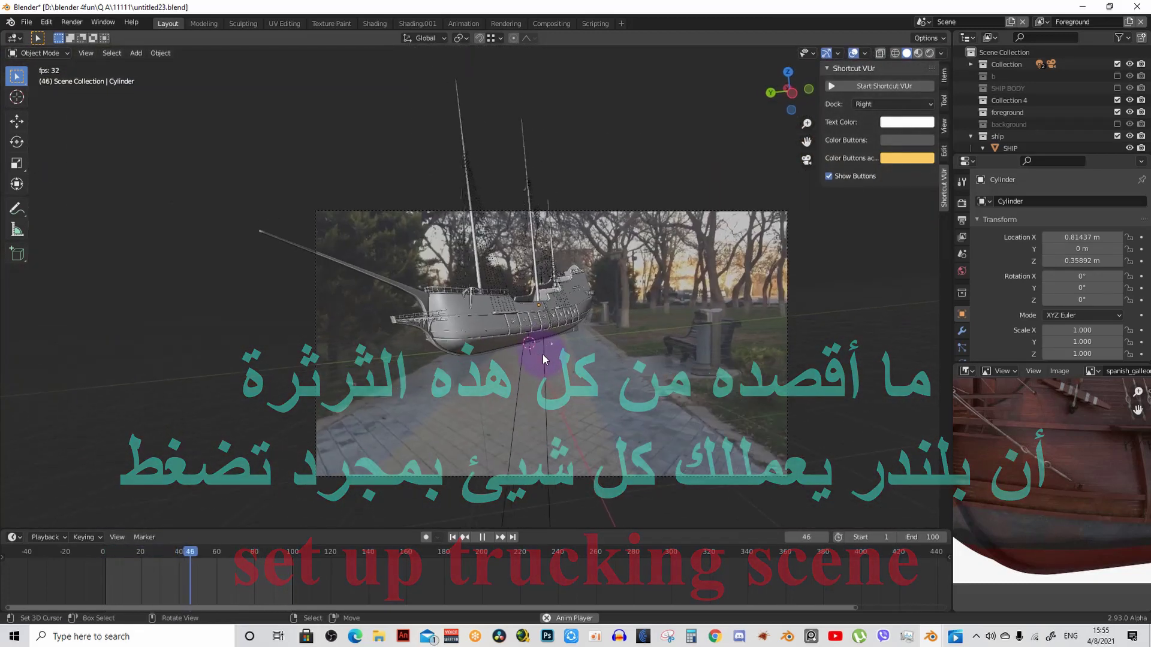